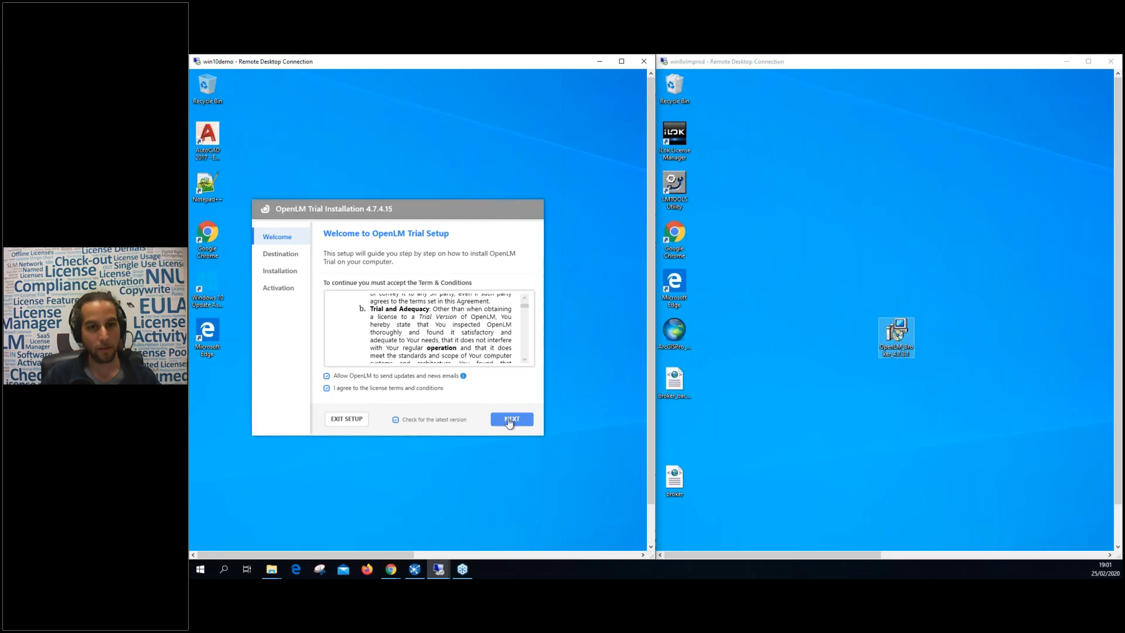
Accept the terms and install OpenLM into the default C:\Program Files (x86)\OpenLM\OpenLM Server folder.
click(509, 421)
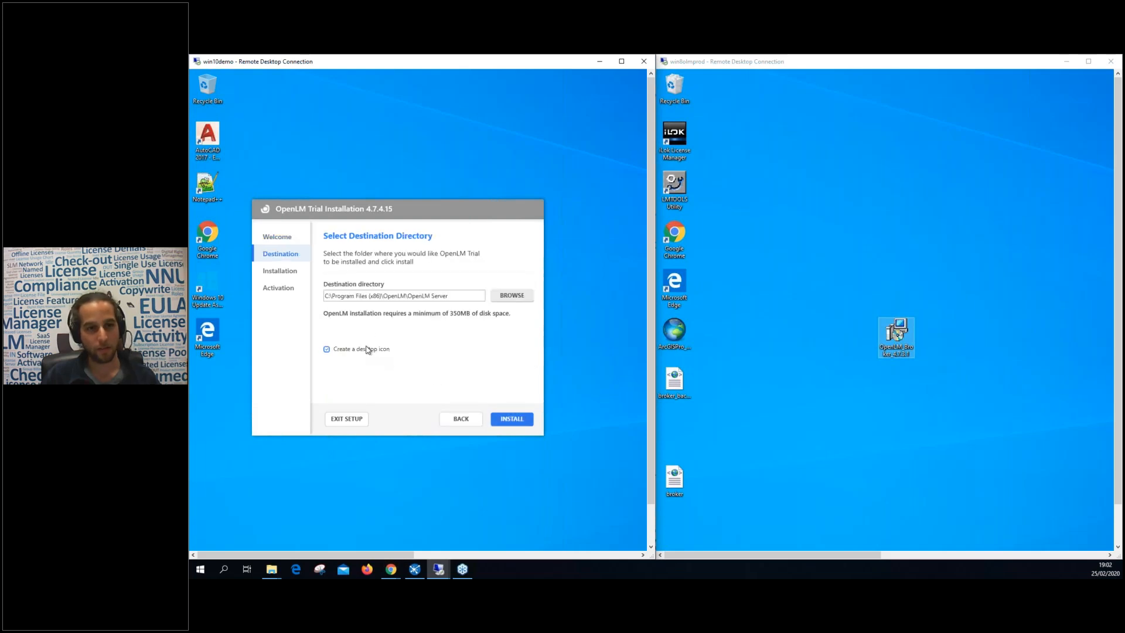
click(517, 420)
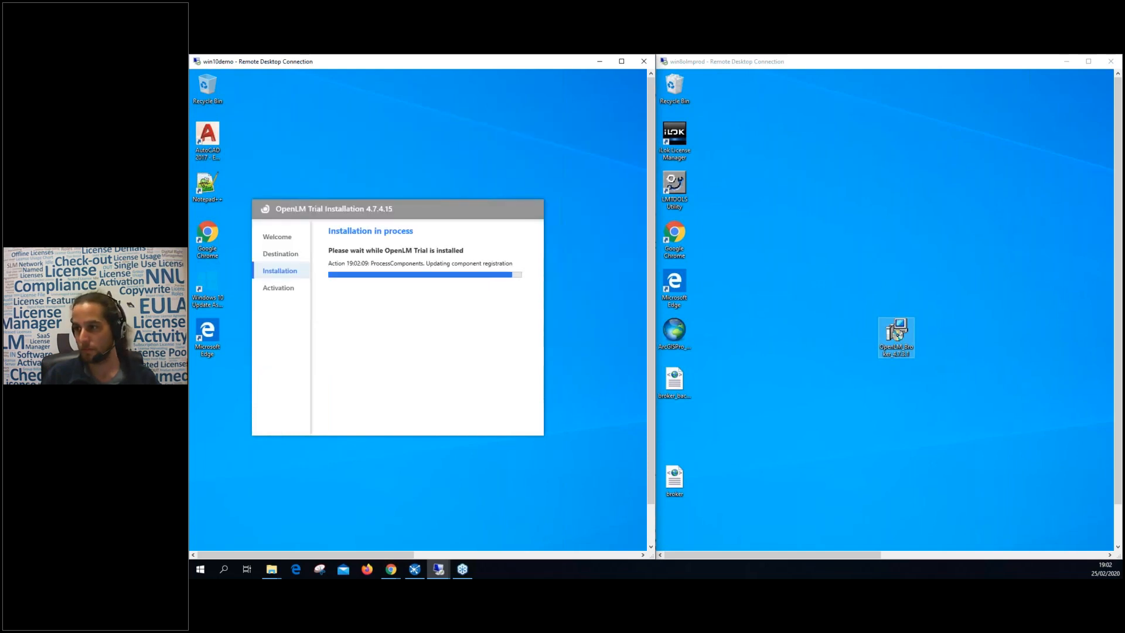
drag(421, 201, 435, 164)
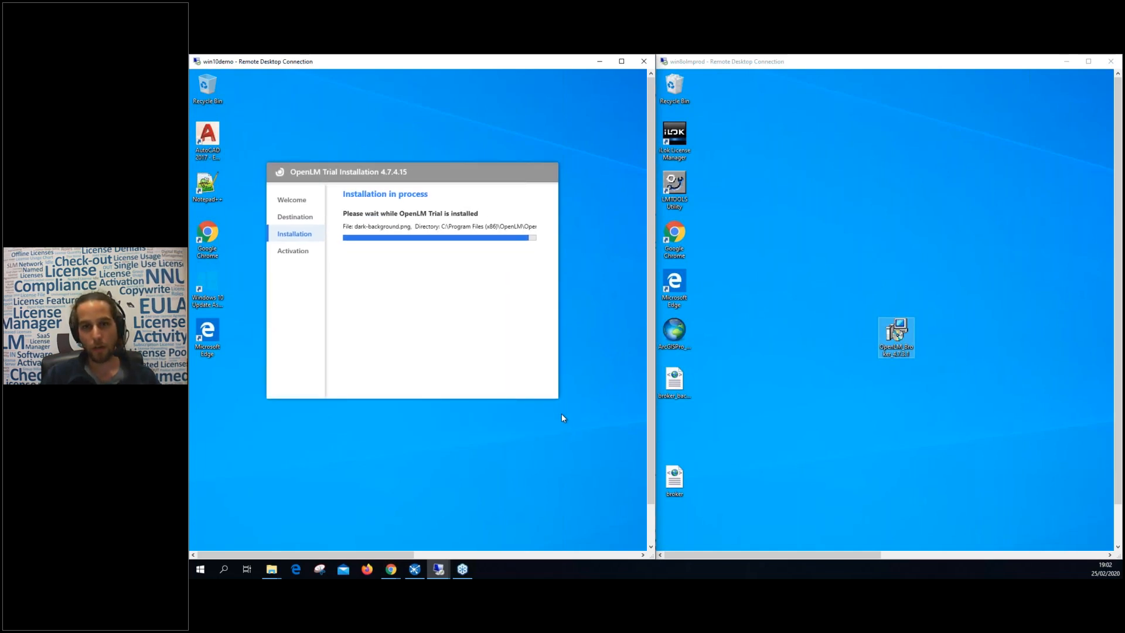
click(812, 64)
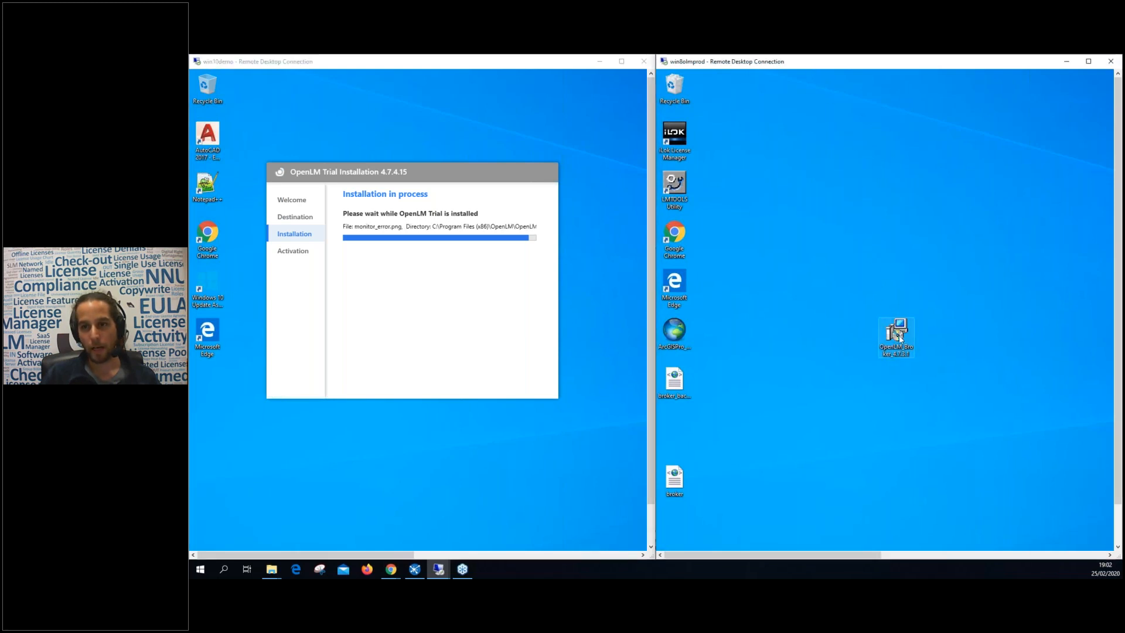
drag(898, 335, 898, 236)
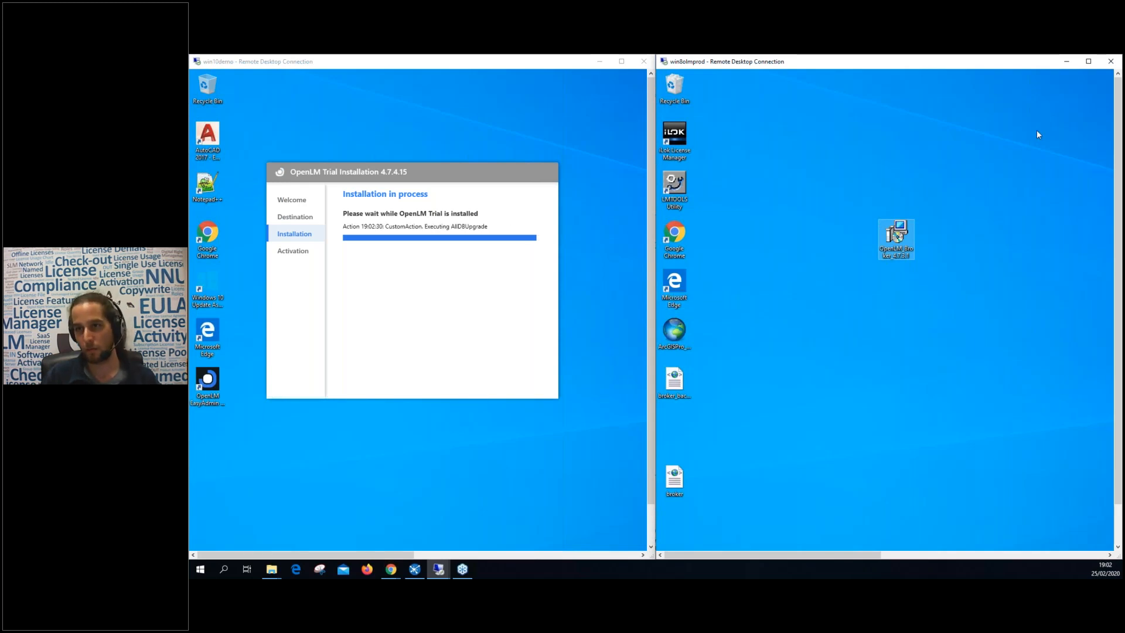
Hide the remote desktop and presentation windows and open the Demo folder holding the Agent installer.
click(1066, 62)
click(598, 62)
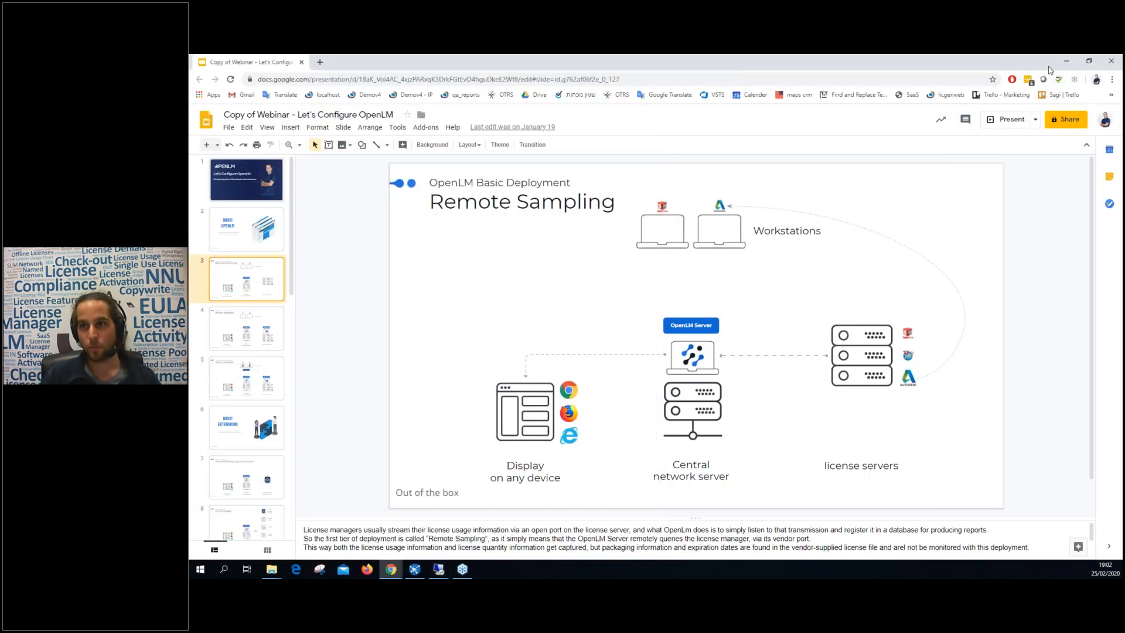
click(1066, 61)
double_click(613, 219)
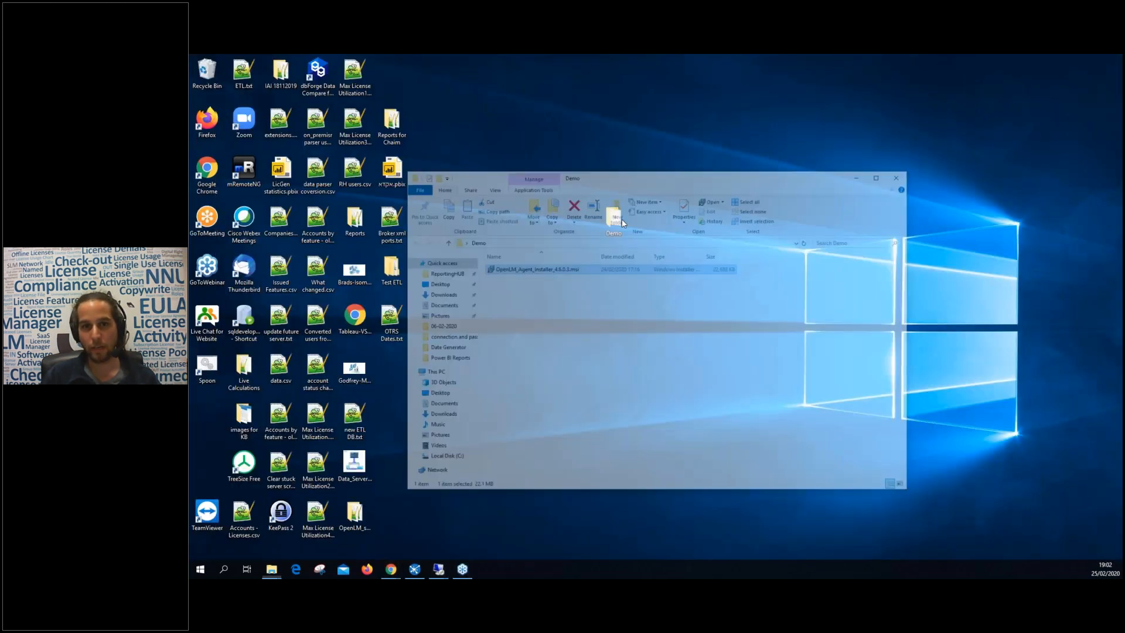
click(1083, 501)
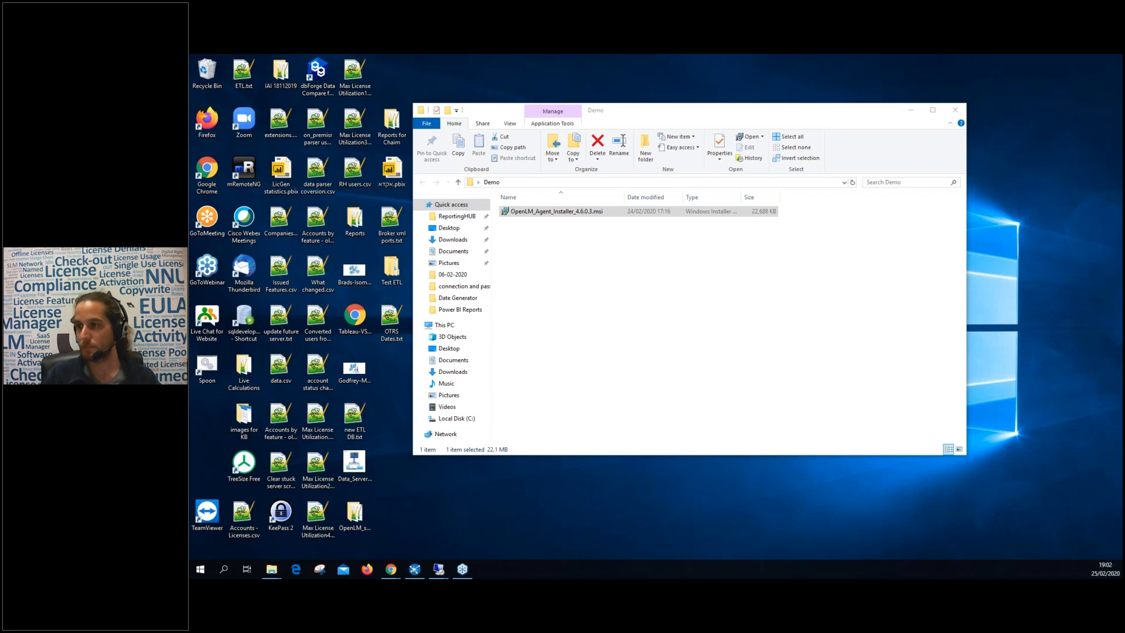
Bring the win10demo session with the OpenLM installer back into view.
click(640, 264)
mouse_move(438, 571)
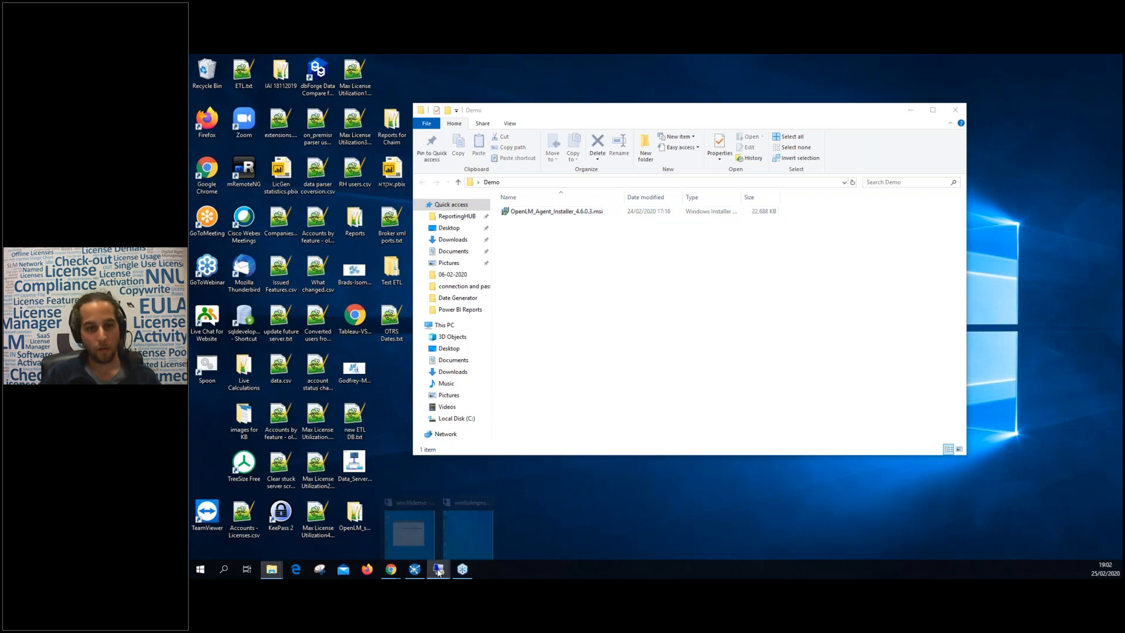
click(409, 532)
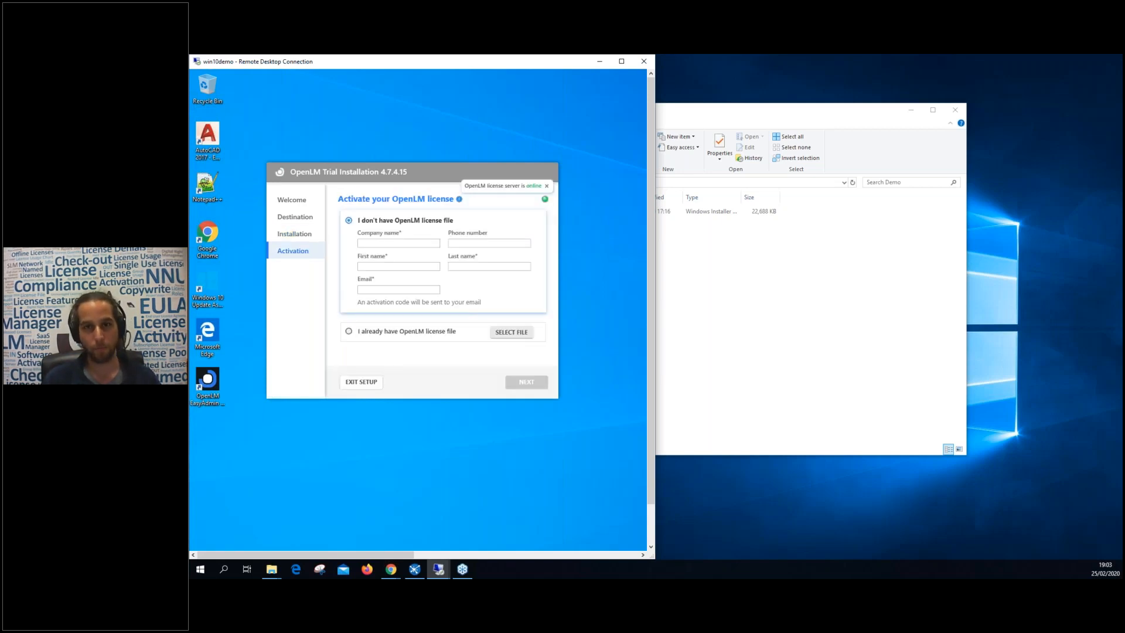
Toggle between the activation options and make the win10demo remote session fill the screen.
drag(449, 174, 462, 210)
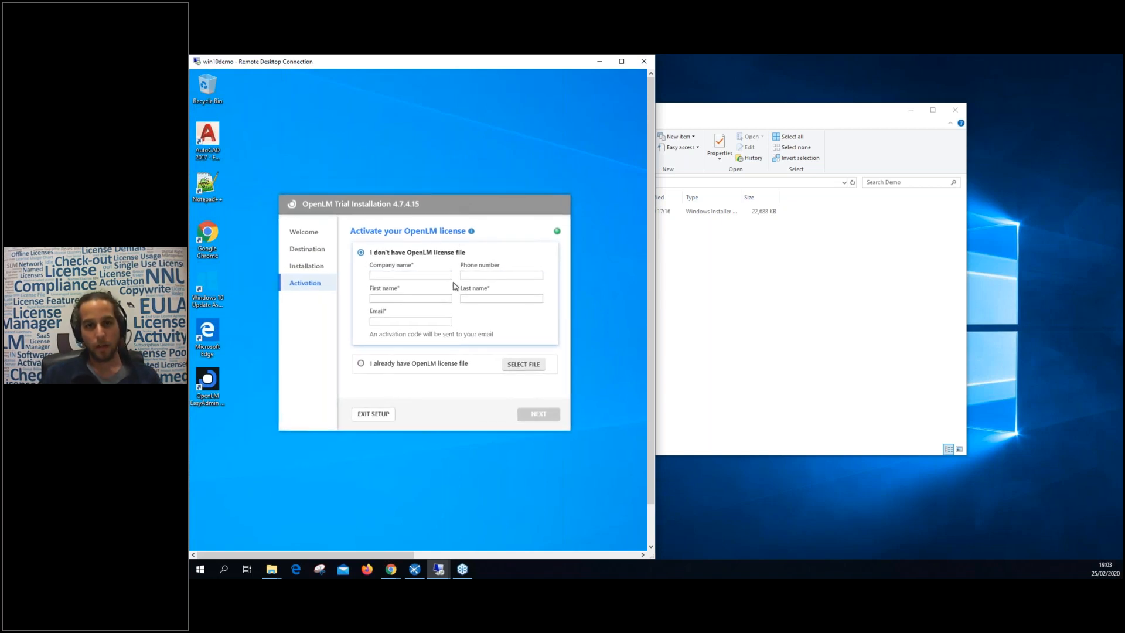
click(361, 364)
drag(410, 205, 443, 134)
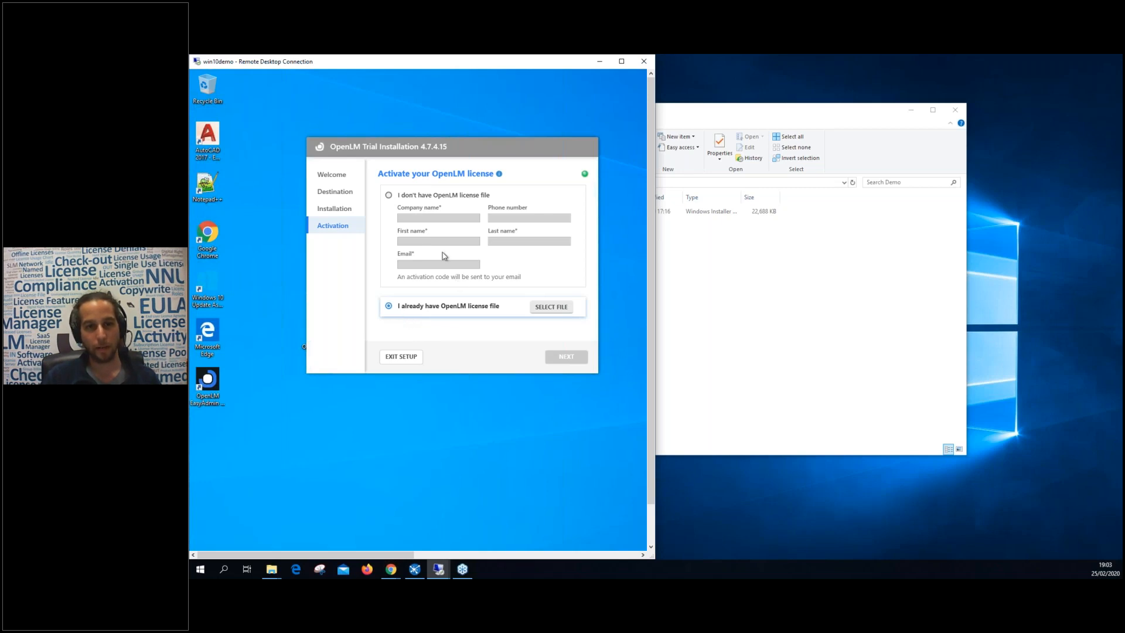
click(405, 195)
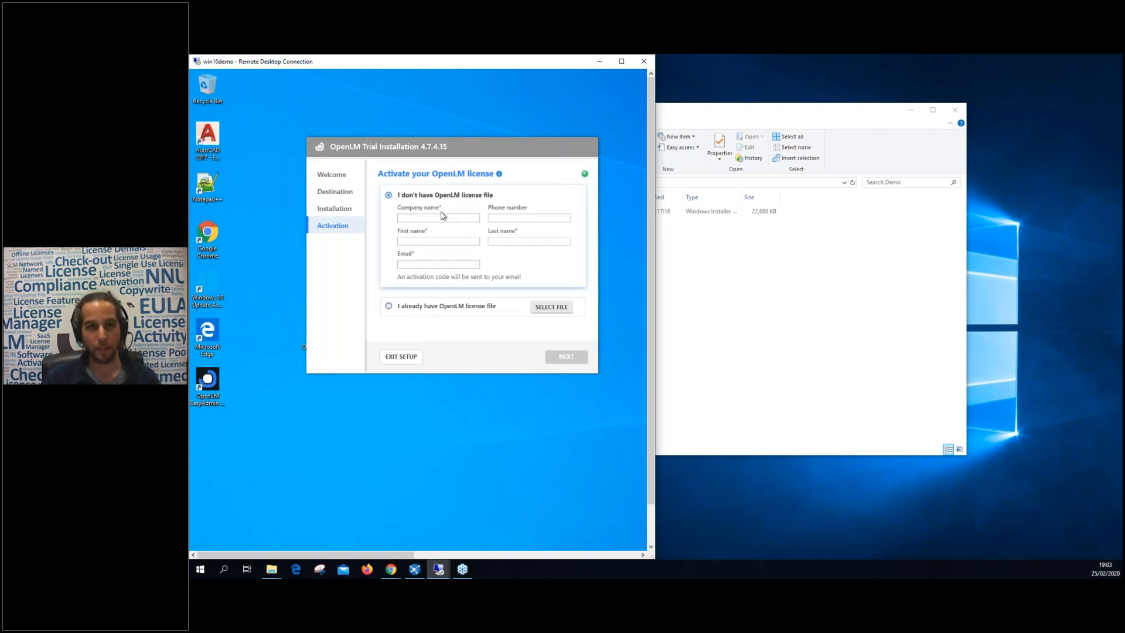
click(442, 217)
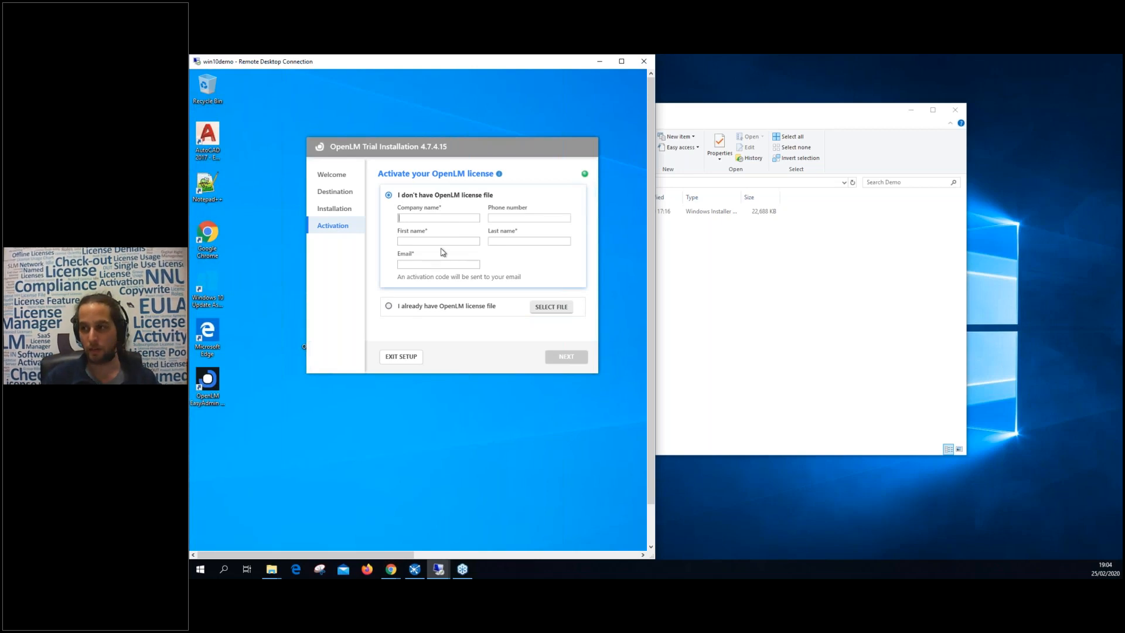
drag(463, 146, 436, 145)
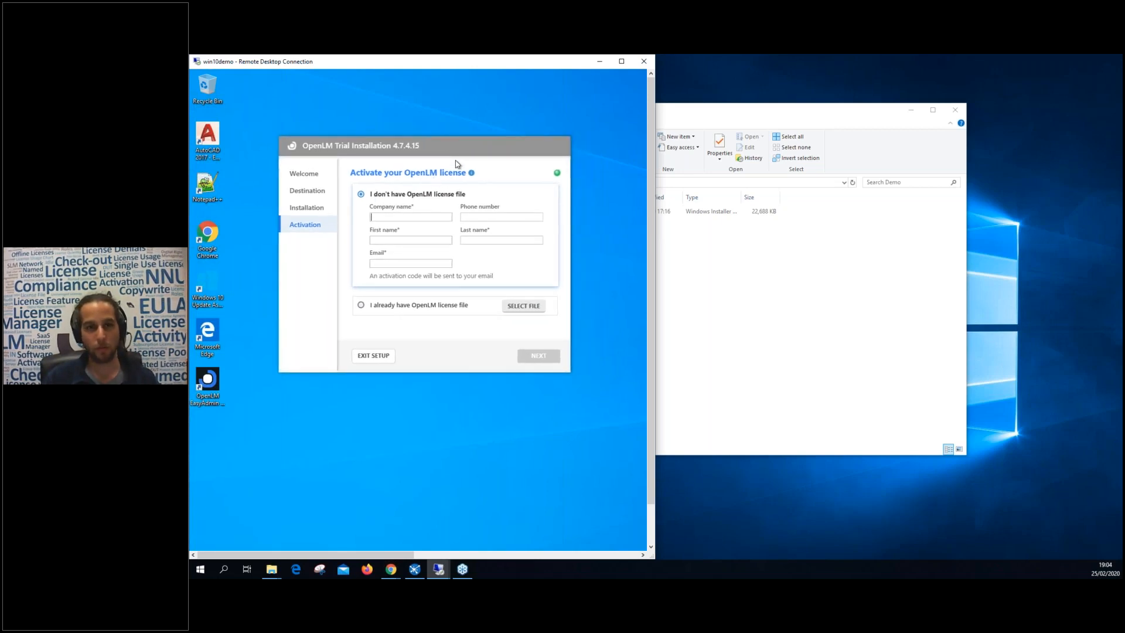
drag(434, 62, 715, 113)
double_click(715, 113)
drag(477, 138, 628, 162)
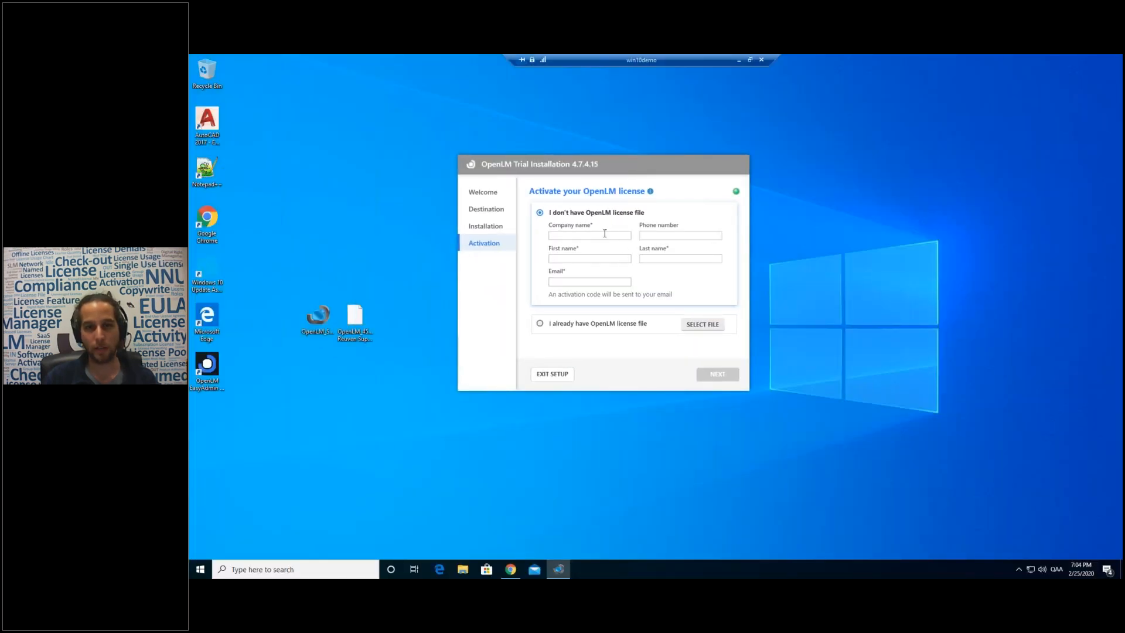
click(570, 283)
Activate with the existing .lic license file from the Desktop to complete installation.
click(542, 326)
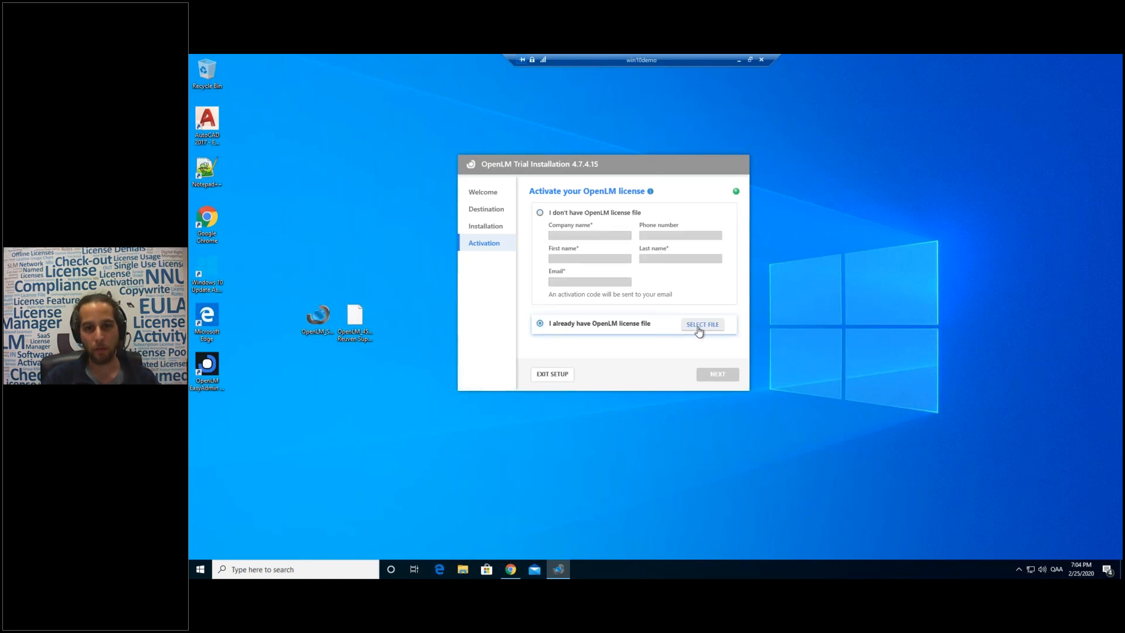
click(699, 331)
click(621, 218)
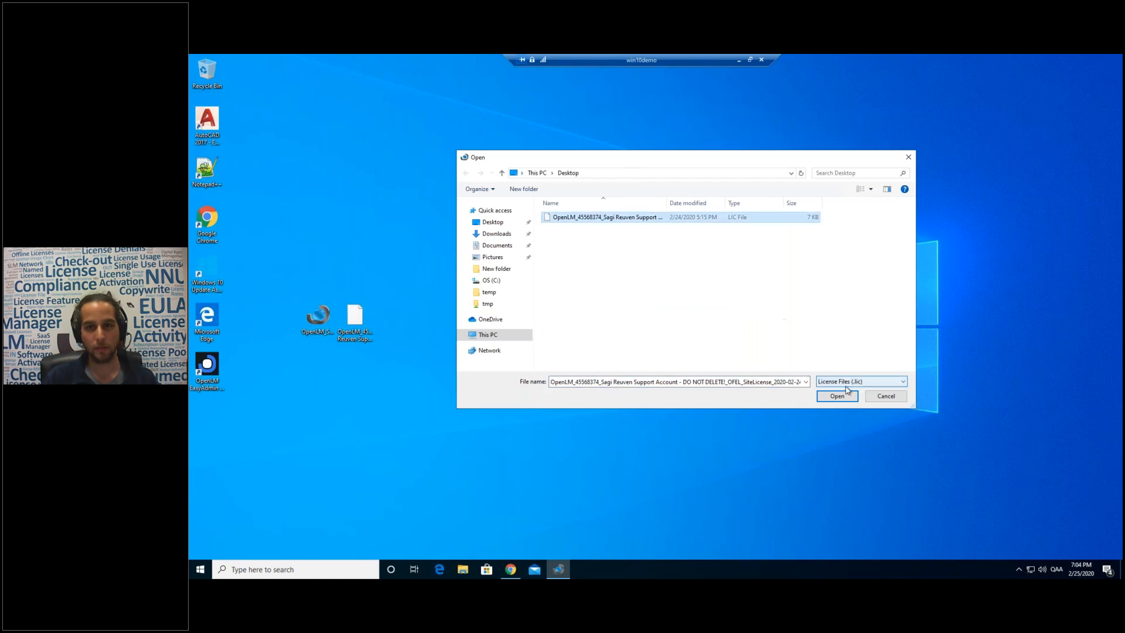
click(835, 397)
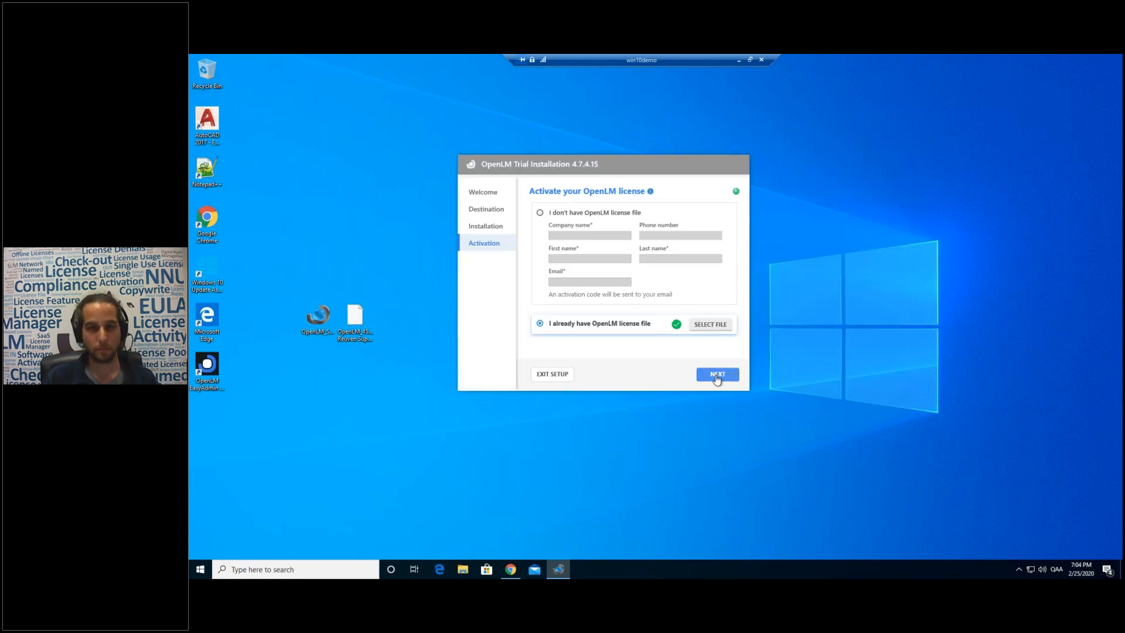
click(717, 378)
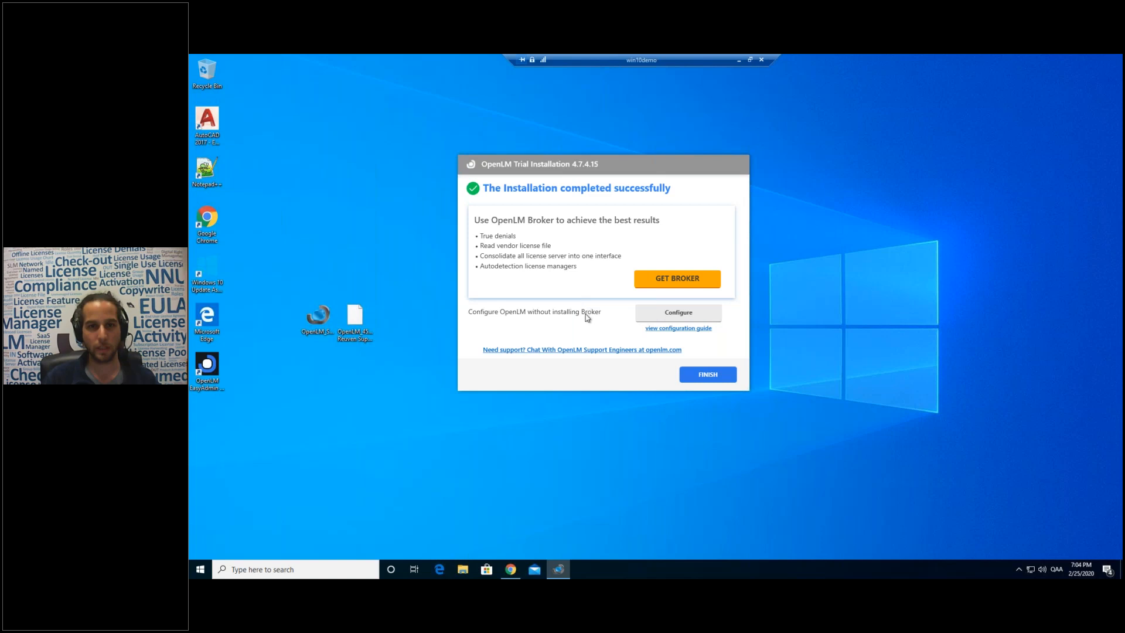
Close the finished installer and launch OpenLM EasyAdmin at localhost/EasyAdmin2 from its desktop shortcut.
click(706, 374)
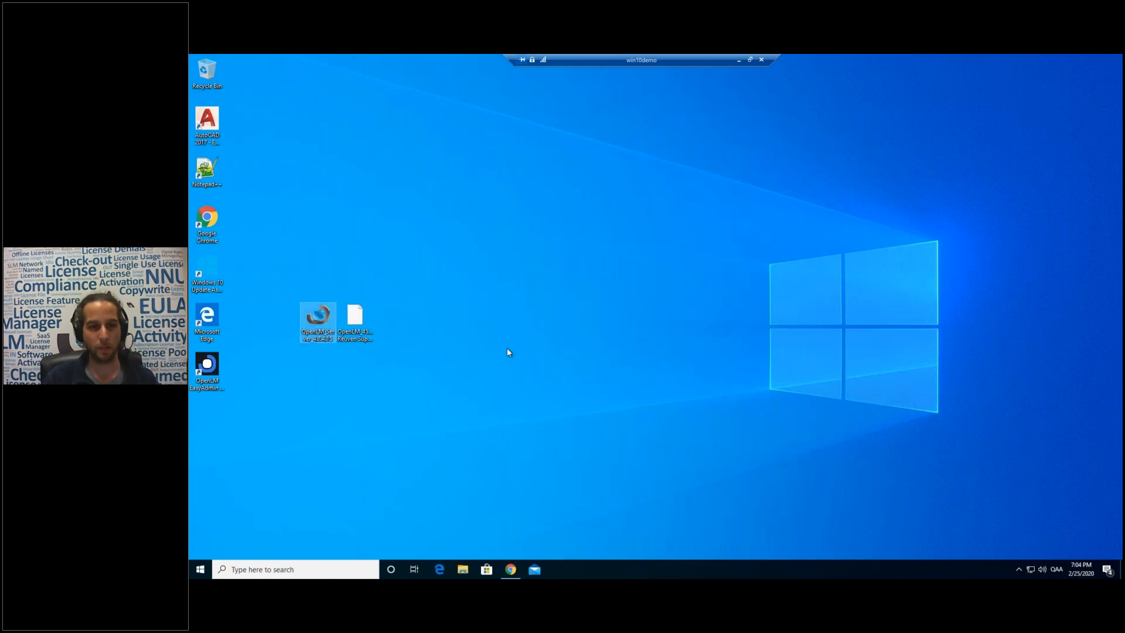
click(509, 351)
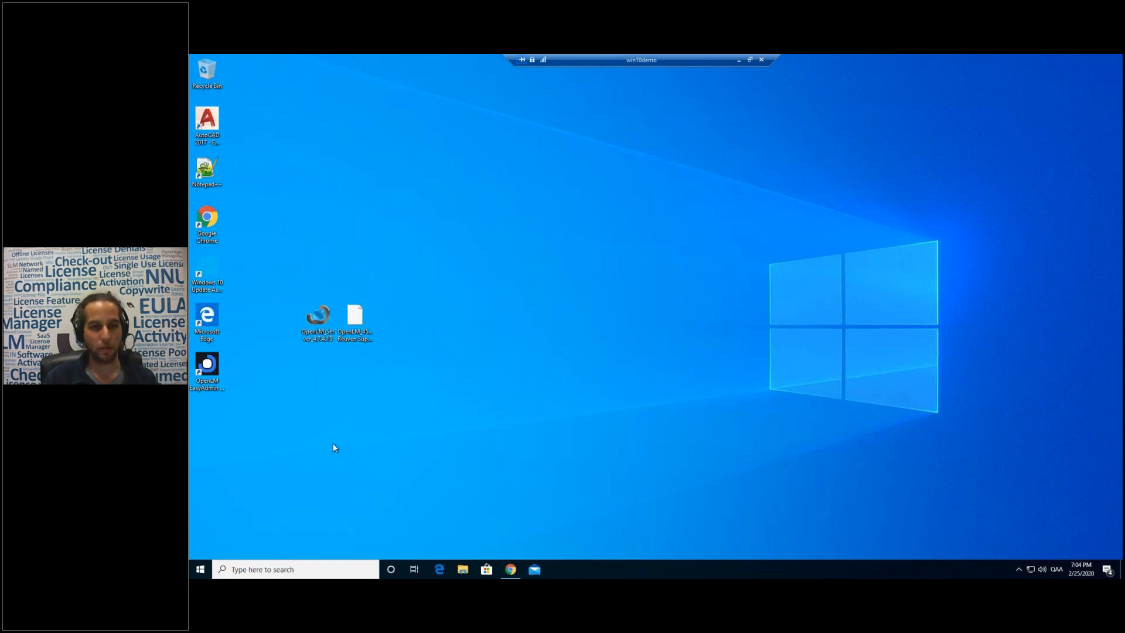
click(205, 372)
double_click(205, 373)
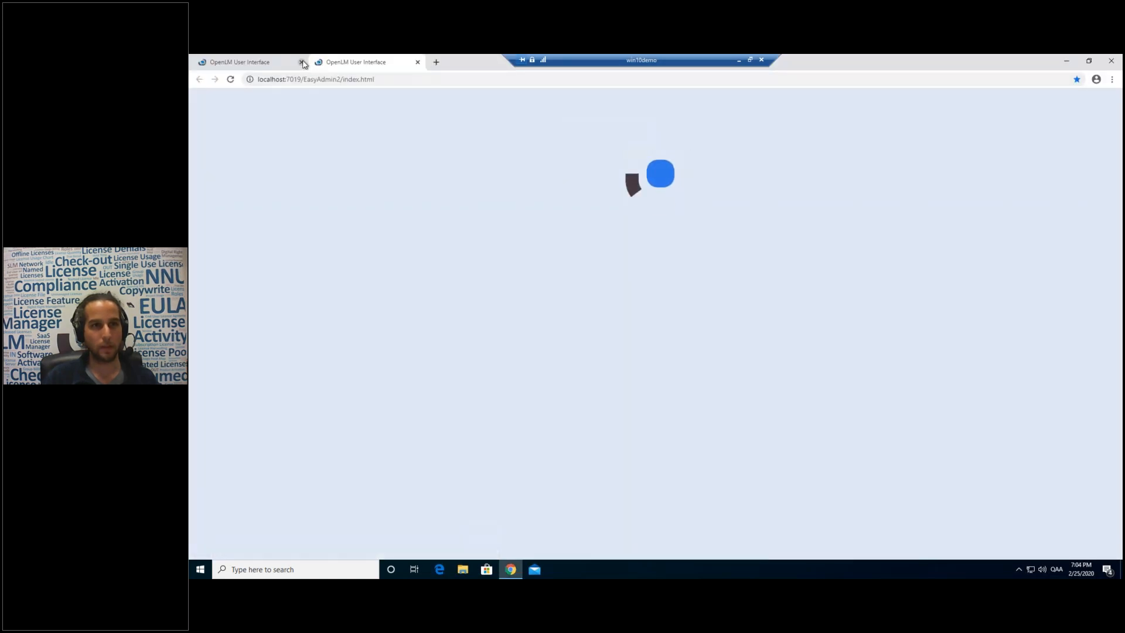
click(301, 61)
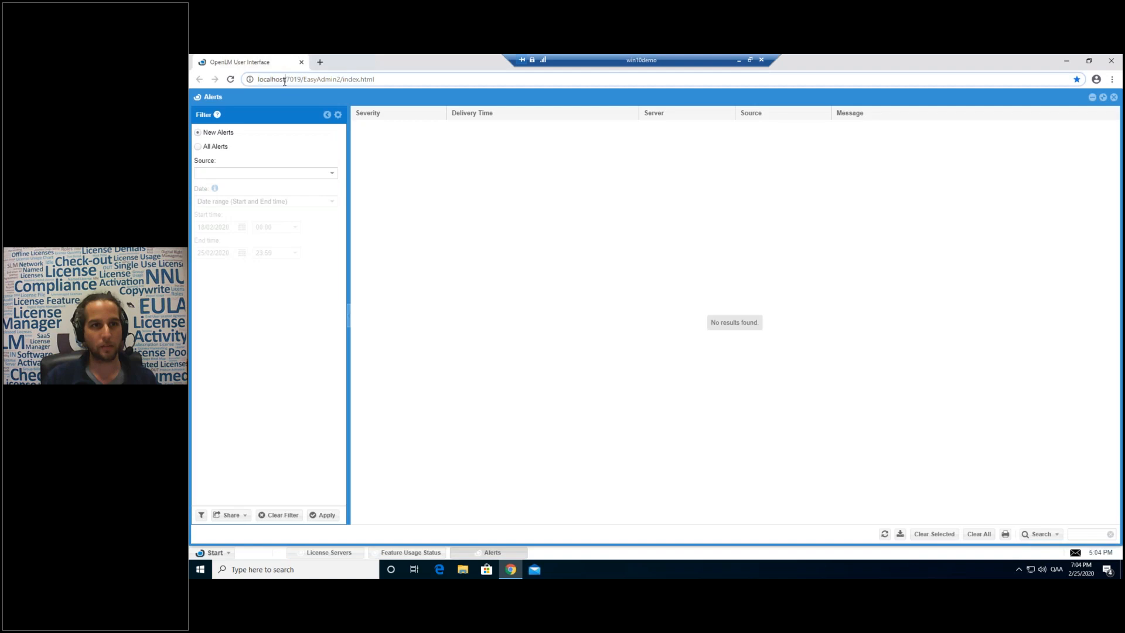
drag(285, 80, 341, 80)
click(344, 82)
drag(401, 58, 693, 234)
double_click(208, 361)
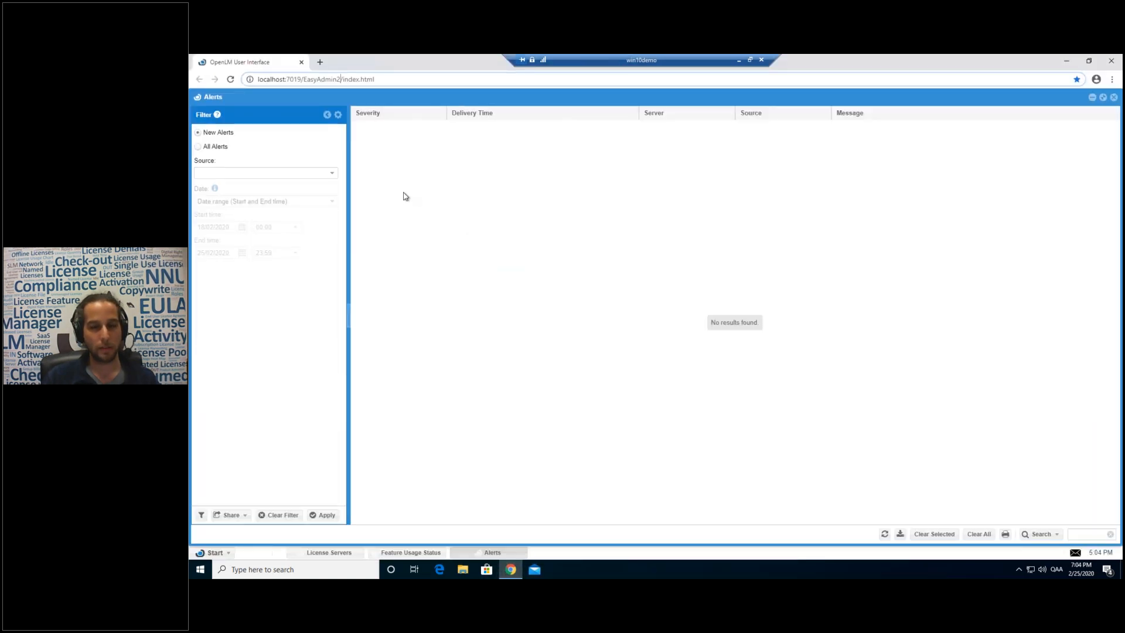
Close the Alerts, License Servers and Feature Usage Status panels, then open Start > Widgets > License Servers.
click(1113, 98)
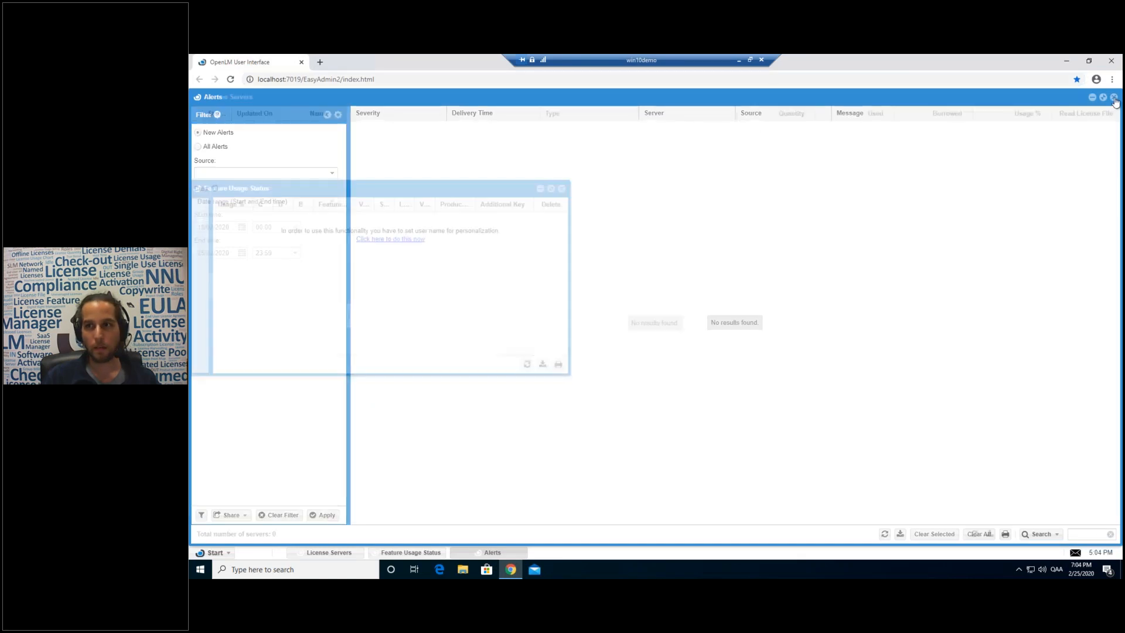
click(1113, 98)
click(561, 189)
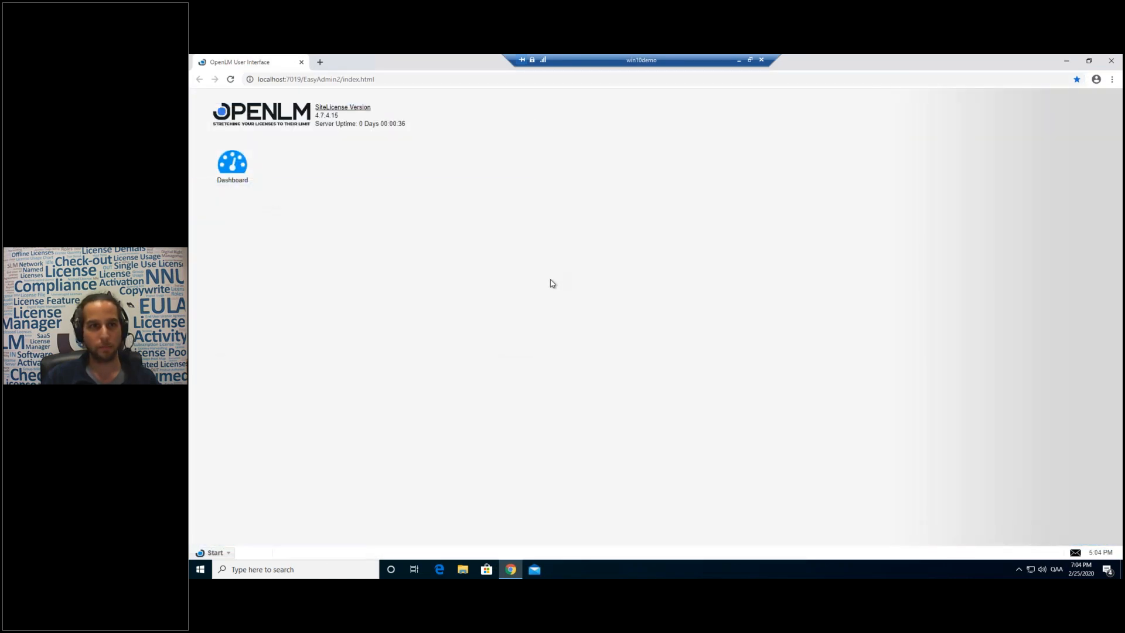
click(215, 553)
mouse_move(222, 438)
click(287, 439)
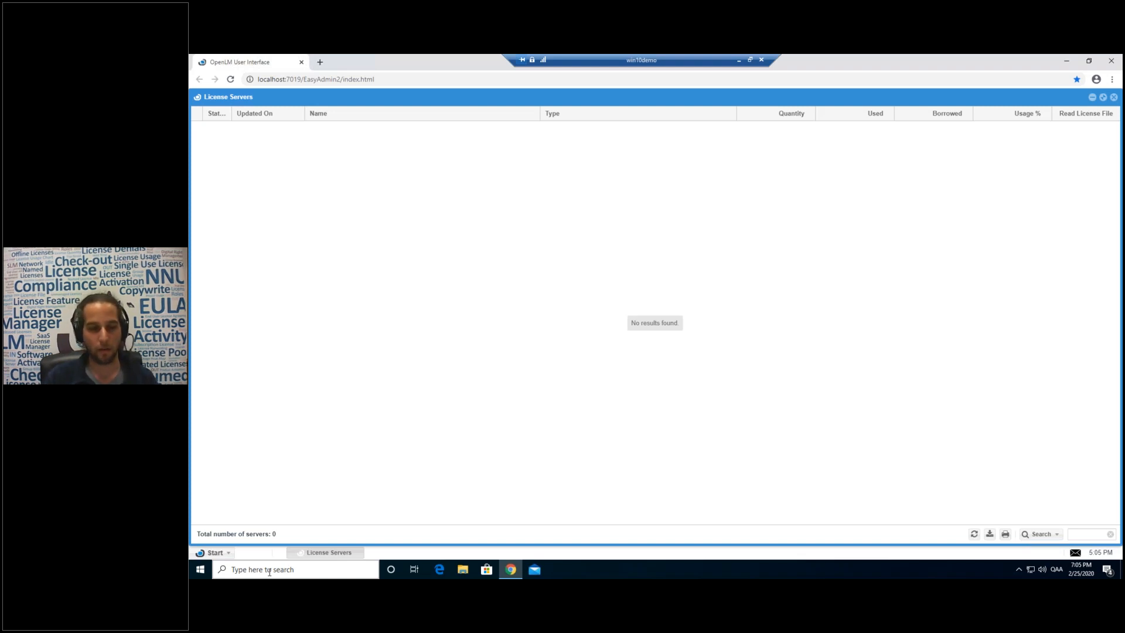
Launch OpenLM Server from Windows search and dismiss its setup help panel.
click(269, 571)
text(server)
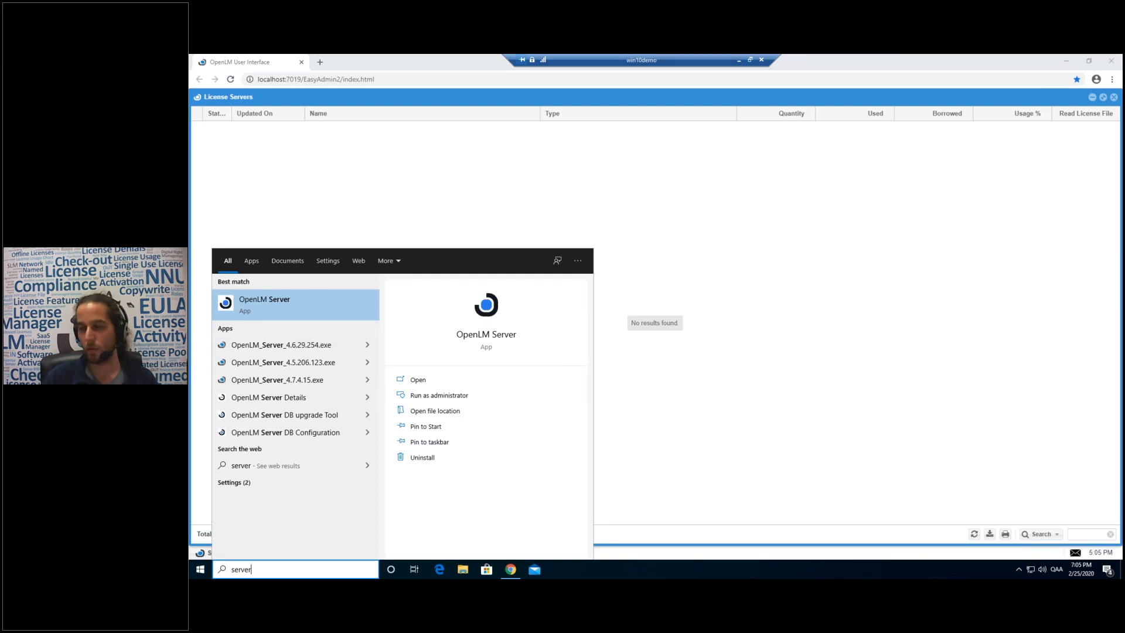
click(296, 316)
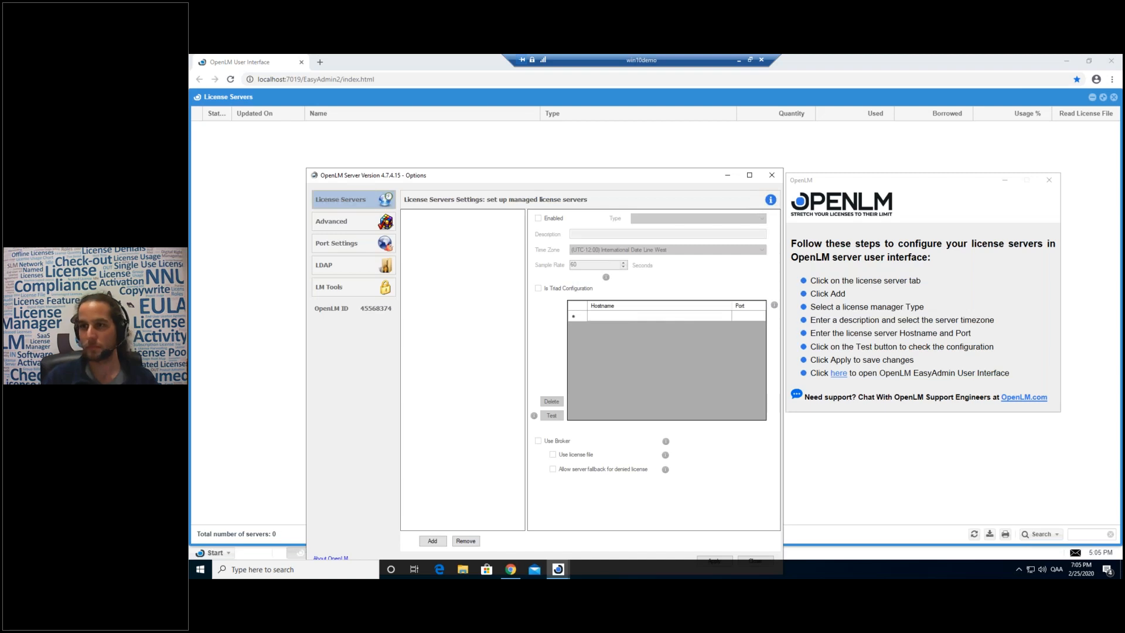
click(1049, 180)
drag(654, 157, 714, 119)
drag(565, 119, 547, 119)
Add an Autodesk license server on host win8olmprod, port 600, and test the connection.
click(517, 481)
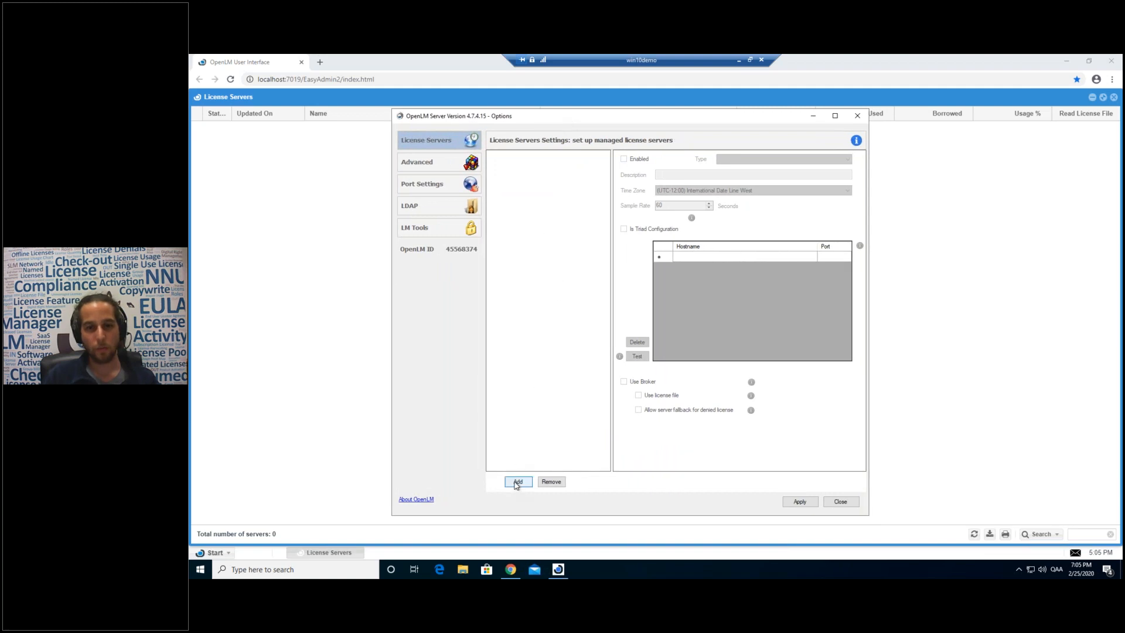
drag(706, 174, 653, 174)
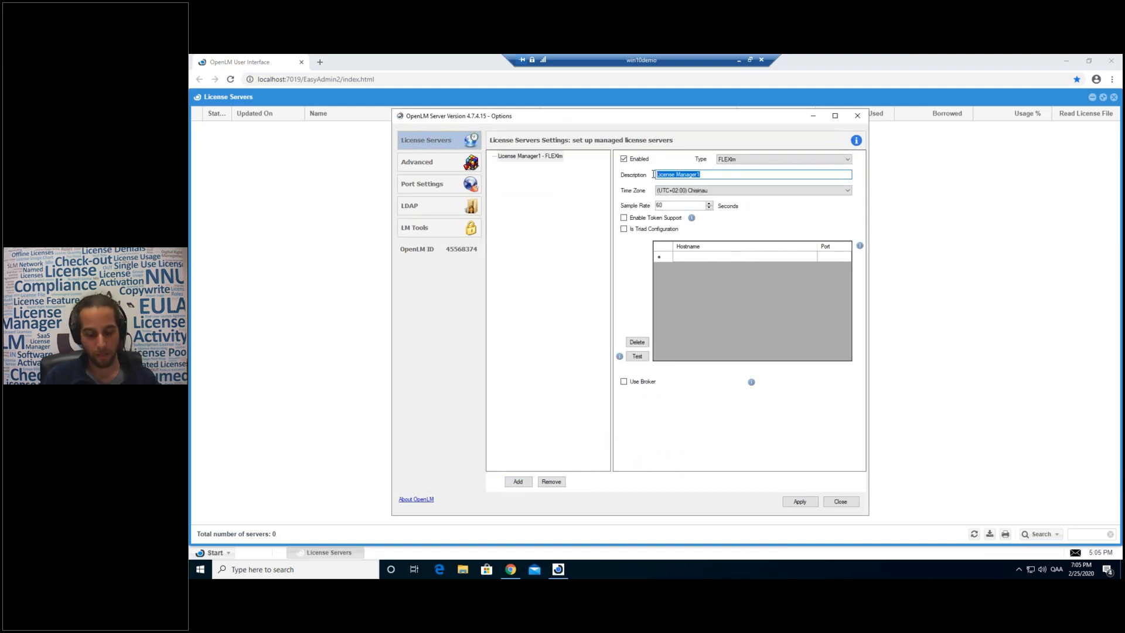
text(Autodesk)
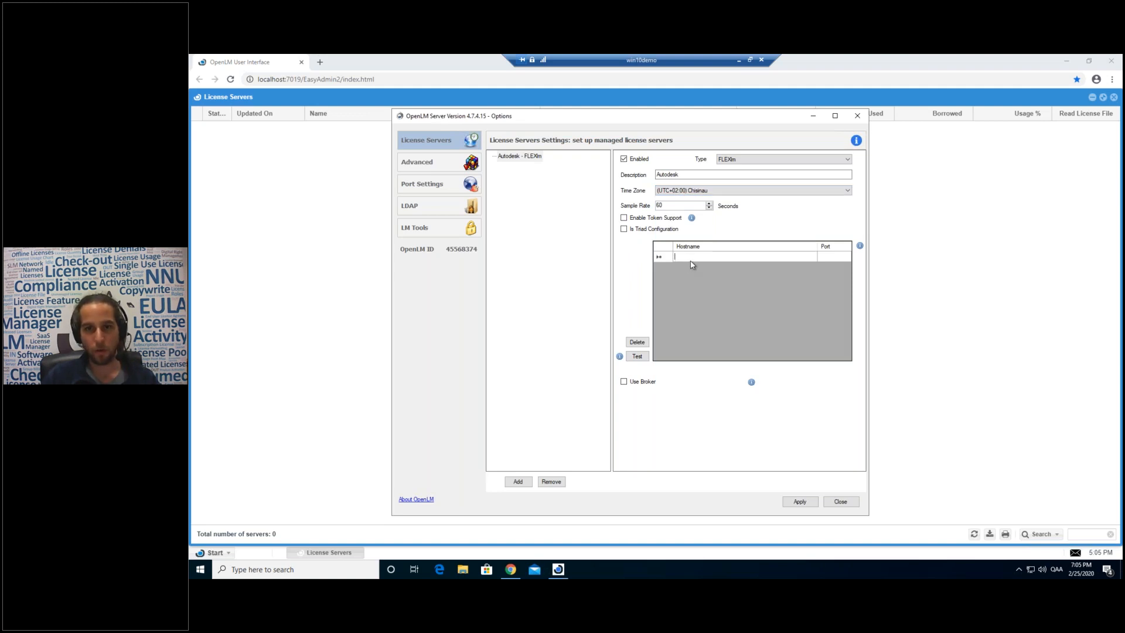
text(win8olmprod)
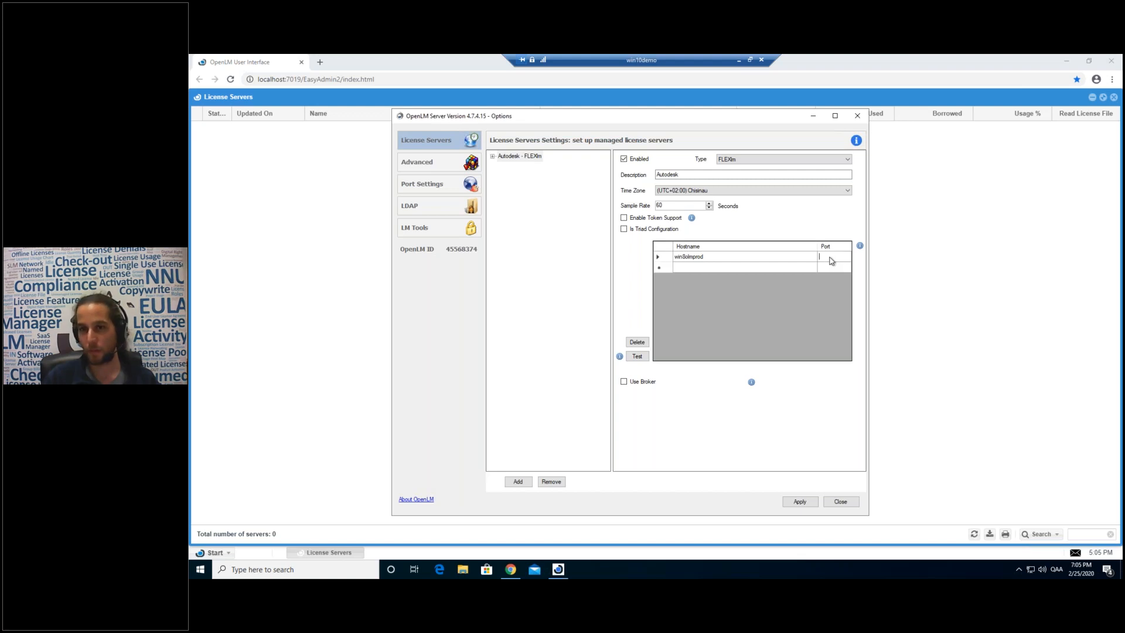
text(600)
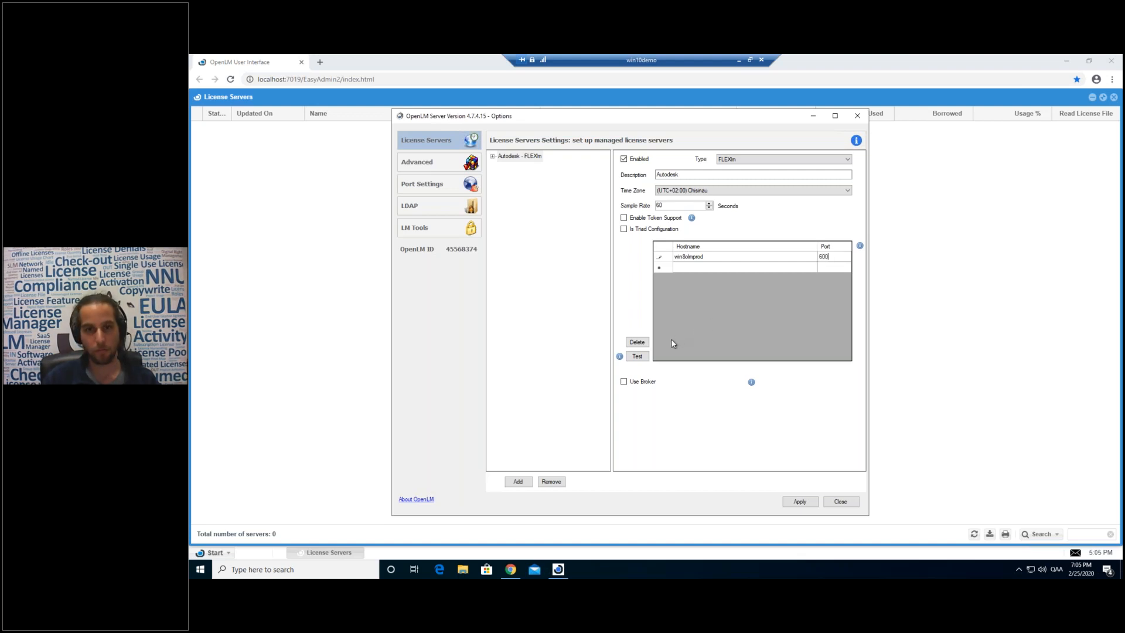
click(647, 356)
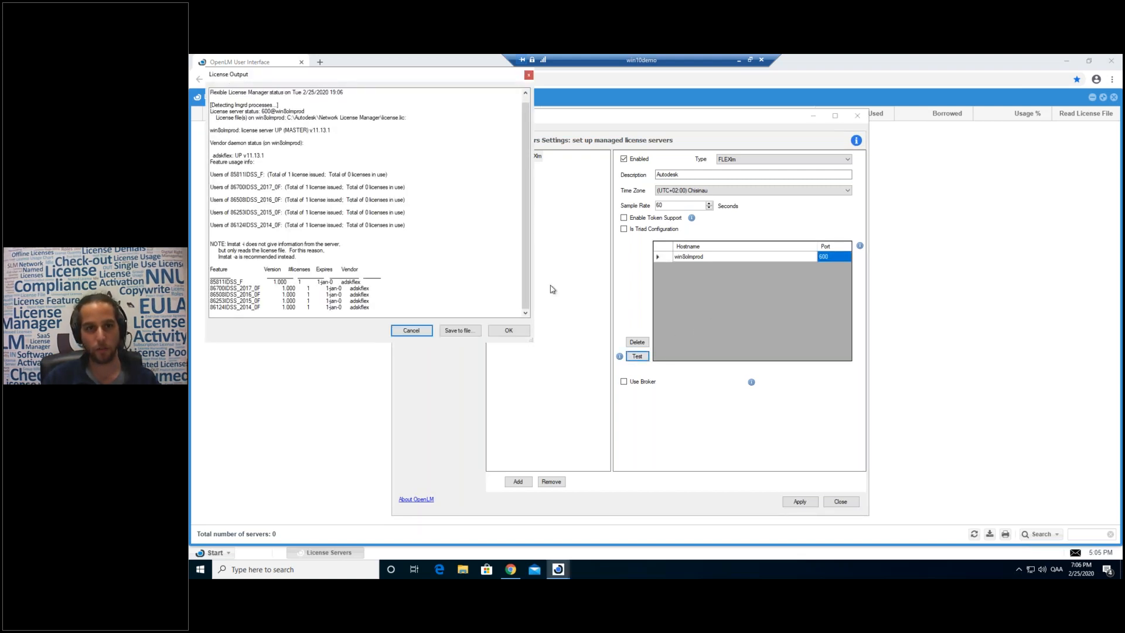
Review the lmstat report's feature names, such as 86124IDSS_2014_0F, and issued versus in-use license counts.
scroll(358, 218, up, 1)
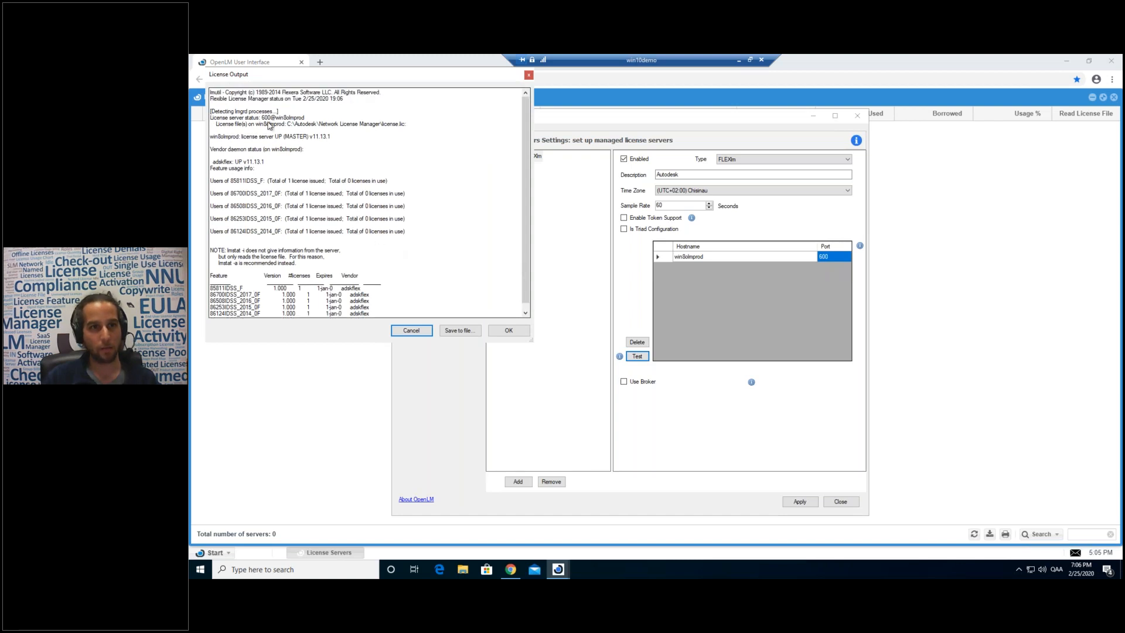
drag(263, 175, 293, 236)
click(291, 225)
scroll(327, 218, down, 1)
scroll(324, 220, up, 1)
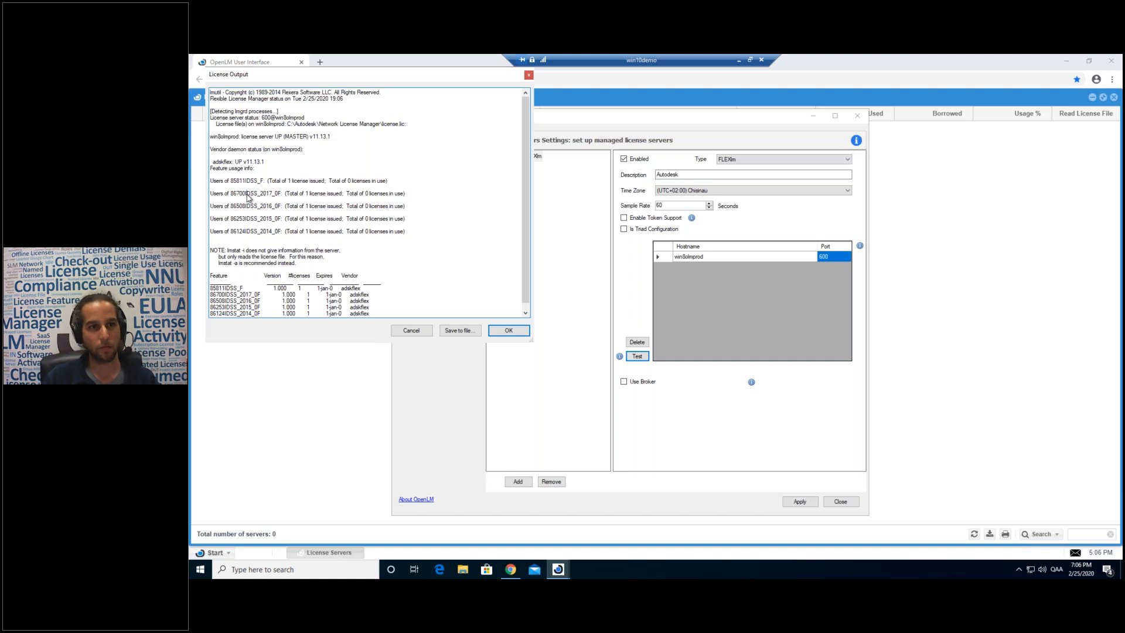
double_click(247, 207)
double_click(248, 220)
double_click(247, 232)
drag(306, 194, 406, 198)
click(398, 195)
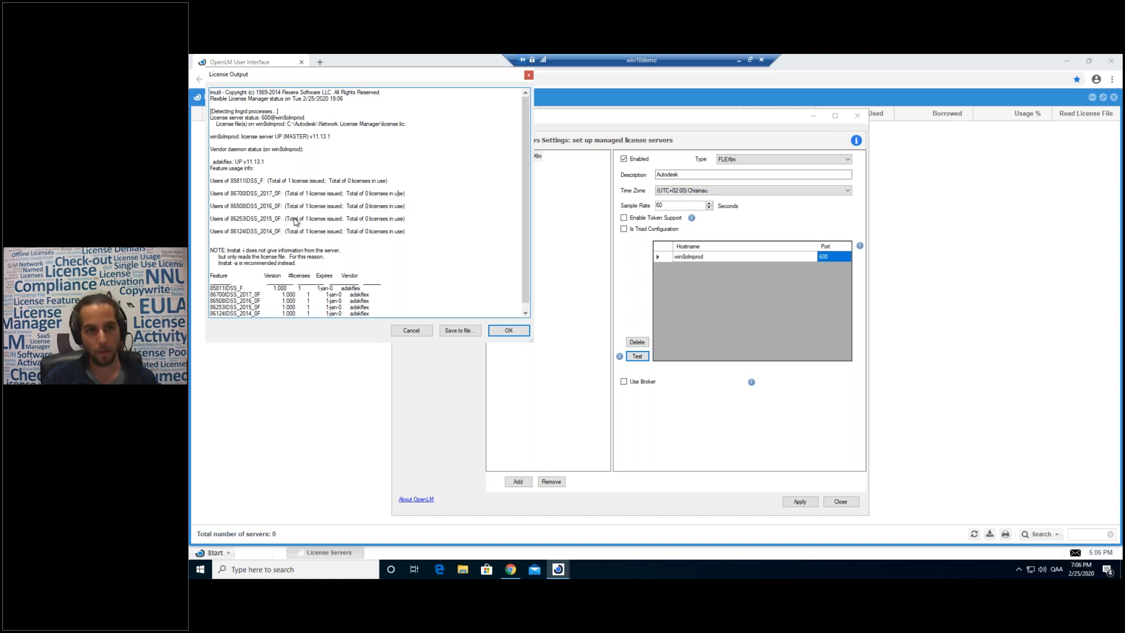
Close the report, apply the configuration and acknowledge the success message.
click(508, 330)
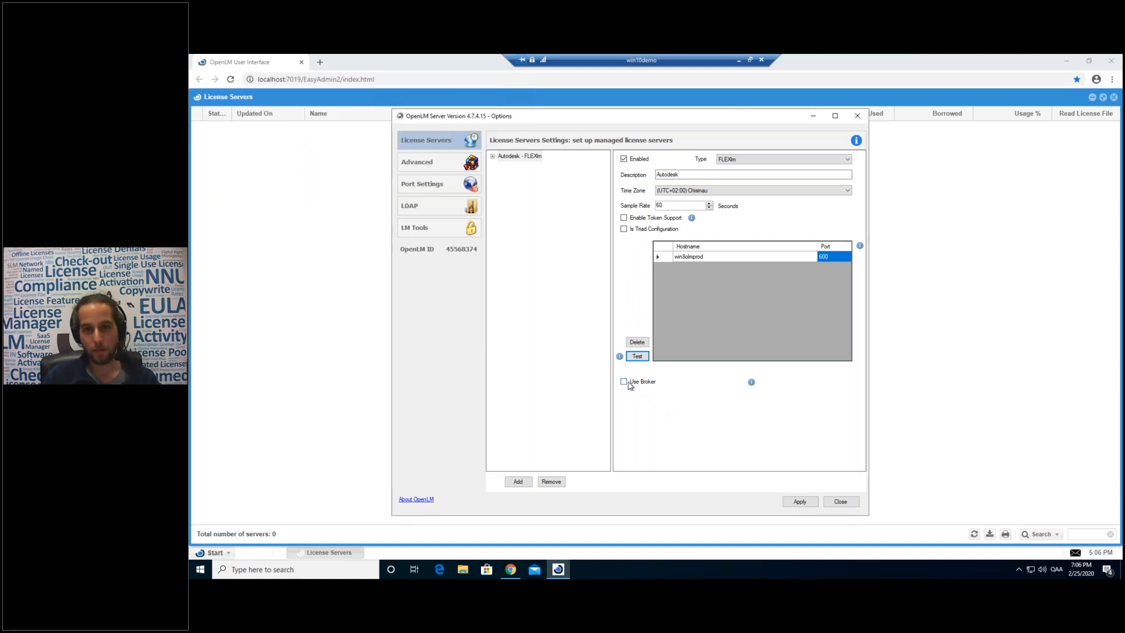
click(795, 505)
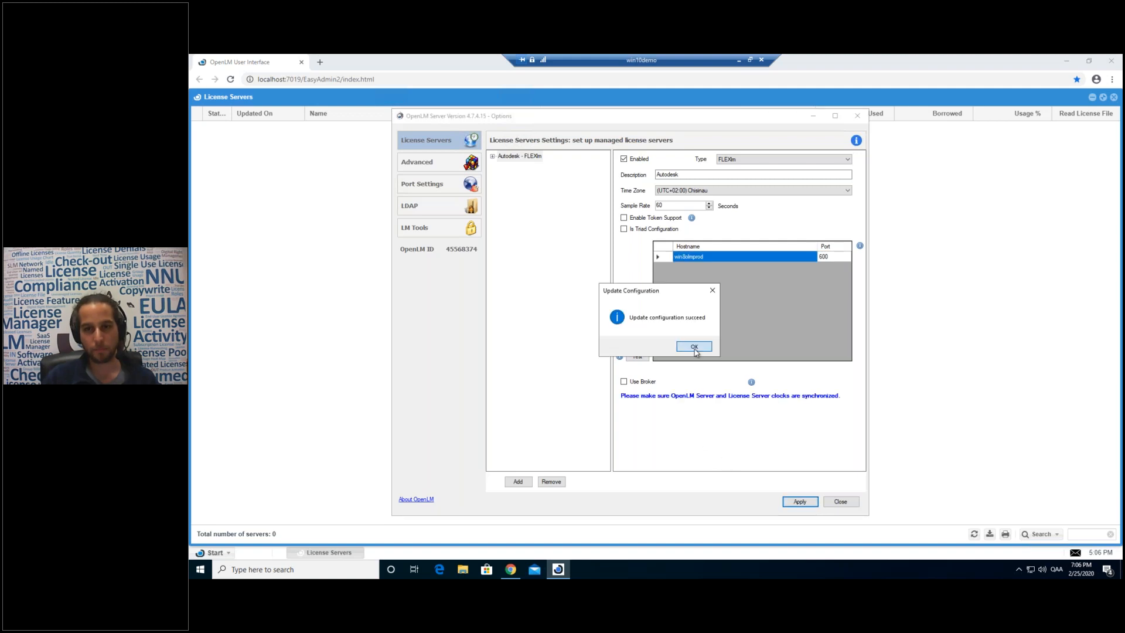
click(694, 347)
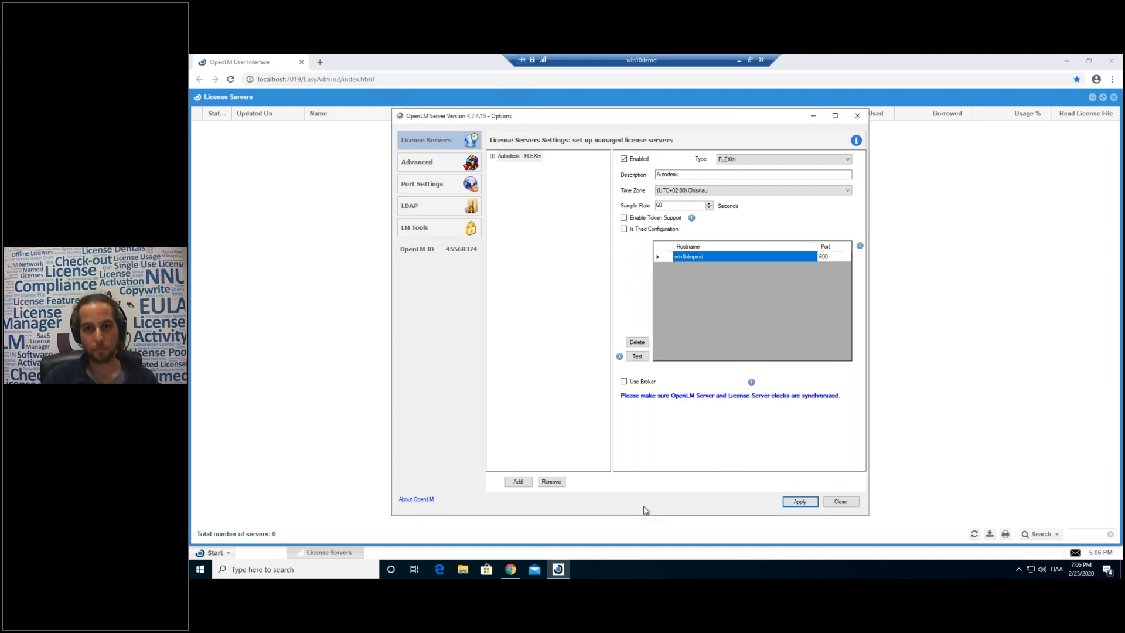
Expand and refresh the Autodesk server in EasyAdmin to check win8olmprod sampling, then rerun the server test.
click(996, 385)
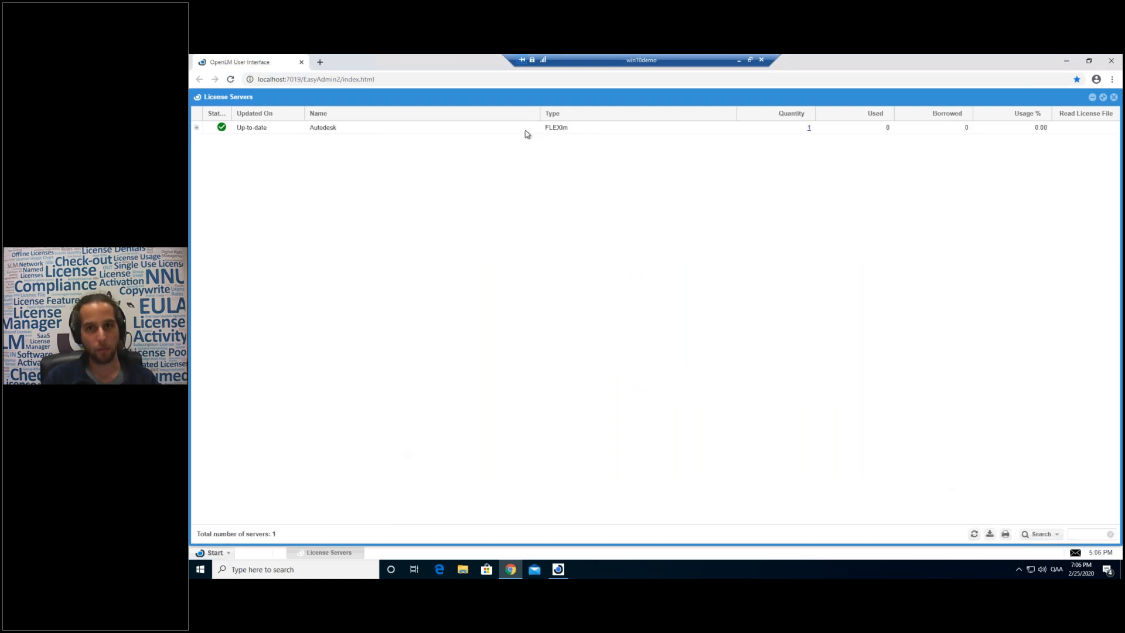
click(197, 128)
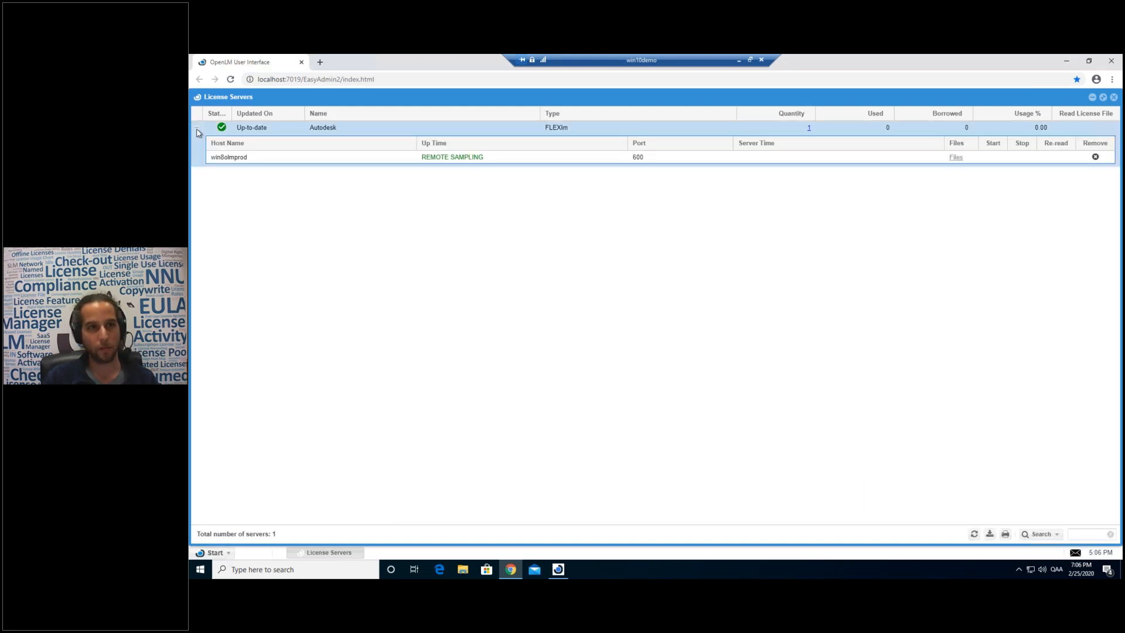
click(973, 533)
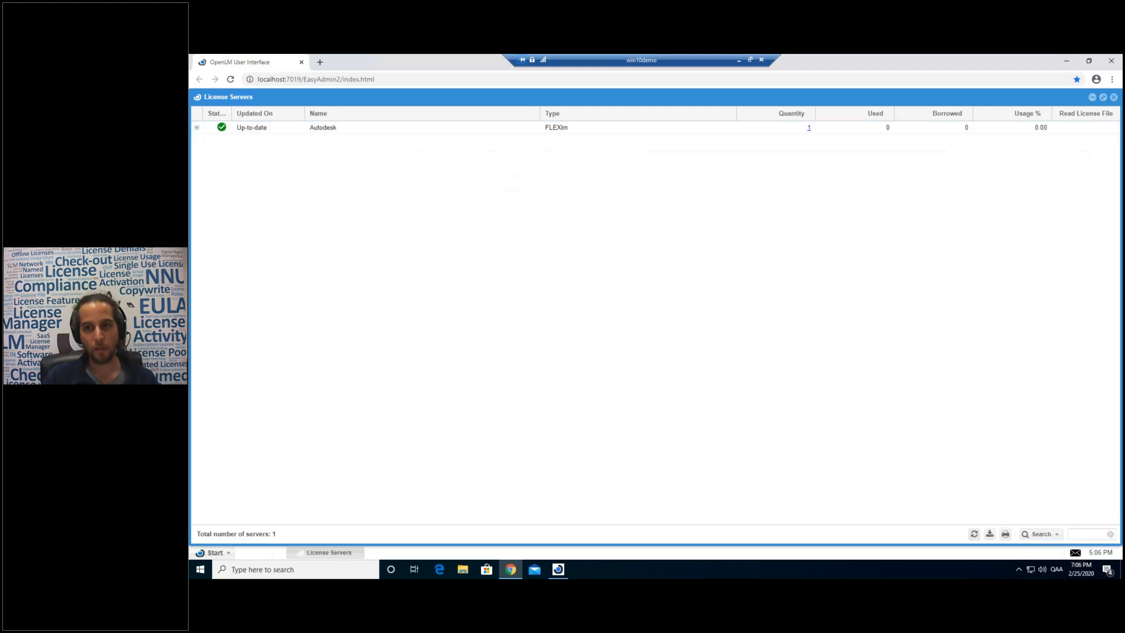
click(451, 162)
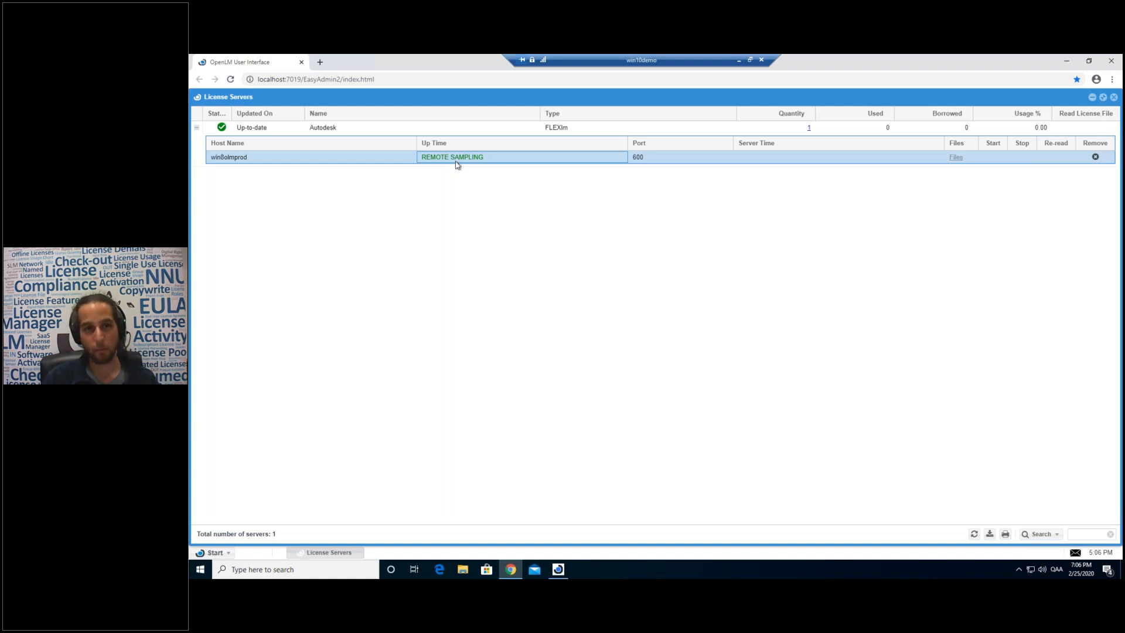
click(557, 569)
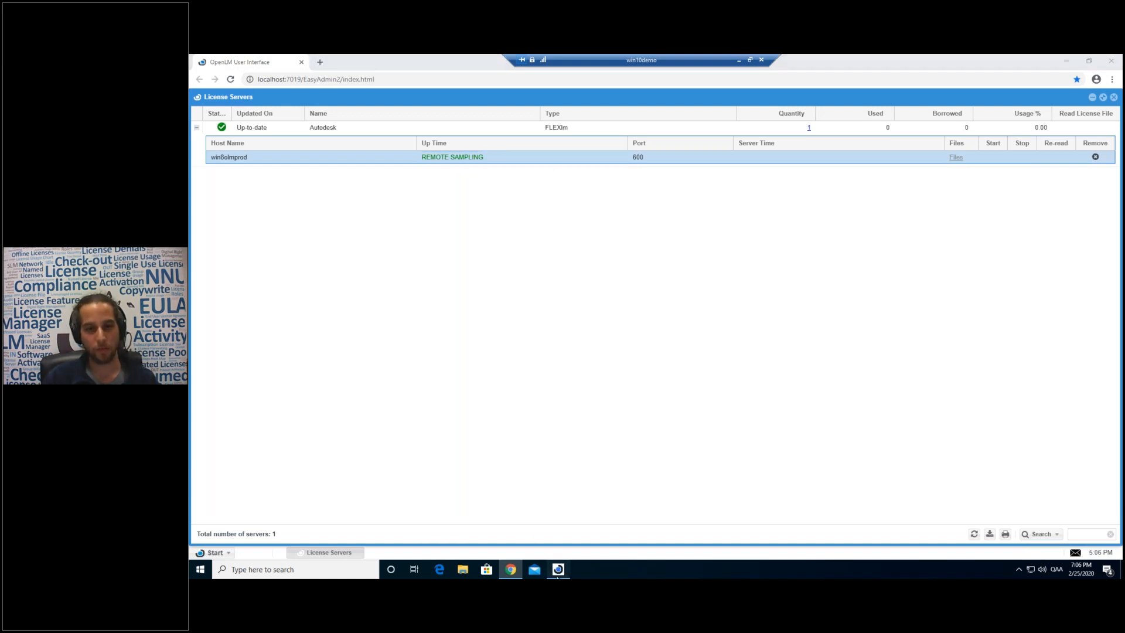
click(637, 356)
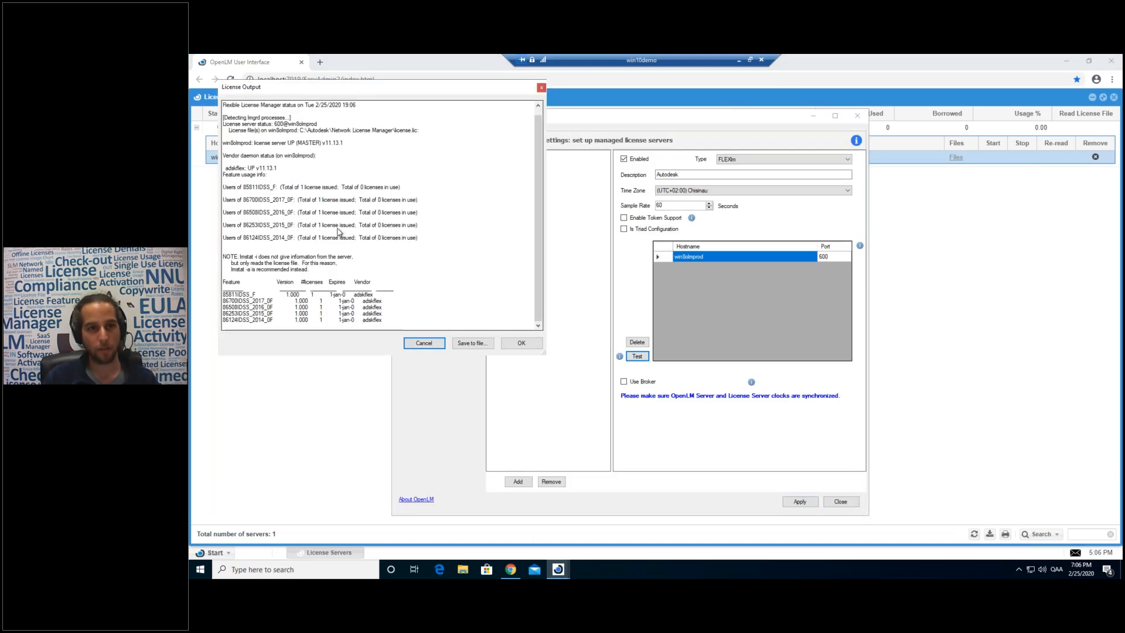
Highlight the 85811IDSS_F, 86700IDSS_2017_0F, 86508IDSS_2016_0F and 86253IDSS_2015_0F usage lines in the report.
drag(265, 182, 301, 221)
click(369, 266)
click(270, 187)
click(303, 225)
click(299, 209)
click(300, 226)
triple_click(290, 212)
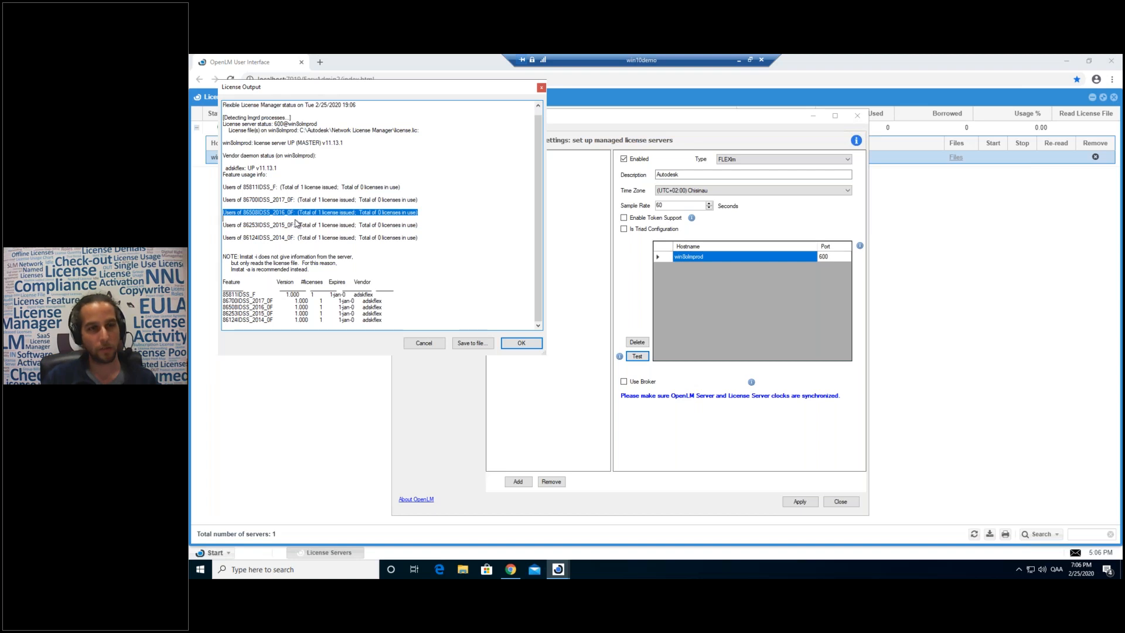
triple_click(298, 224)
click(303, 249)
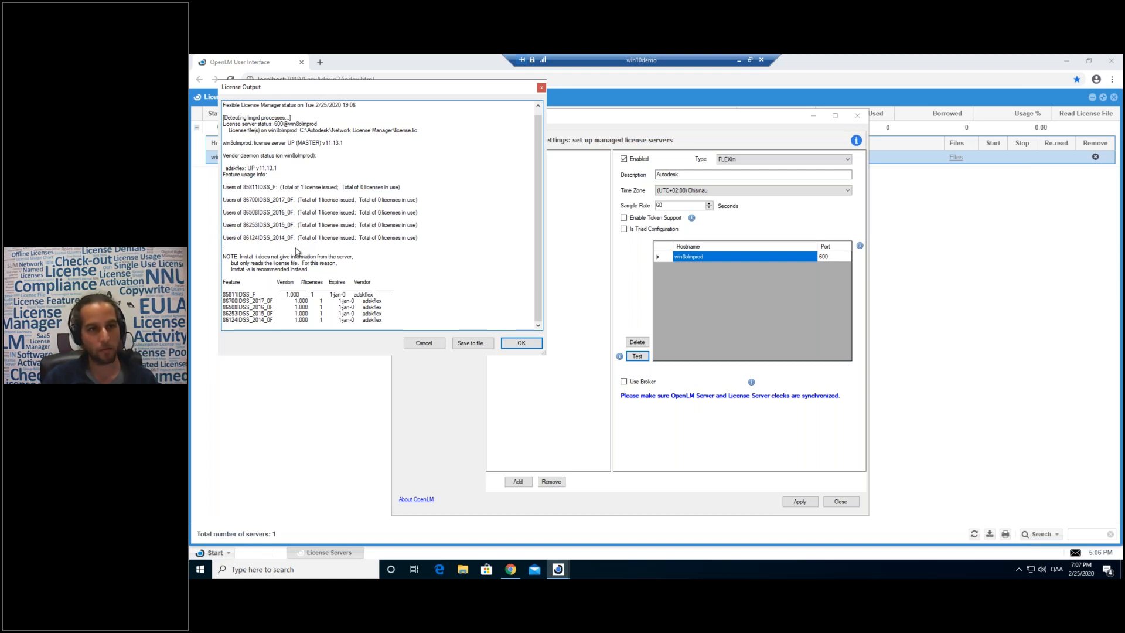
Highlight all the feature usage lines together, then close the license status report.
scroll(293, 239, up, 1)
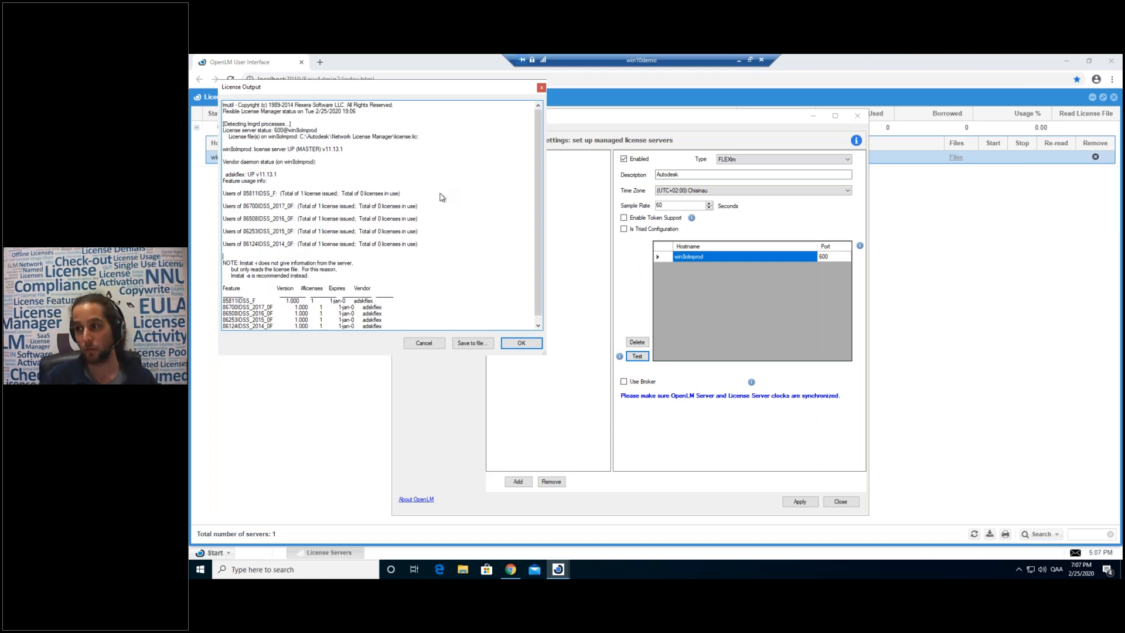
drag(437, 246, 236, 194)
click(292, 209)
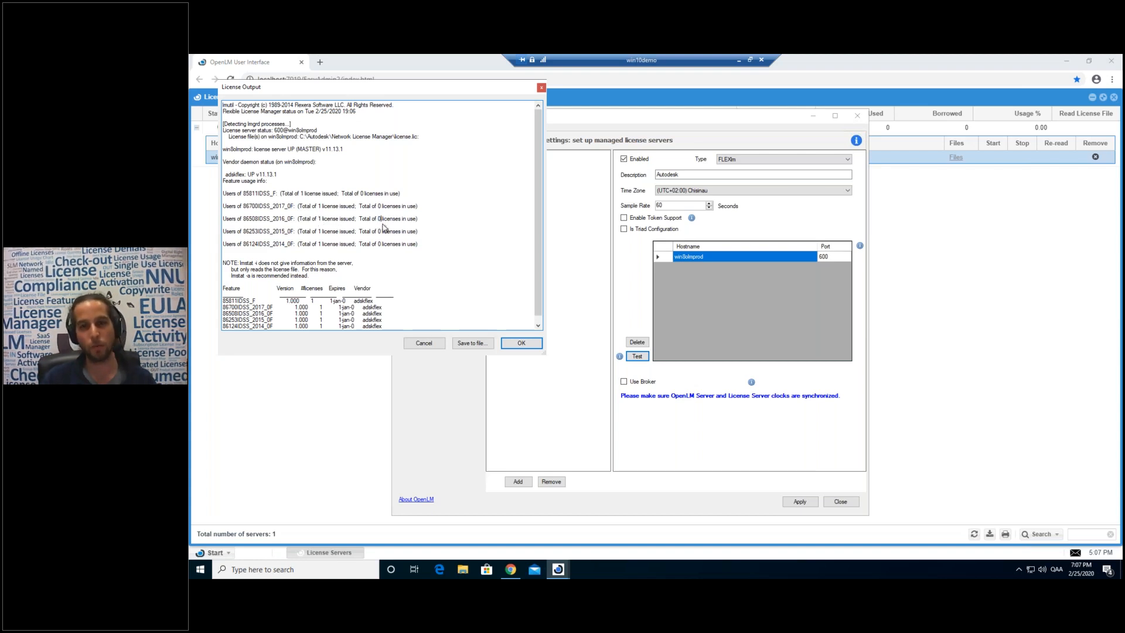
click(666, 205)
key(Escape)
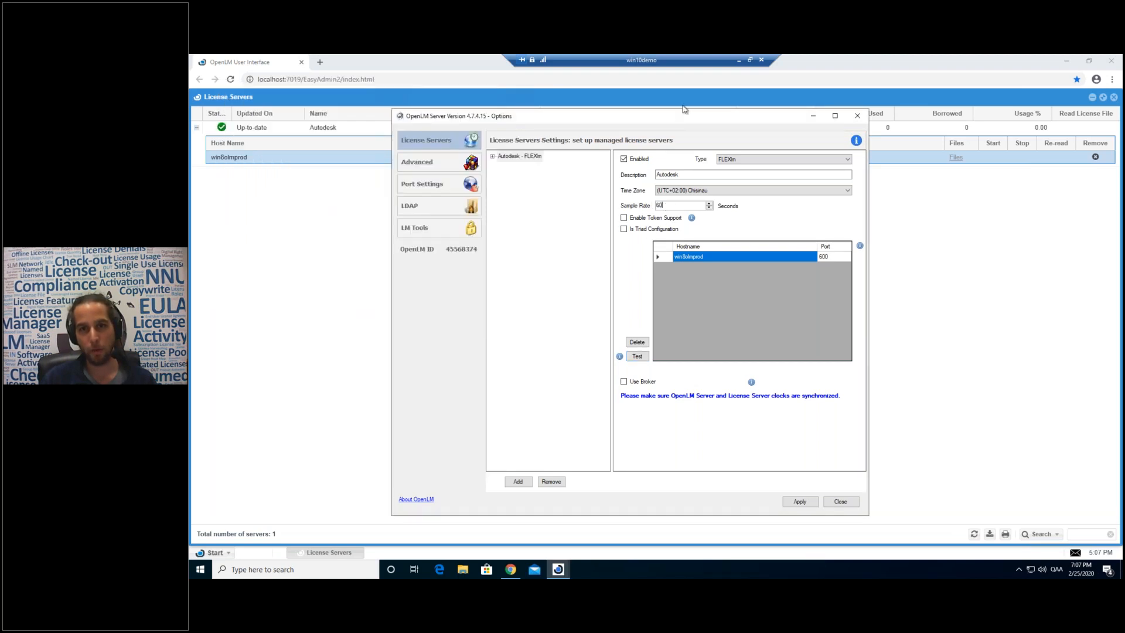
Leave the Autodesk server settings unchanged and snap the win10demo remote session to the left half of the screen.
drag(667, 116, 685, 107)
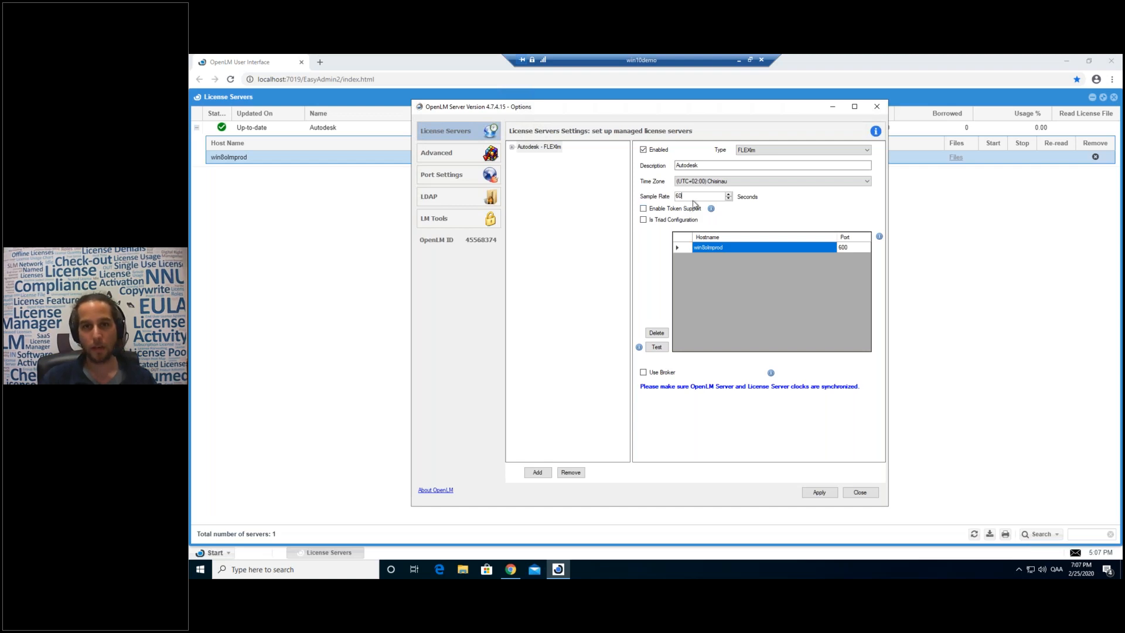
drag(627, 110, 554, 108)
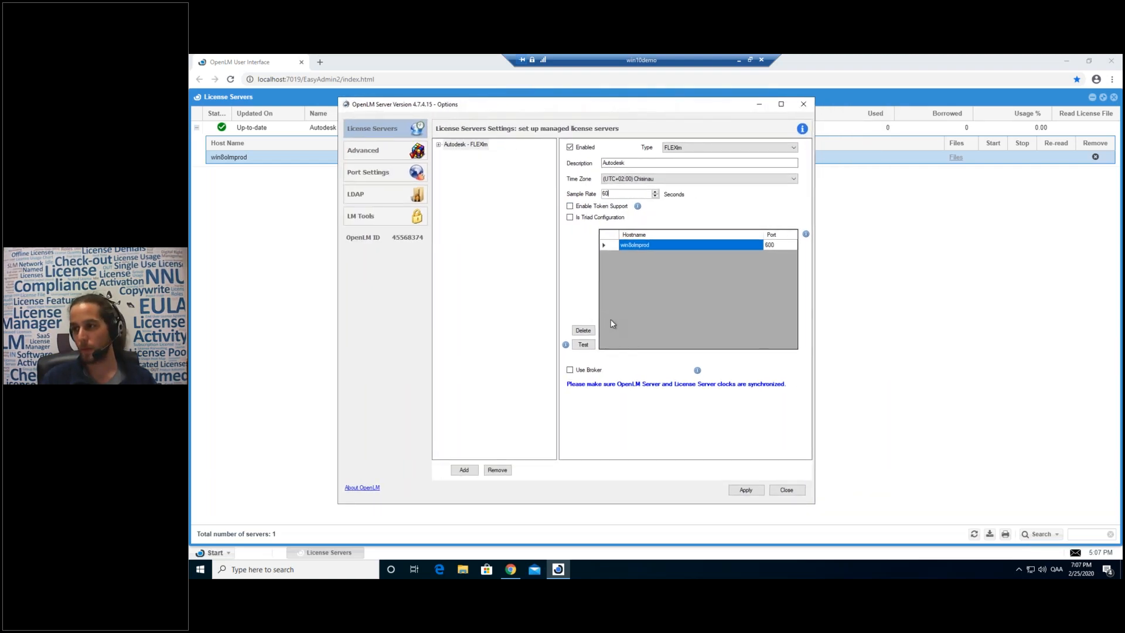
drag(643, 103, 612, 107)
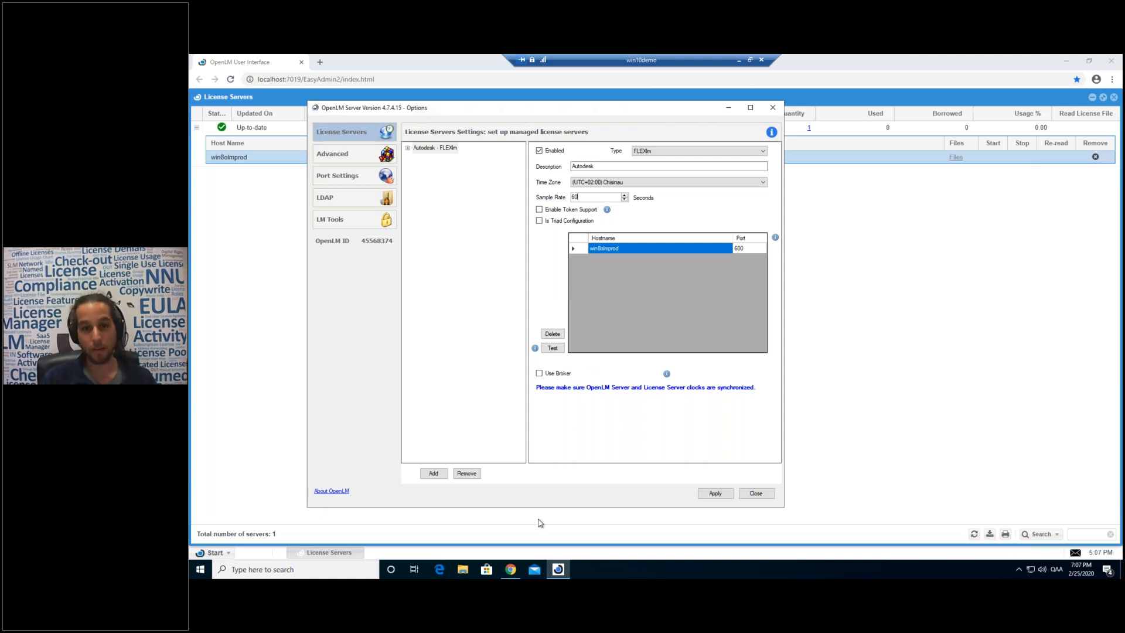
key(super+Left)
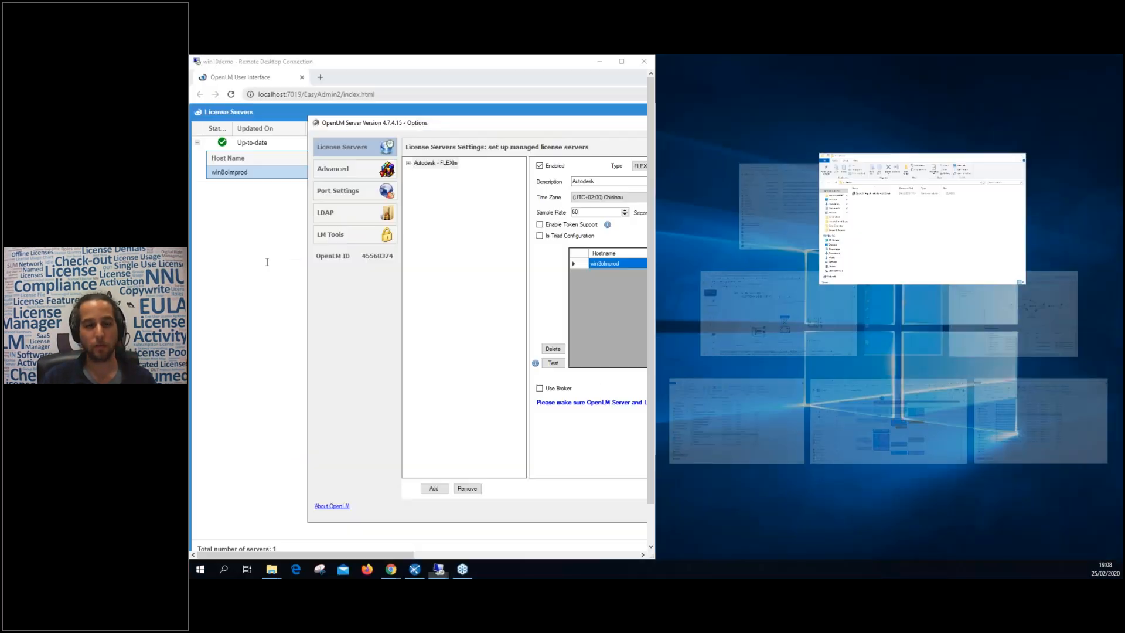
Switch to the win8olmprod session and launch the OpenLM Broker installer from its desktop.
click(440, 570)
click(469, 530)
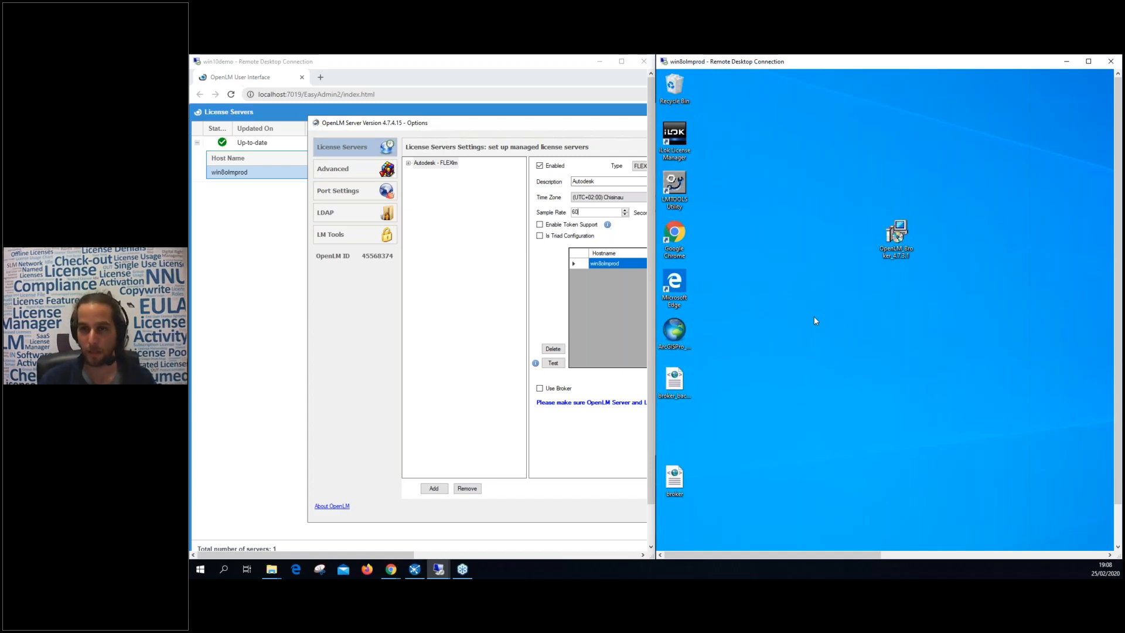
click(893, 235)
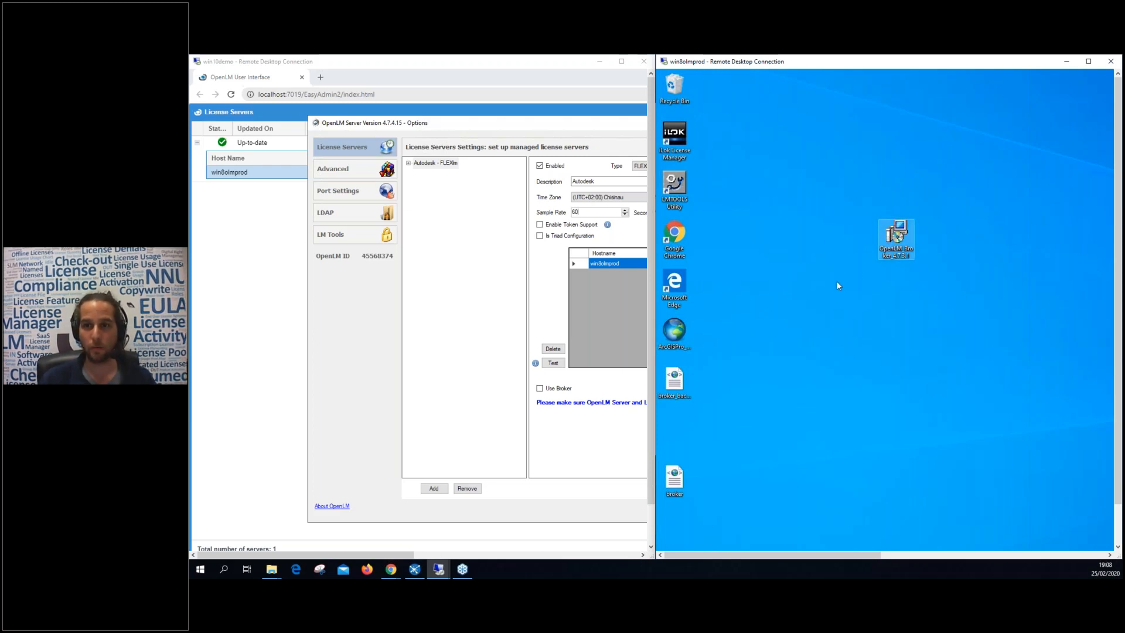
double_click(896, 235)
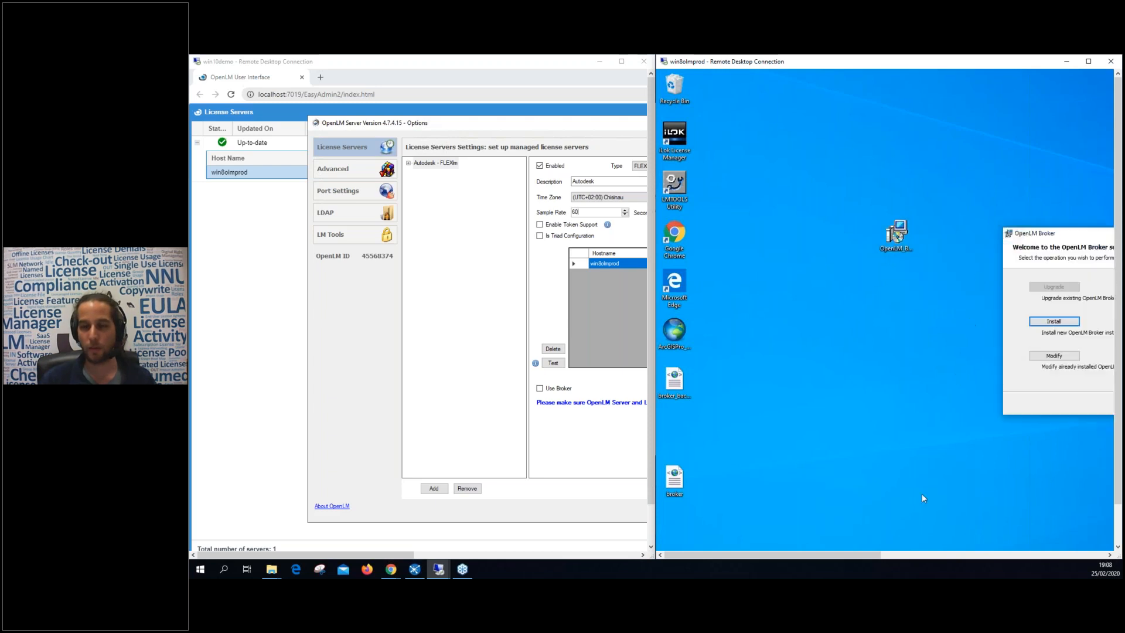
drag(1083, 233, 866, 300)
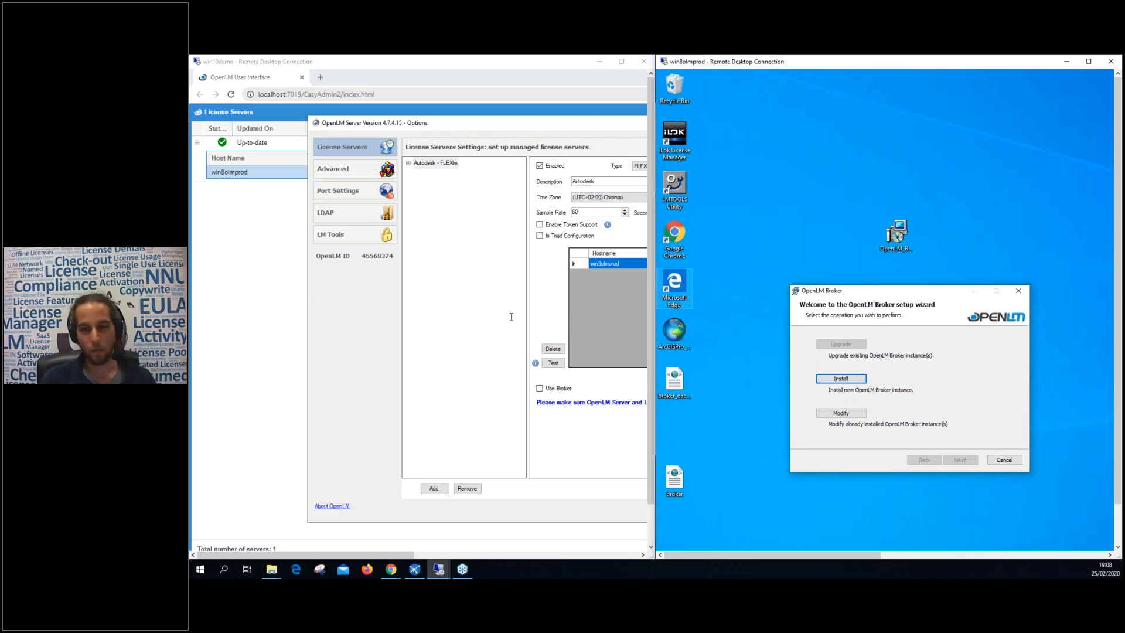
Install a new Broker instance, accepting the license agreement and default installation folder.
click(895, 234)
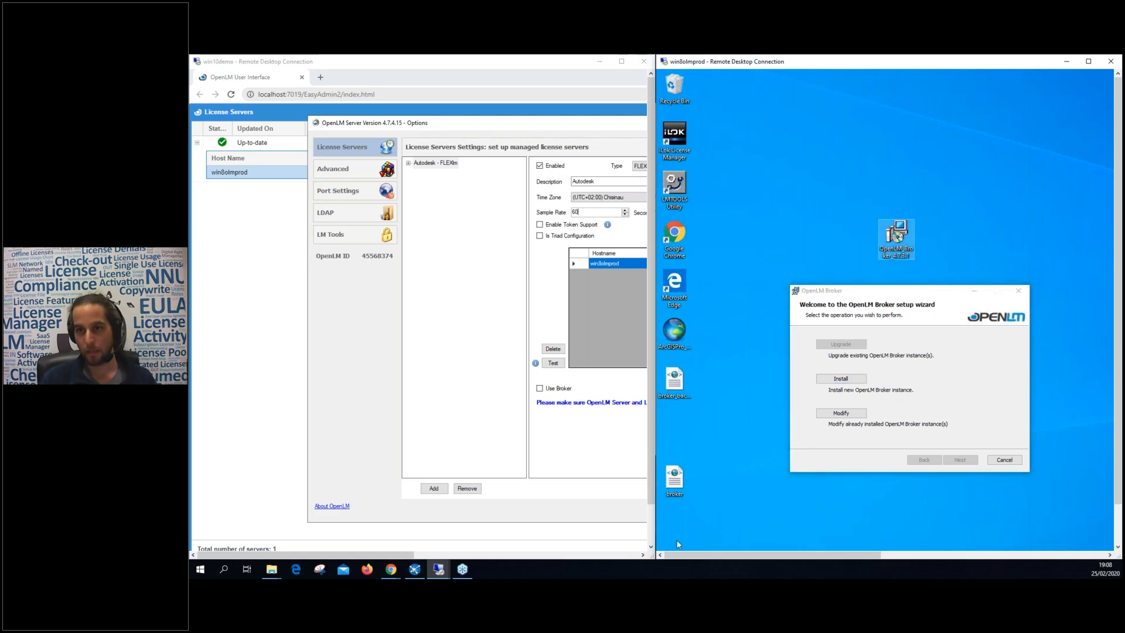
click(843, 378)
click(892, 437)
click(959, 460)
click(956, 460)
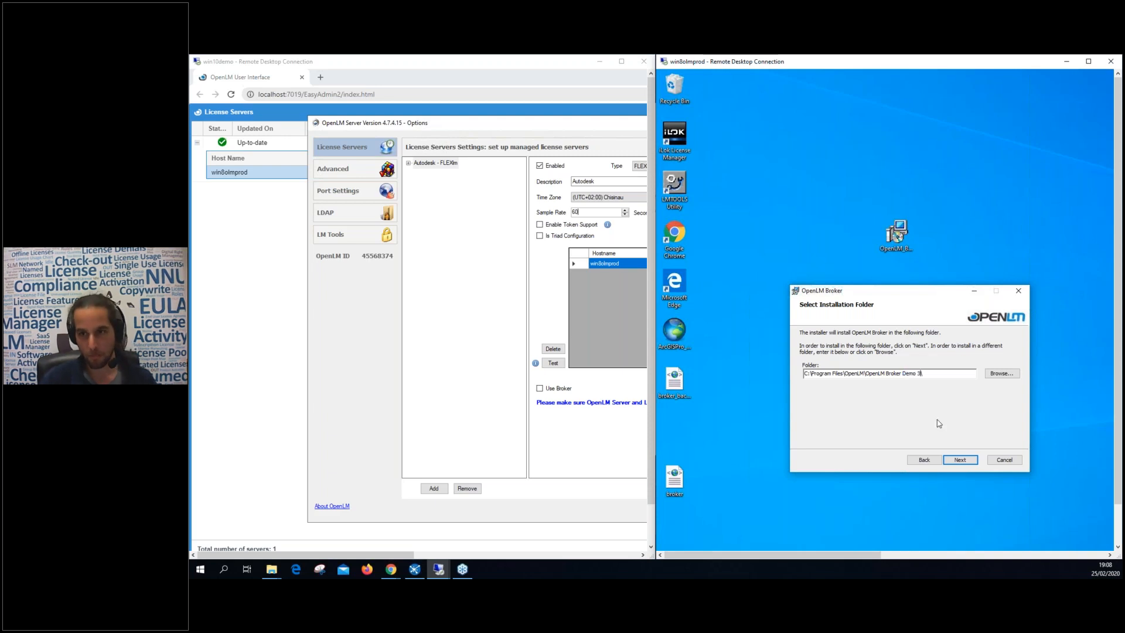
click(960, 459)
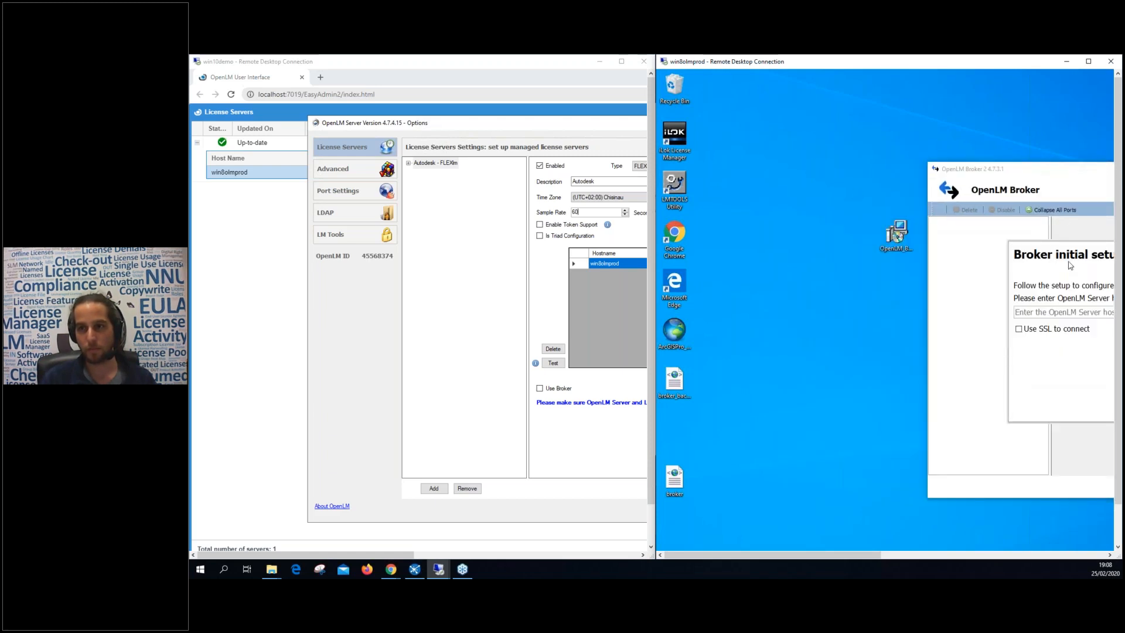
Point the Broker at OpenLM Server win10demo and close the setup summary.
drag(878, 555, 982, 556)
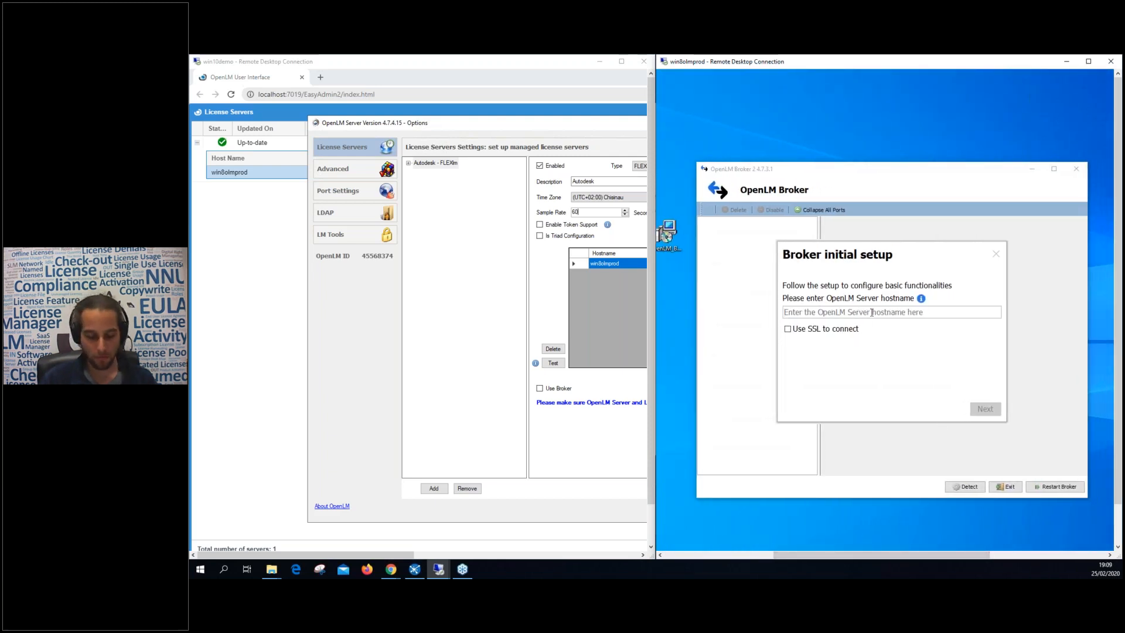
text(win10demo)
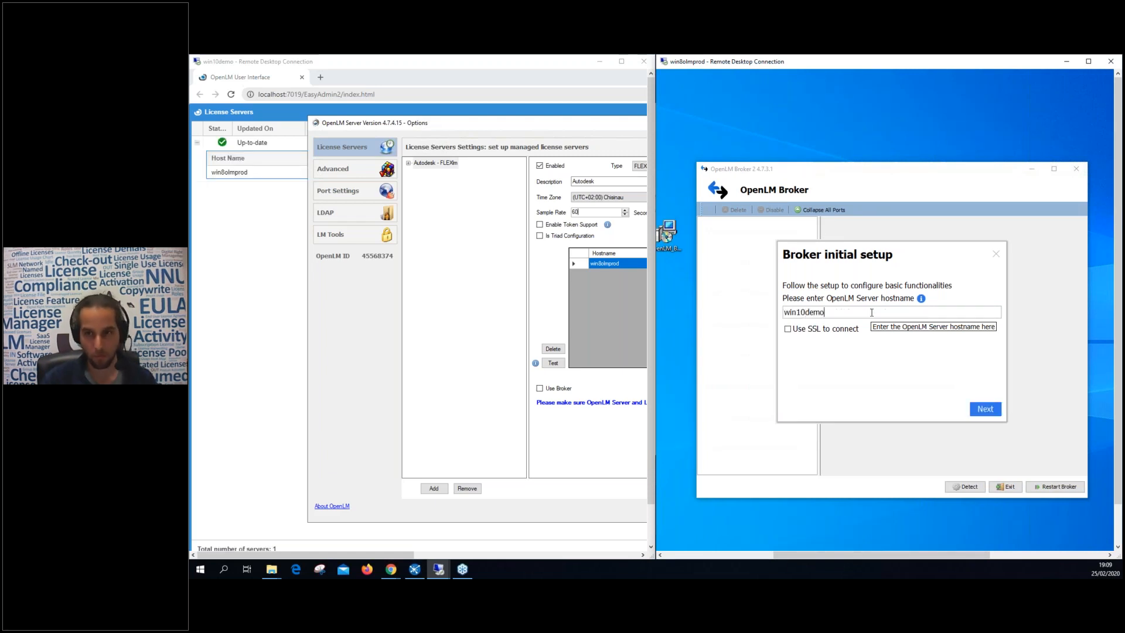
click(979, 411)
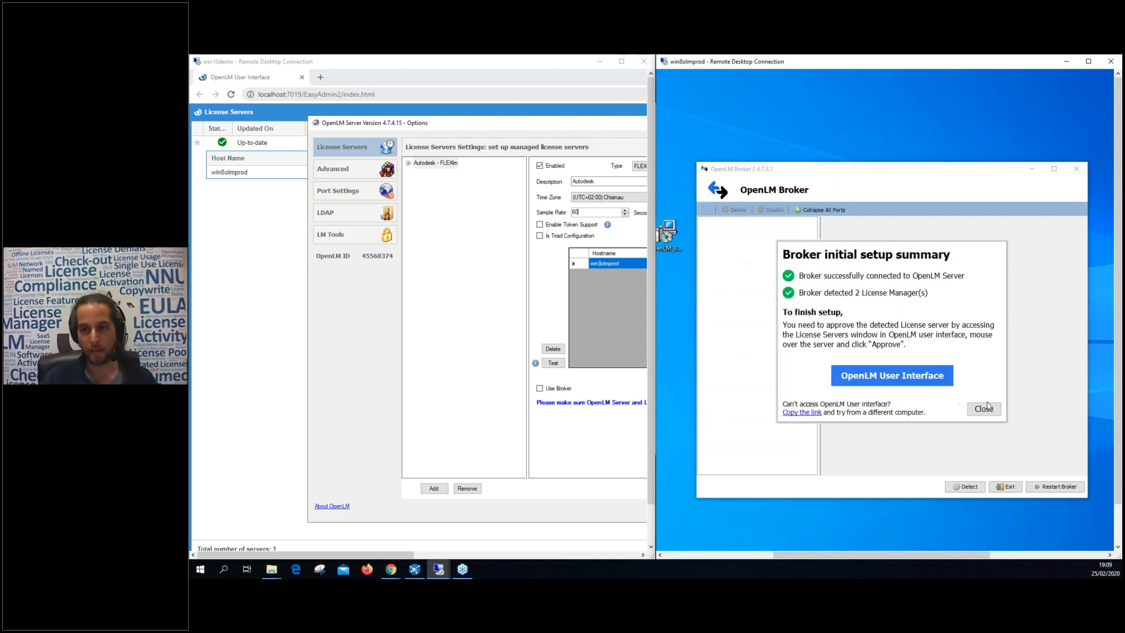
click(984, 410)
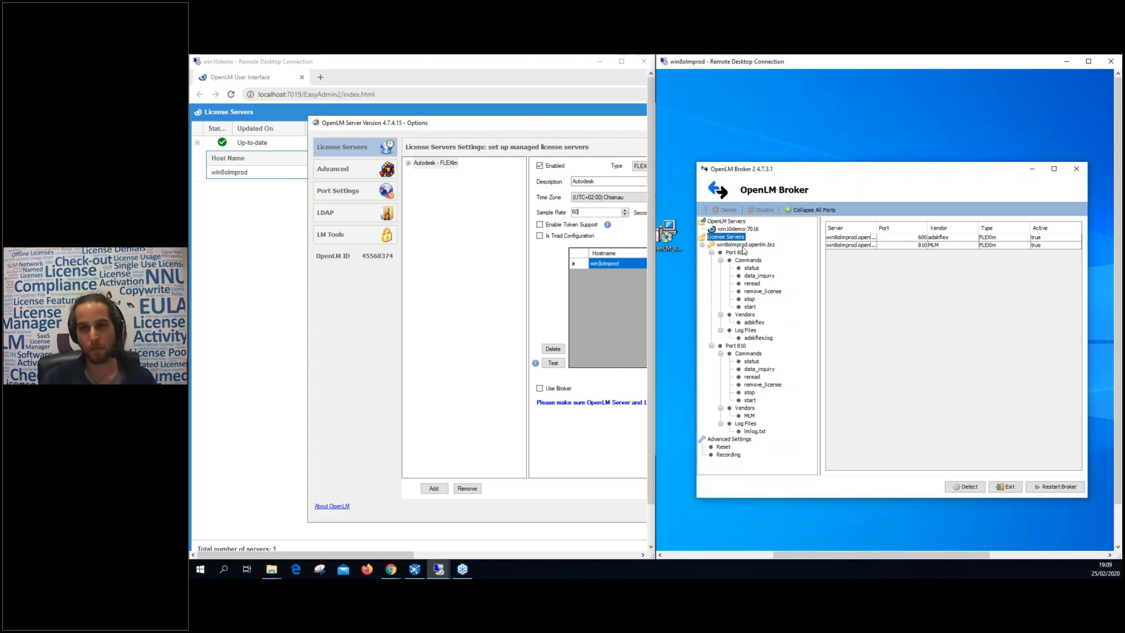
Remove .openlm.biz so the license server host name reads win8olmprod, and apply it.
click(742, 245)
drag(937, 232, 912, 235)
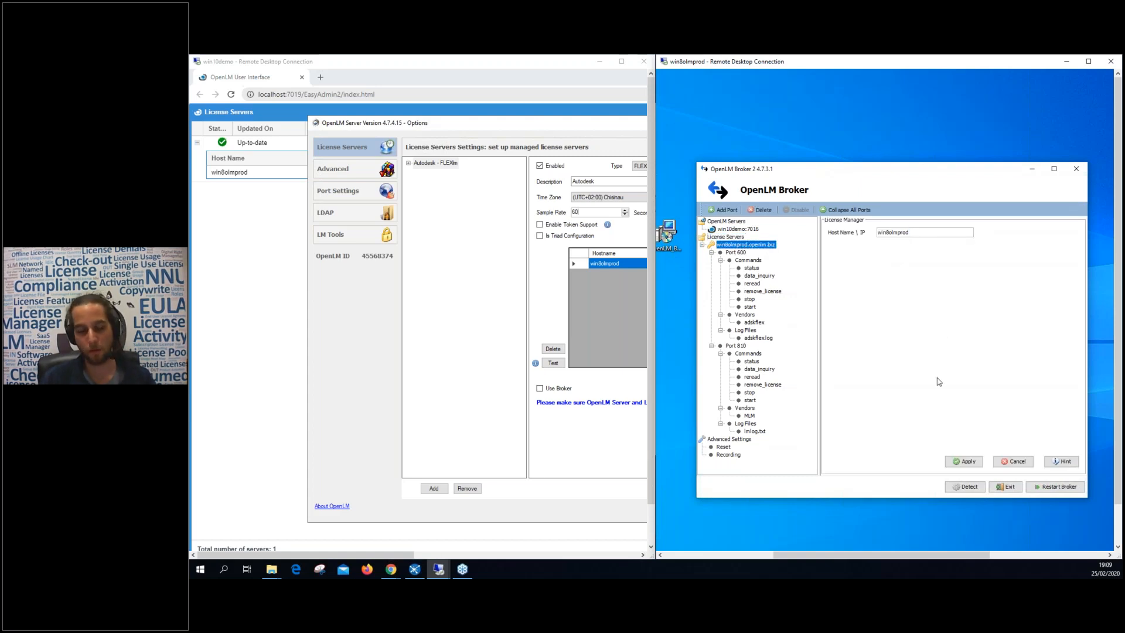
click(964, 461)
click(954, 352)
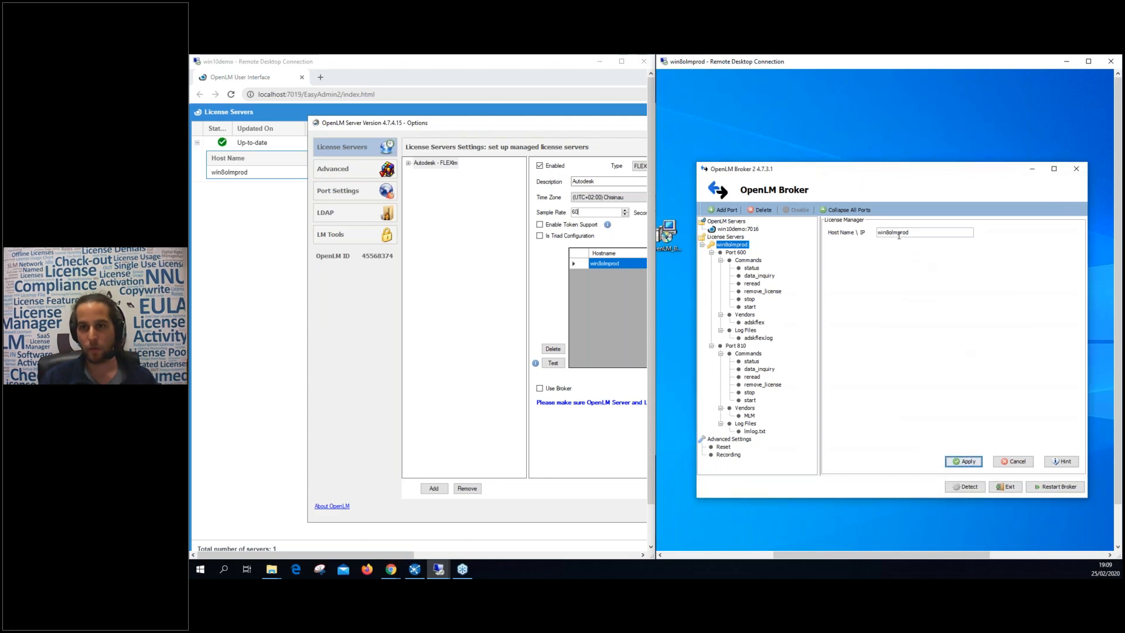
double_click(909, 232)
Open the Port 600 settings and view its license.lic file details.
click(724, 246)
click(726, 229)
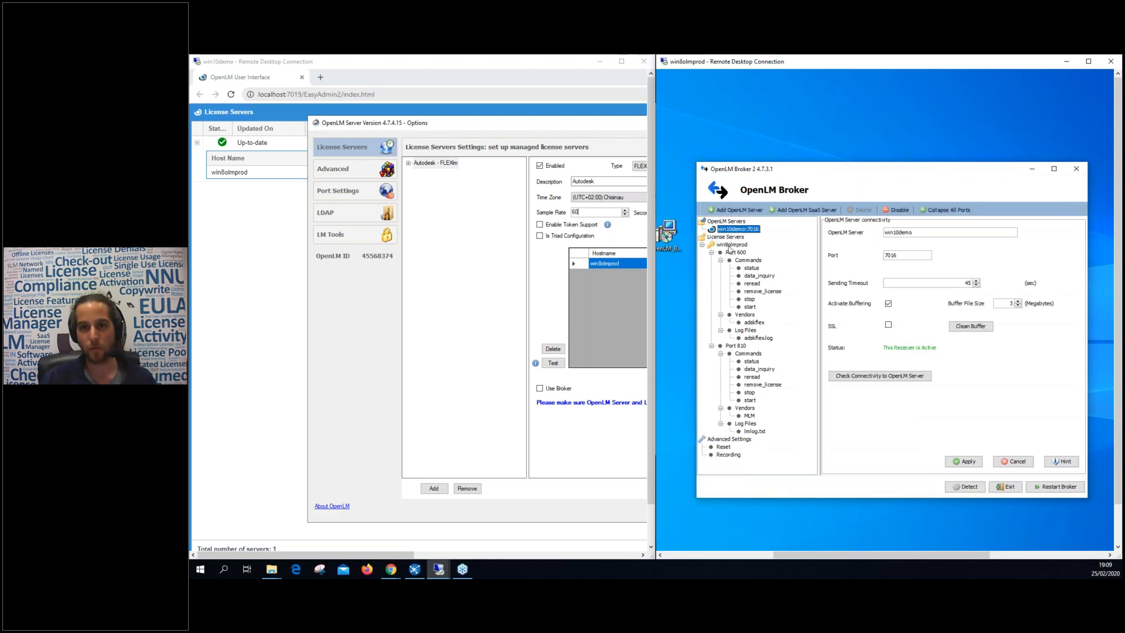
click(729, 244)
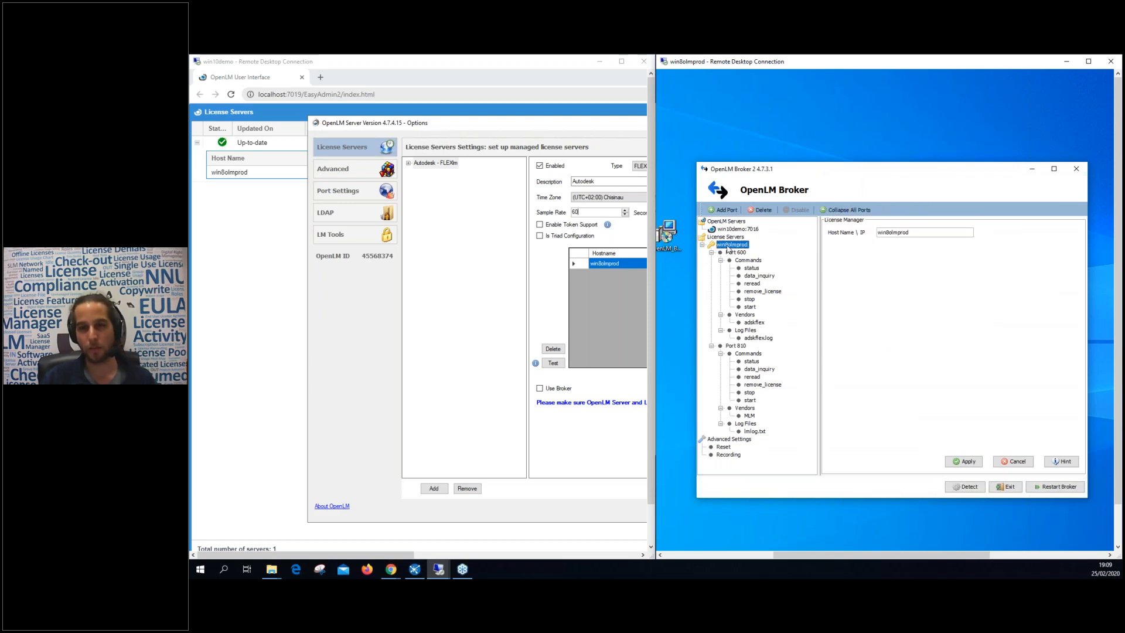
click(731, 230)
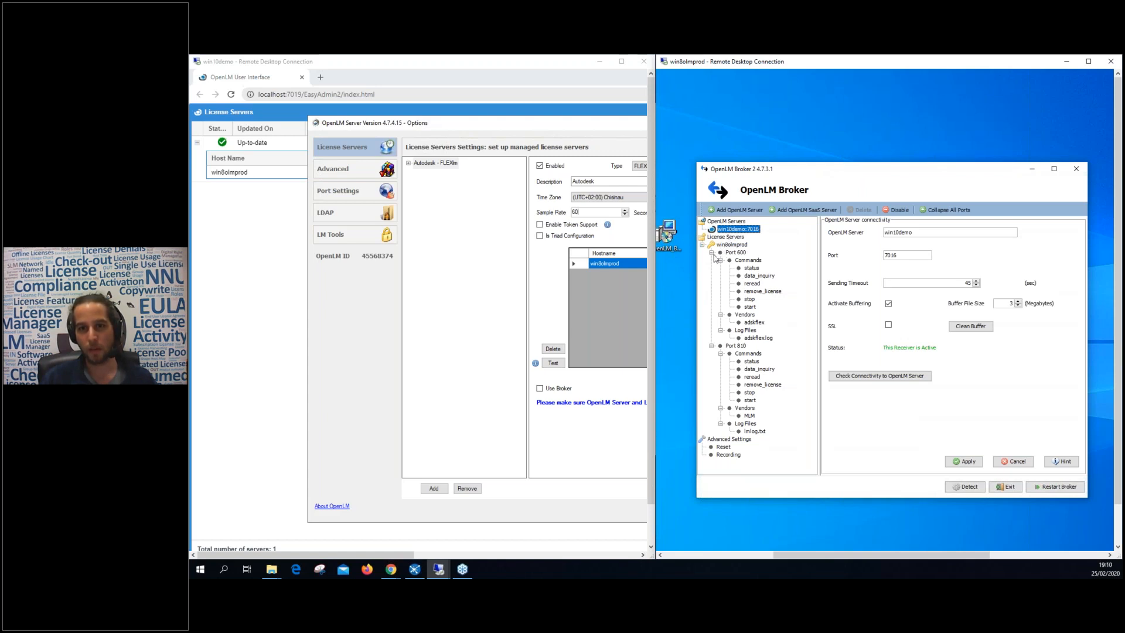
click(711, 252)
click(711, 259)
double_click(727, 253)
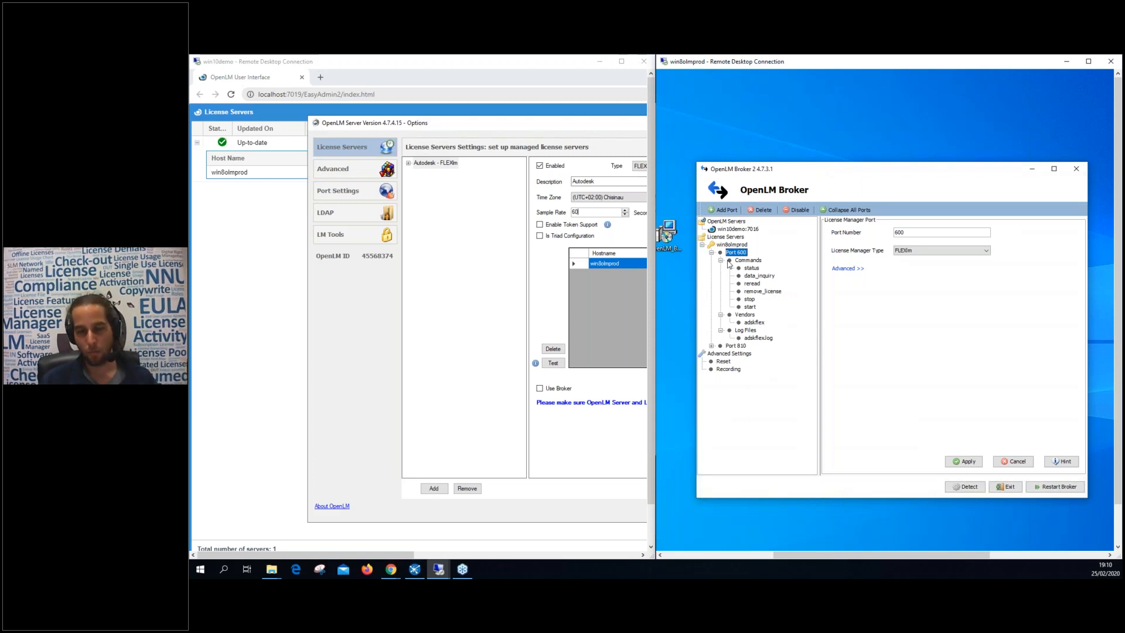
click(839, 268)
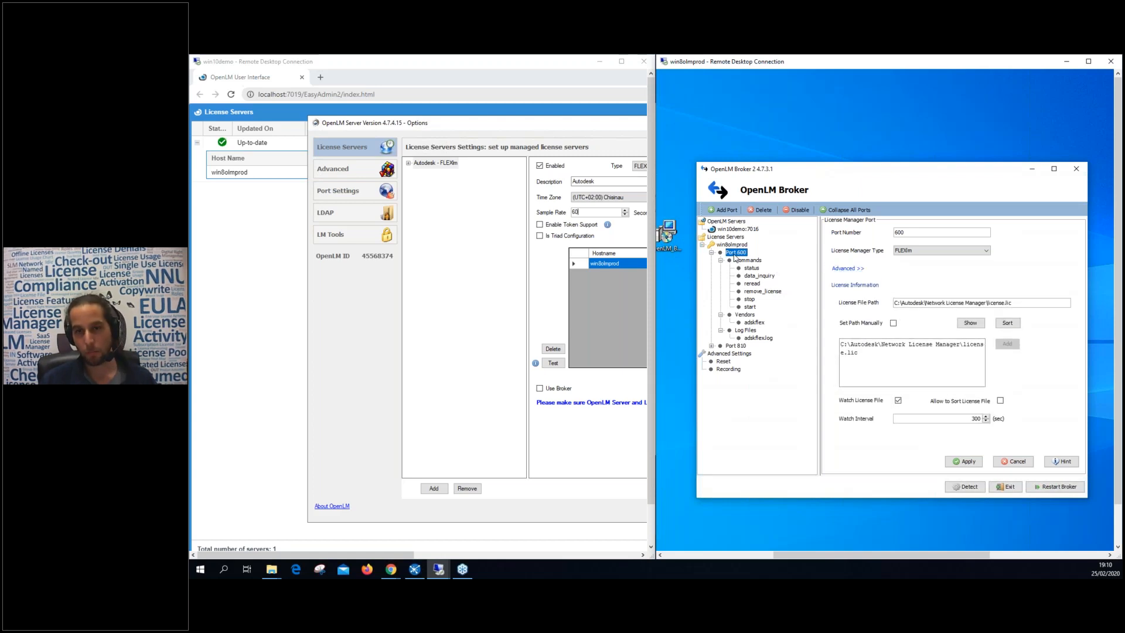
click(903, 233)
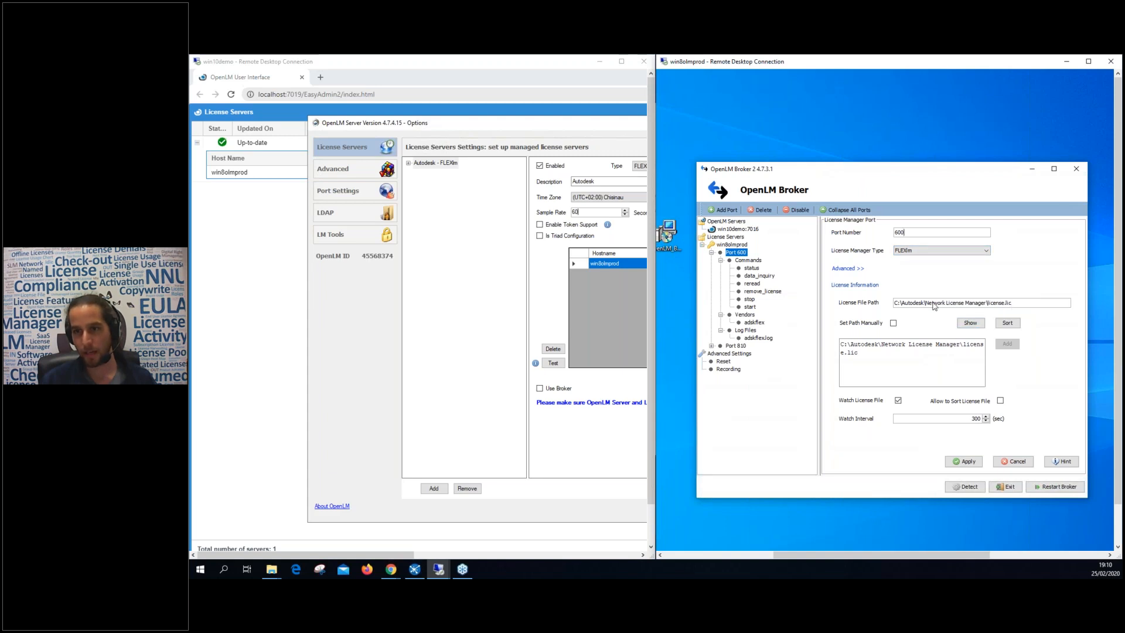
click(970, 323)
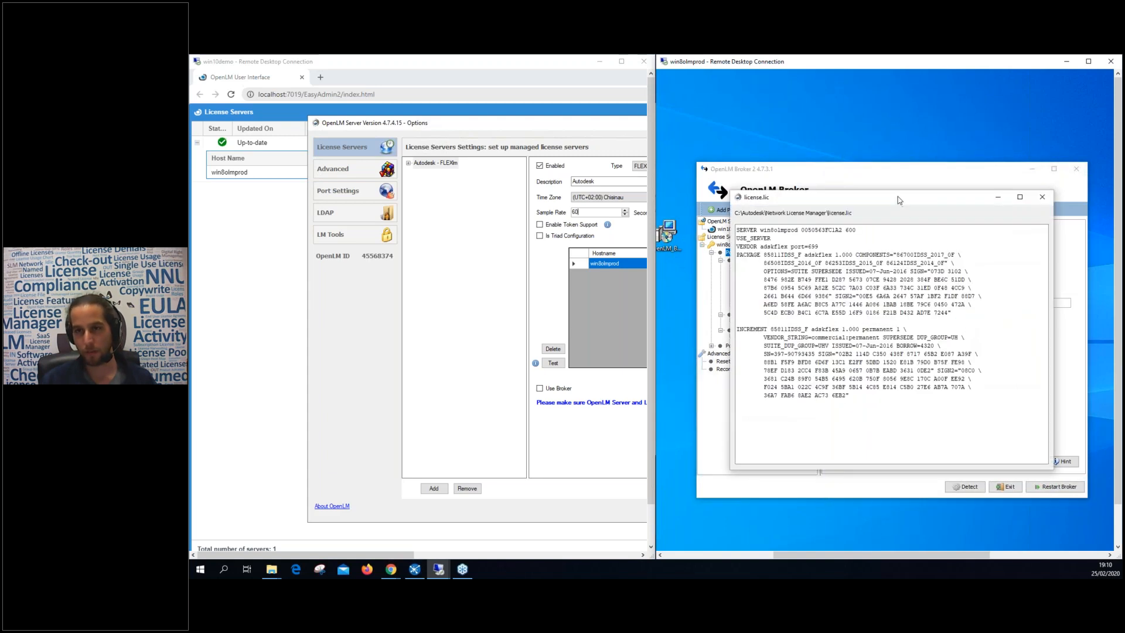
mouse_move(899, 204)
mouse_down()
mouse_move(909, 375)
mouse_move(893, 199)
mouse_up()
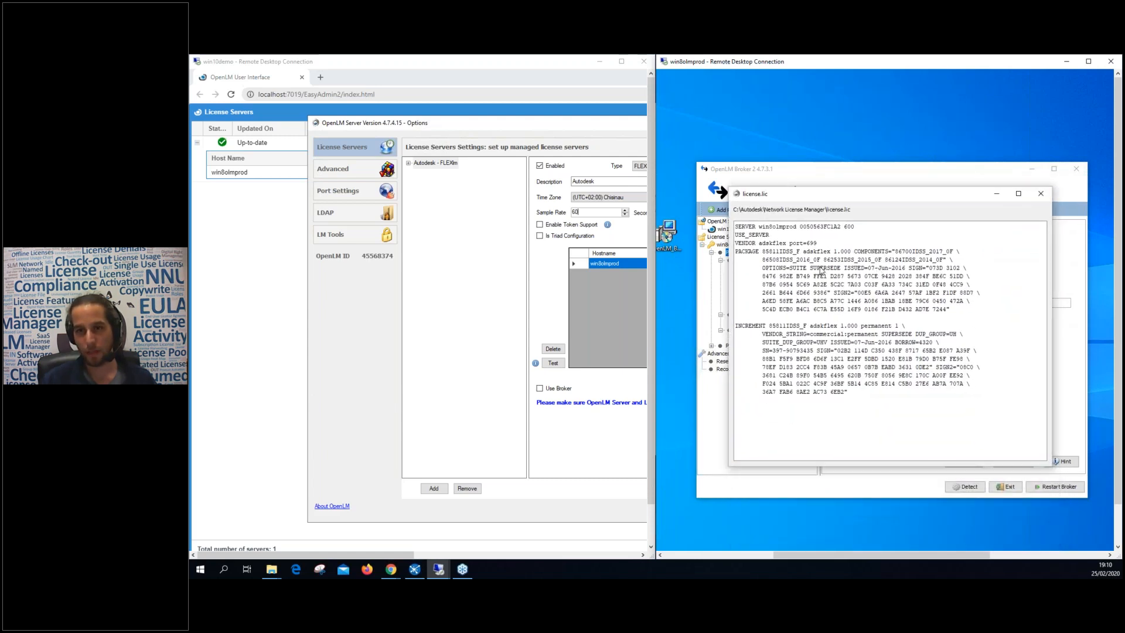
double_click(869, 326)
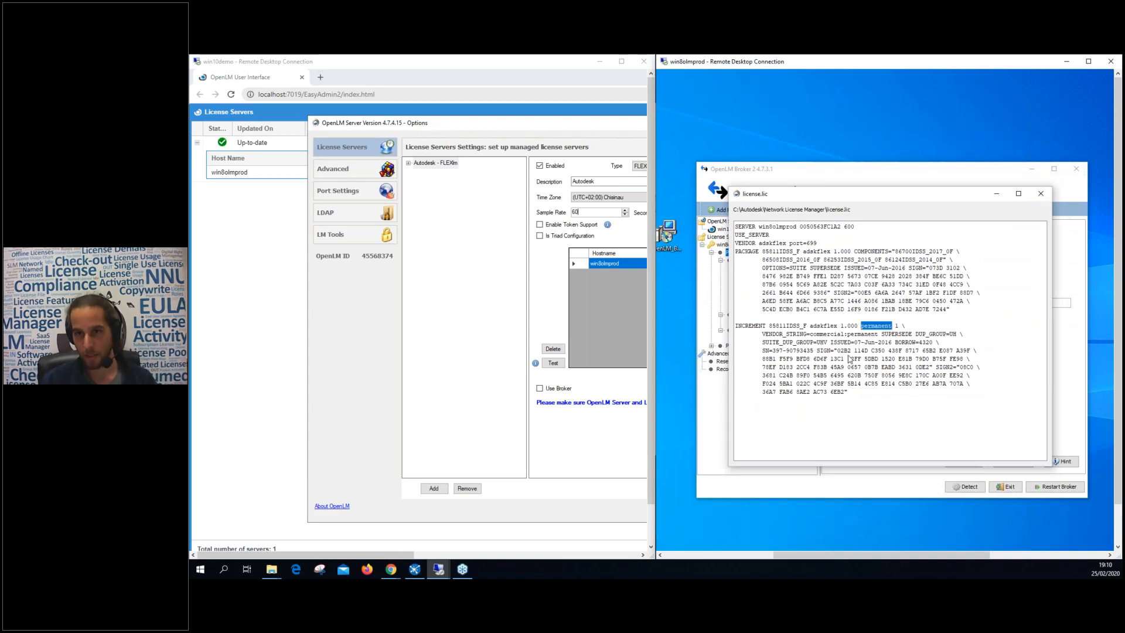
click(829, 287)
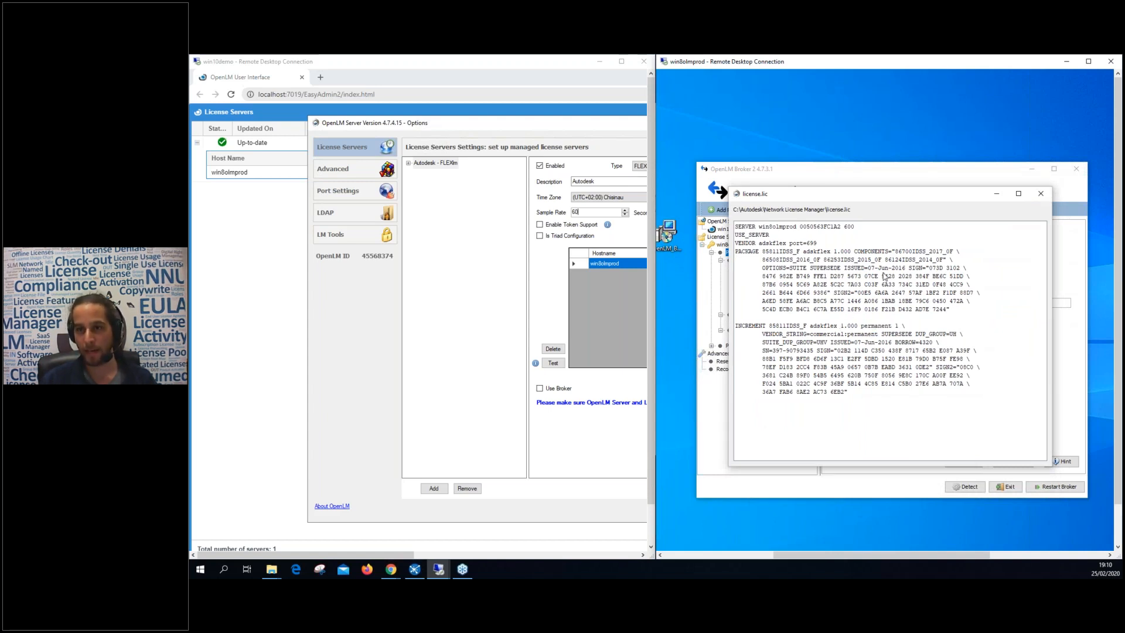
double_click(782, 253)
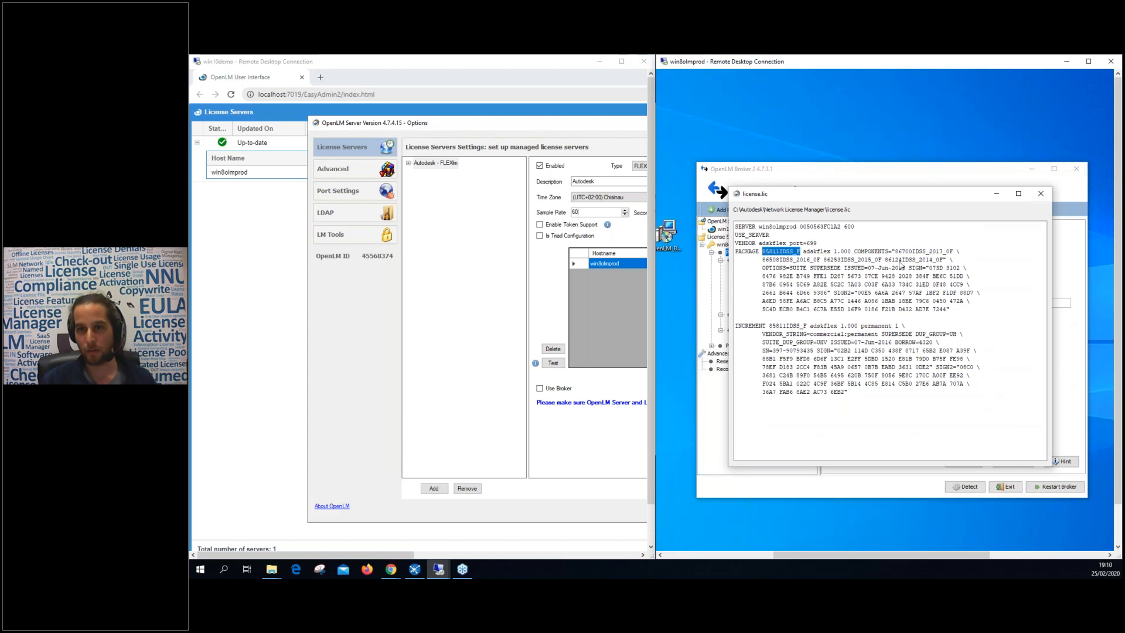
drag(894, 252, 926, 252)
double_click(794, 259)
double_click(870, 260)
double_click(916, 260)
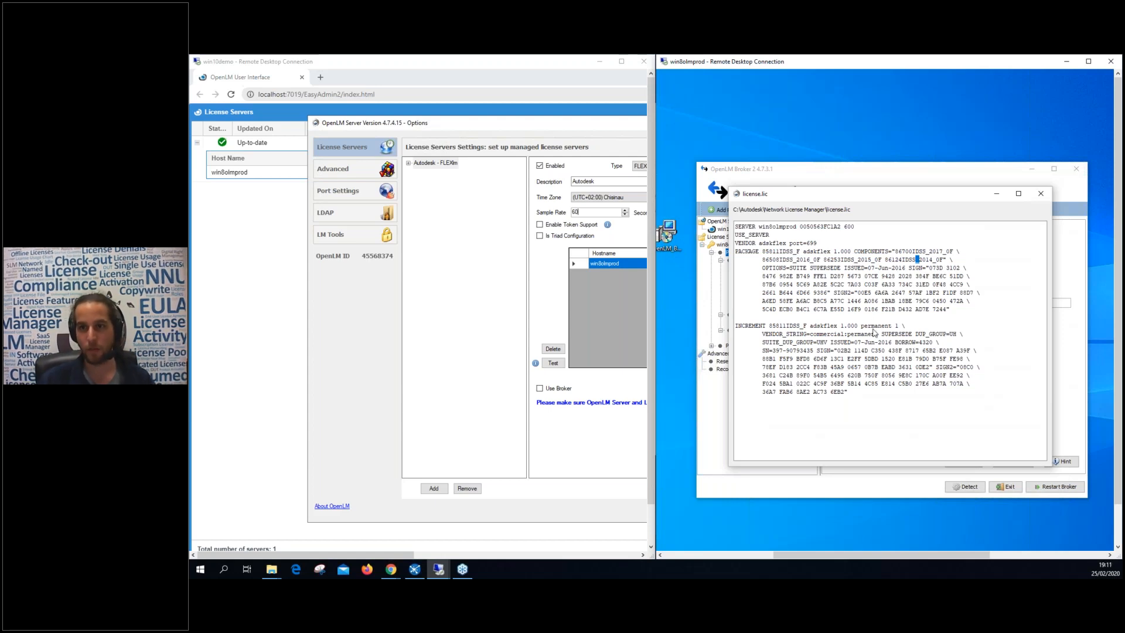
double_click(876, 326)
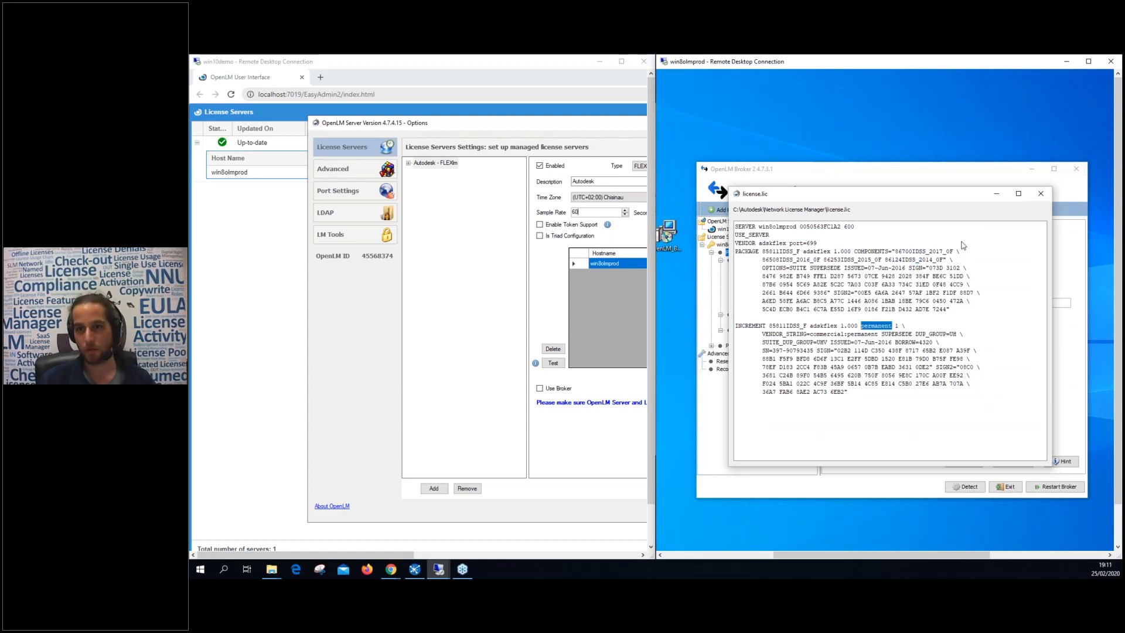
click(1040, 194)
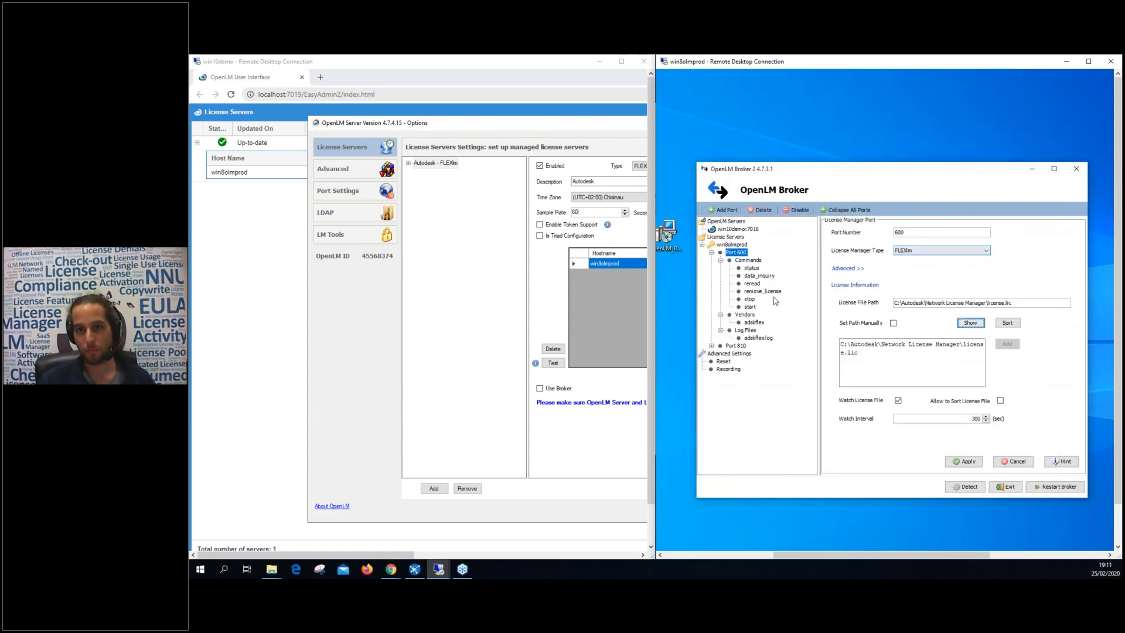
Test-run the data_inquiry command and review the license server status output.
click(757, 275)
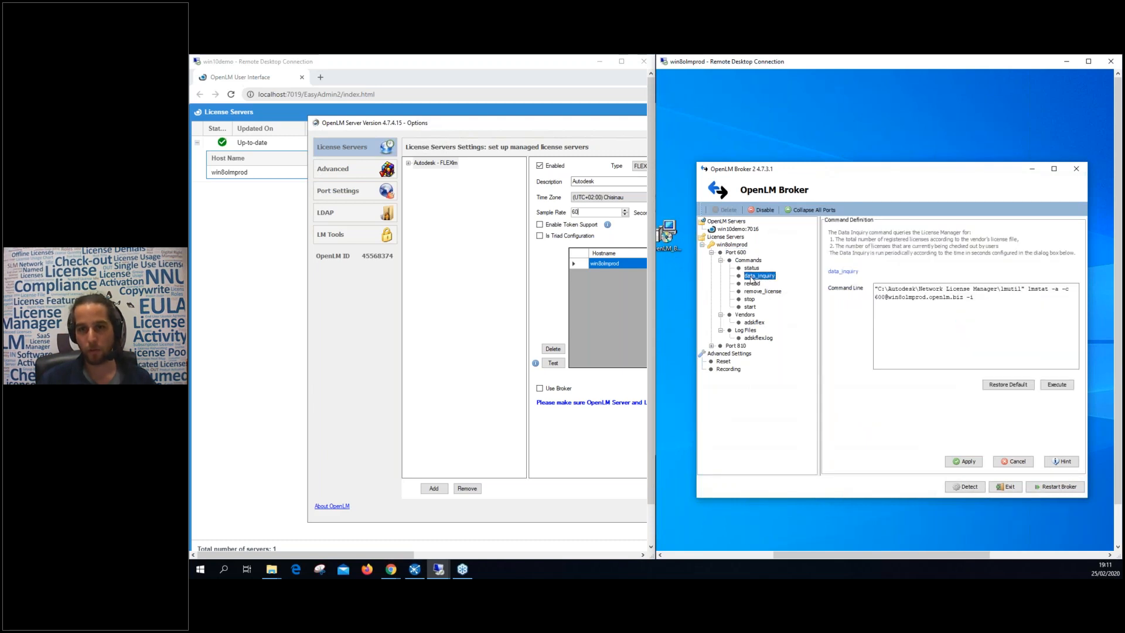
click(1056, 385)
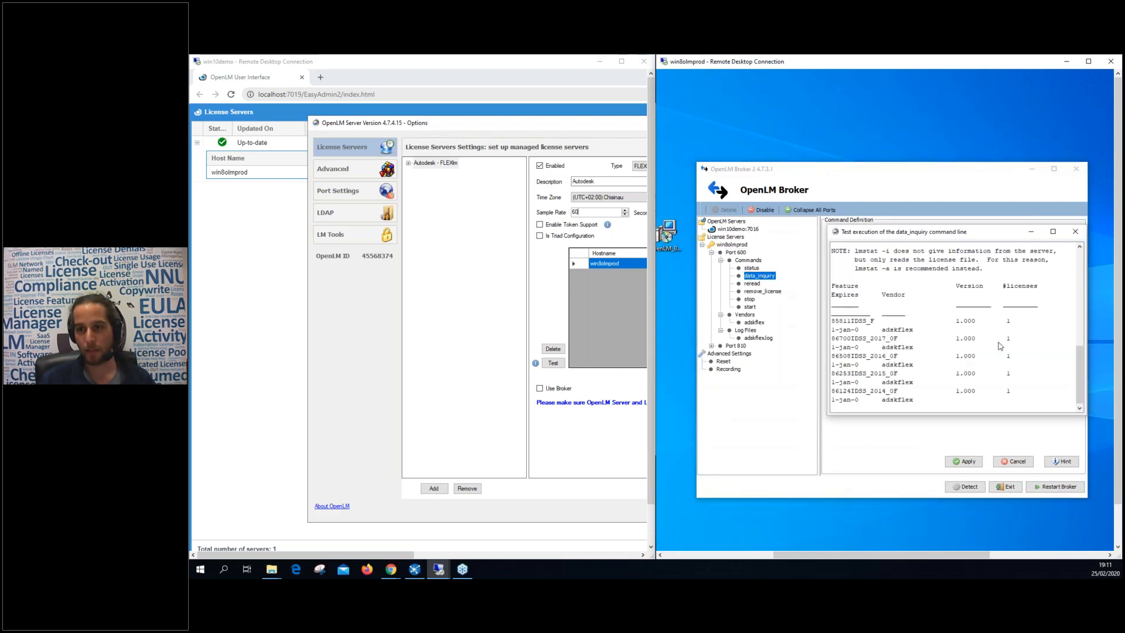
scroll(999, 359, up, 10)
scroll(996, 360, down, 4)
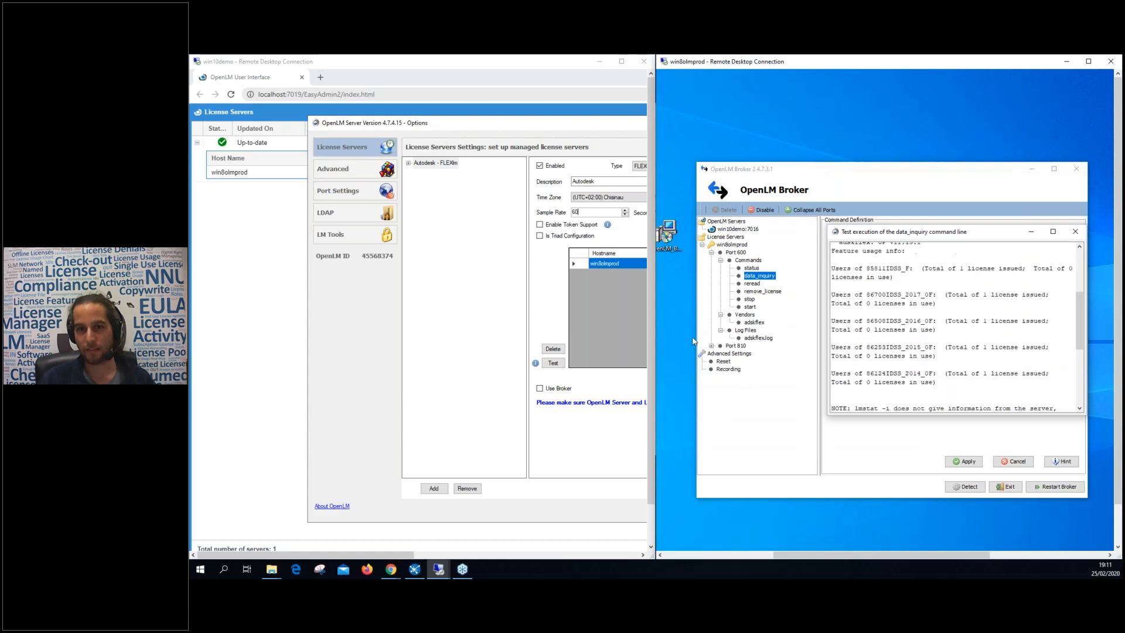
click(551, 363)
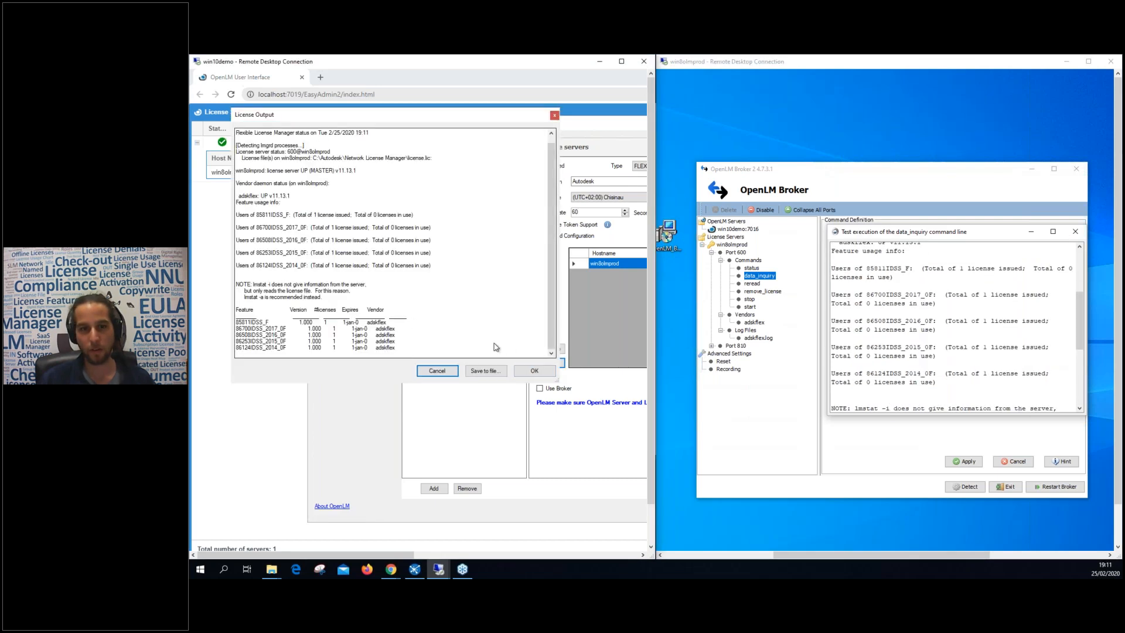
click(959, 328)
scroll(959, 328, down, 5)
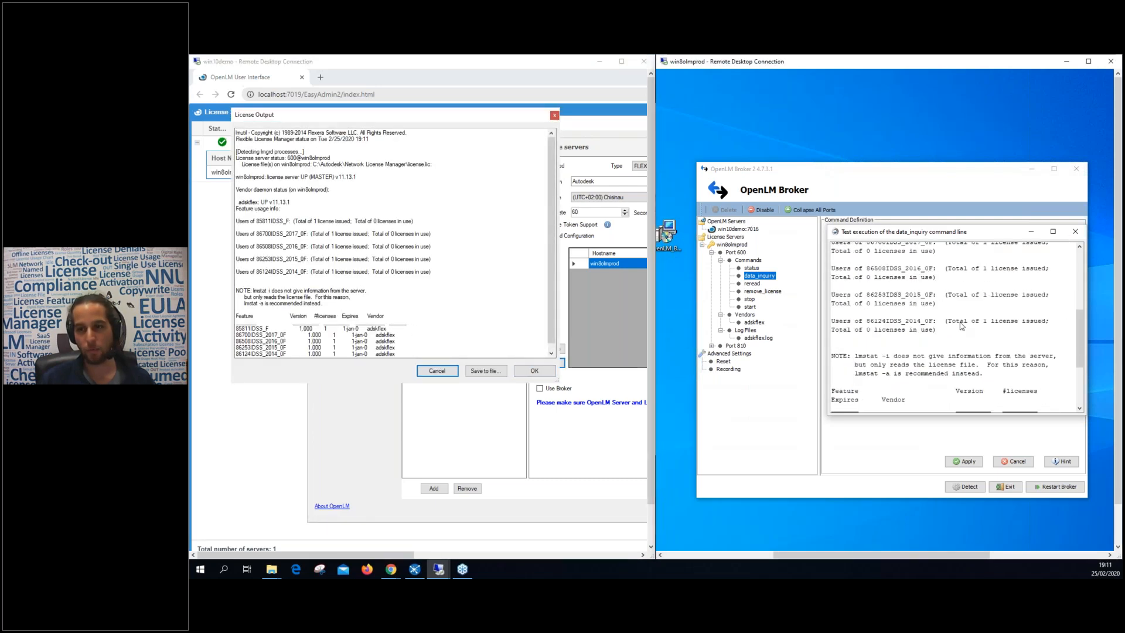
scroll(959, 328, down, 2)
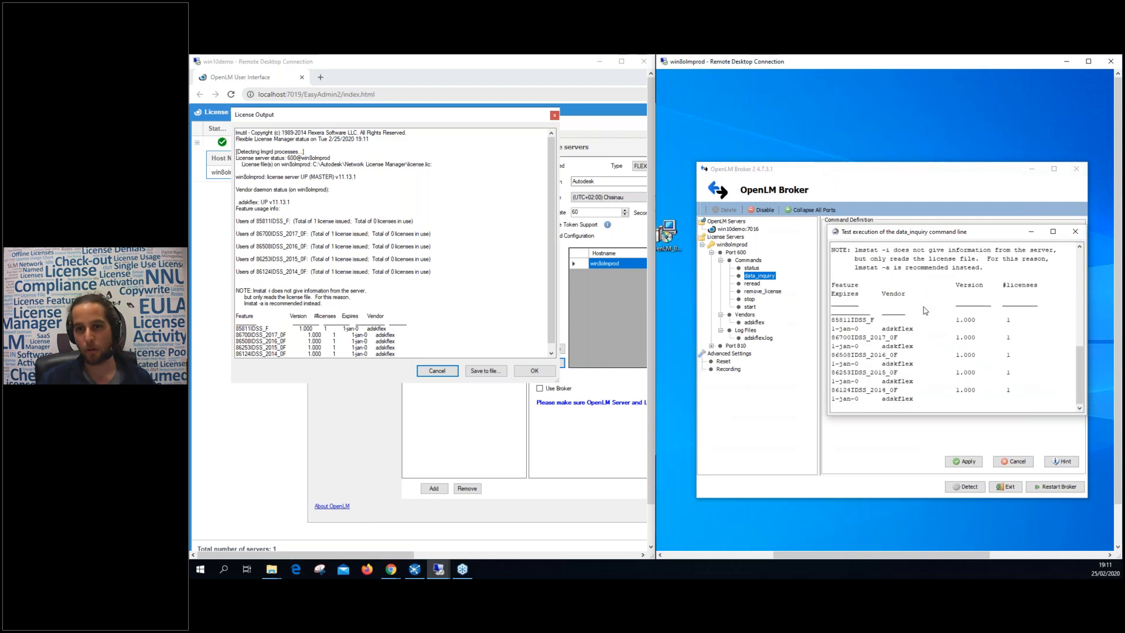
Find the adskflex.log path under C:\Autodesk\Network License Manager and open File Explorer.
click(739, 253)
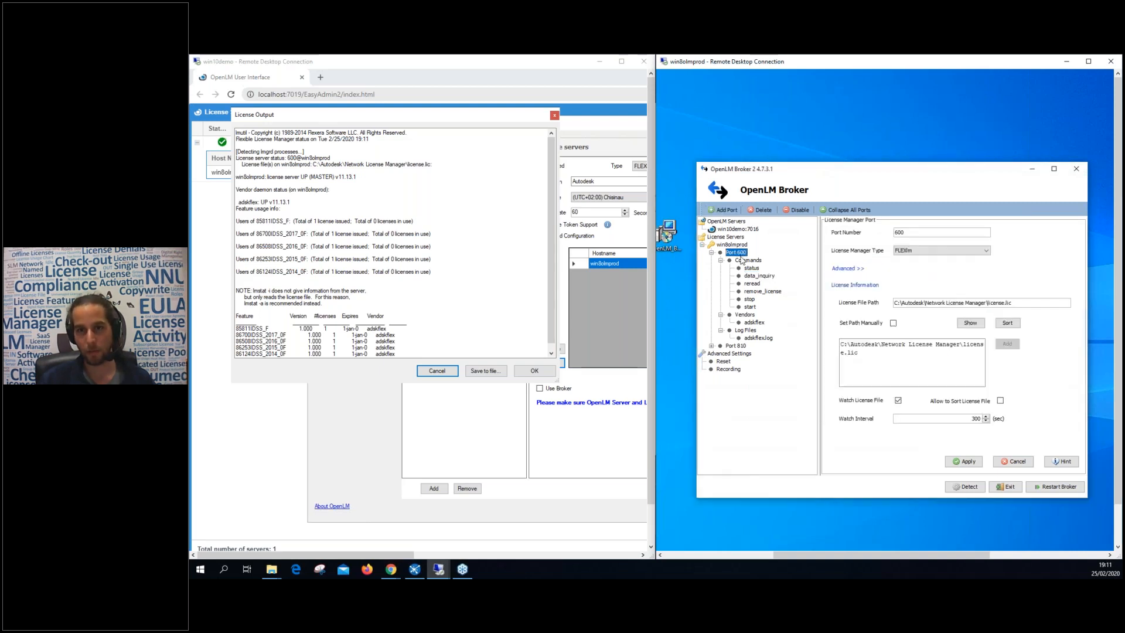
click(763, 279)
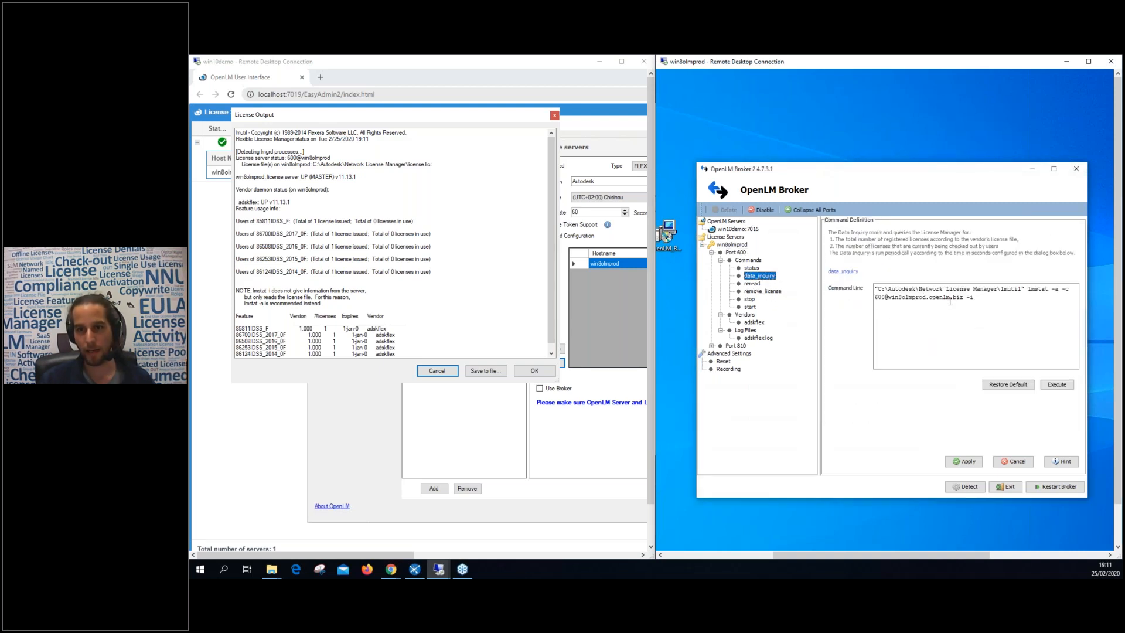
click(752, 340)
drag(1007, 270, 881, 269)
click(987, 271)
drag(1117, 367, 1116, 407)
click(699, 541)
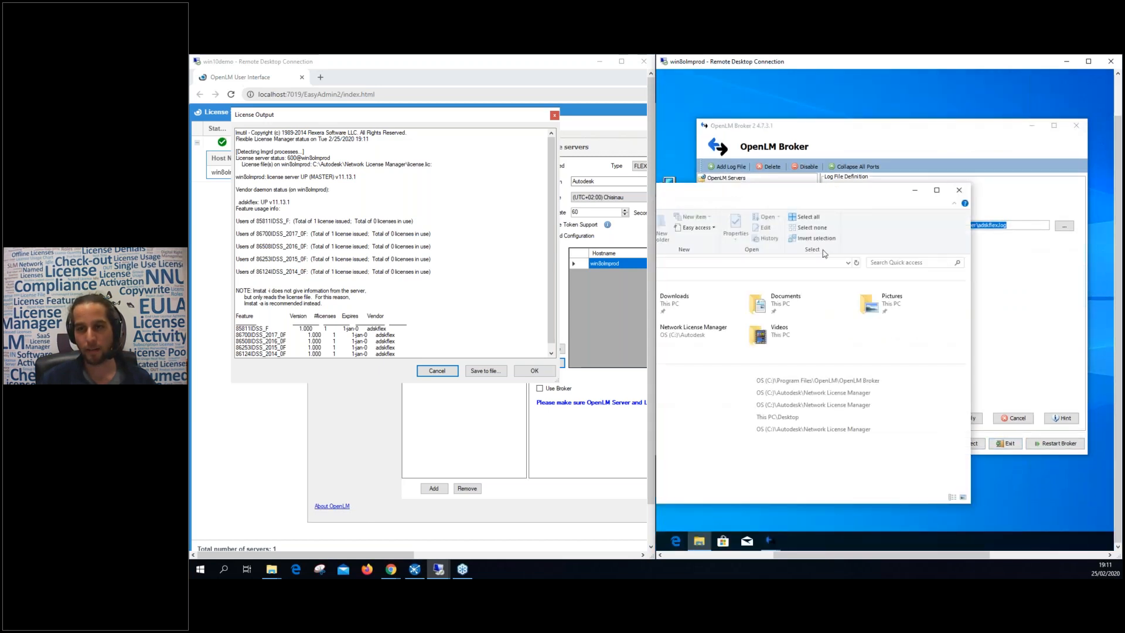
click(790, 267)
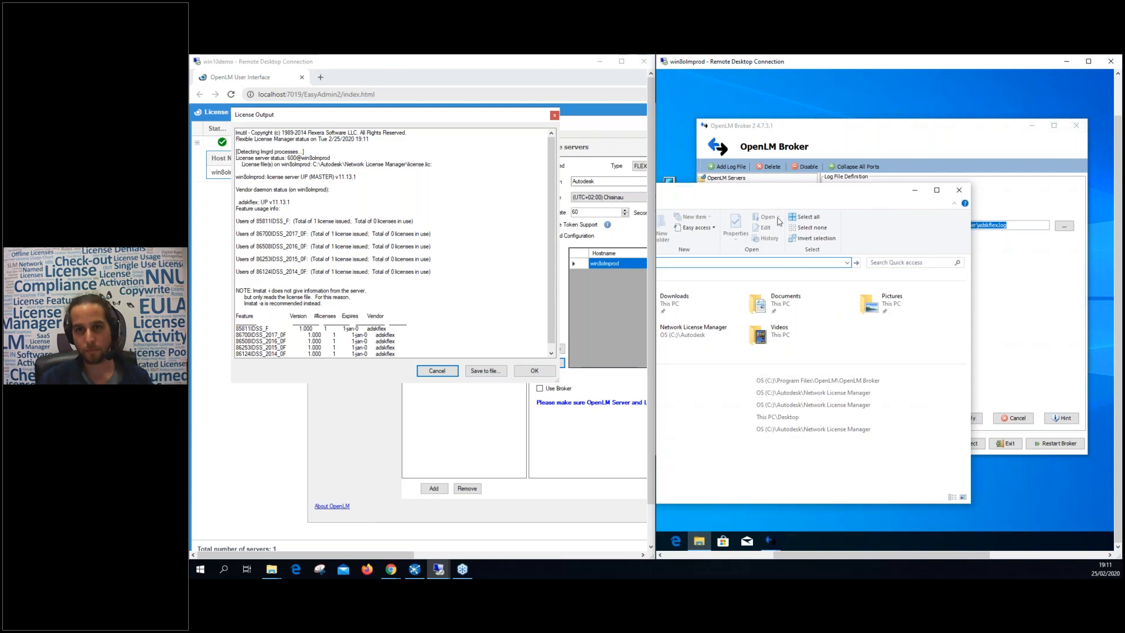
drag(726, 186, 848, 184)
key(Return)
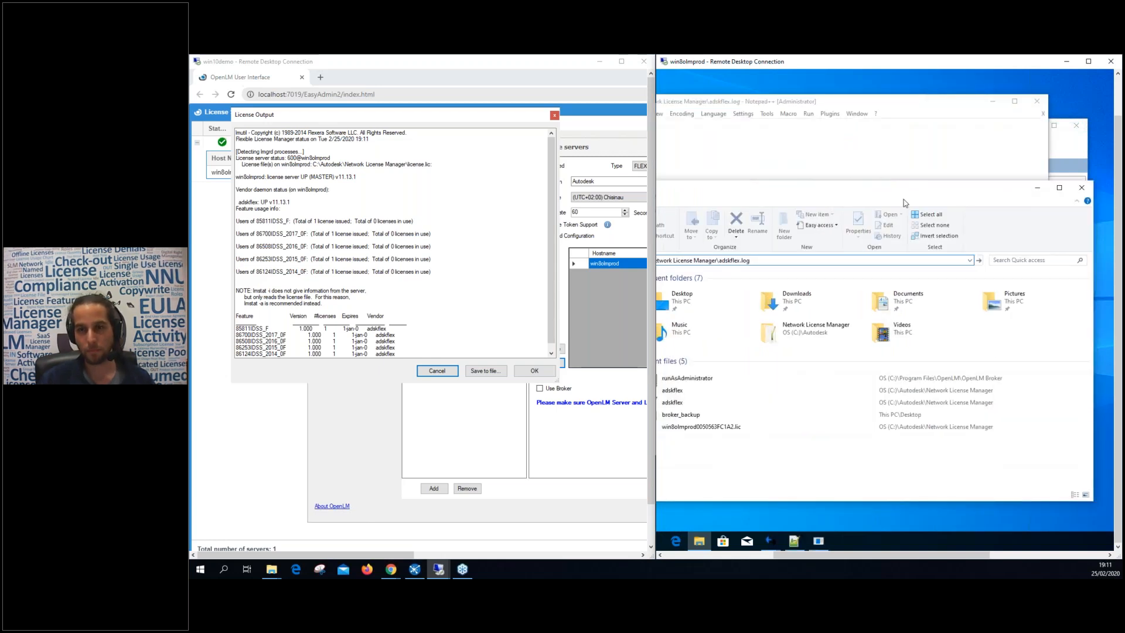
click(888, 103)
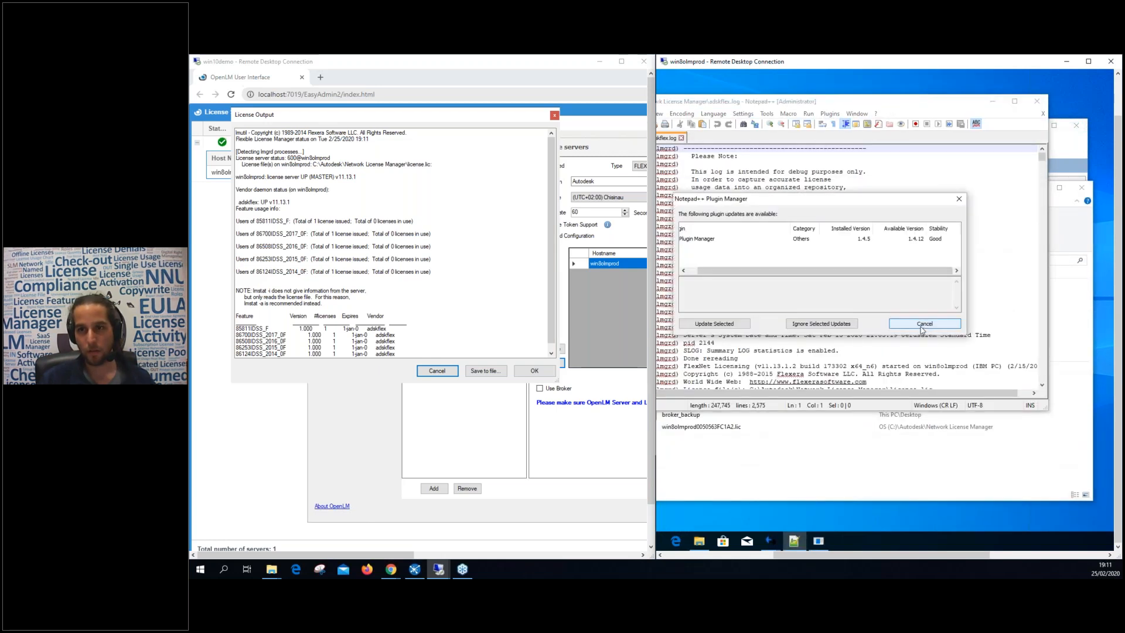
click(925, 327)
drag(1041, 157, 1041, 347)
click(743, 313)
click(728, 303)
double_click(703, 304)
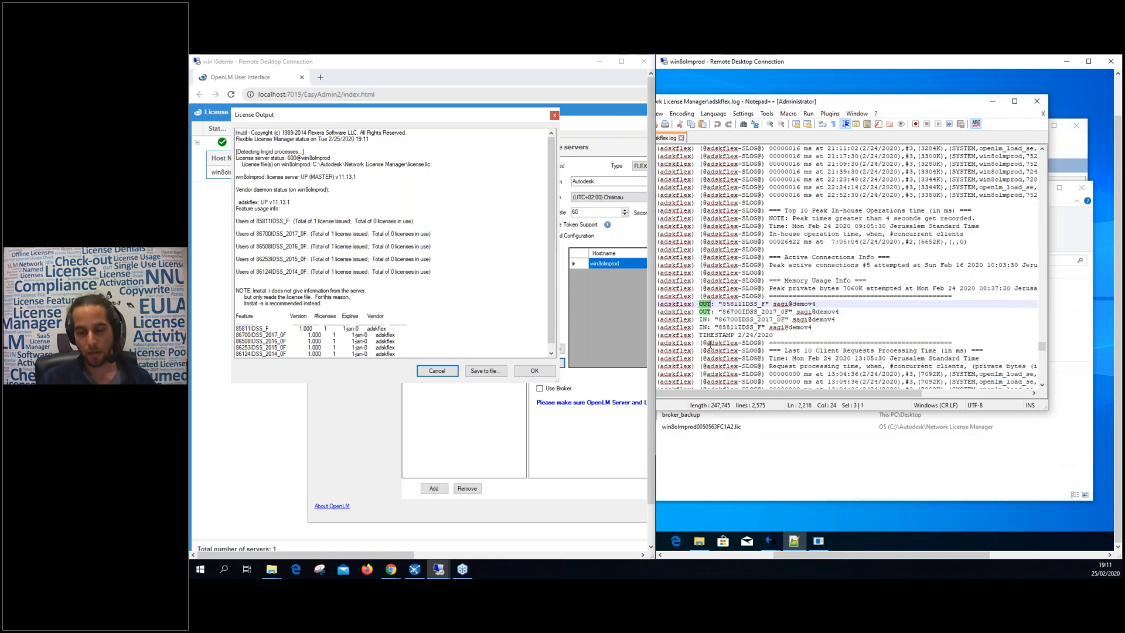
double_click(781, 304)
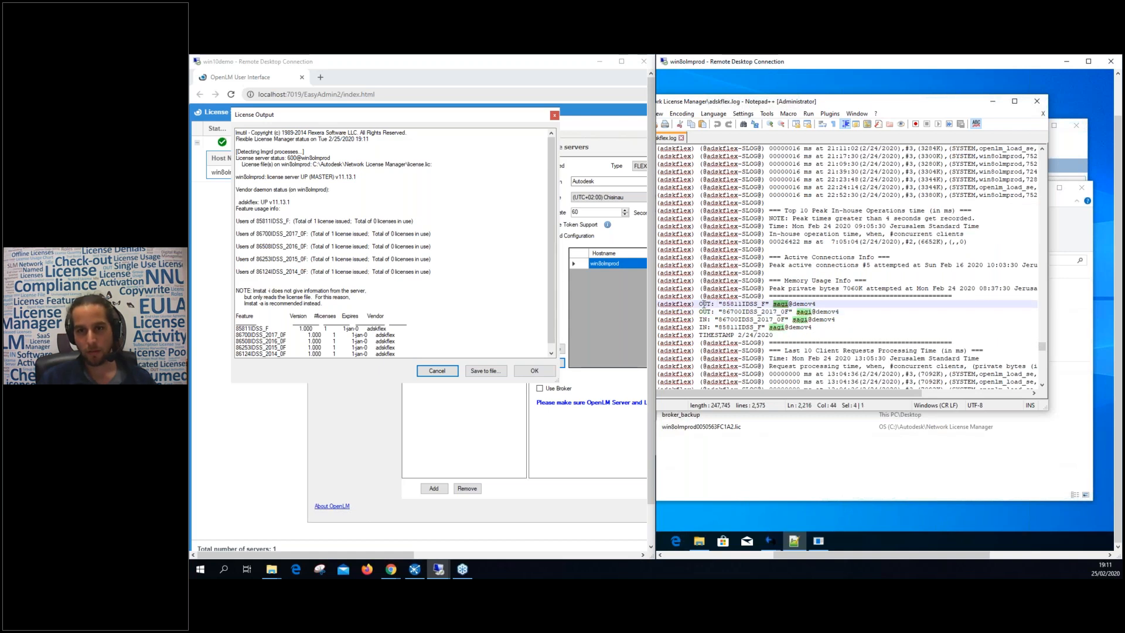
double_click(740, 304)
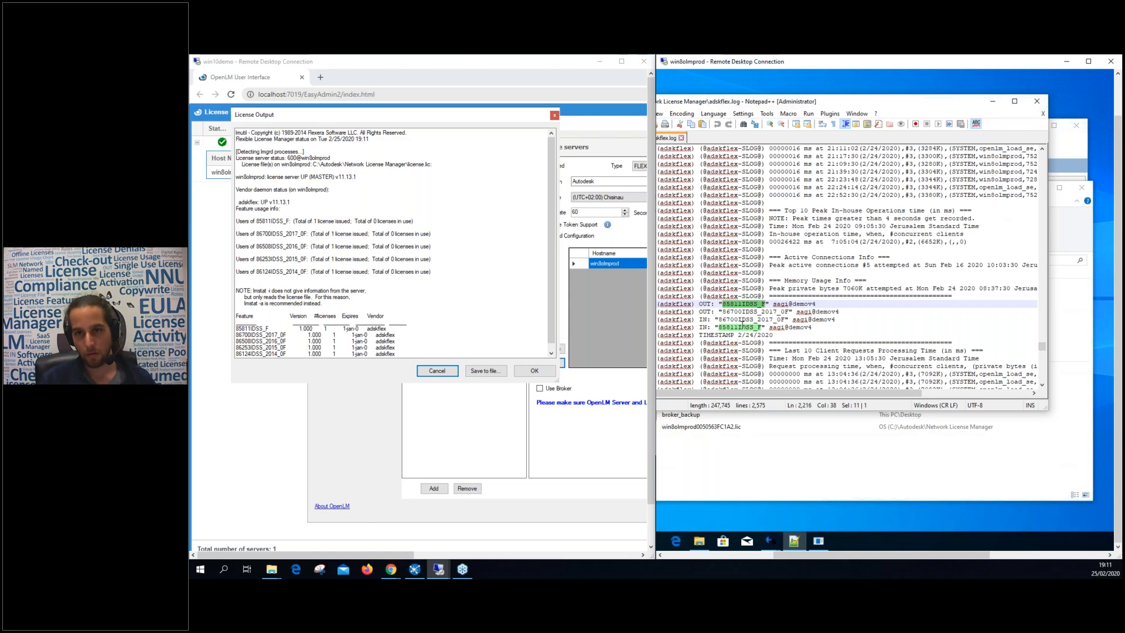
double_click(802, 304)
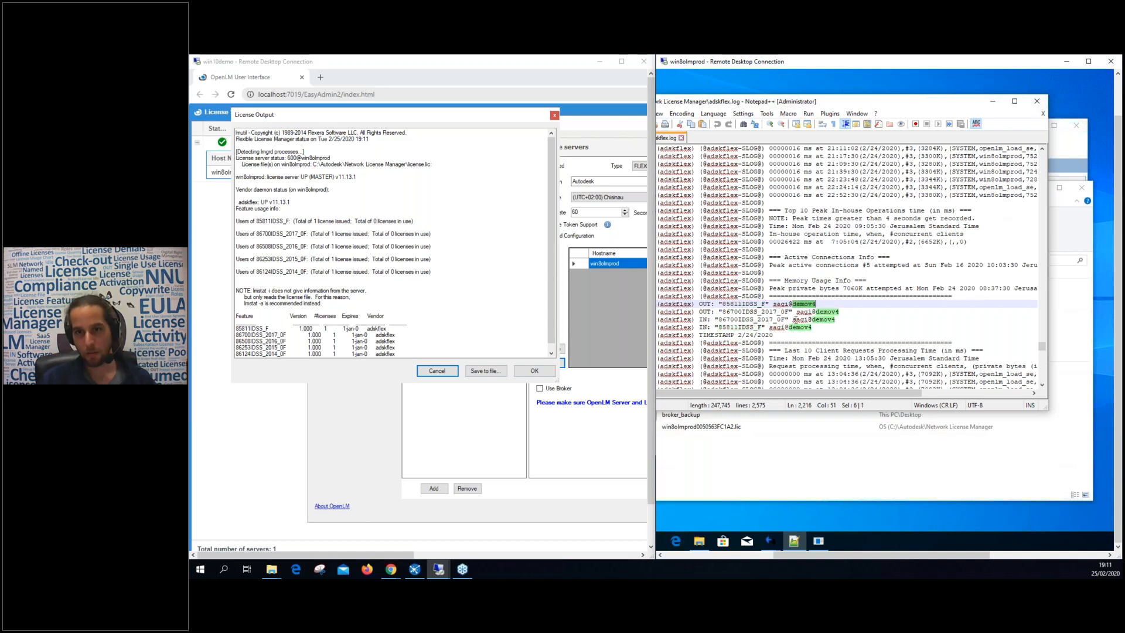
double_click(702, 319)
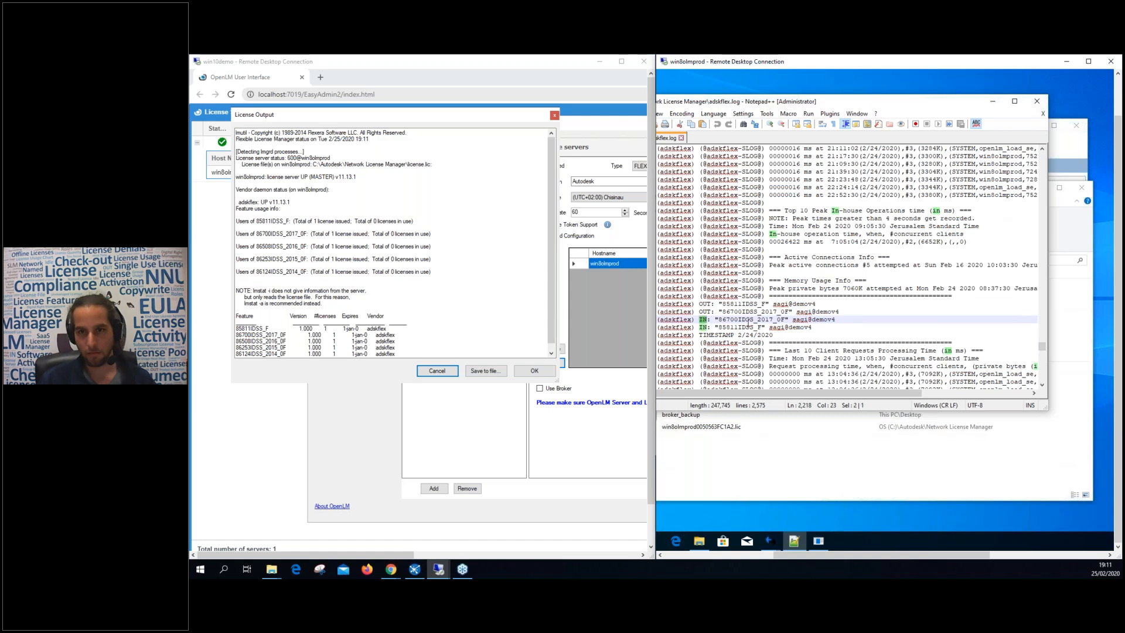
double_click(741, 327)
double_click(803, 327)
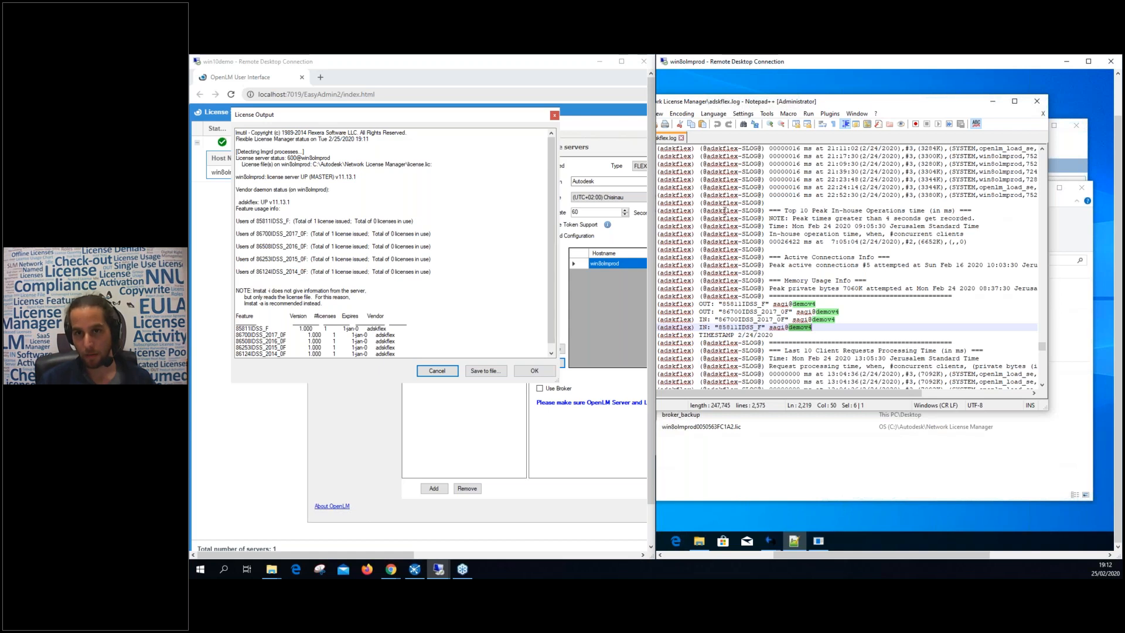
click(457, 283)
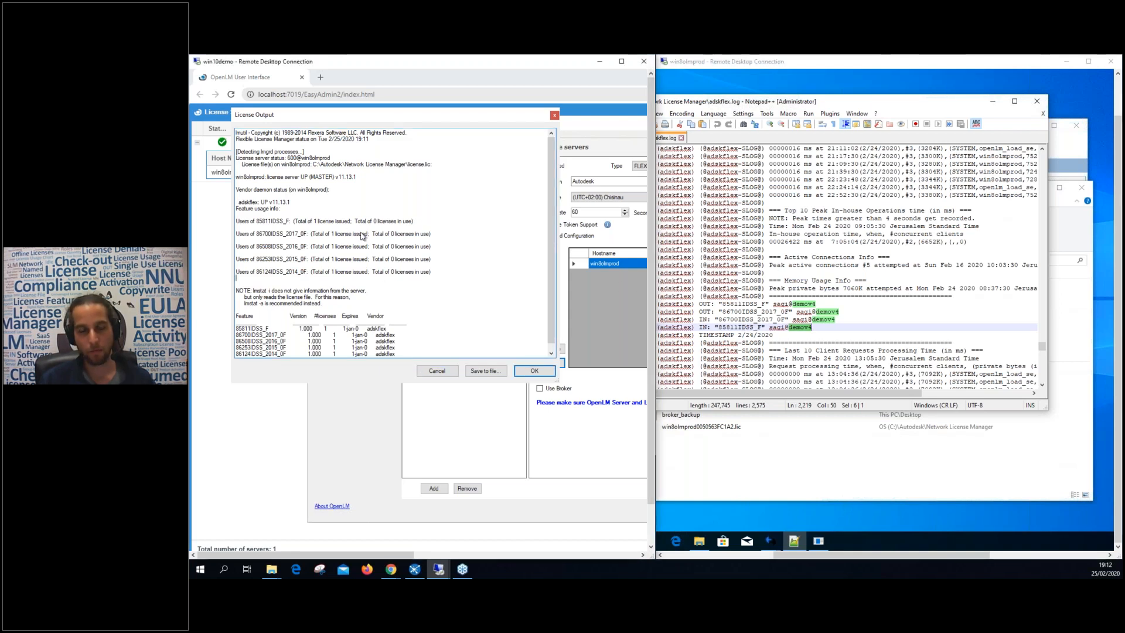
click(770, 297)
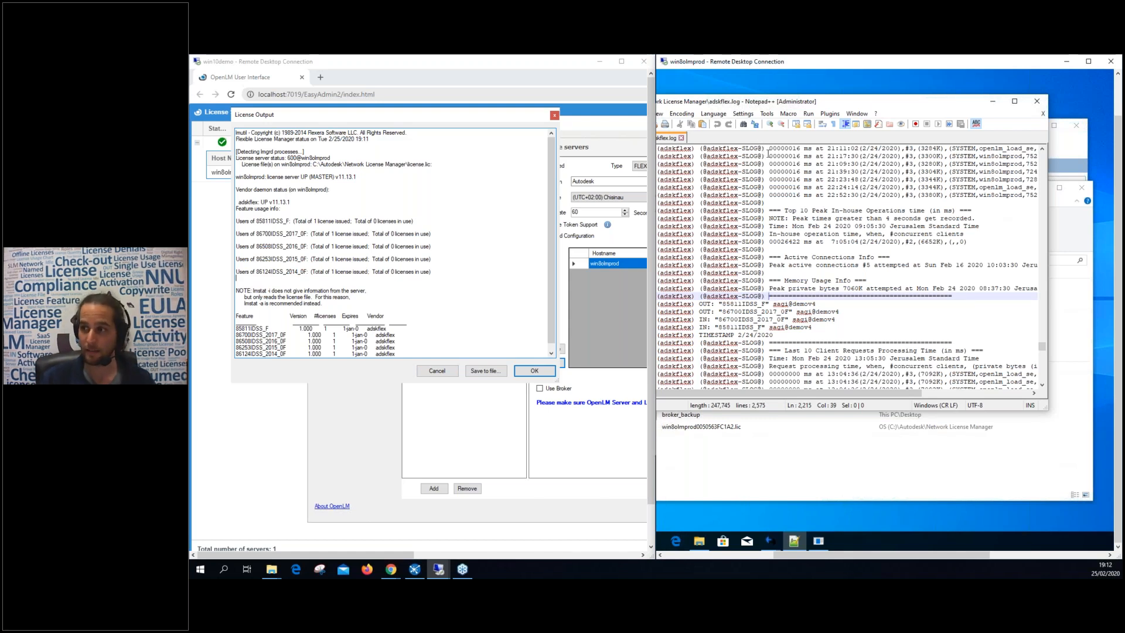
click(1037, 104)
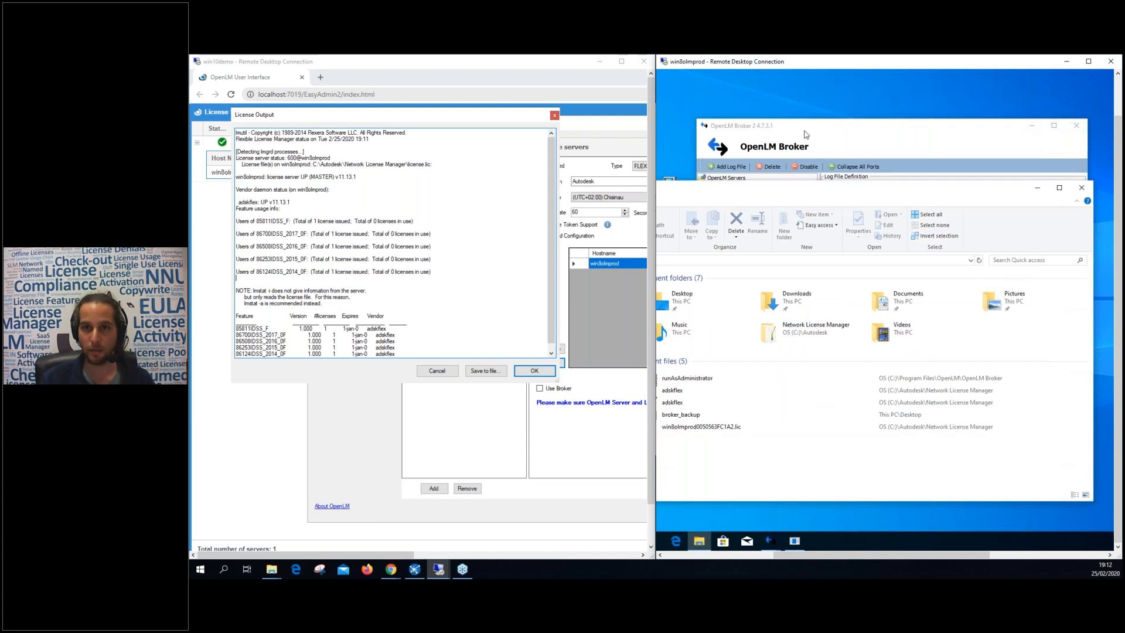
Apply the adskflex vendor settings with the default options file C:\Autodesk\Network License Manager\adskflex.opt.
click(754, 279)
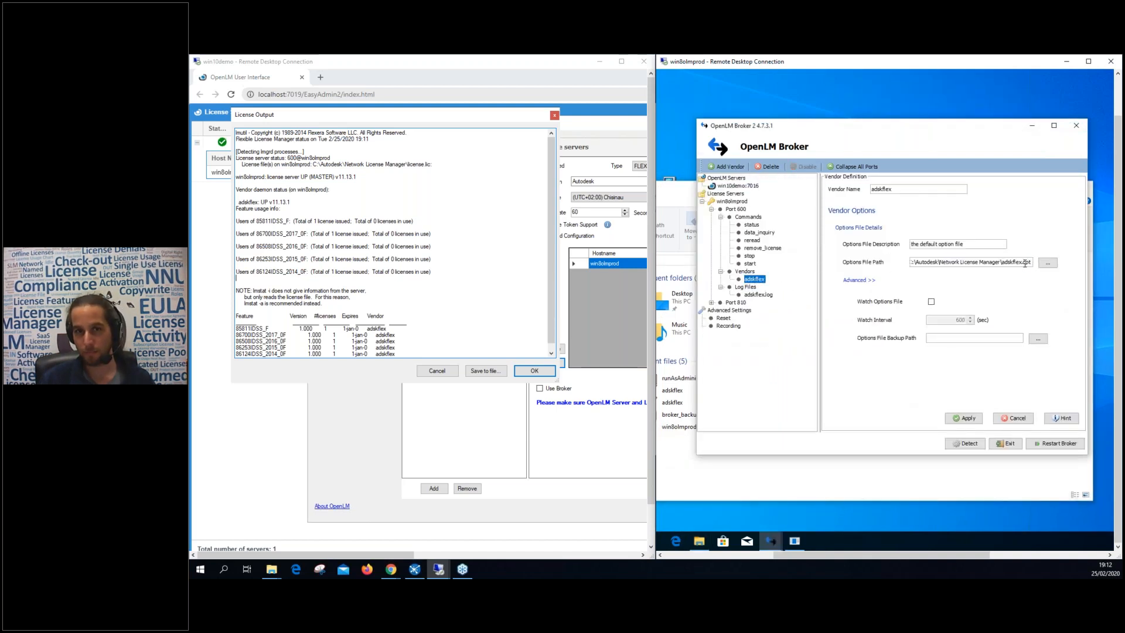
drag(236, 189, 354, 341)
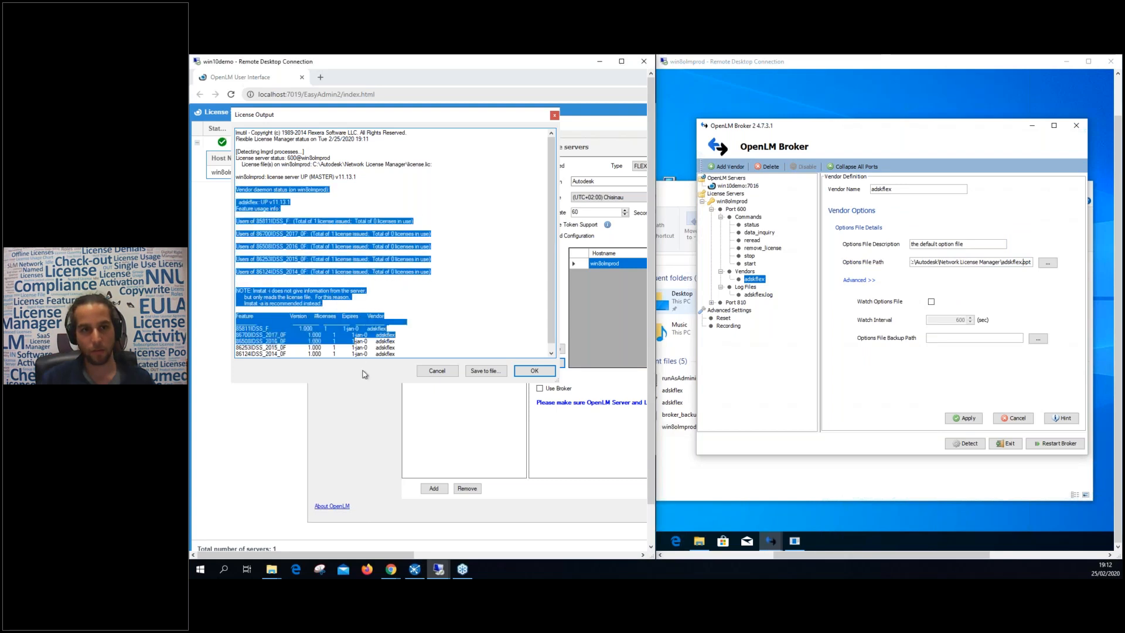
click(385, 257)
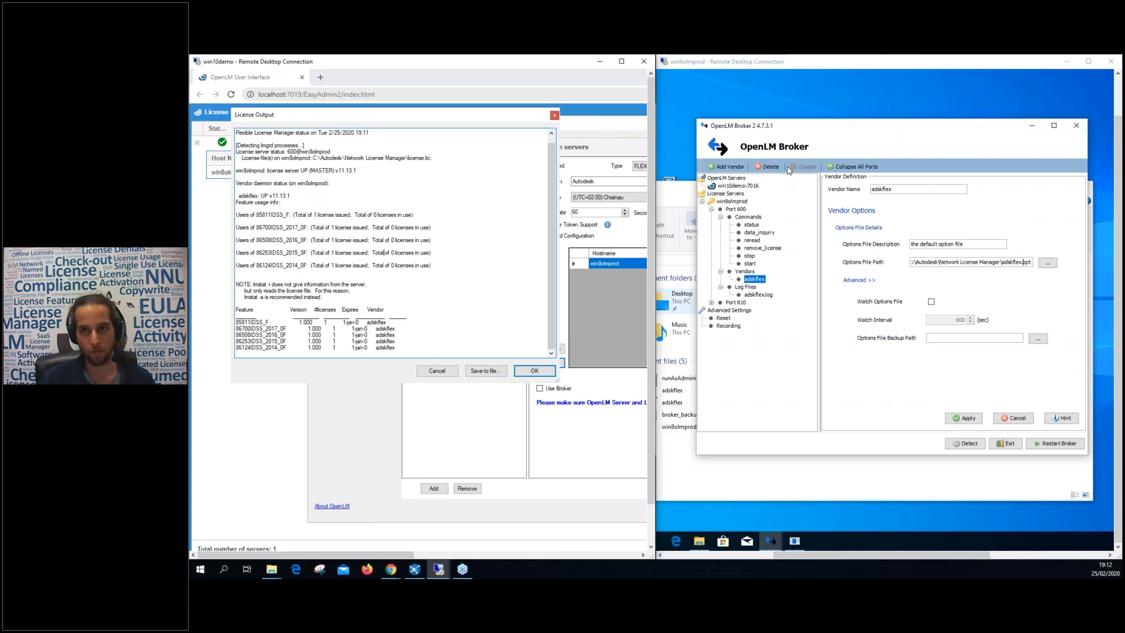
drag(793, 120, 791, 116)
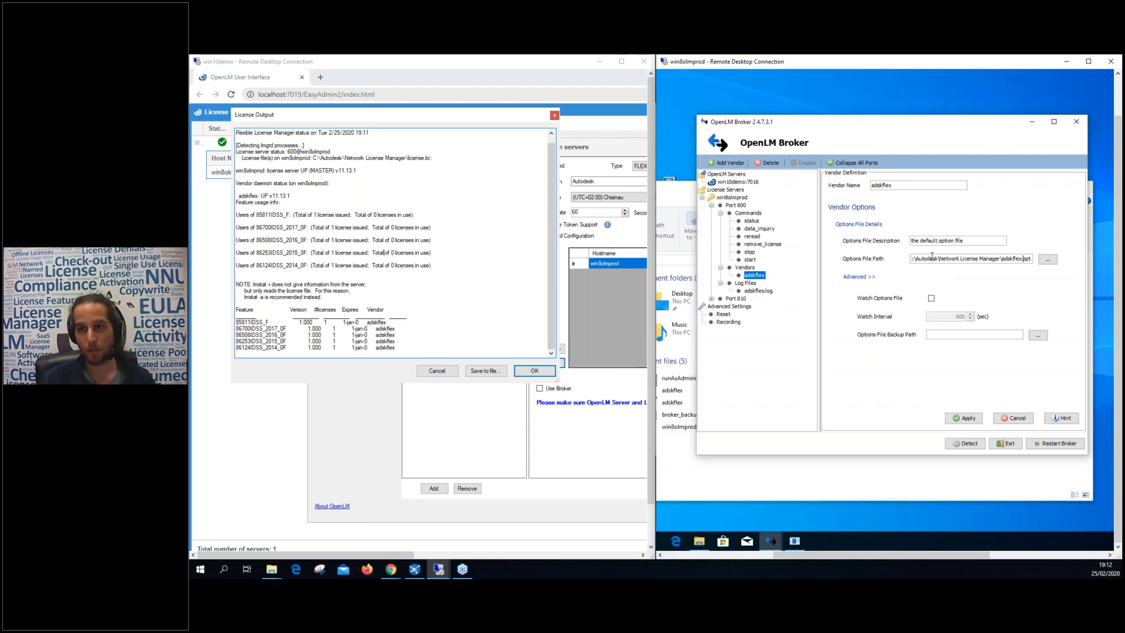
triple_click(1013, 264)
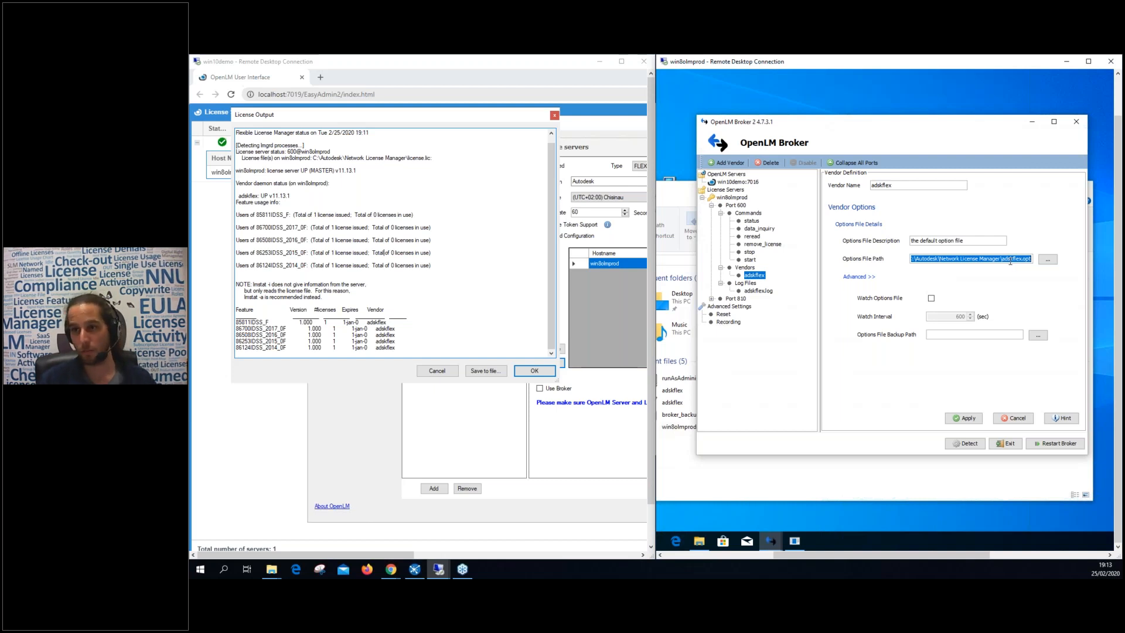
click(1030, 260)
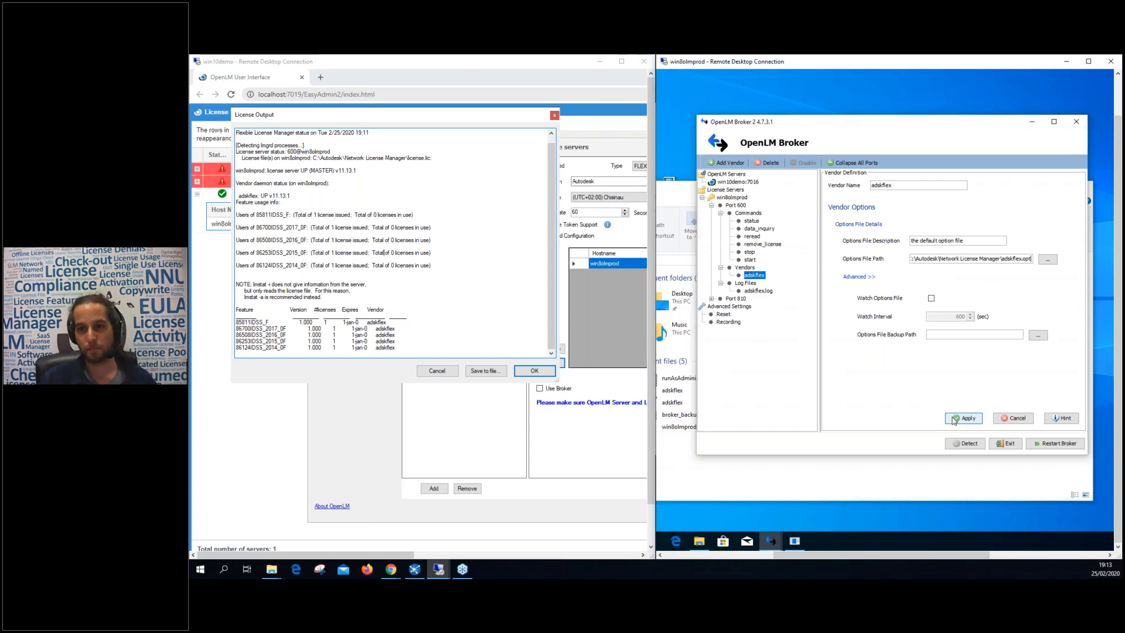
click(953, 418)
click(953, 303)
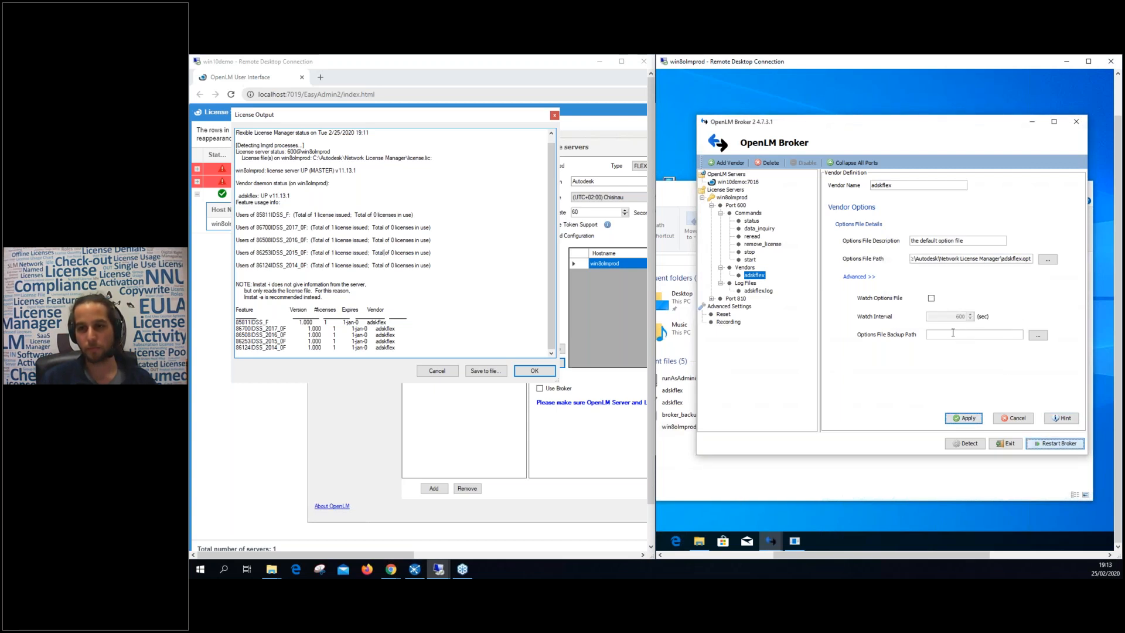
Clear the unconfigured 600@win8olmprod and 810@win8olmprod rows from the License Servers list.
click(243, 399)
mouse_move(486, 183)
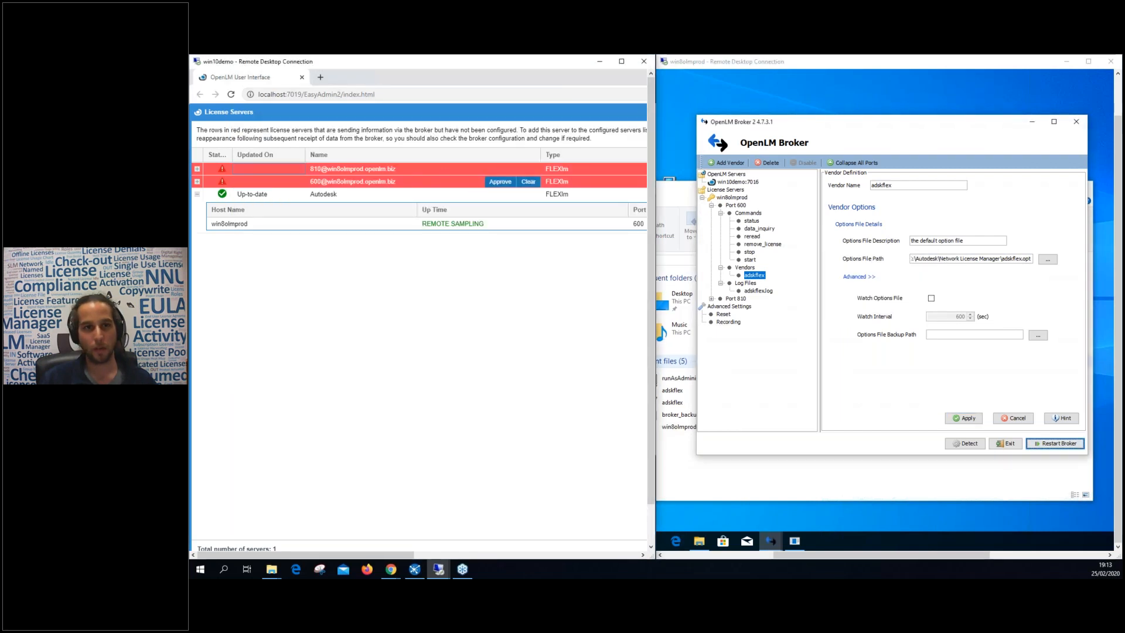
click(529, 182)
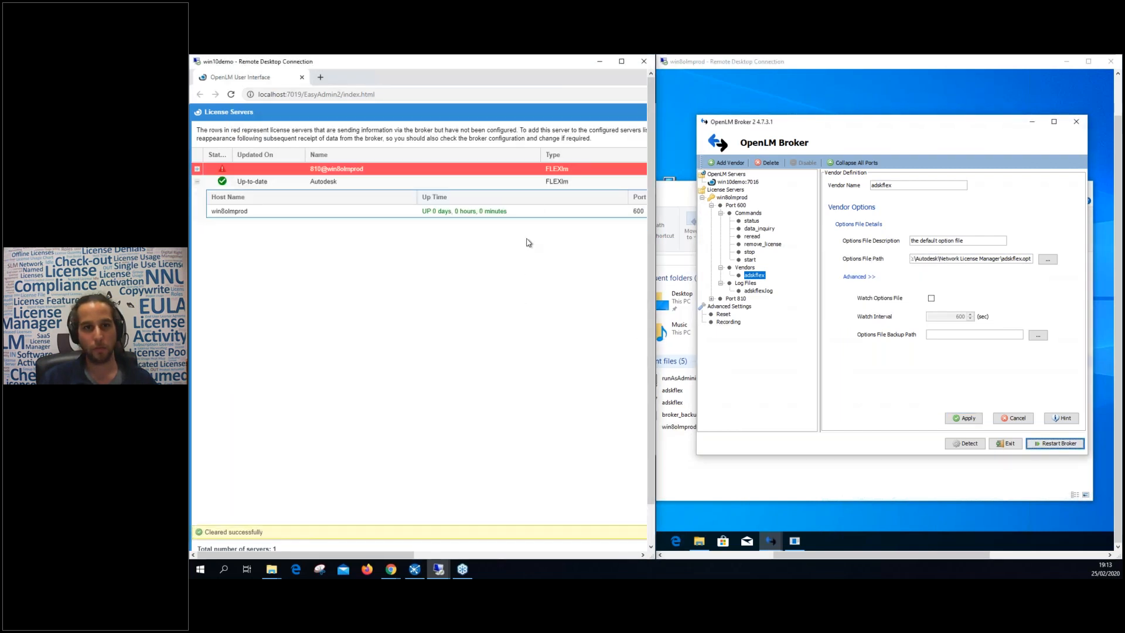
click(530, 170)
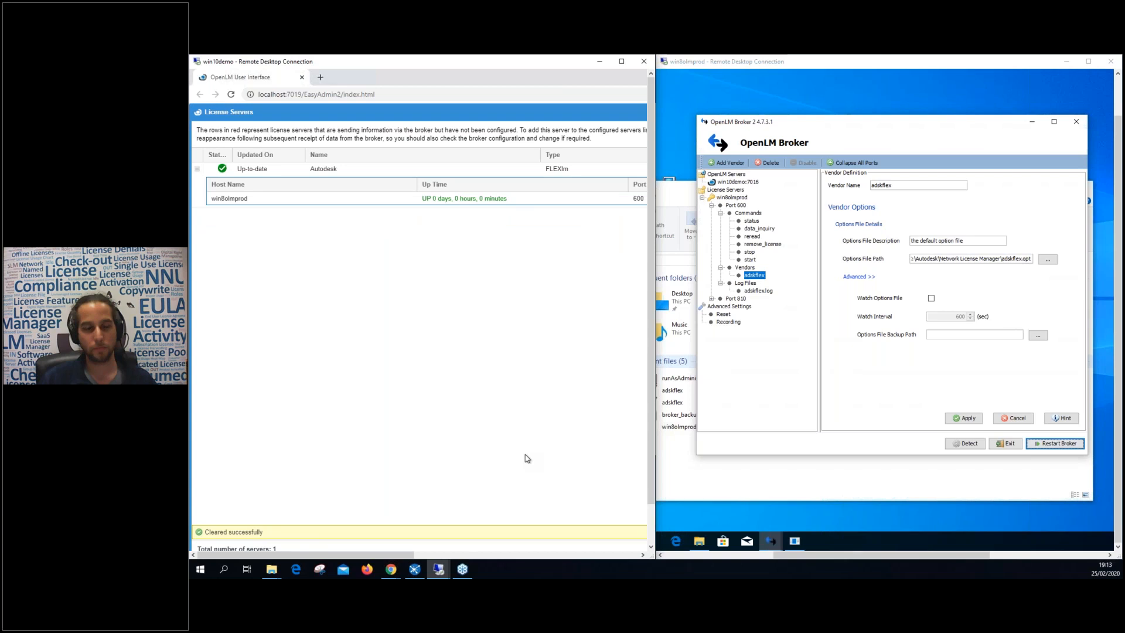
drag(650, 480, 652, 522)
Save the Broker's Port 810 license manager settings and acknowledge the saved message.
click(736, 183)
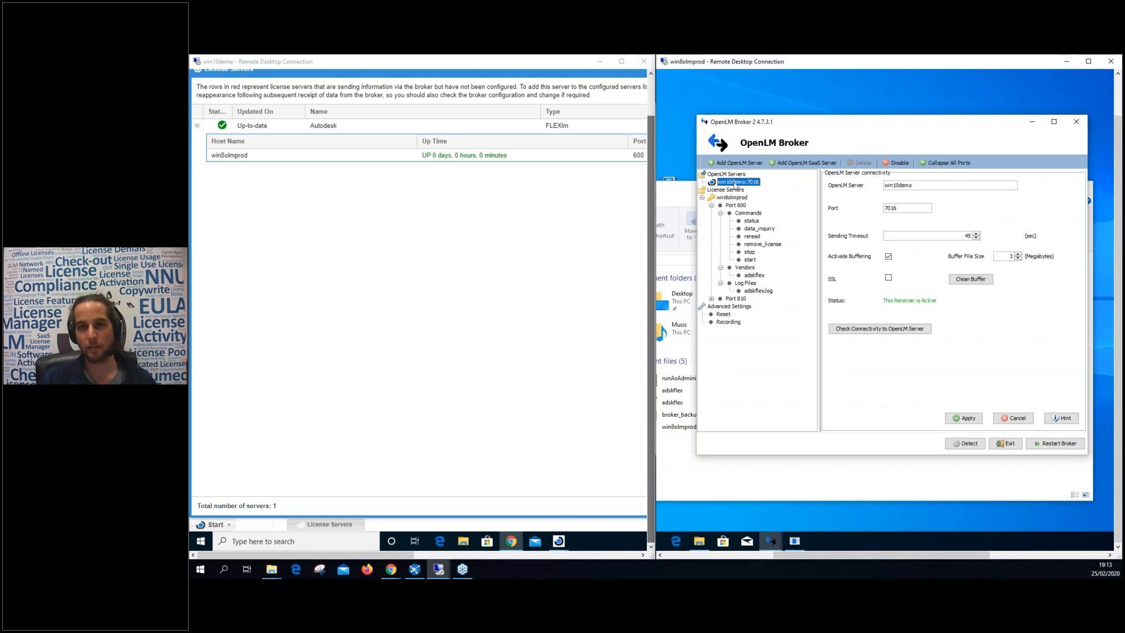
click(705, 198)
click(726, 197)
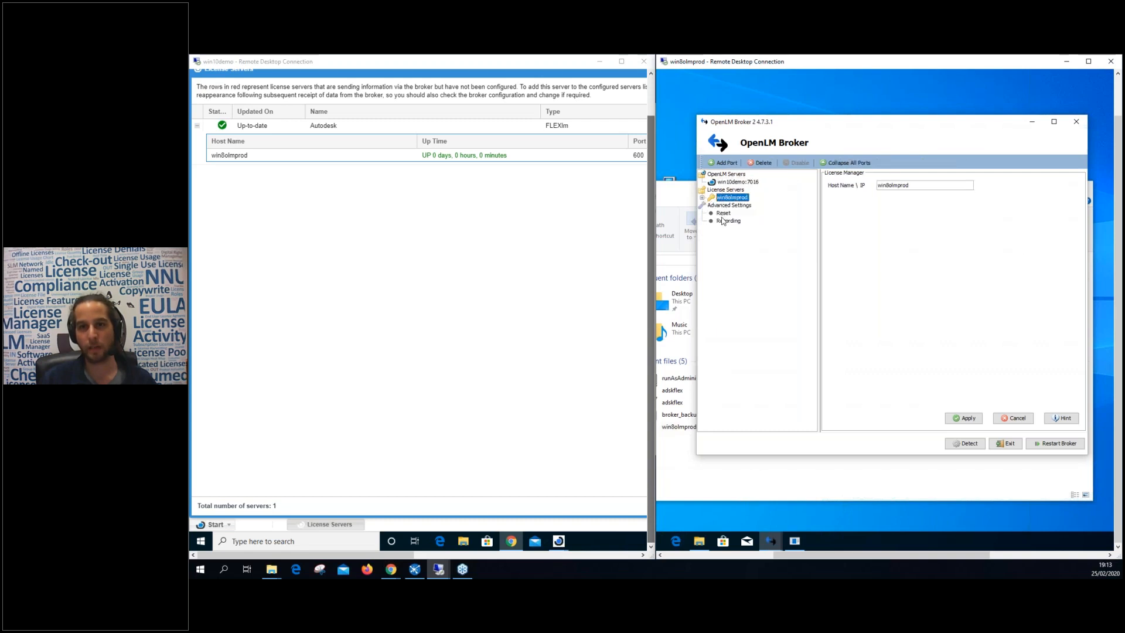
click(736, 183)
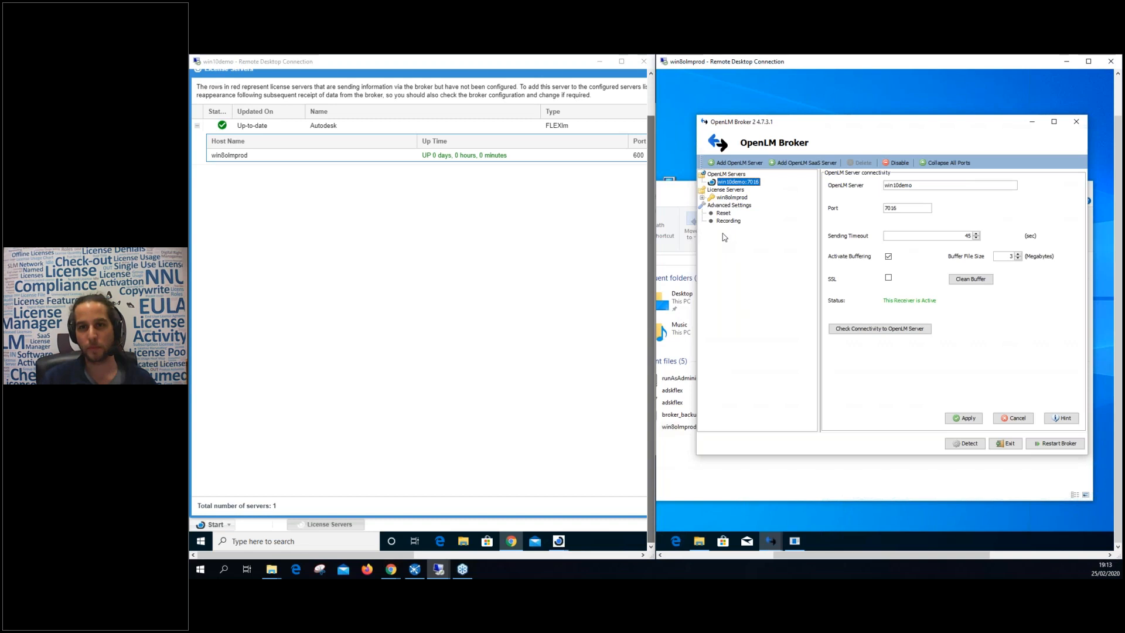
click(701, 198)
click(711, 205)
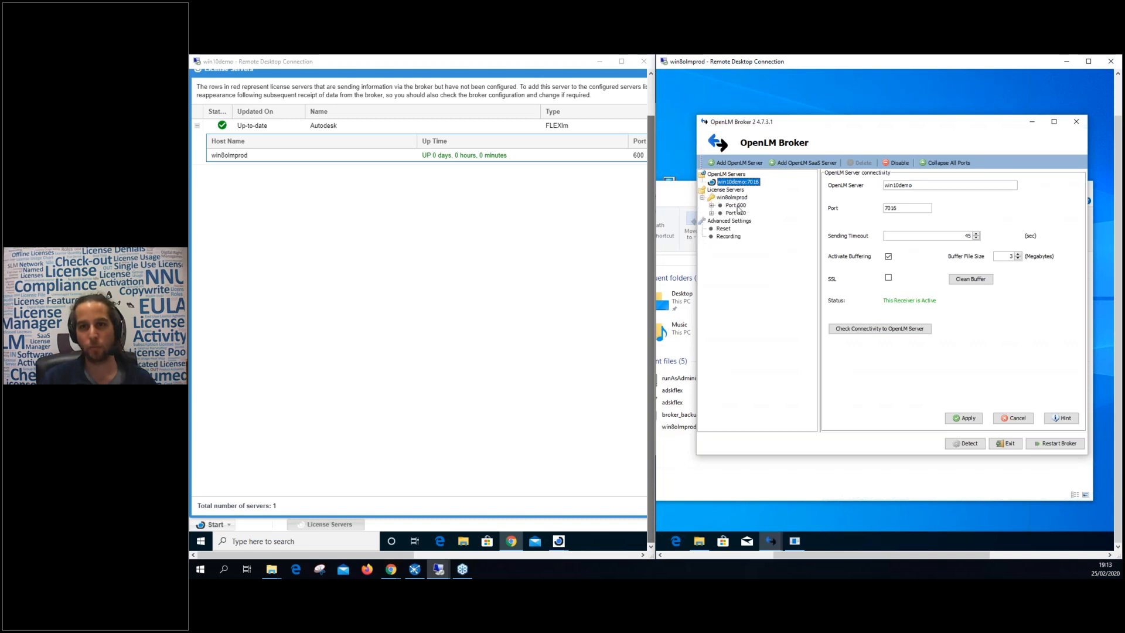
click(736, 212)
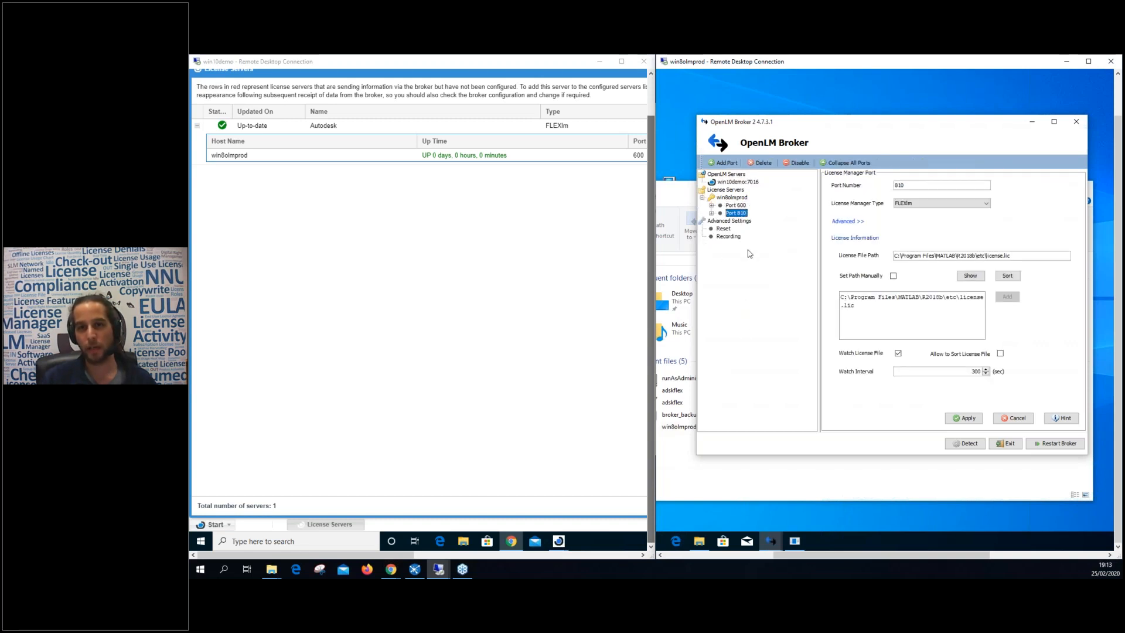
click(953, 419)
click(955, 309)
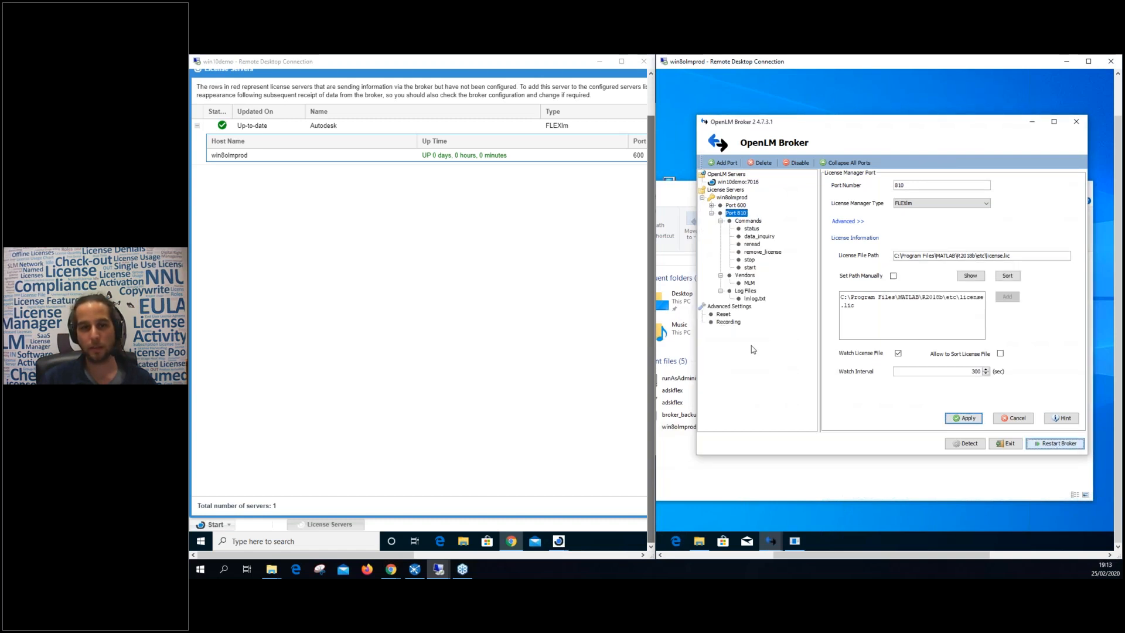
mouse_move(559, 544)
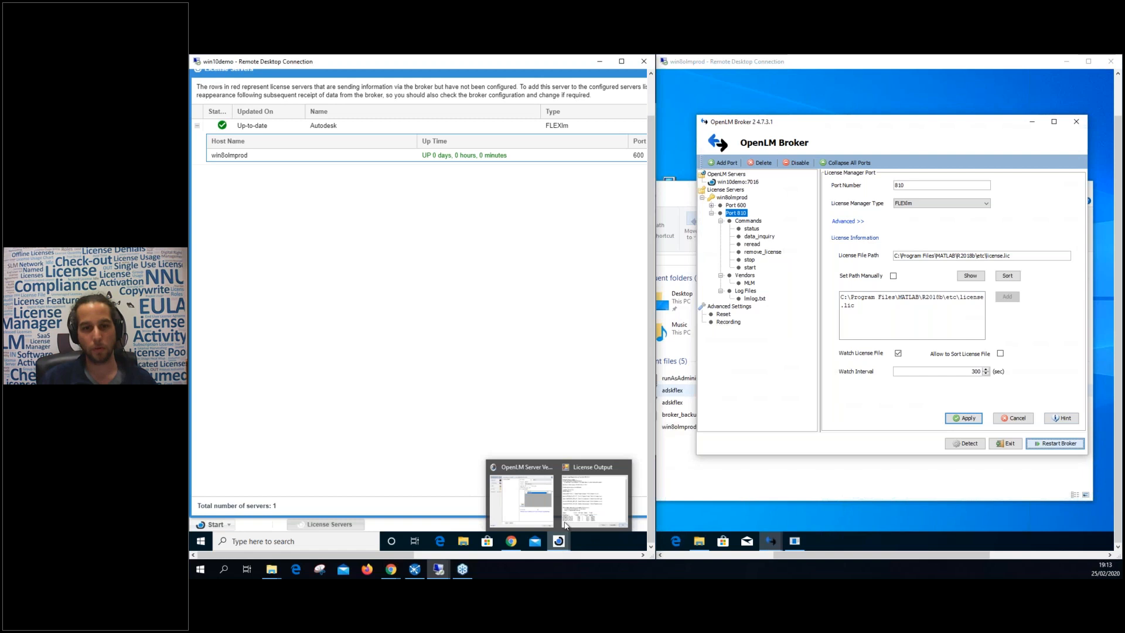
click(520, 498)
Turn on Use Broker and Use license file for the Autodesk server.
click(532, 328)
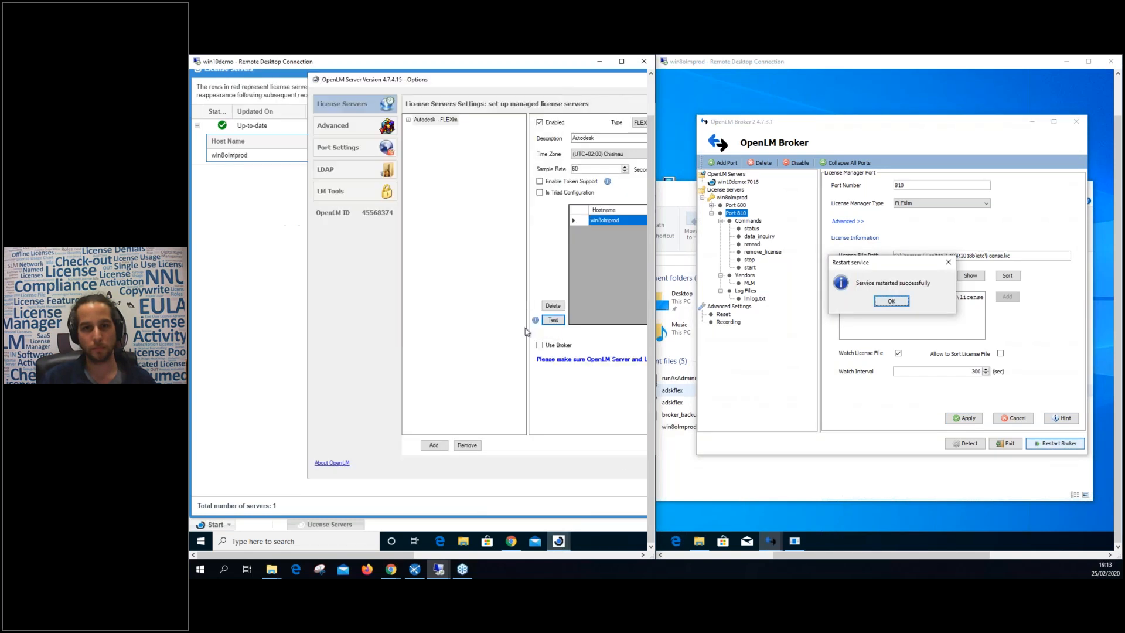
click(482, 555)
drag(482, 554, 452, 555)
click(377, 346)
click(397, 361)
click(891, 301)
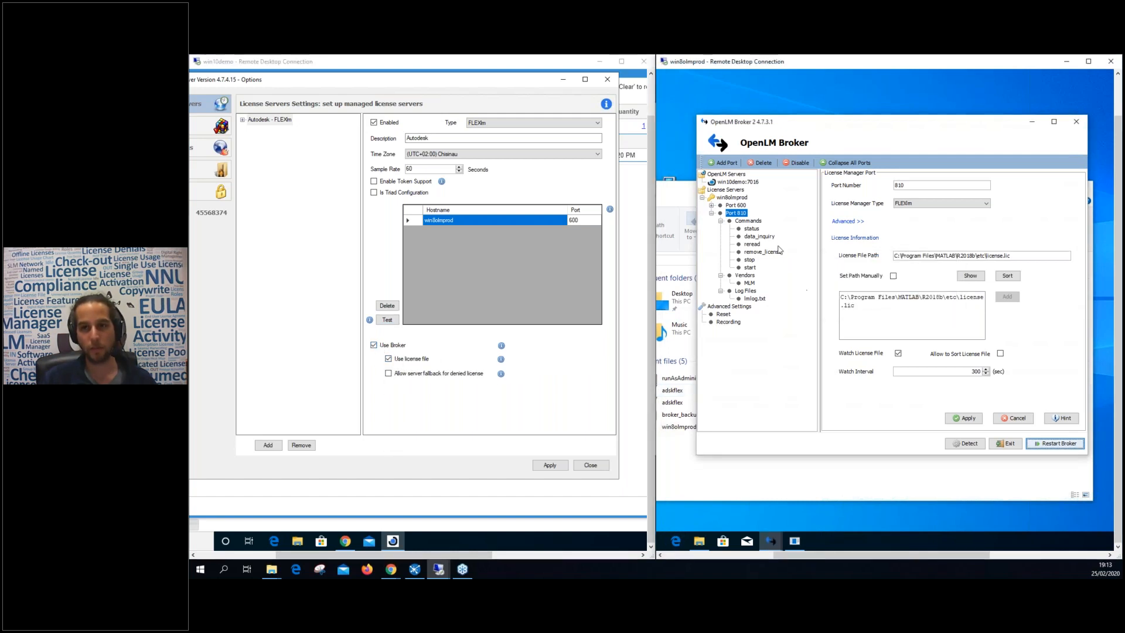
Check the Port 600 license file path, keep license-file reading on, and apply.
click(736, 205)
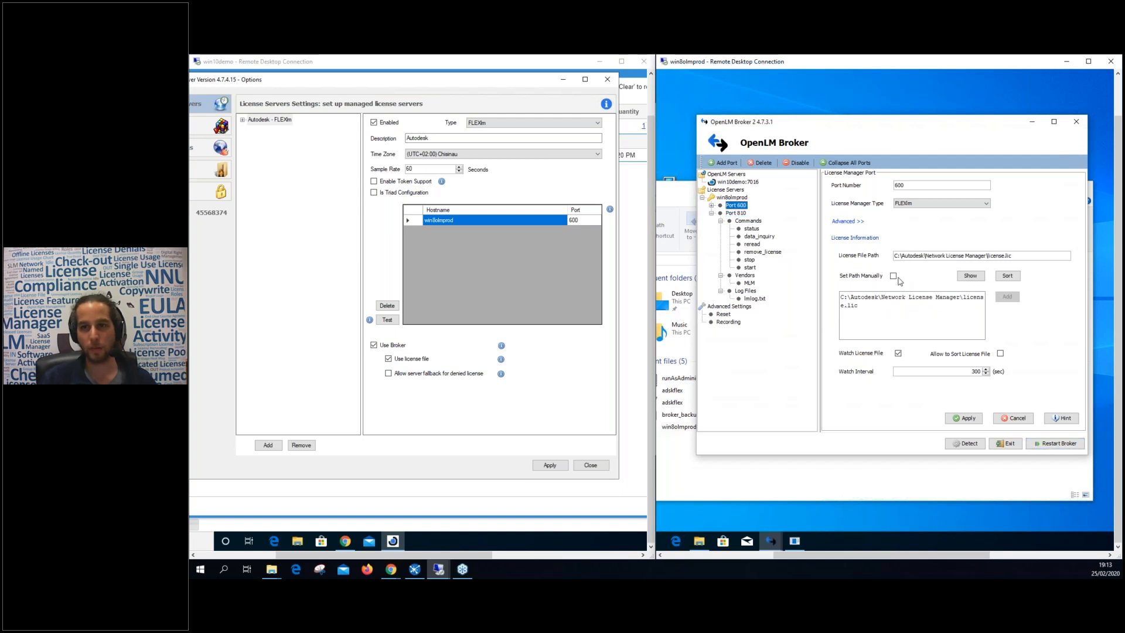
triple_click(855, 304)
click(856, 304)
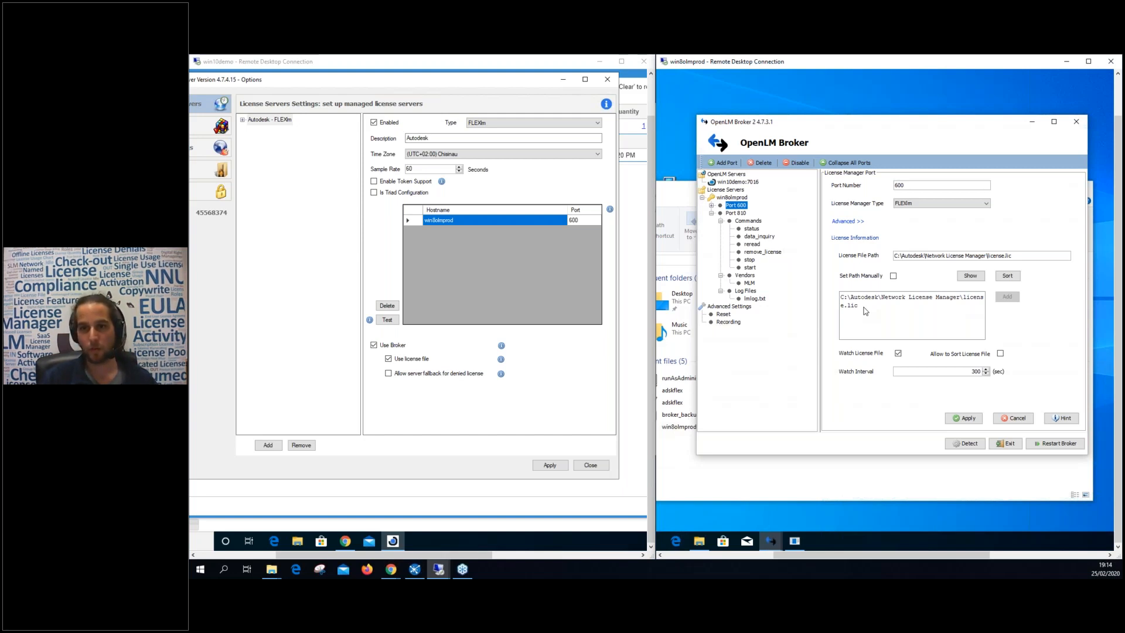
click(389, 359)
click(388, 358)
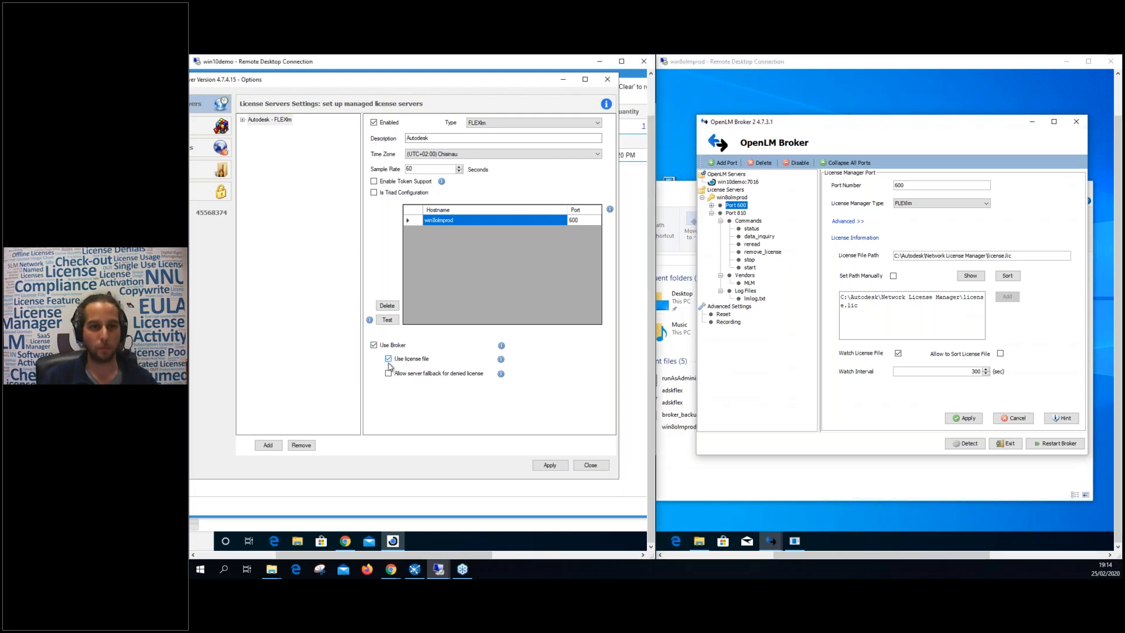
click(549, 465)
click(521, 320)
Close Server Options and refresh the License Servers list to show 810@win8olmprod.
drag(650, 364, 650, 293)
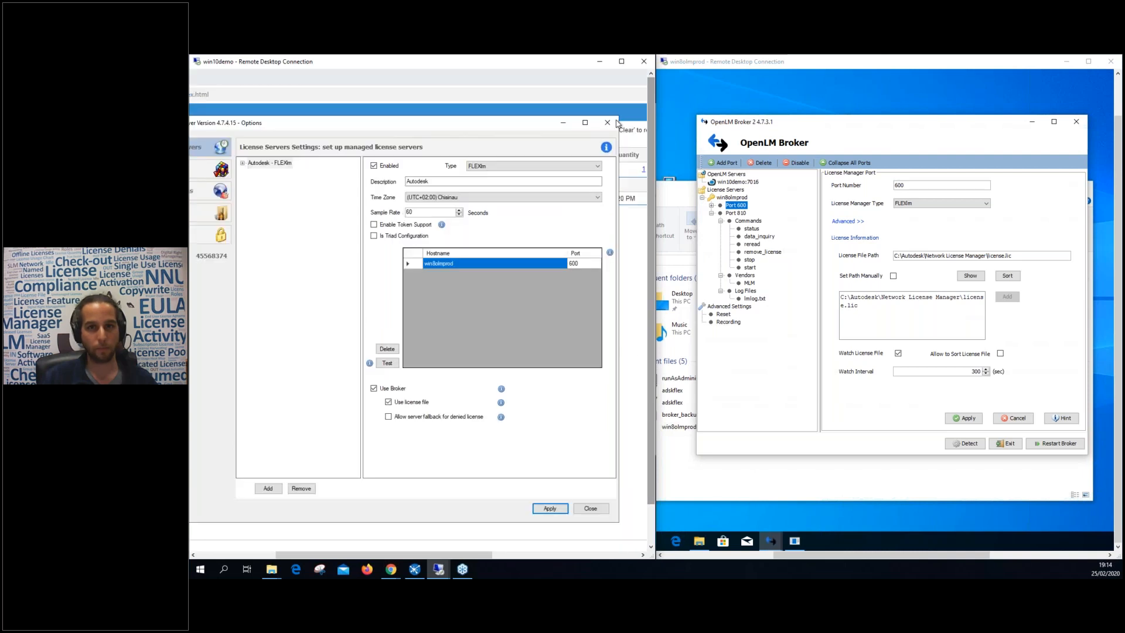
click(607, 123)
drag(554, 66, 612, 111)
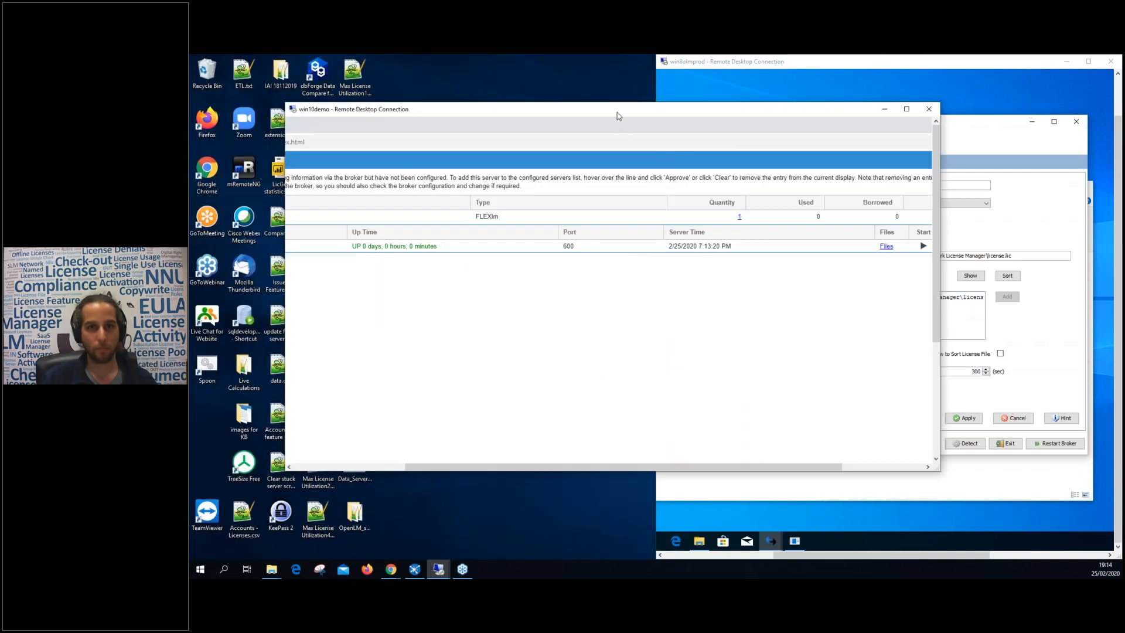
double_click(617, 113)
click(973, 533)
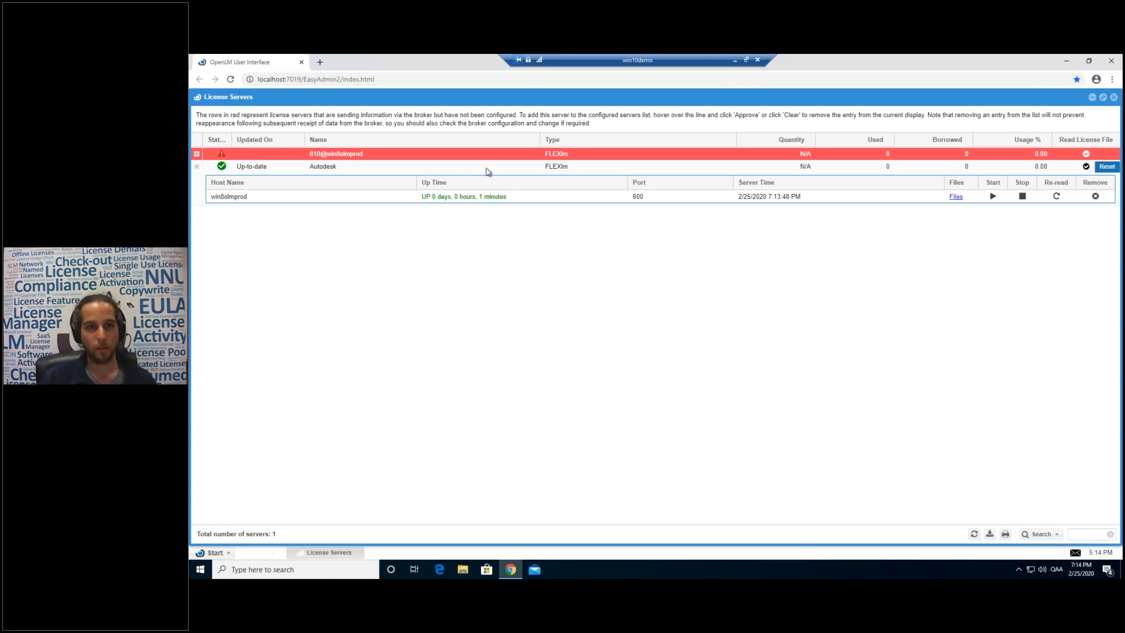
click(475, 181)
mouse_move(321, 174)
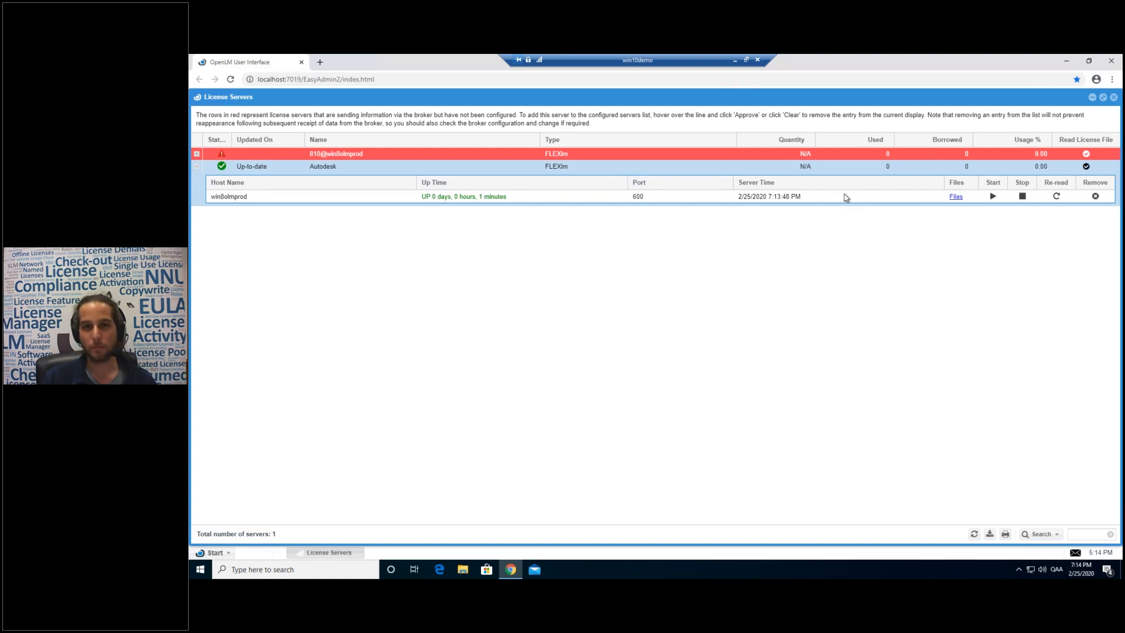
mouse_move(798, 171)
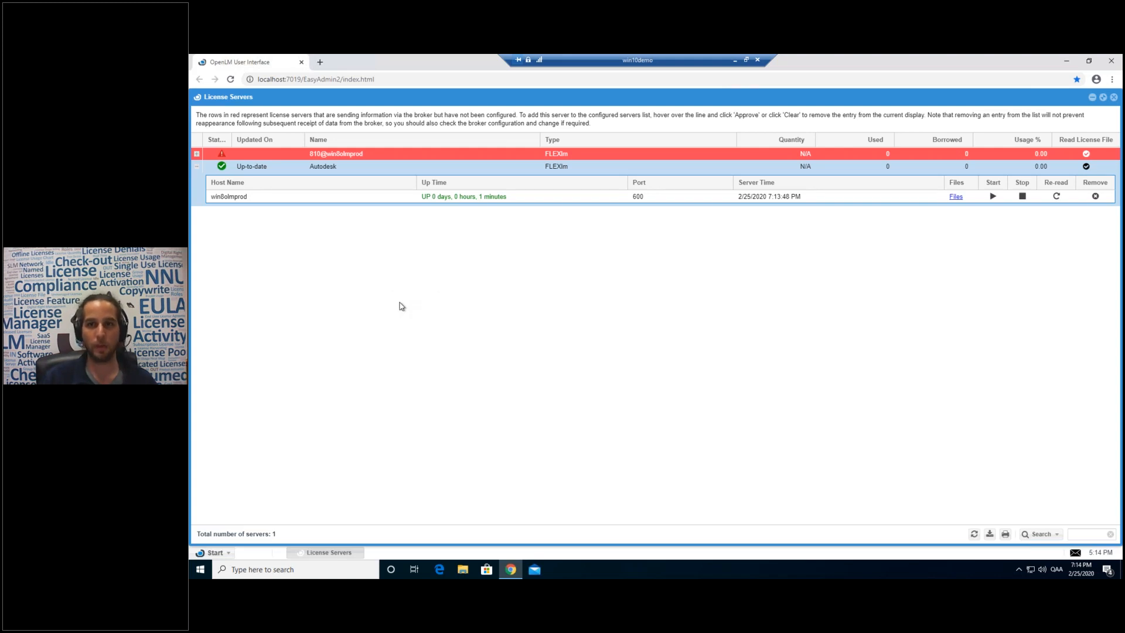
click(212, 552)
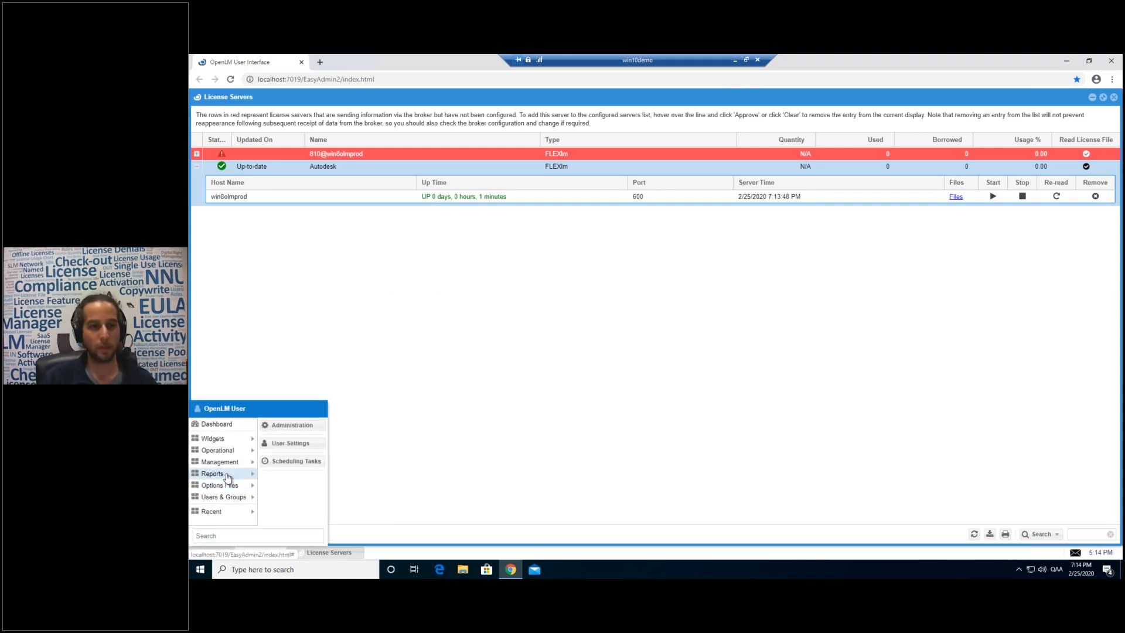
mouse_move(219, 474)
click(384, 470)
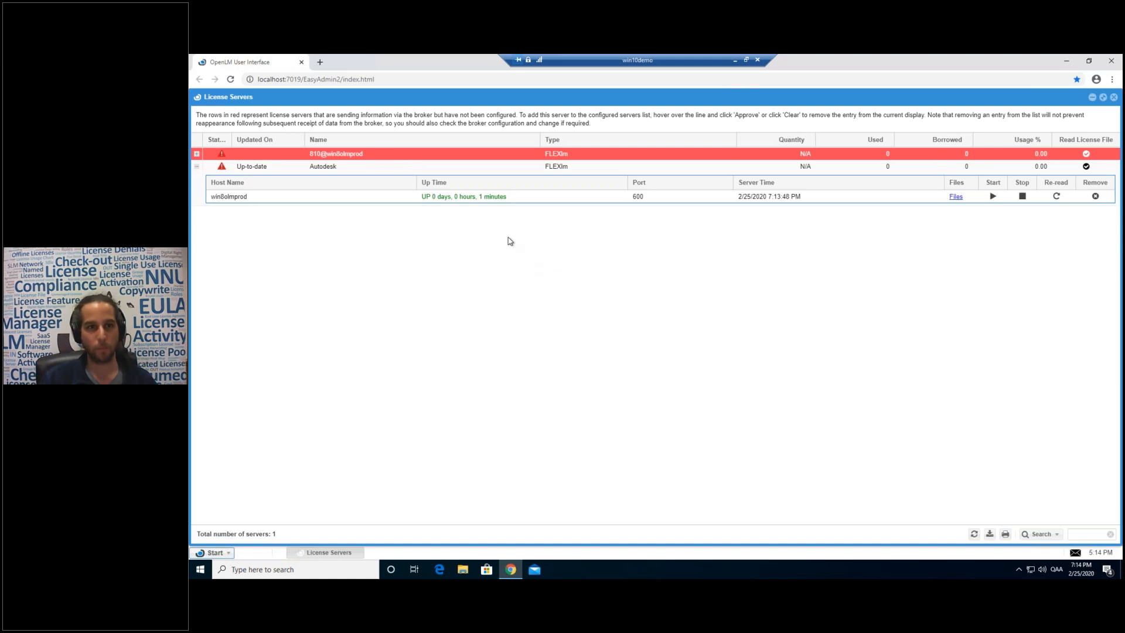
mouse_move(367, 156)
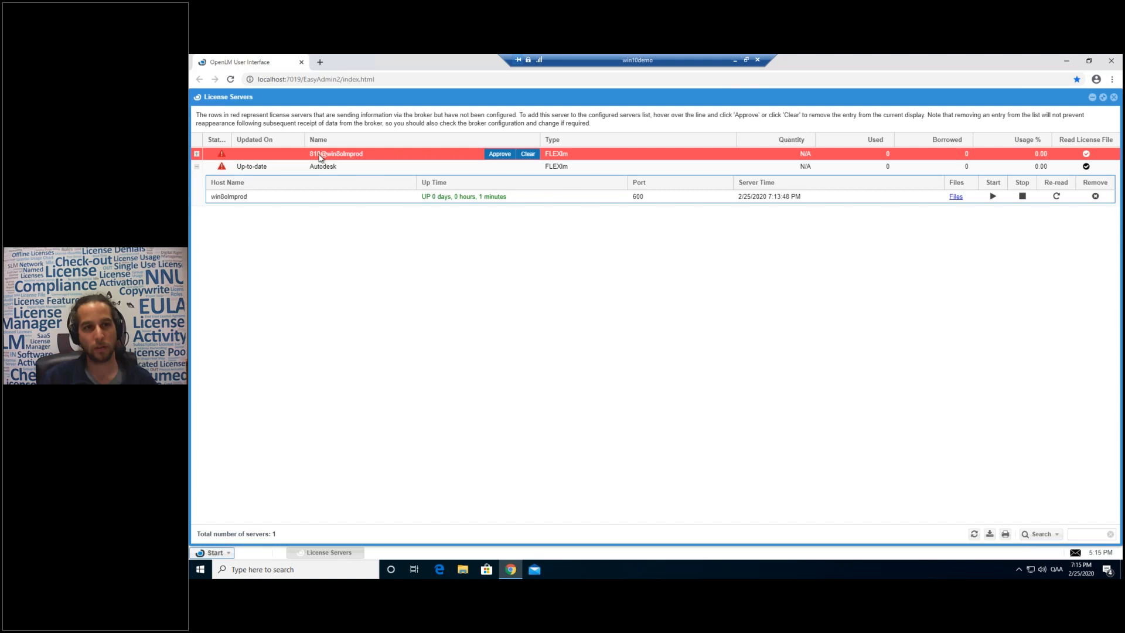
Approve 810@win8olmprod with the description 'Matlab', save, and refresh the server list.
click(495, 155)
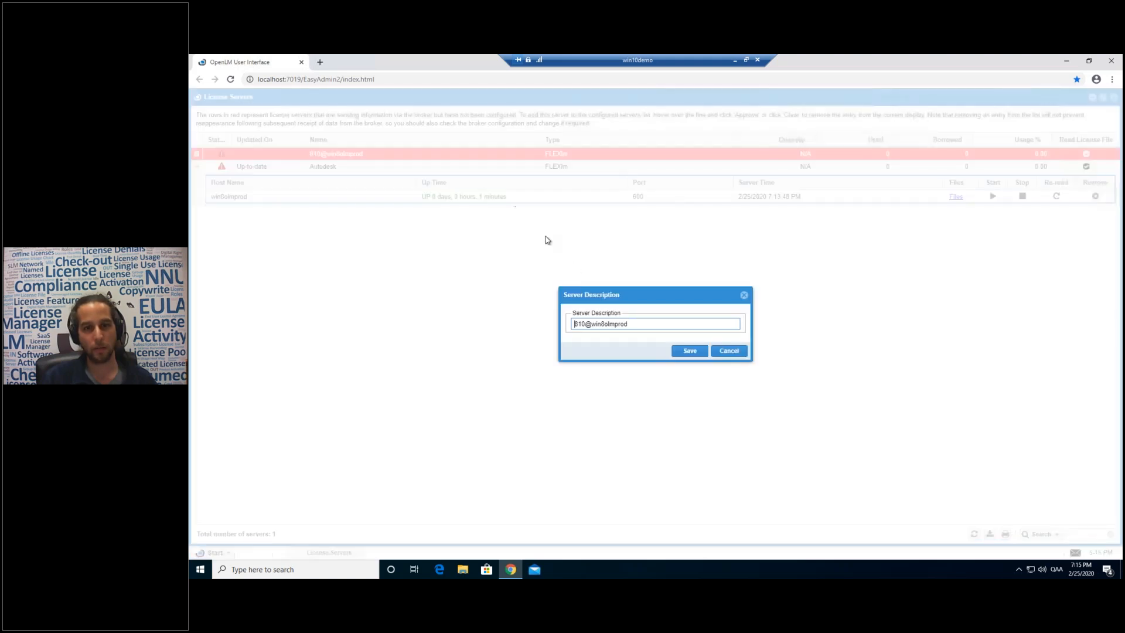
key(ctrl+a)
text(Ma)
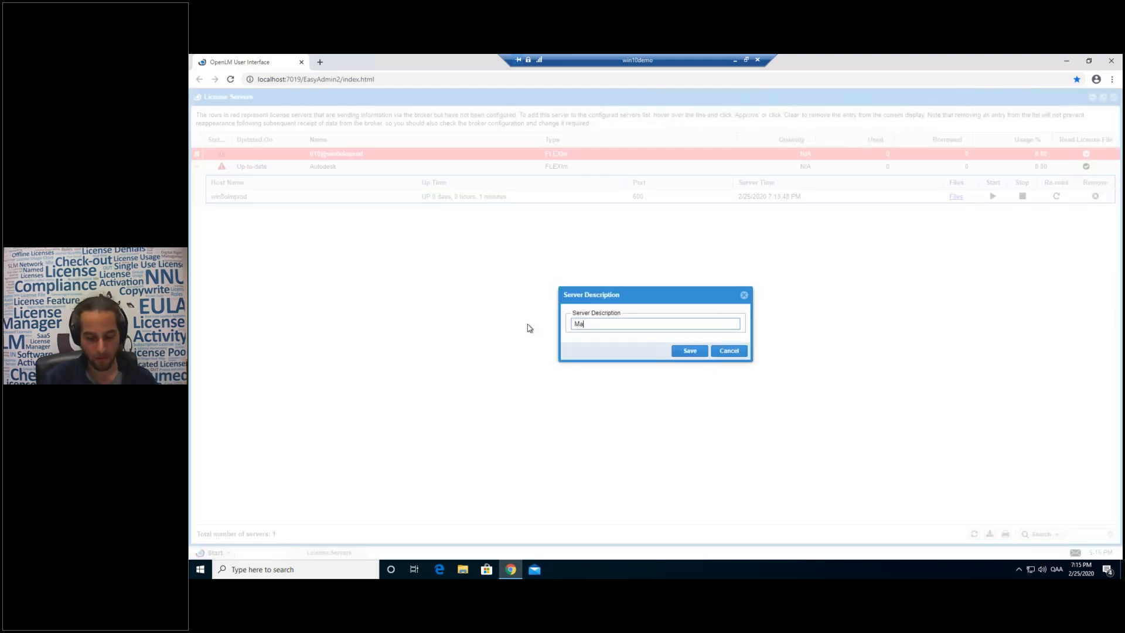
text(tlab)
click(688, 352)
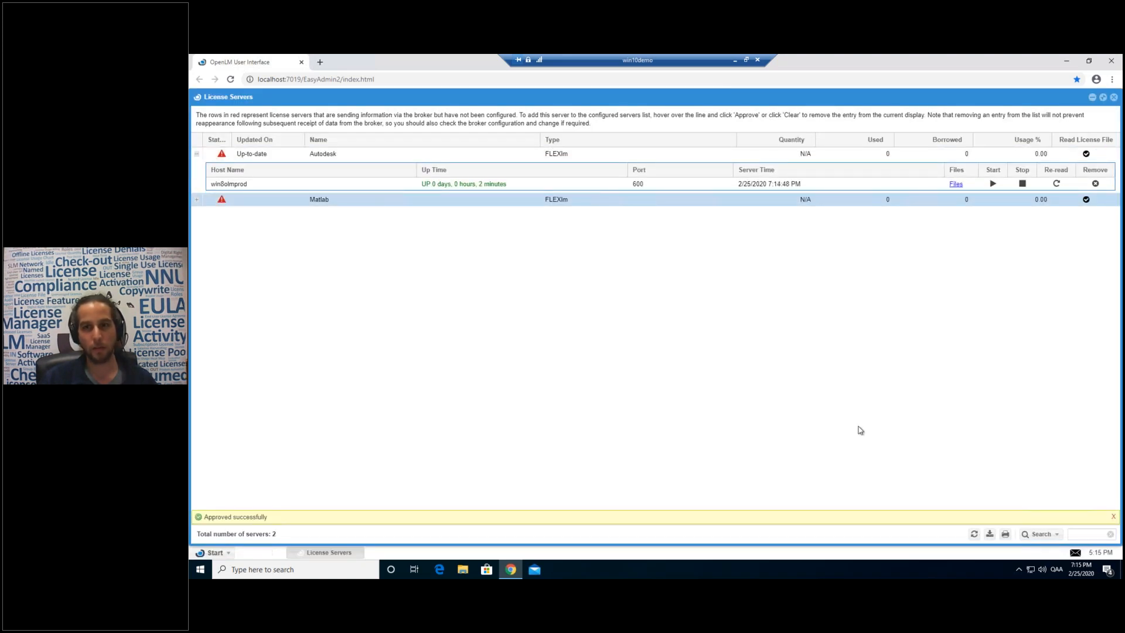
click(974, 534)
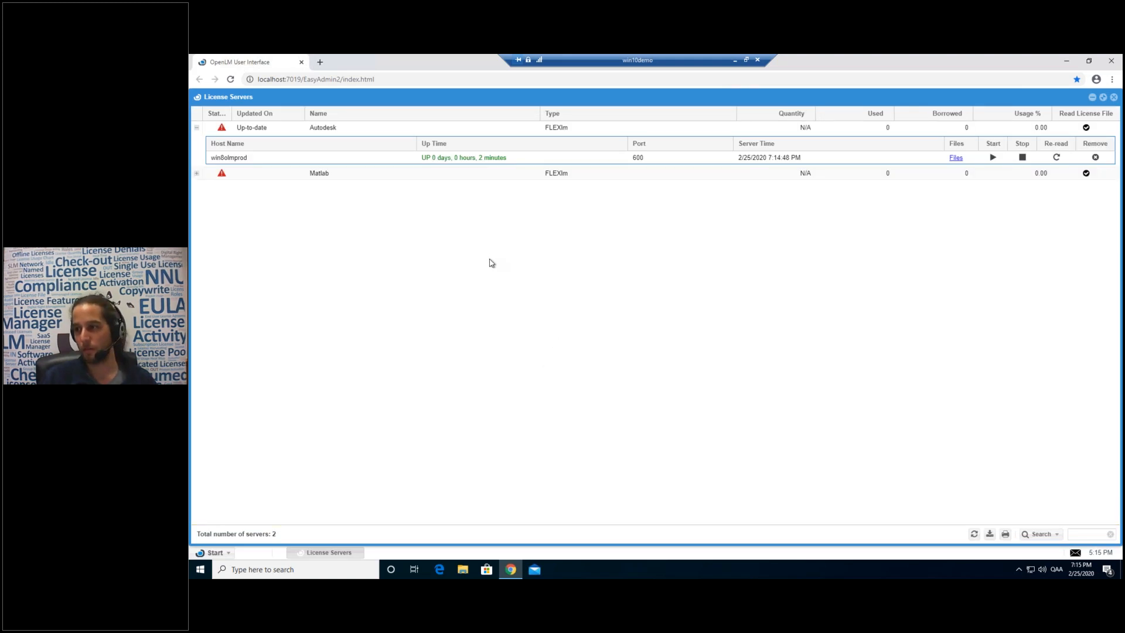
click(973, 533)
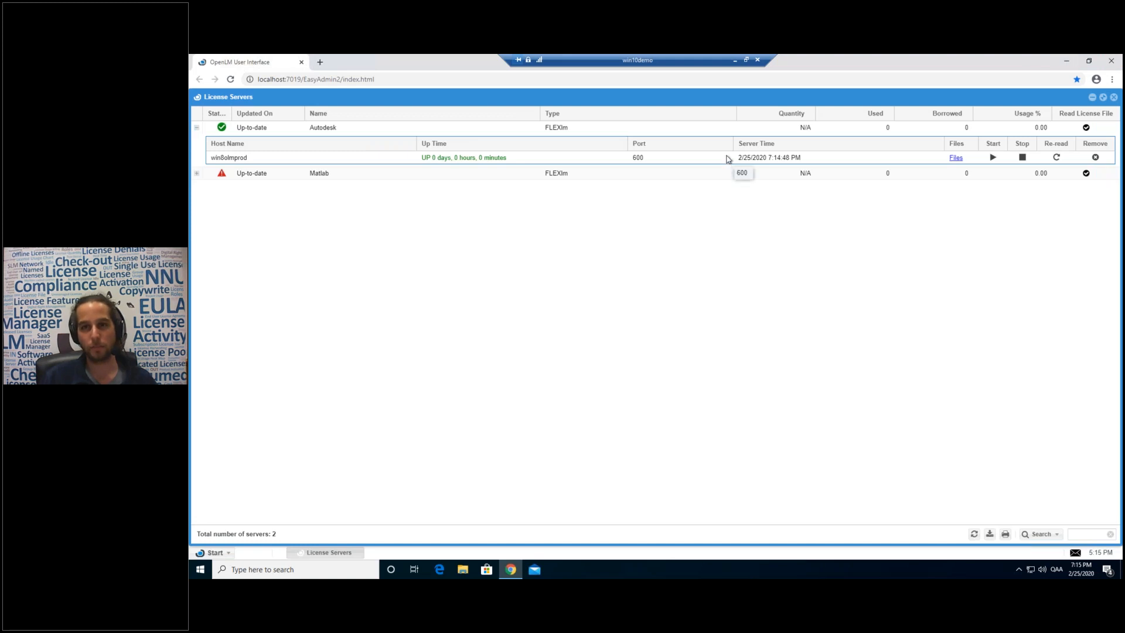
Leave the remote session and bring up the OpenLM webinar slides in Chrome.
click(735, 60)
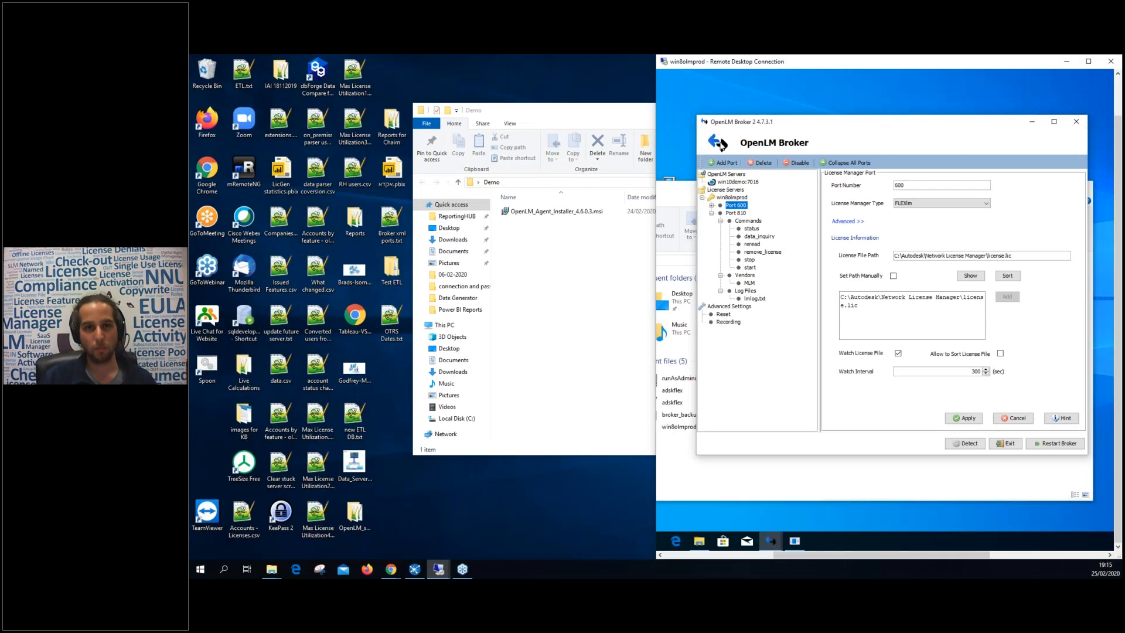
mouse_move(391, 569)
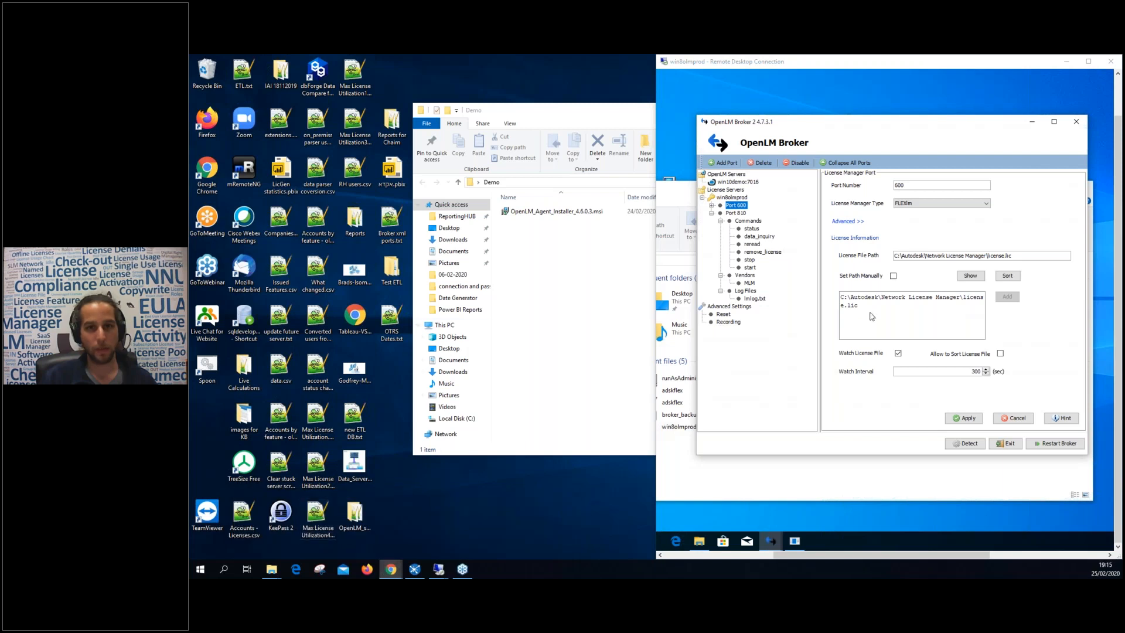
click(496, 525)
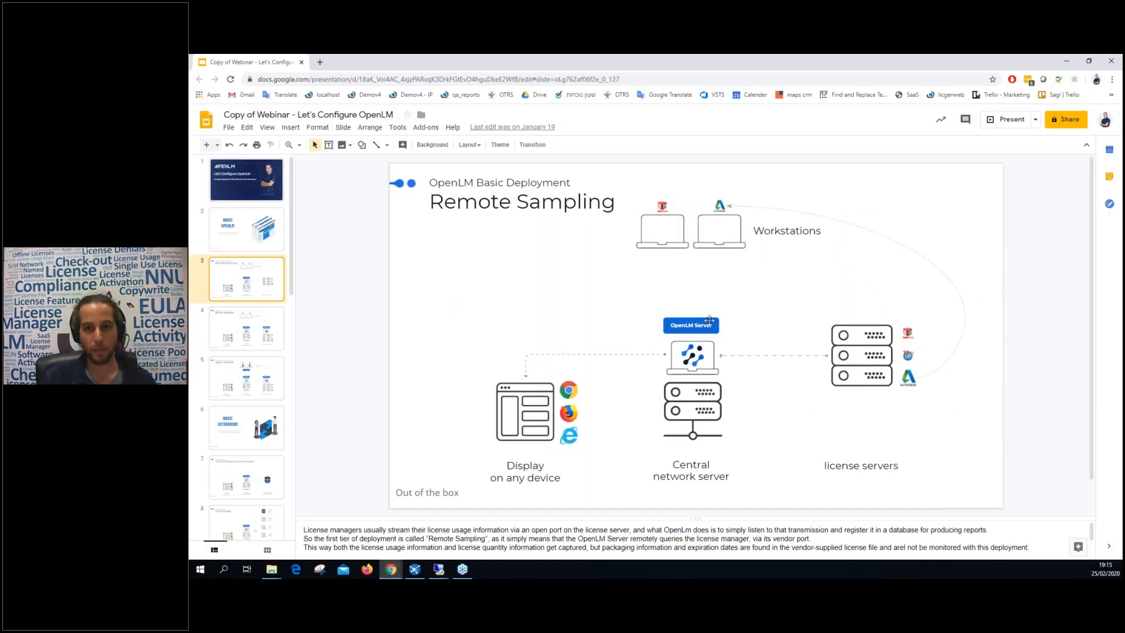
click(706, 360)
click(758, 379)
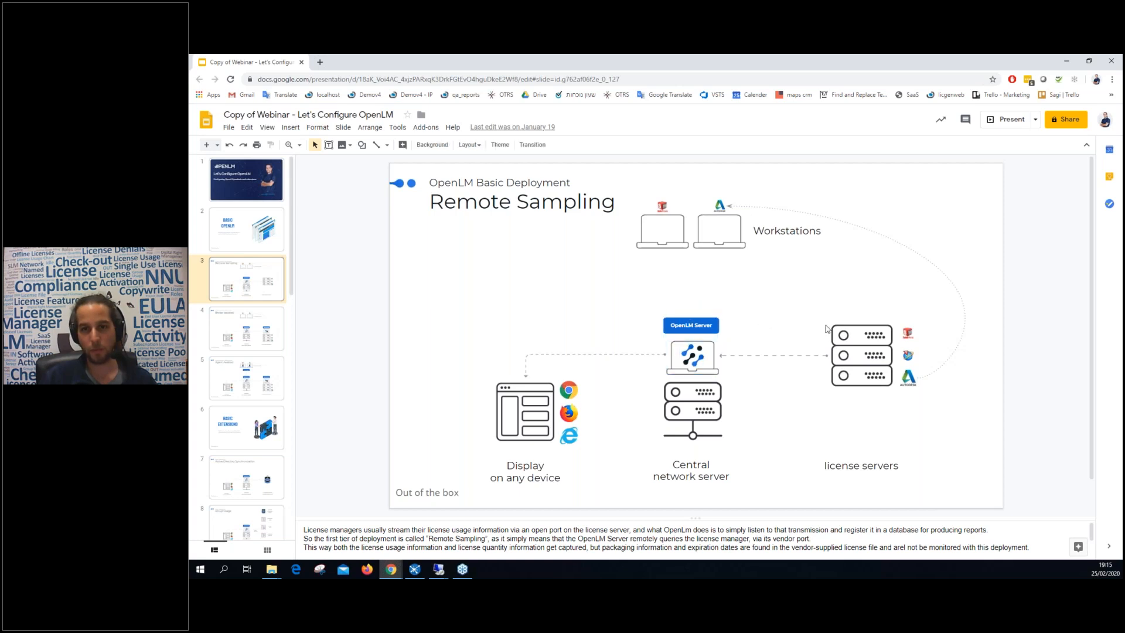
click(871, 361)
click(792, 326)
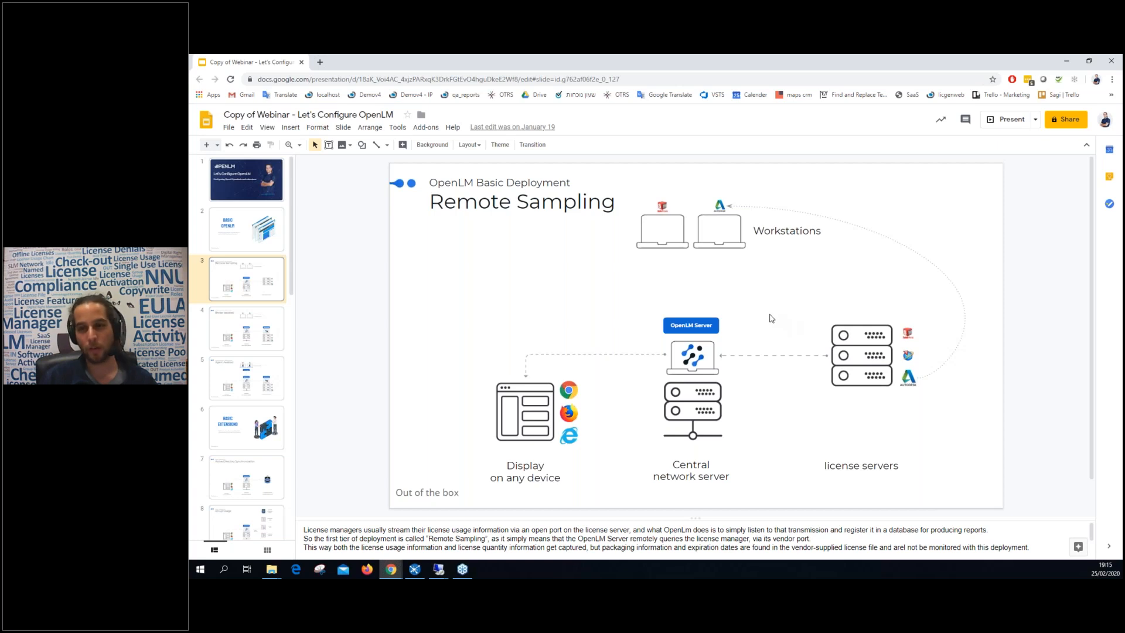
Move past the Broker assisted slide to the Agent Assisted slide and shrink the browser.
click(245, 334)
click(882, 364)
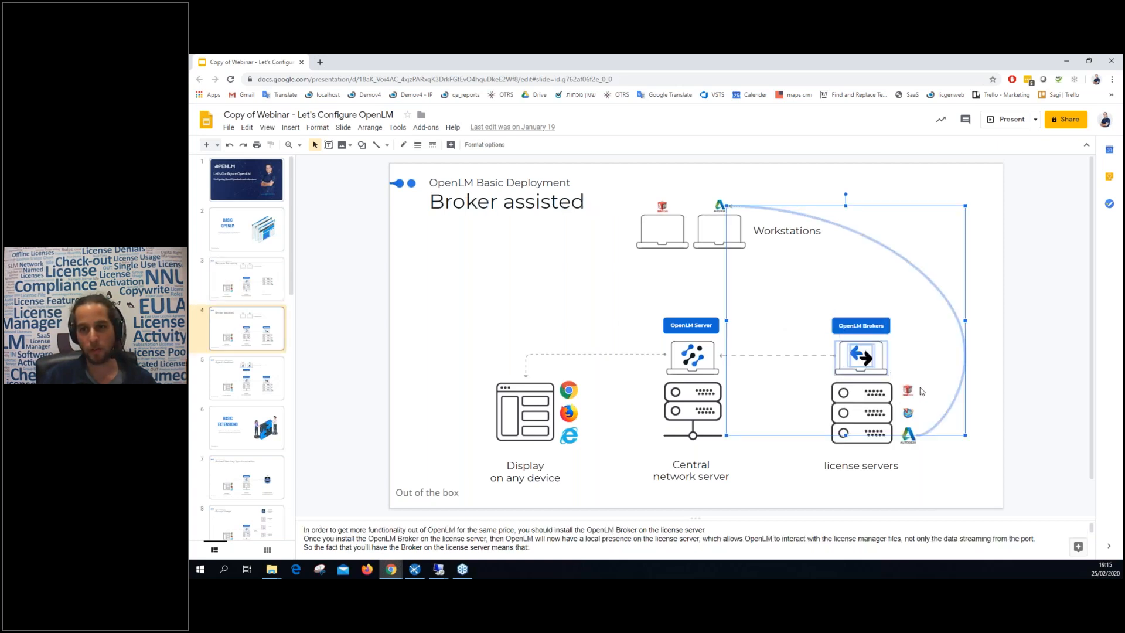
click(1003, 357)
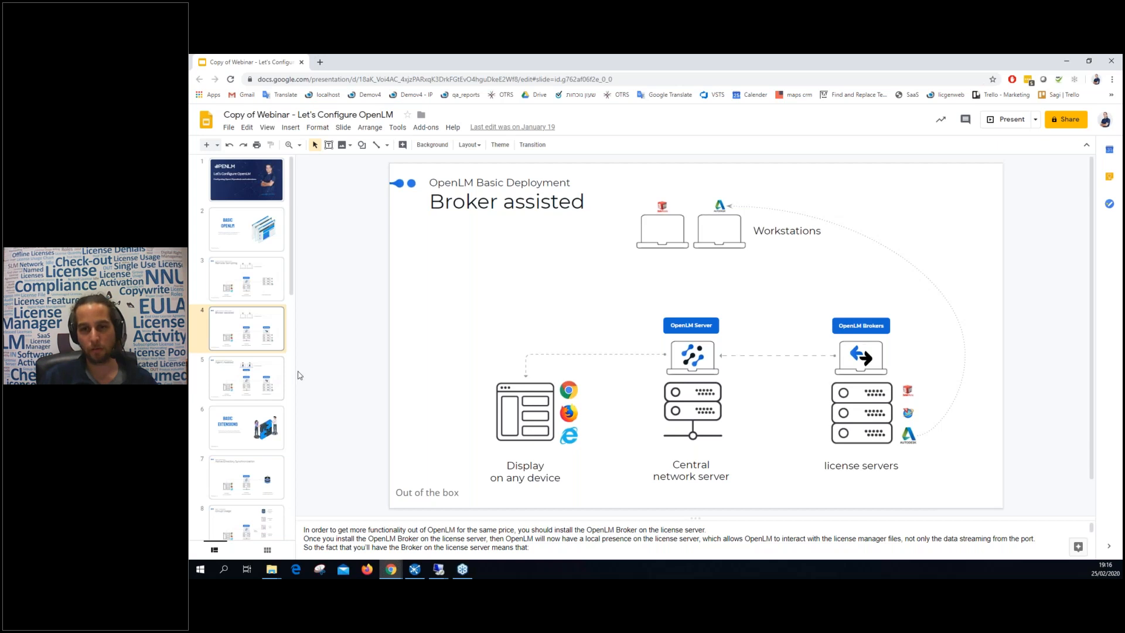
click(244, 375)
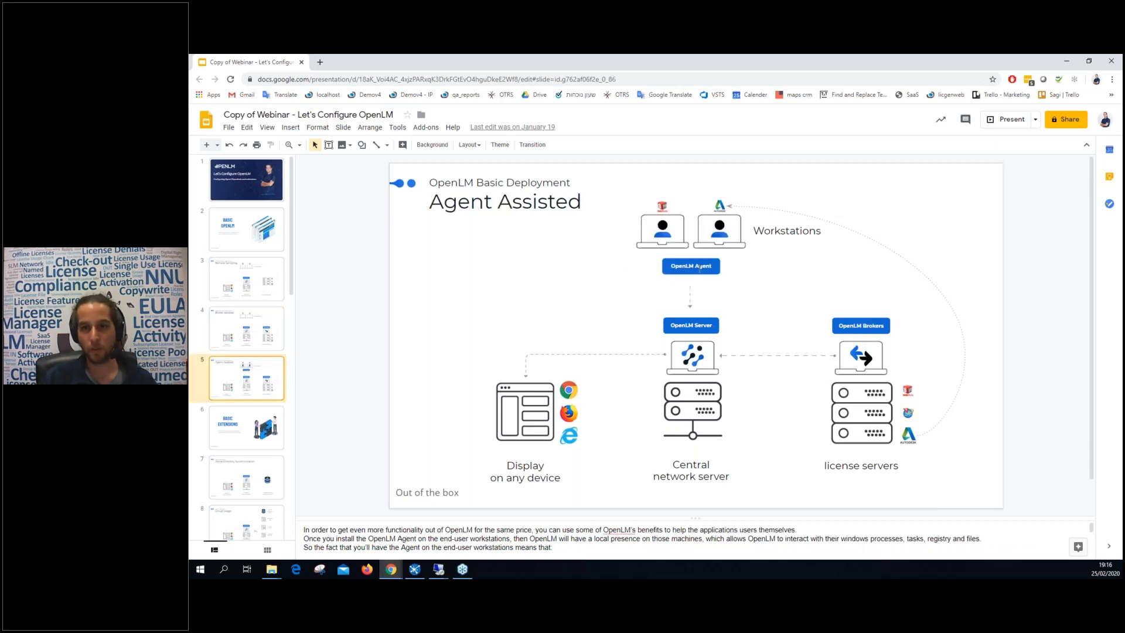
drag(638, 258, 754, 280)
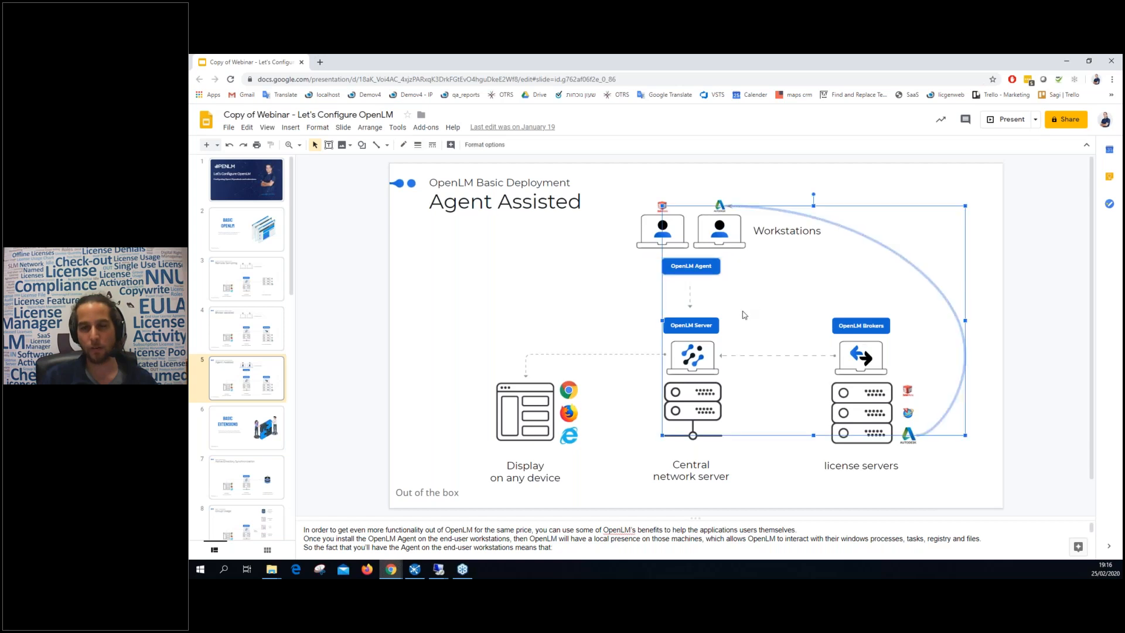
click(726, 297)
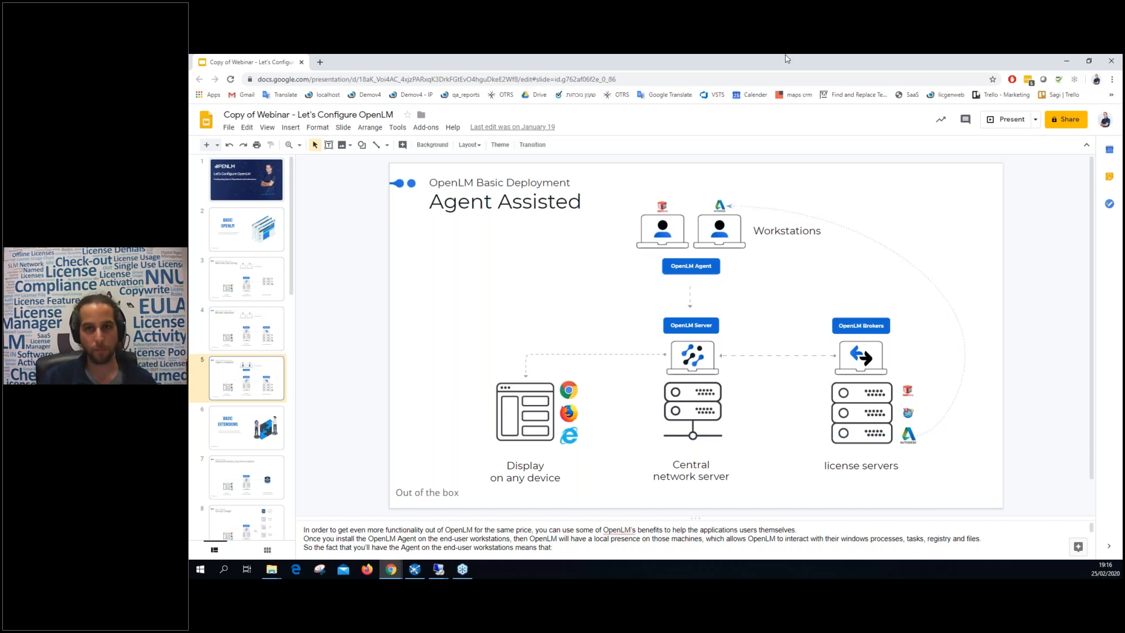
drag(778, 70, 762, 141)
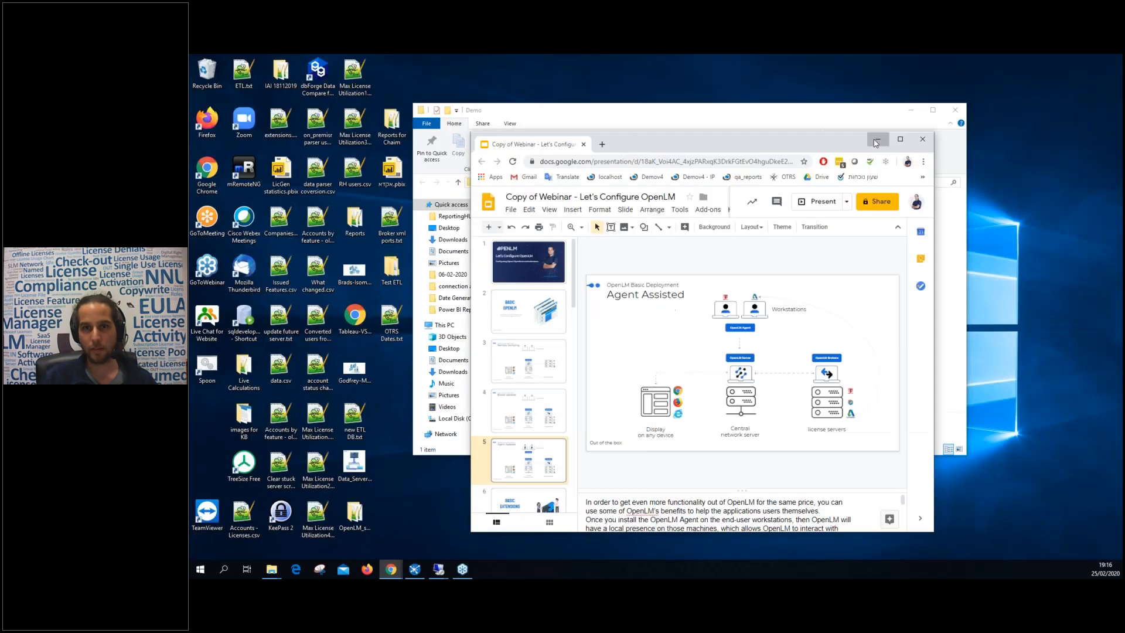
Launch the OpenLM Agent installer package from the Demo folder.
click(878, 139)
click(911, 112)
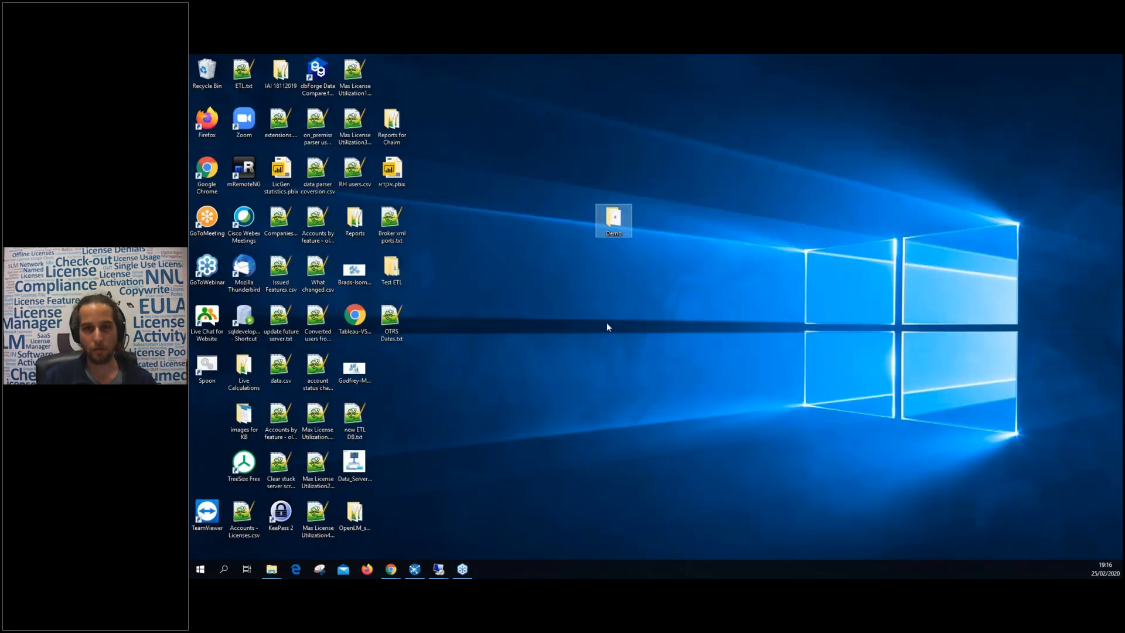
double_click(609, 232)
click(572, 213)
double_click(572, 213)
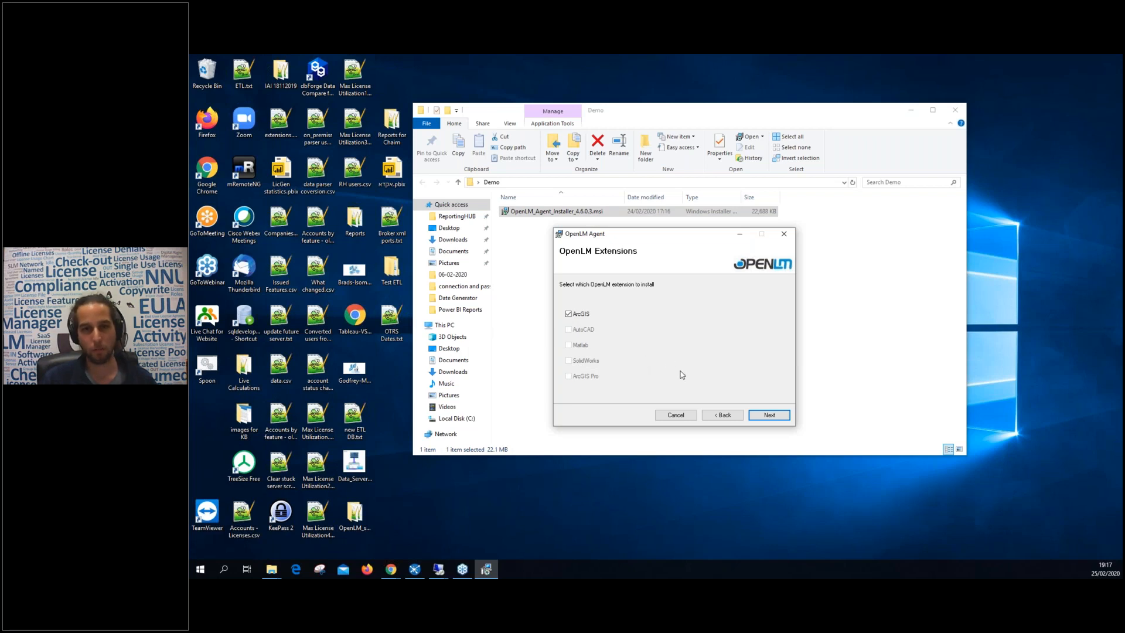
Install OpenLM Agent 4.6.0.3 including OpenLM App Manager, then close the installer.
click(769, 415)
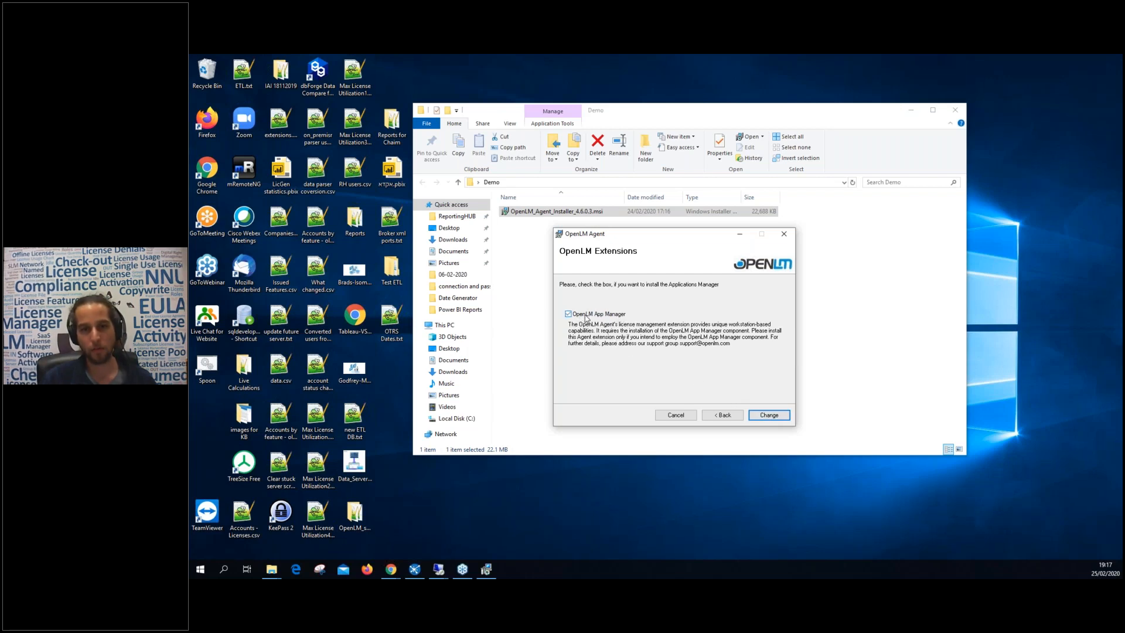
click(768, 415)
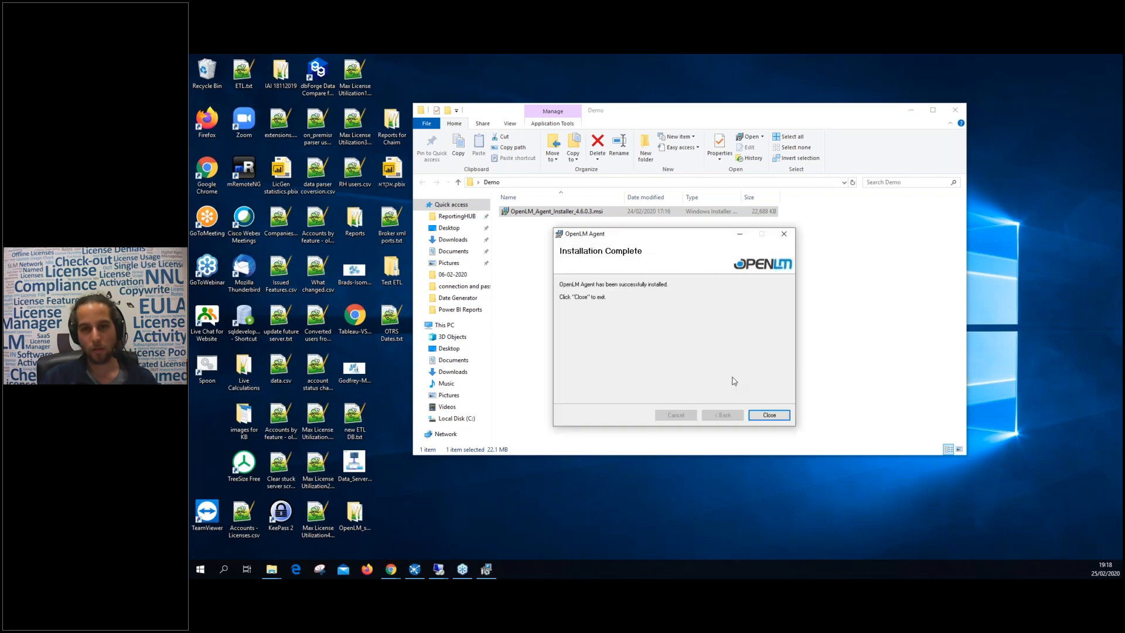
click(767, 415)
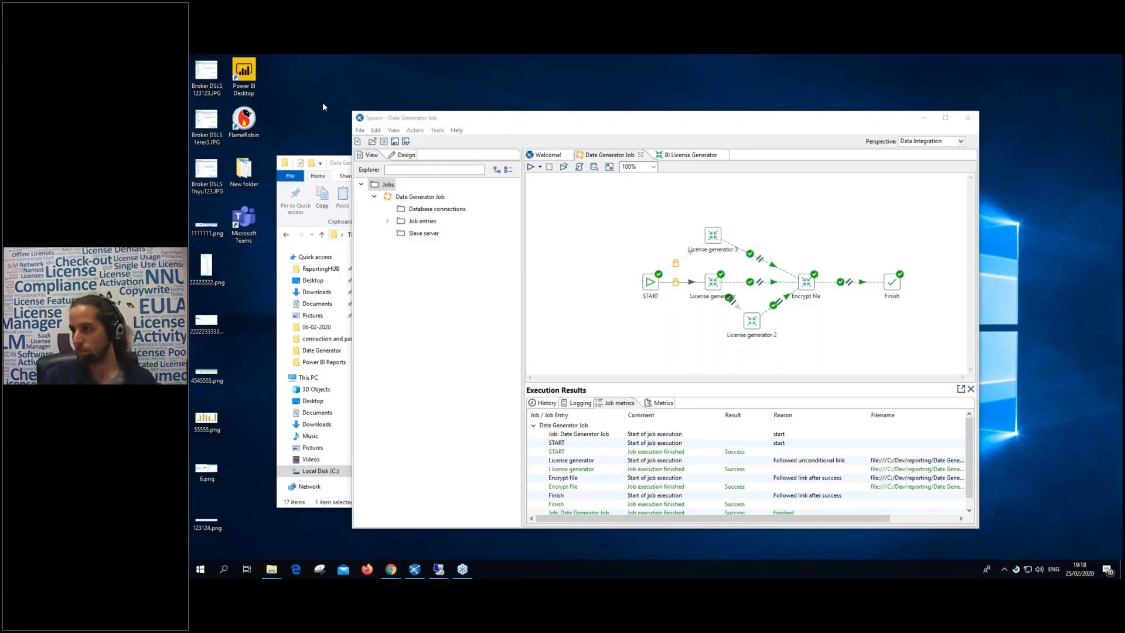
Clear the desktop and open the OpenLM Agent's License Usage Information window.
click(929, 118)
drag(775, 165, 653, 173)
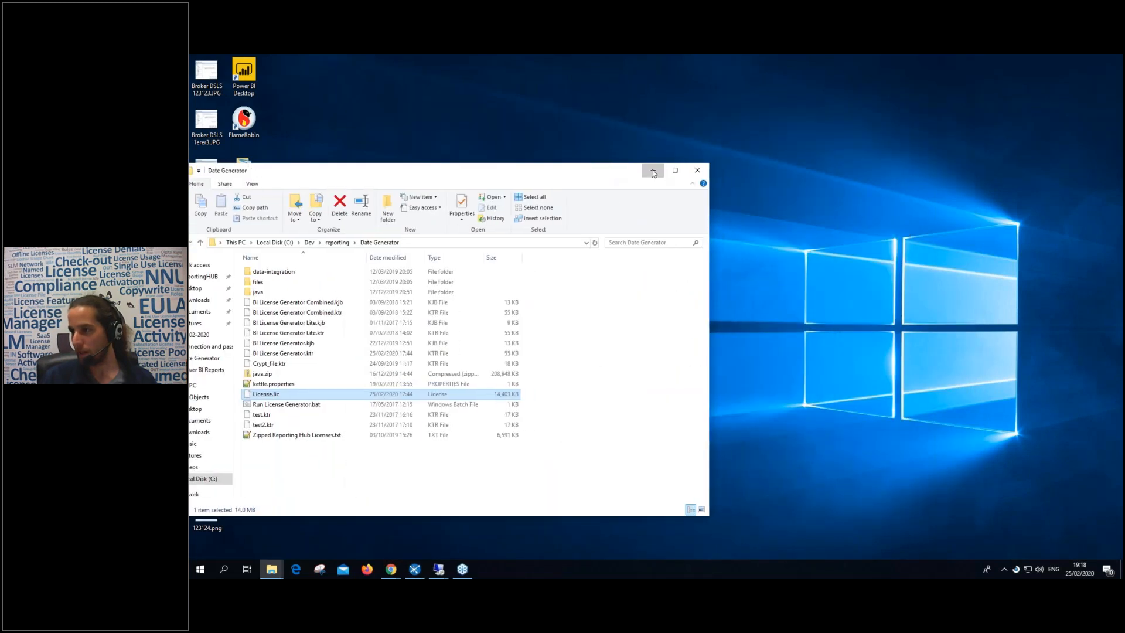
click(653, 173)
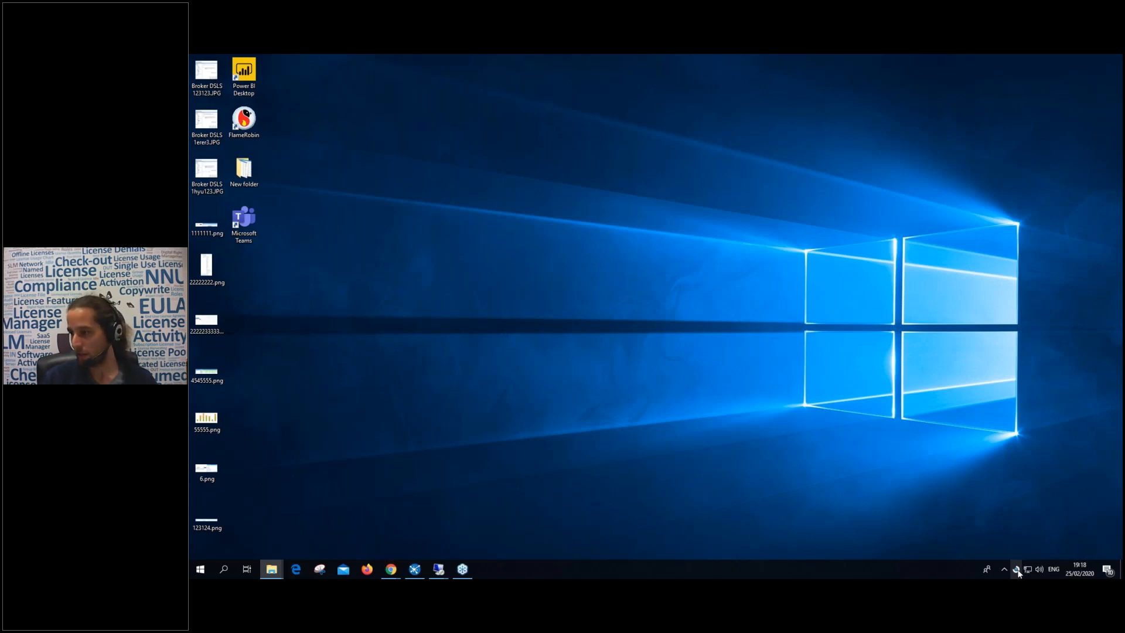
right_click(1017, 570)
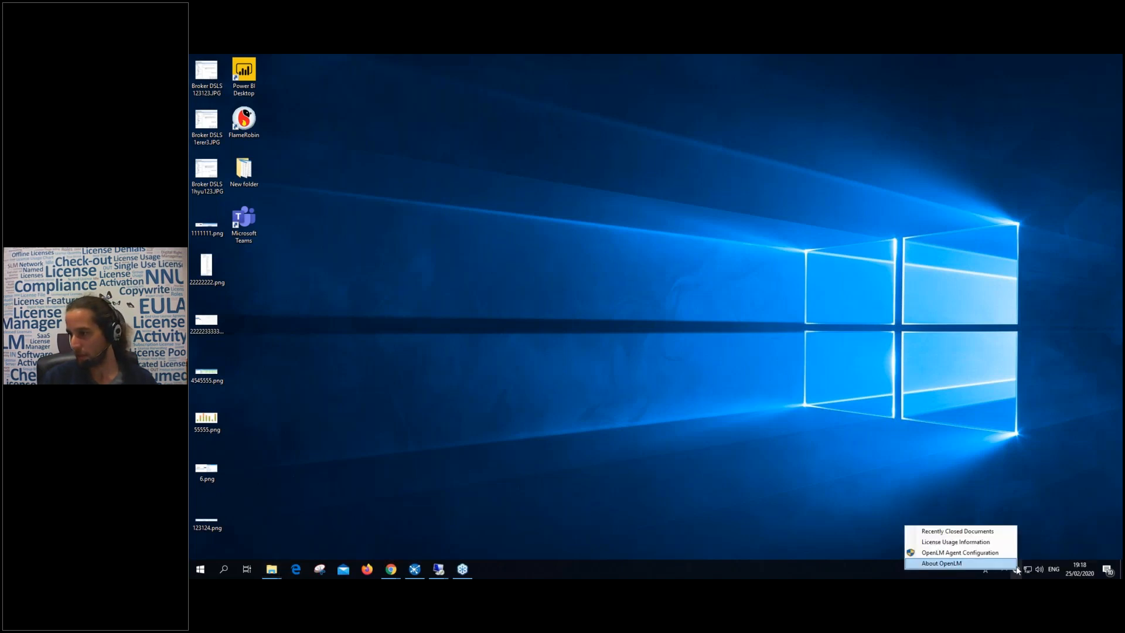
click(944, 541)
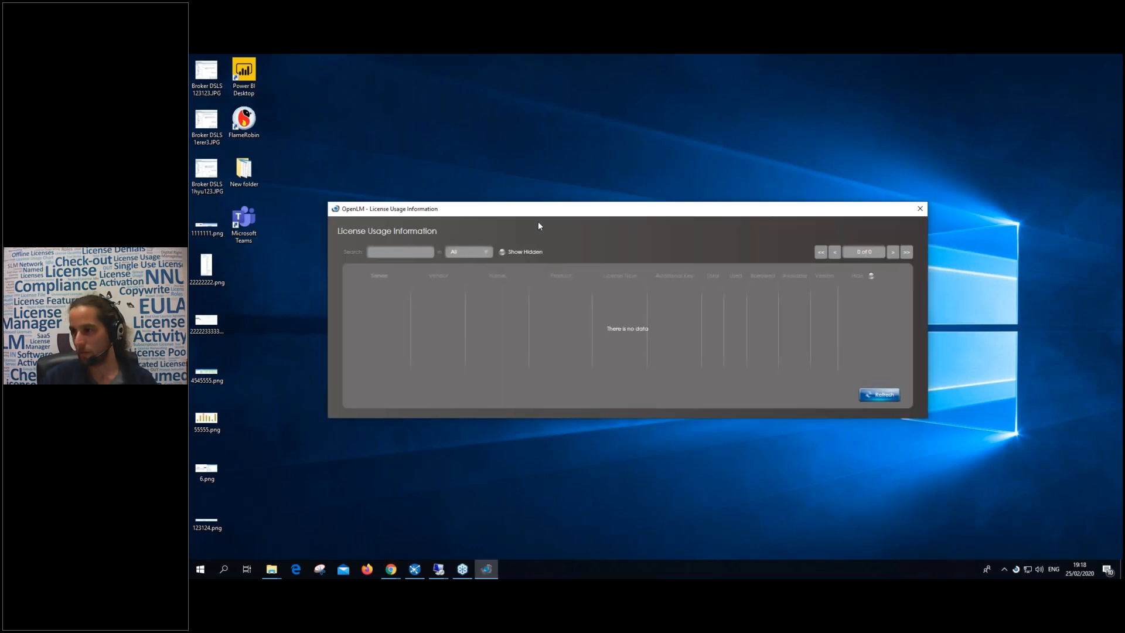
Verify in Agent Configuration that the agent reaches OpenLM server win10demo on port 7012.
right_click(1015, 569)
click(999, 551)
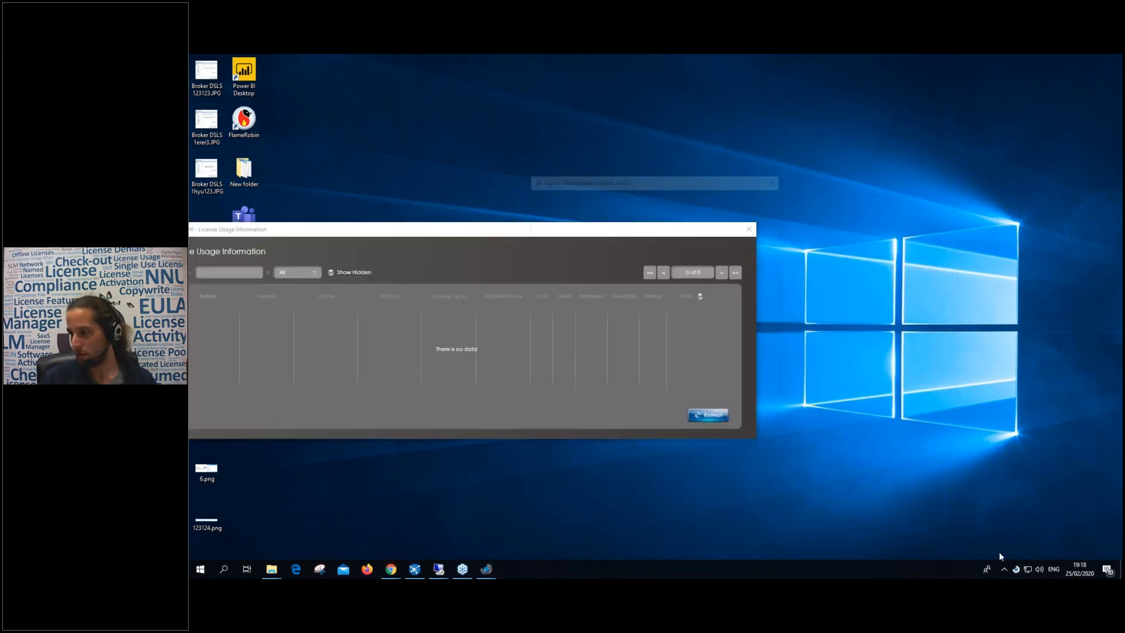
drag(649, 183, 593, 184)
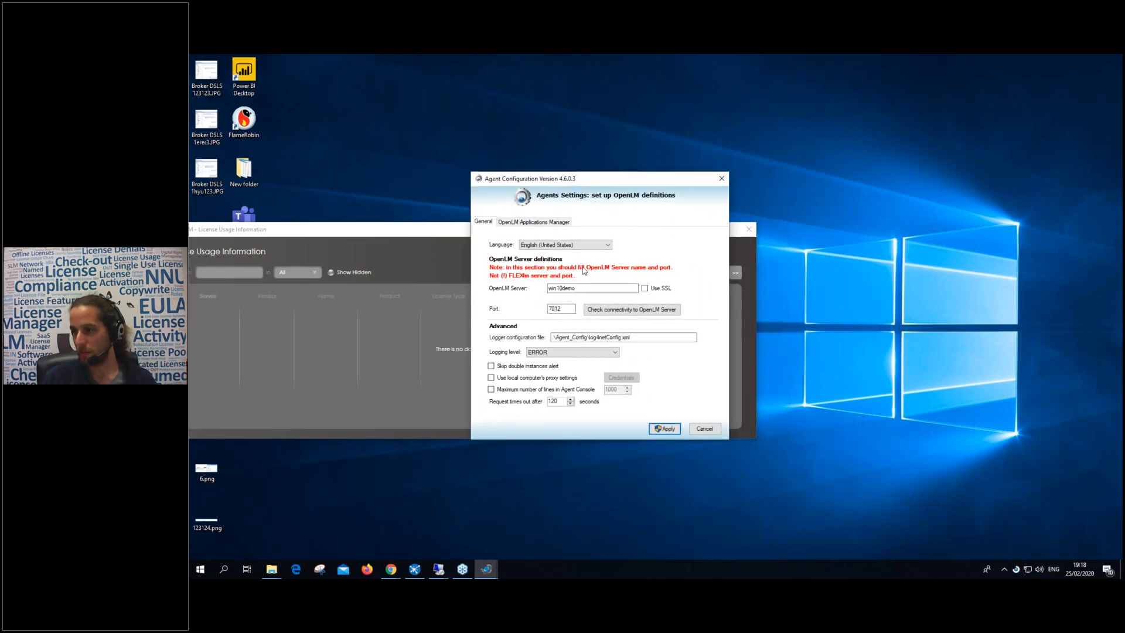
drag(577, 288, 555, 287)
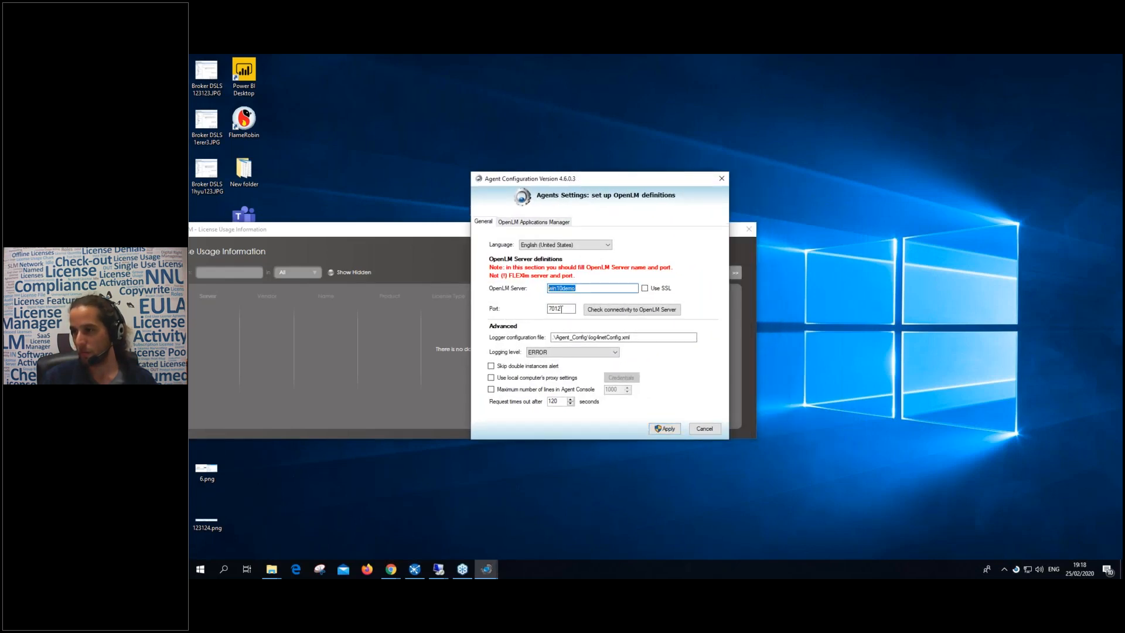
click(593, 311)
click(707, 346)
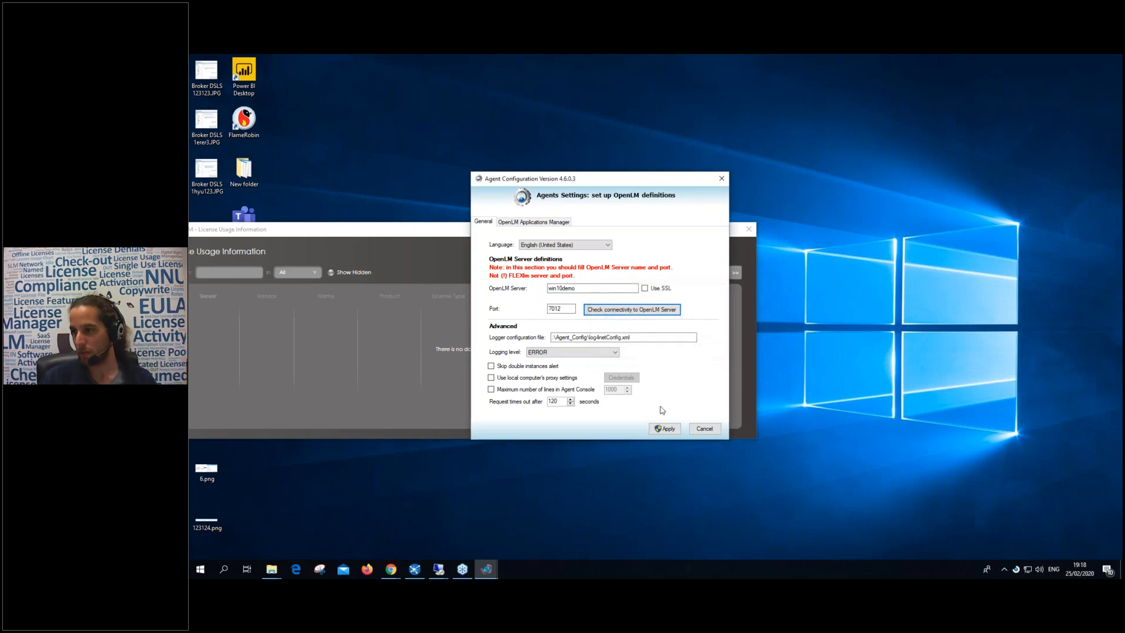
click(664, 429)
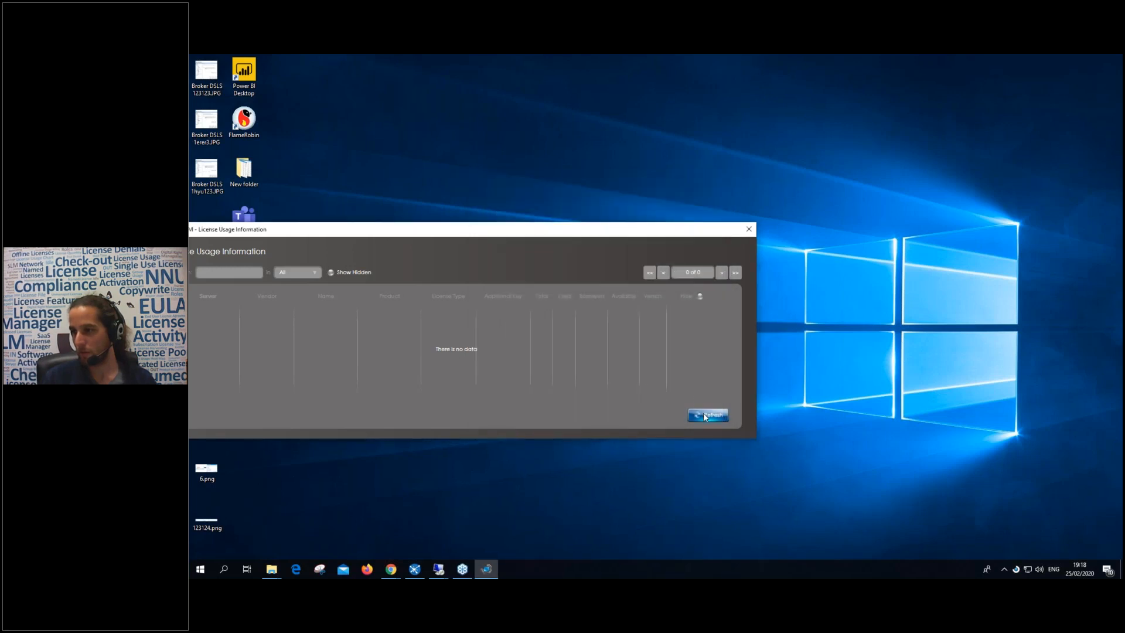
Close the empty license usage window and switch to Remote Desktop Connection.
mouse_move(568, 237)
mouse_down()
mouse_move(615, 234)
mouse_move(588, 230)
mouse_up()
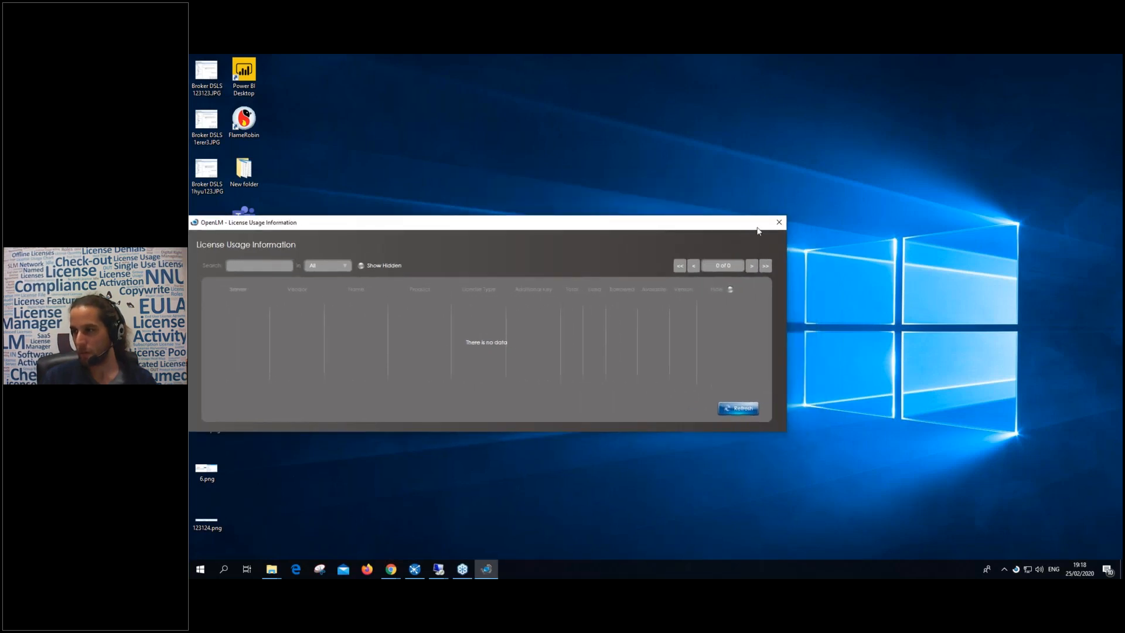
click(780, 222)
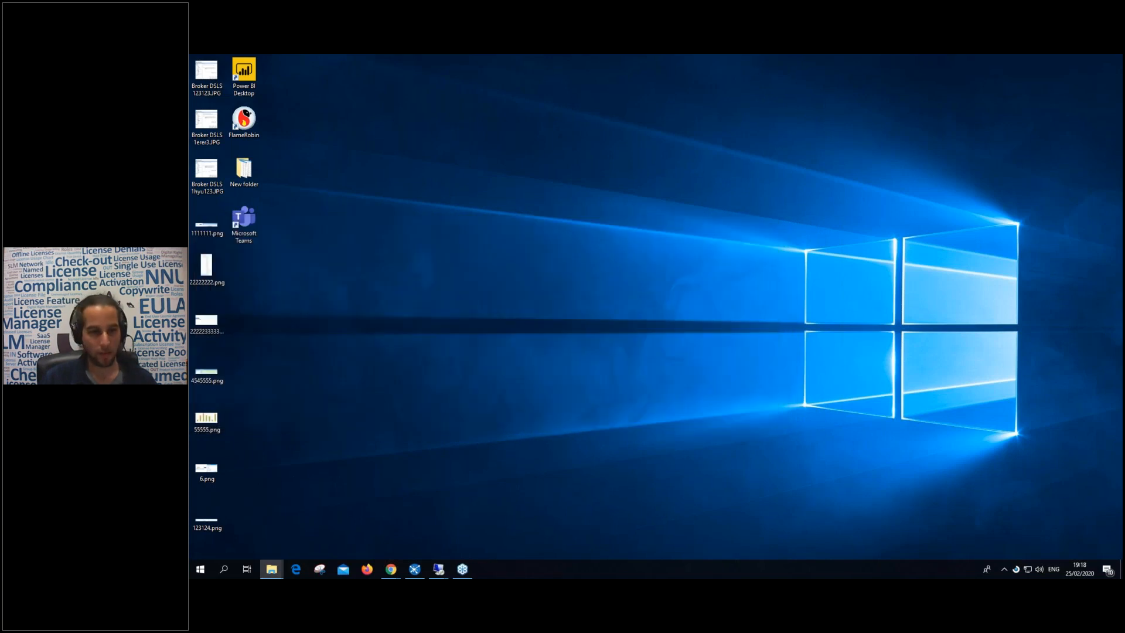
key(alt+Tab)
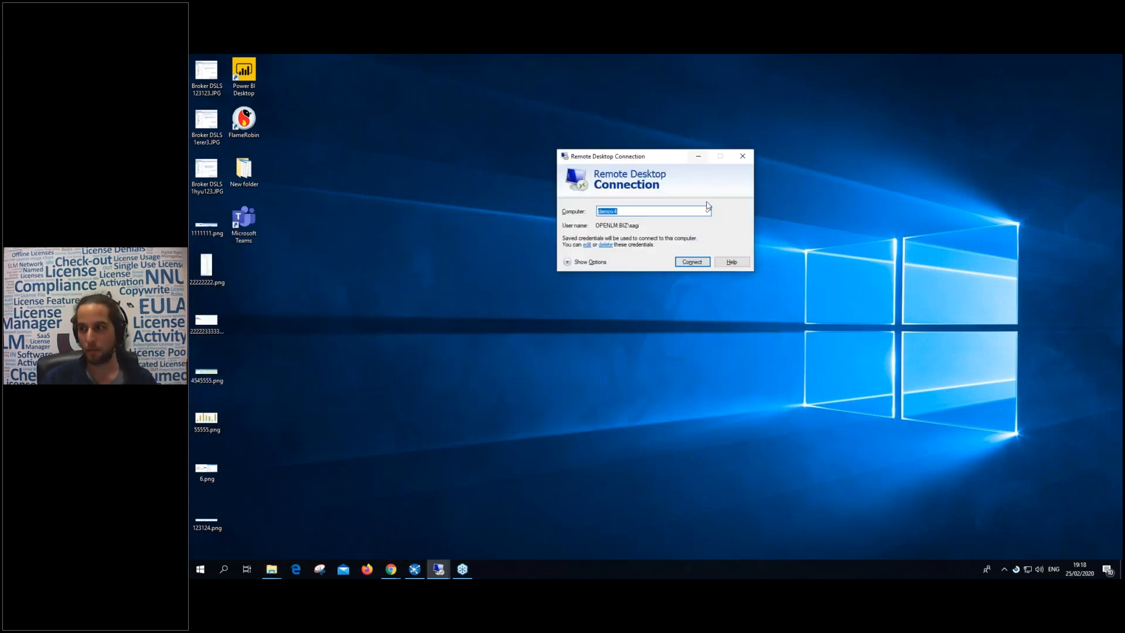
Connect to the demov4 workstation and open OpenLM Agent's License Usage Information window.
click(691, 259)
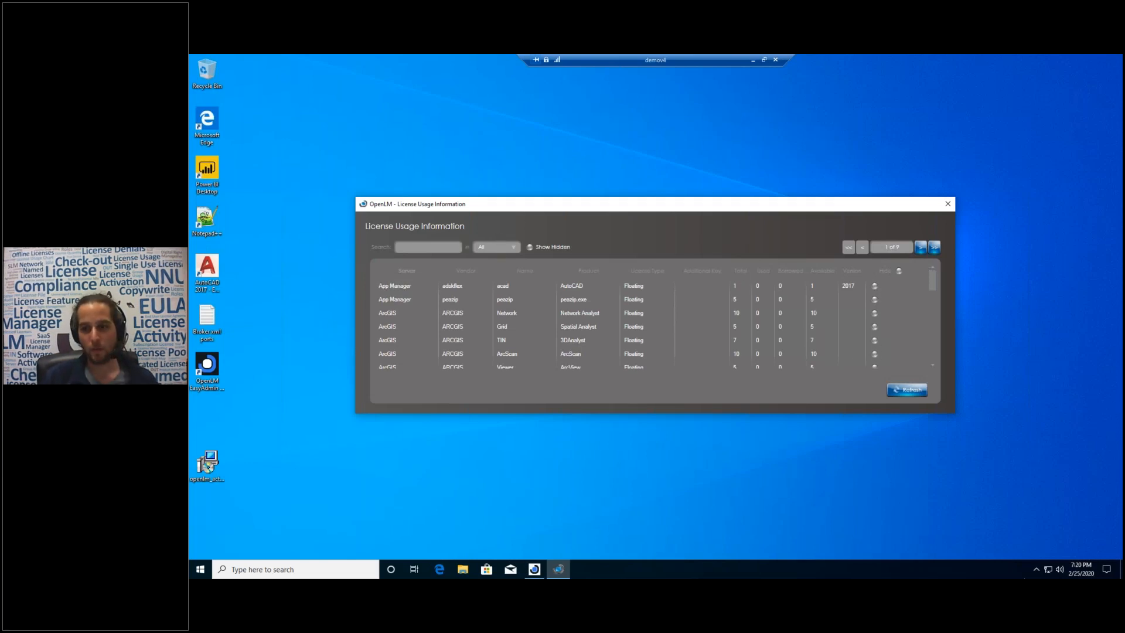
click(1035, 568)
right_click(1055, 532)
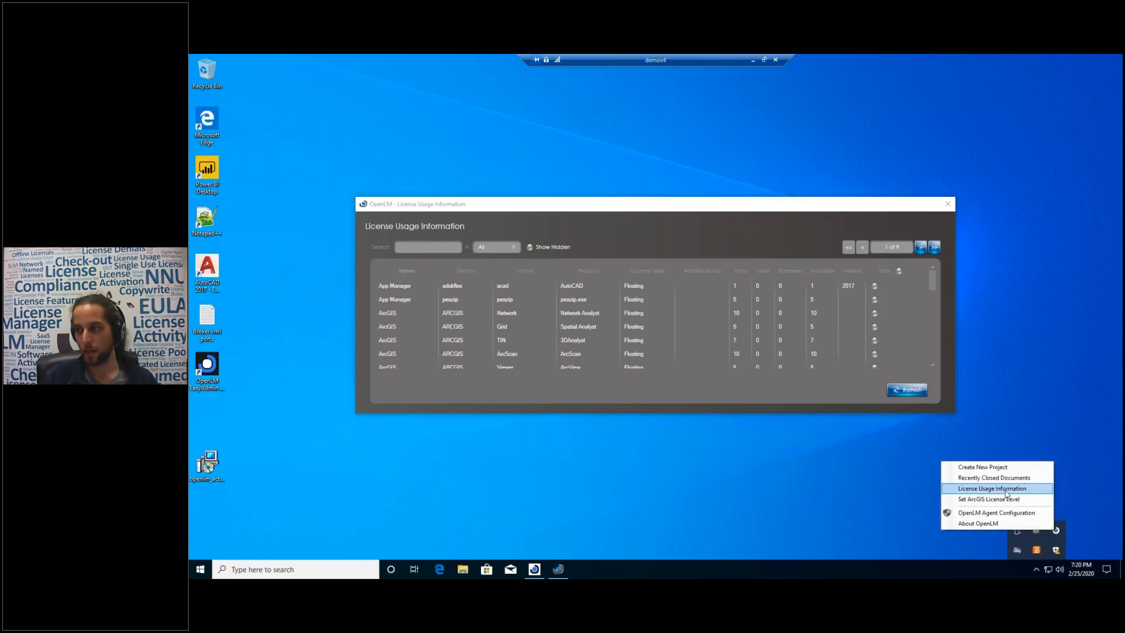
drag(631, 207, 630, 176)
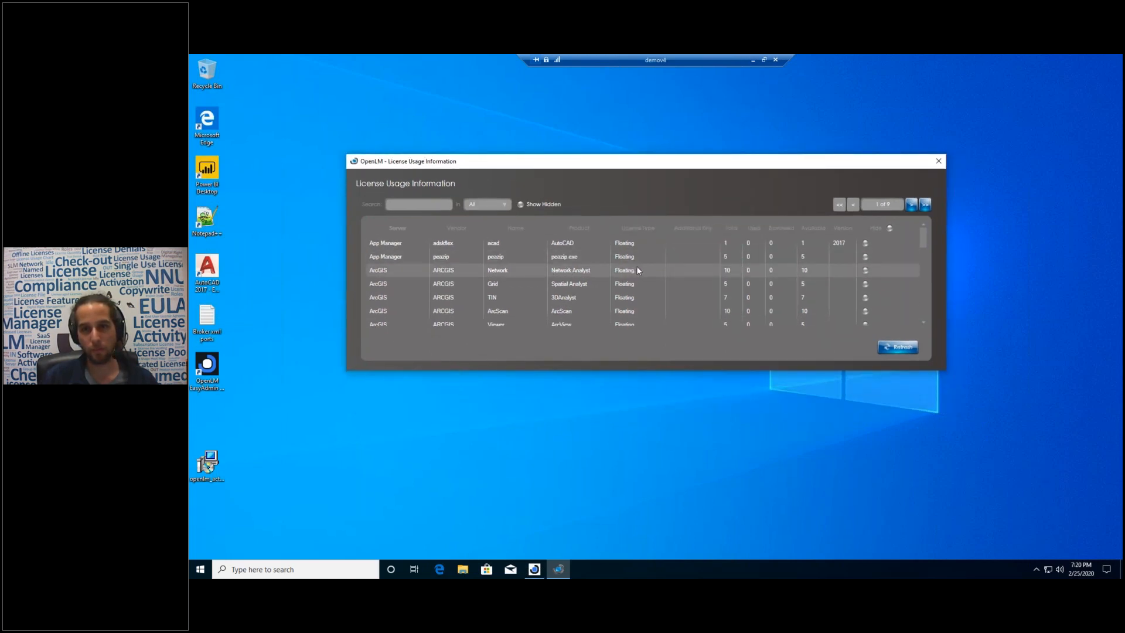
Check which users hold the Autodesk adskflex licenses, then return to the usage table.
scroll(734, 273, down, 5)
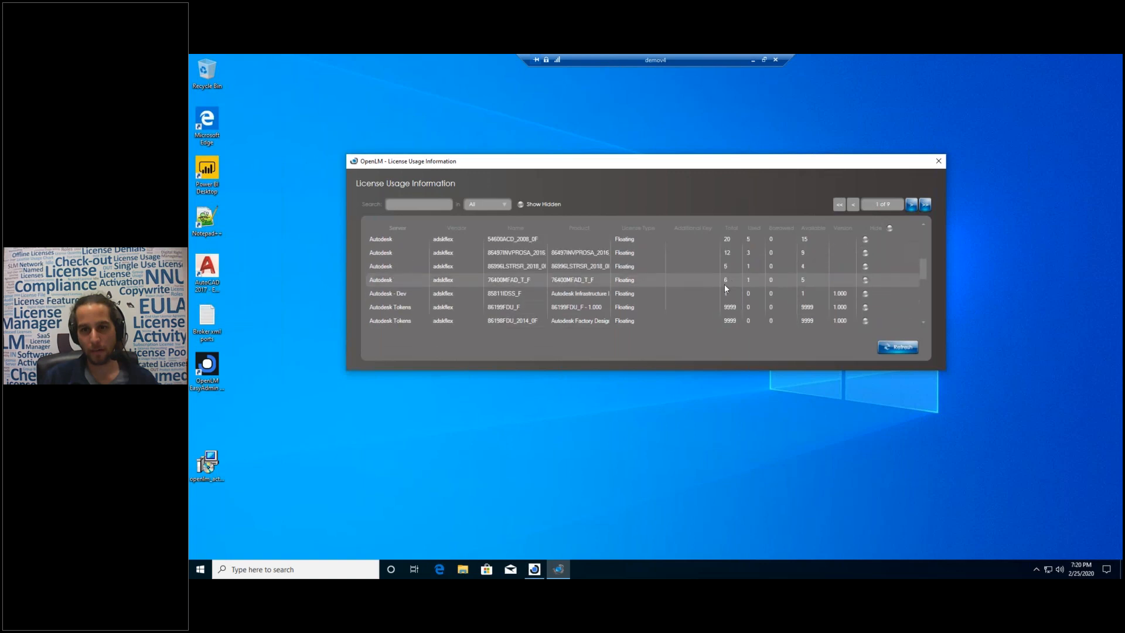
scroll(730, 276, up, 2)
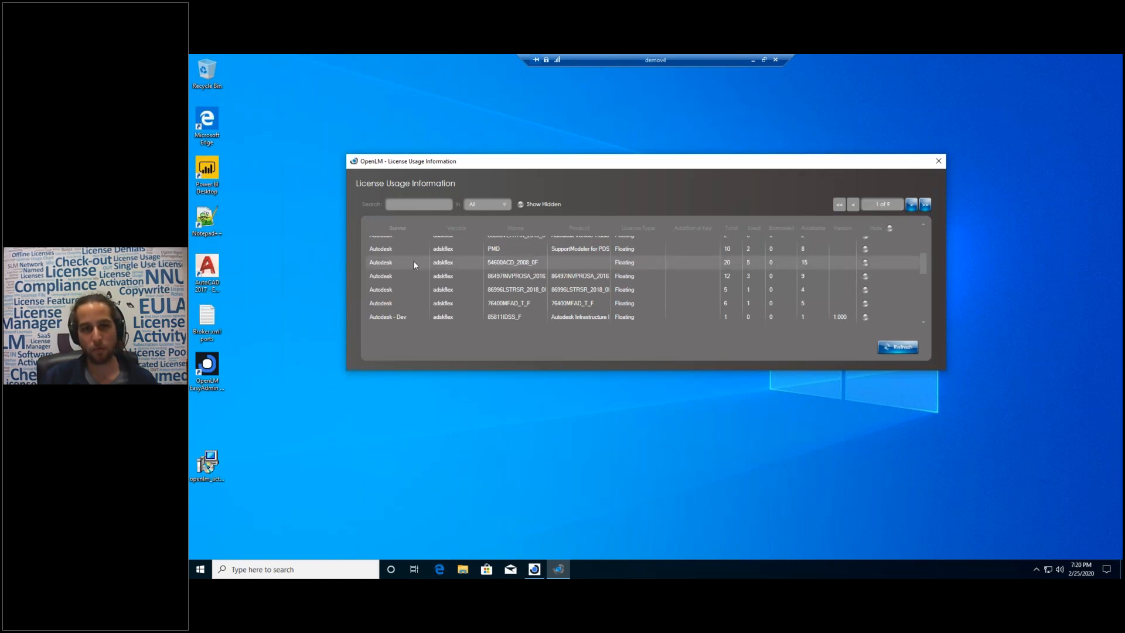
double_click(391, 264)
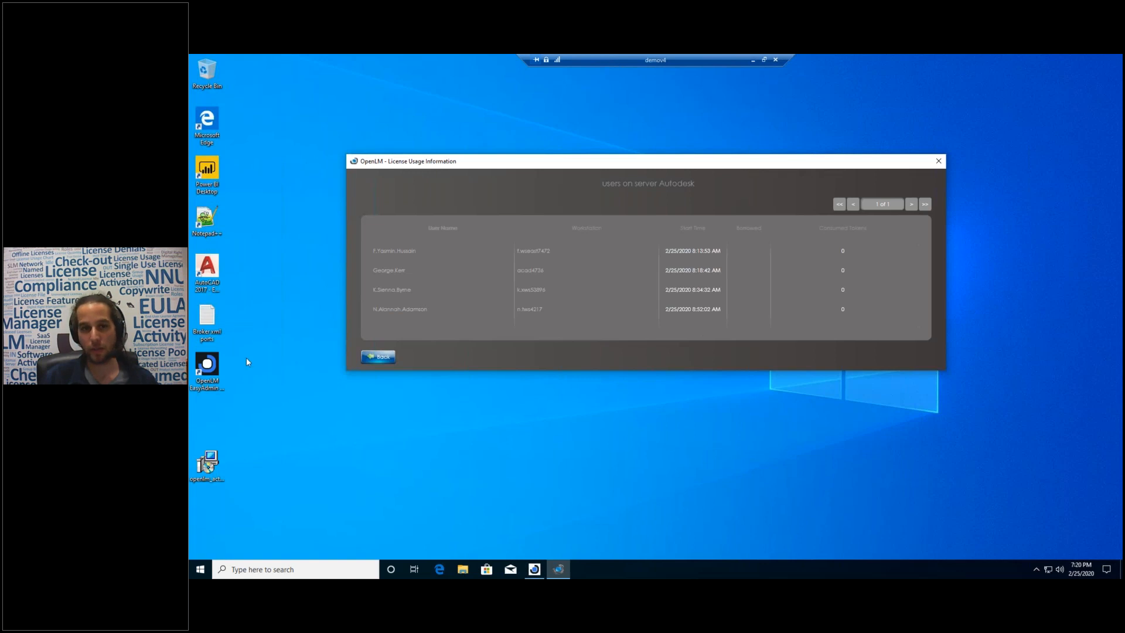
click(379, 356)
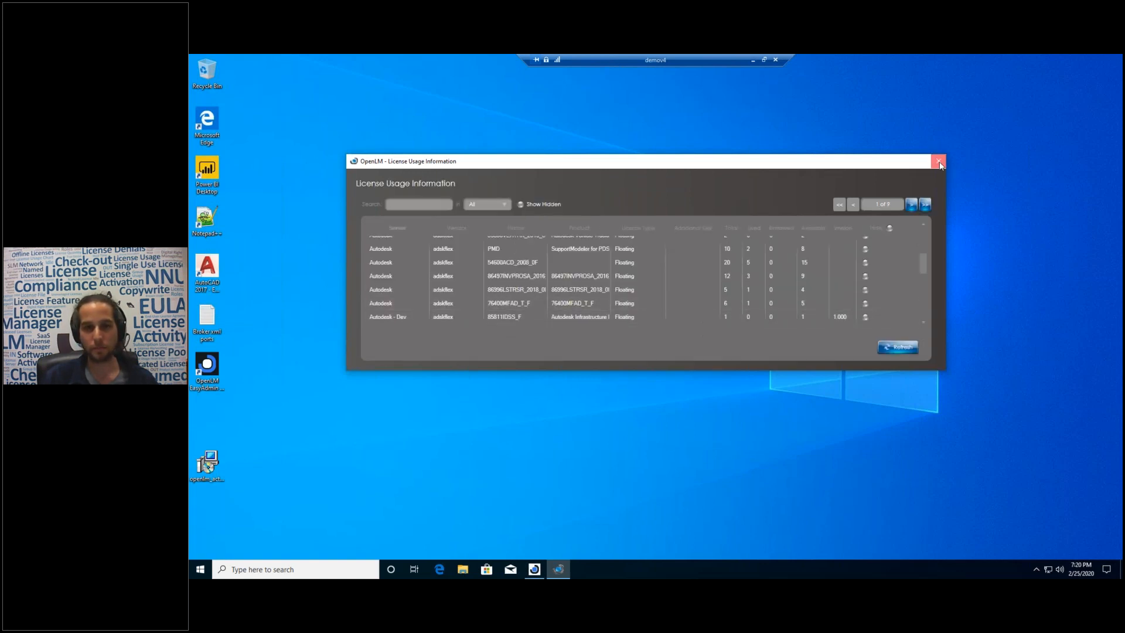
Close the License Usage window and reopen it from the OpenLM Agent tray menu.
click(938, 162)
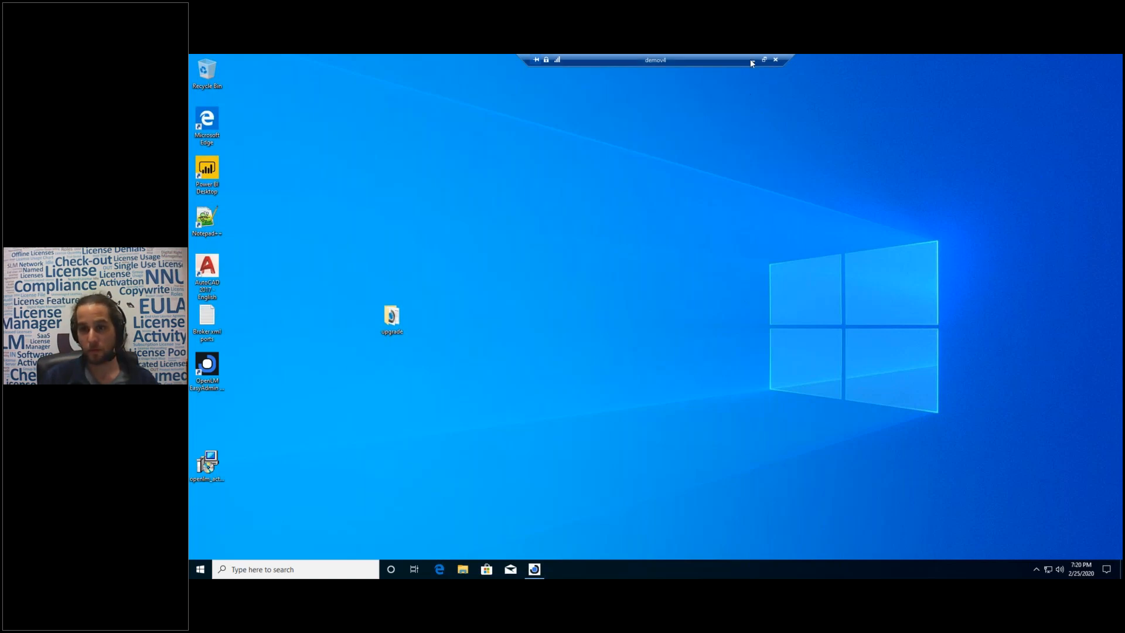
click(1036, 569)
right_click(1056, 531)
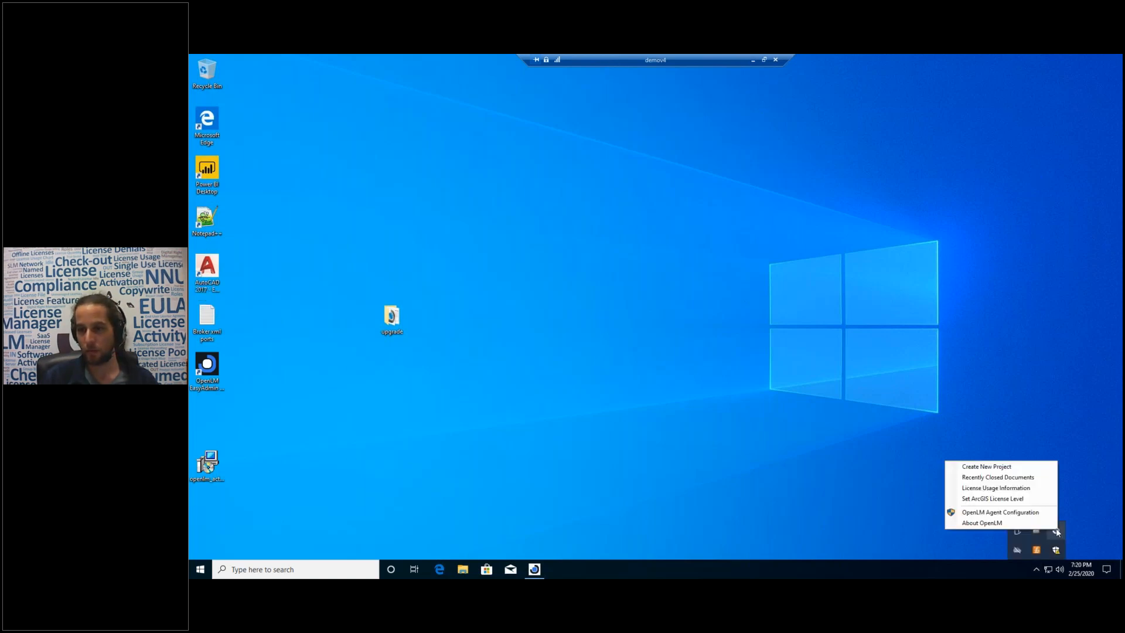
click(1016, 488)
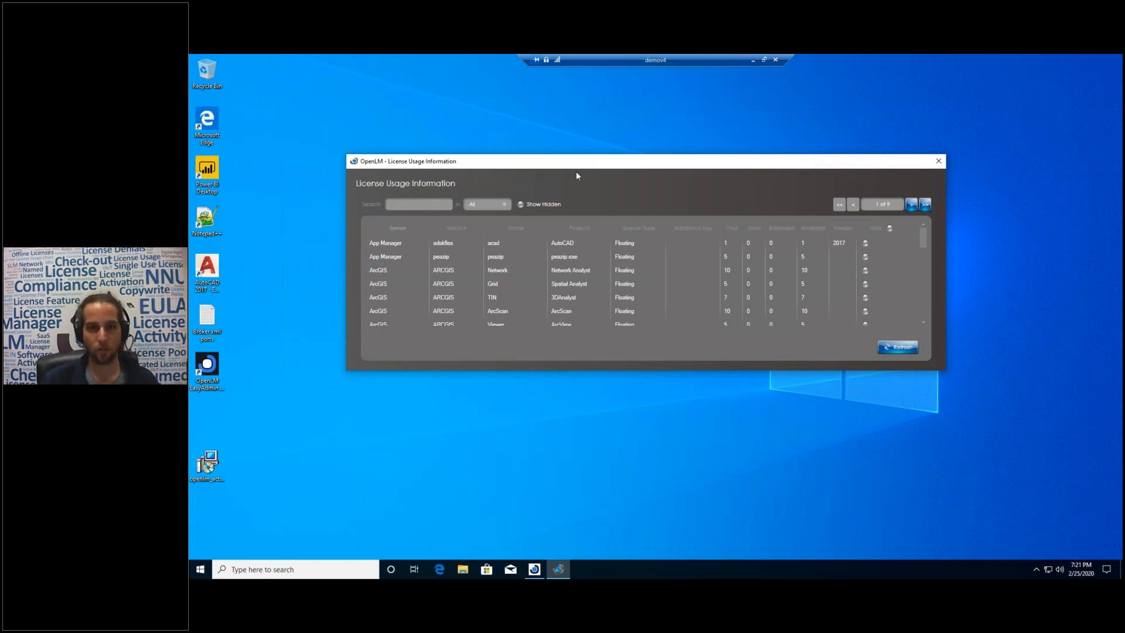
Move and close the usage window, then minimize the demov4 remote session.
drag(571, 166, 567, 224)
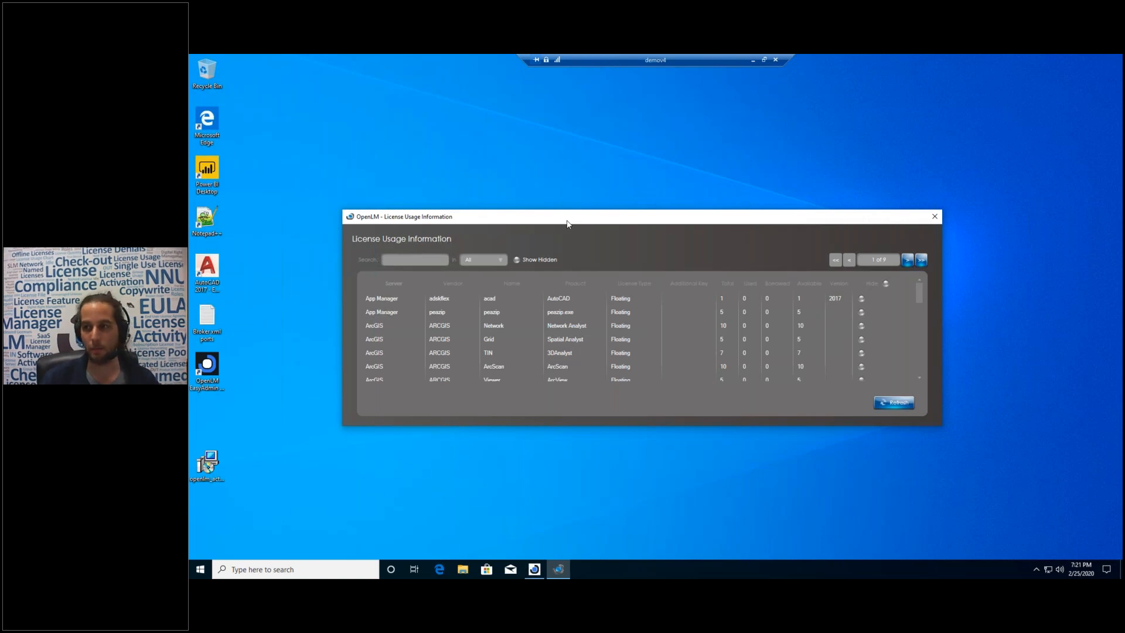
click(935, 216)
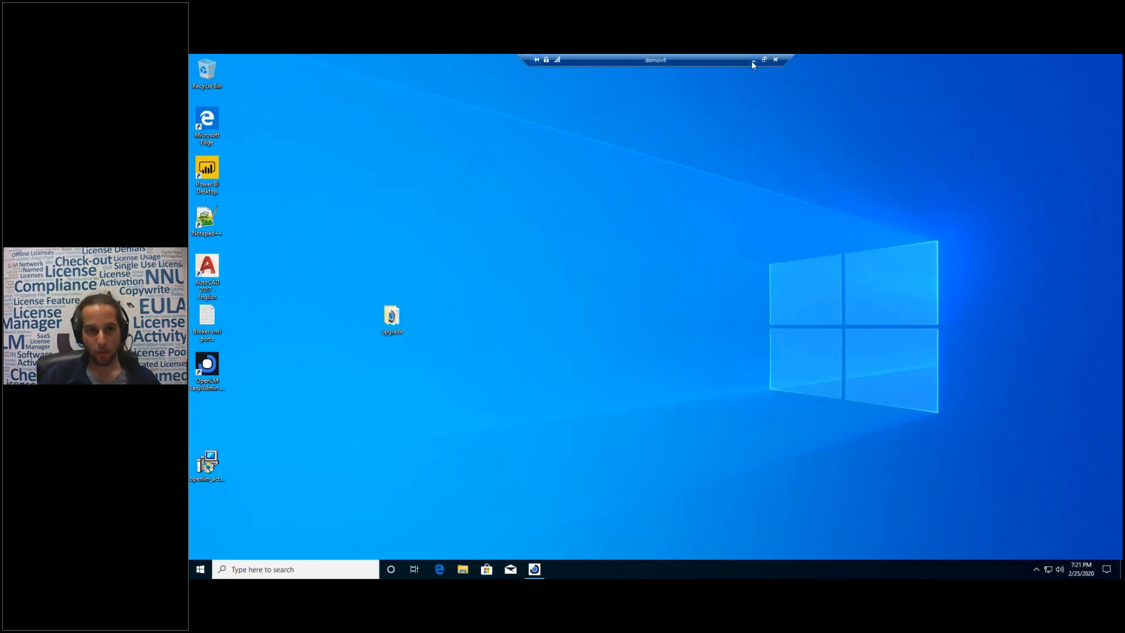
click(752, 61)
Maximize the webinar presentation and step through slides 3–5: Remote Sampling, Broker Assisted, Agent Assisted.
mouse_move(390, 569)
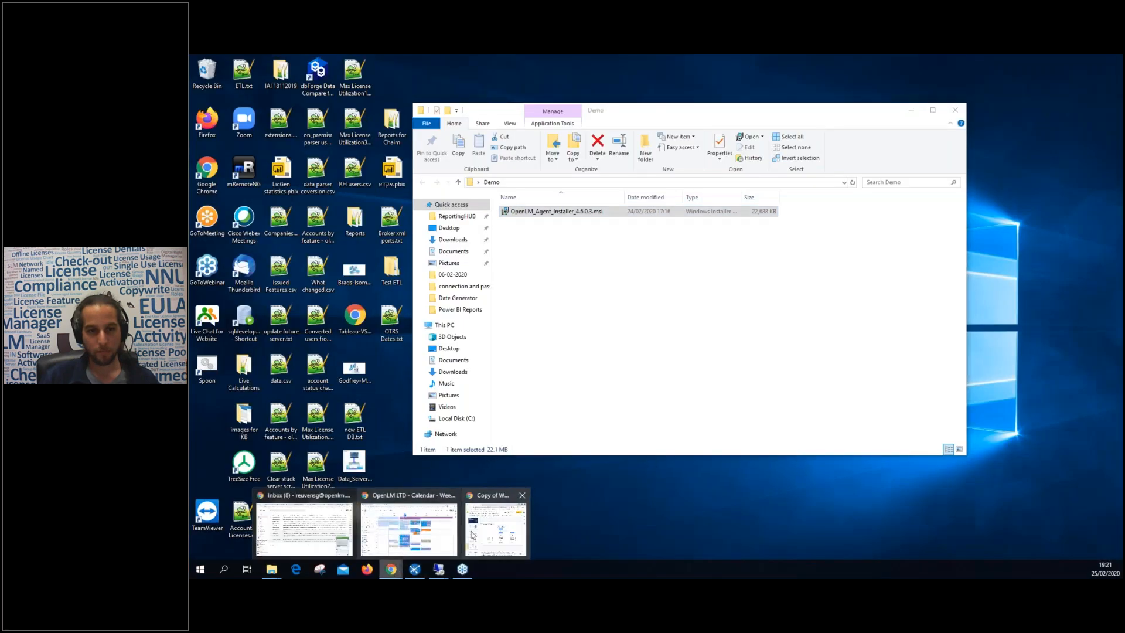
click(472, 535)
key(super+Up)
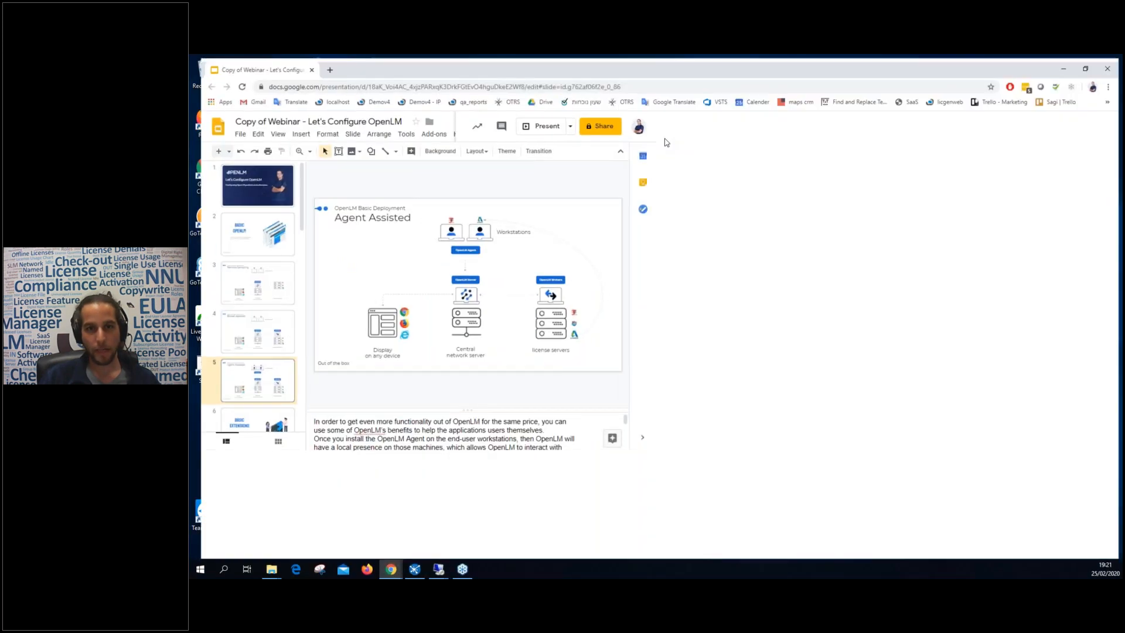
scroll(244, 340, down, 4)
scroll(243, 340, up, 3)
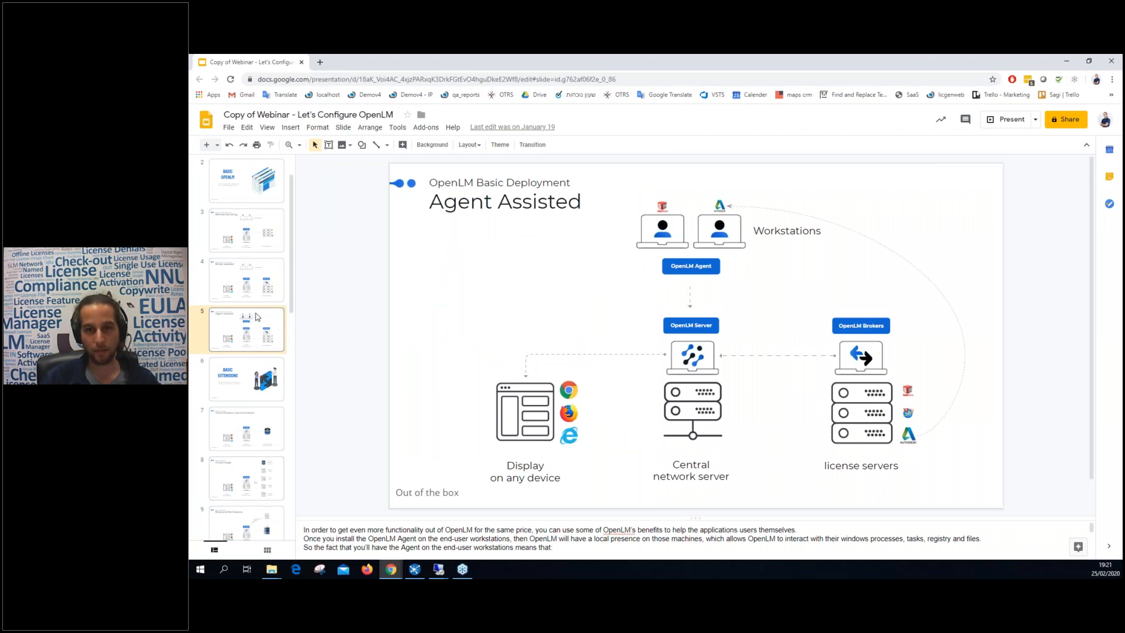
click(257, 244)
click(256, 275)
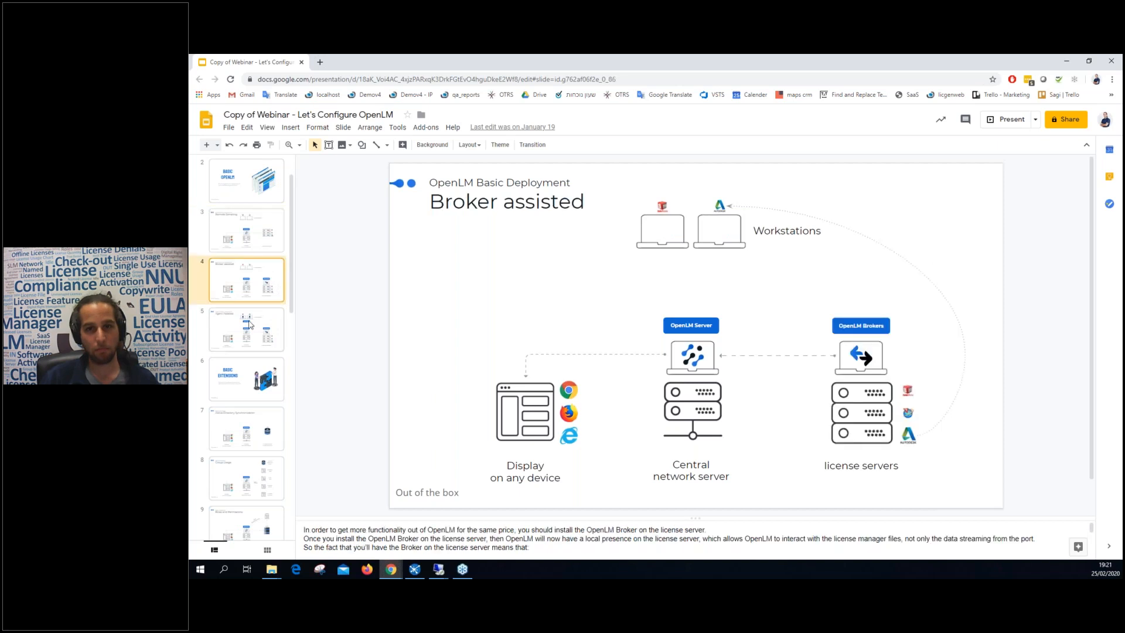
click(252, 323)
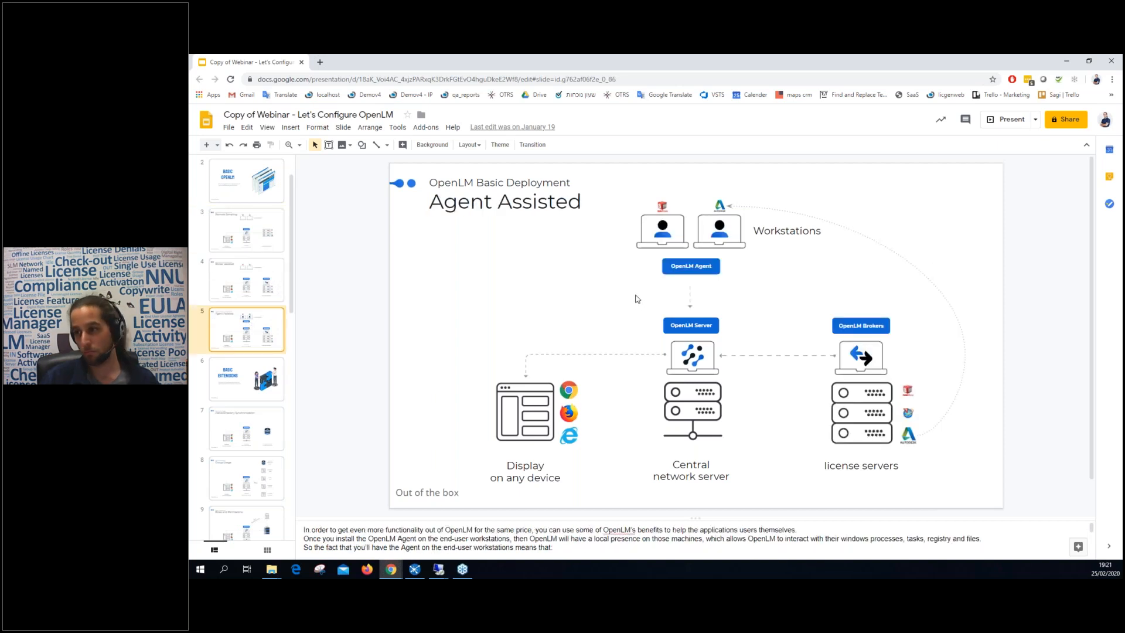
Highlight the Brokers, workstations and OpenLM Server parts of the Agent Assisted diagram.
drag(825, 289, 888, 373)
click(817, 315)
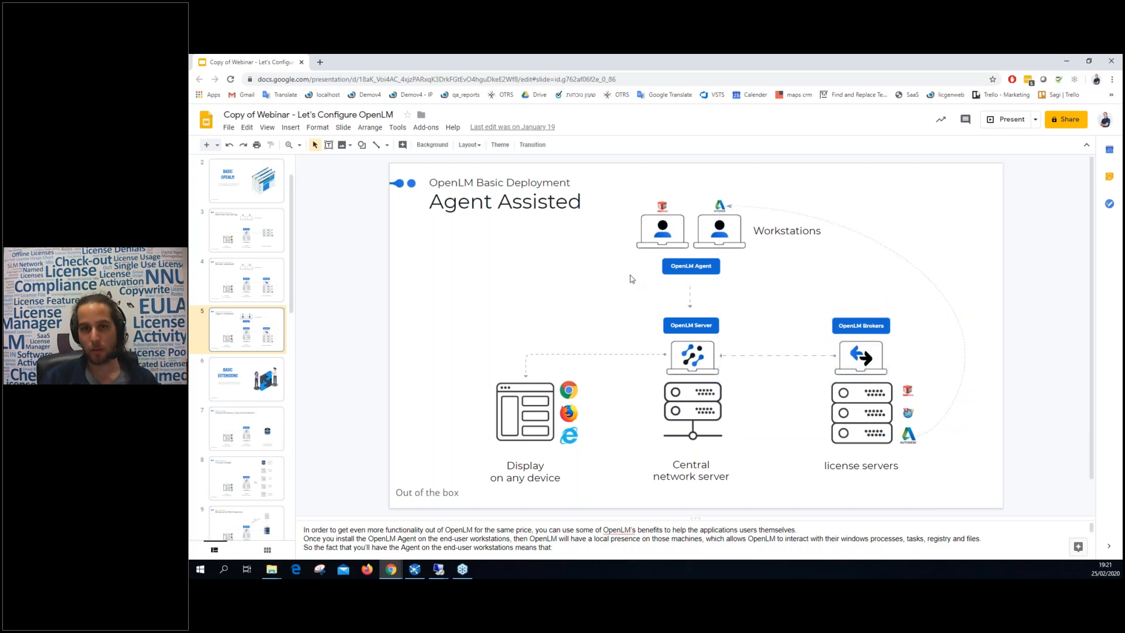
drag(734, 249, 737, 251)
click(570, 318)
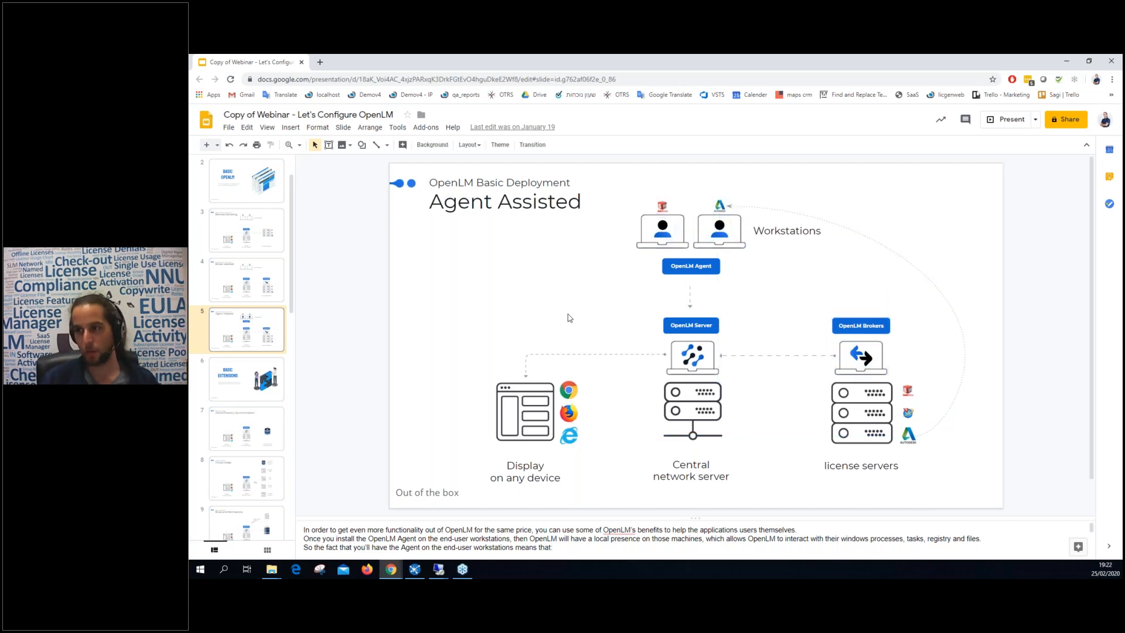
drag(652, 317, 760, 404)
click(759, 486)
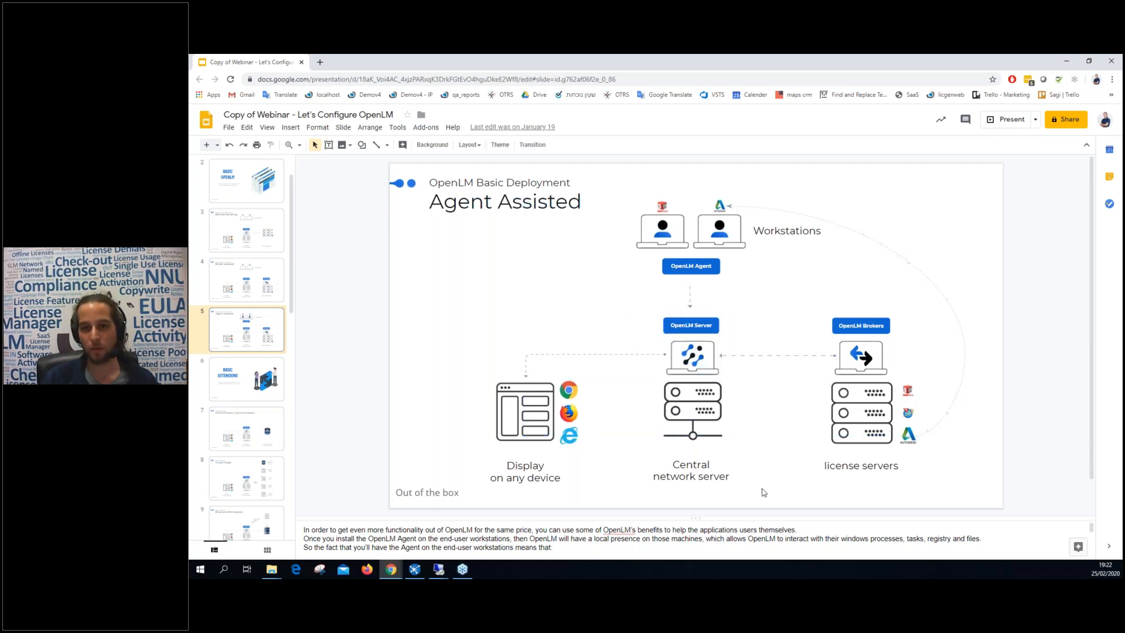
Go to slide 14 'Actual Usage' and bring the demov4 remote desktop back up.
scroll(252, 410, down, 8)
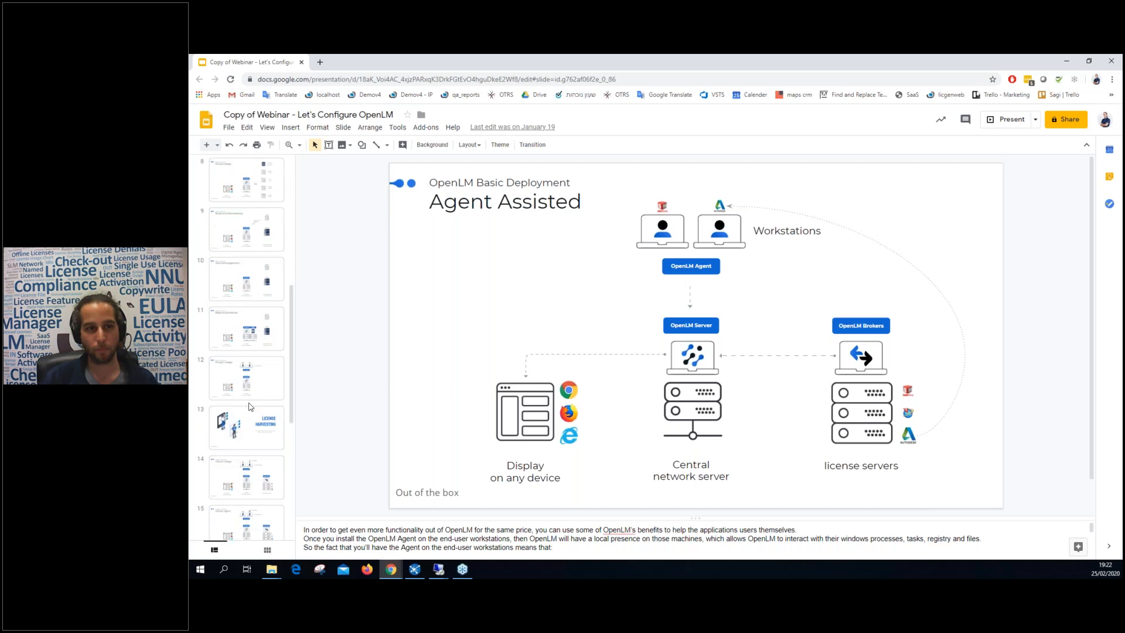
click(242, 289)
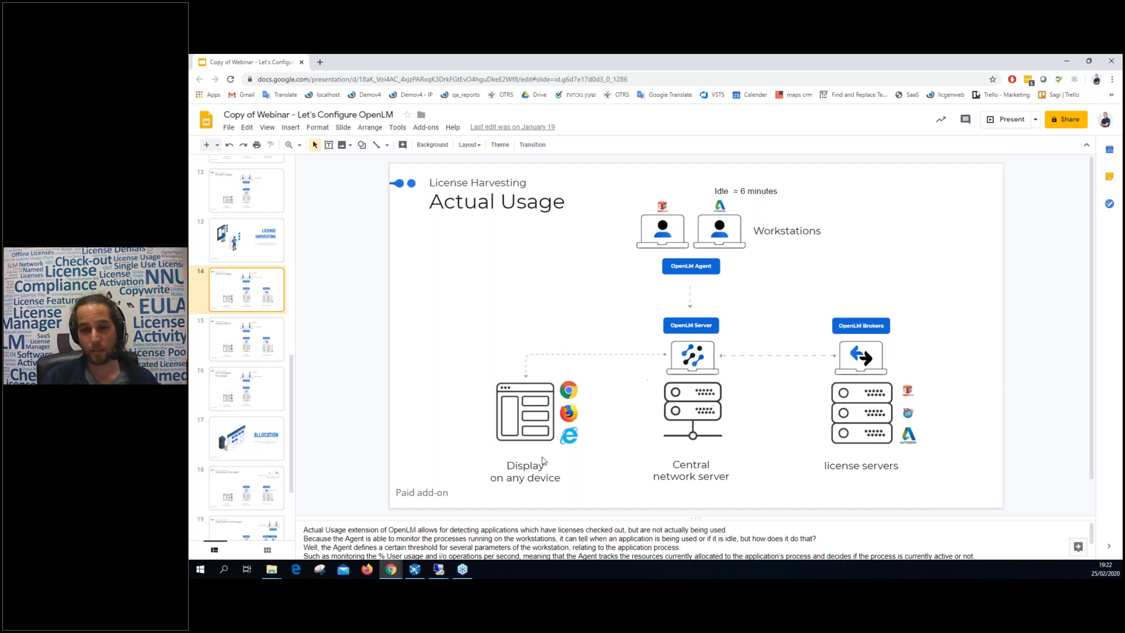
click(527, 525)
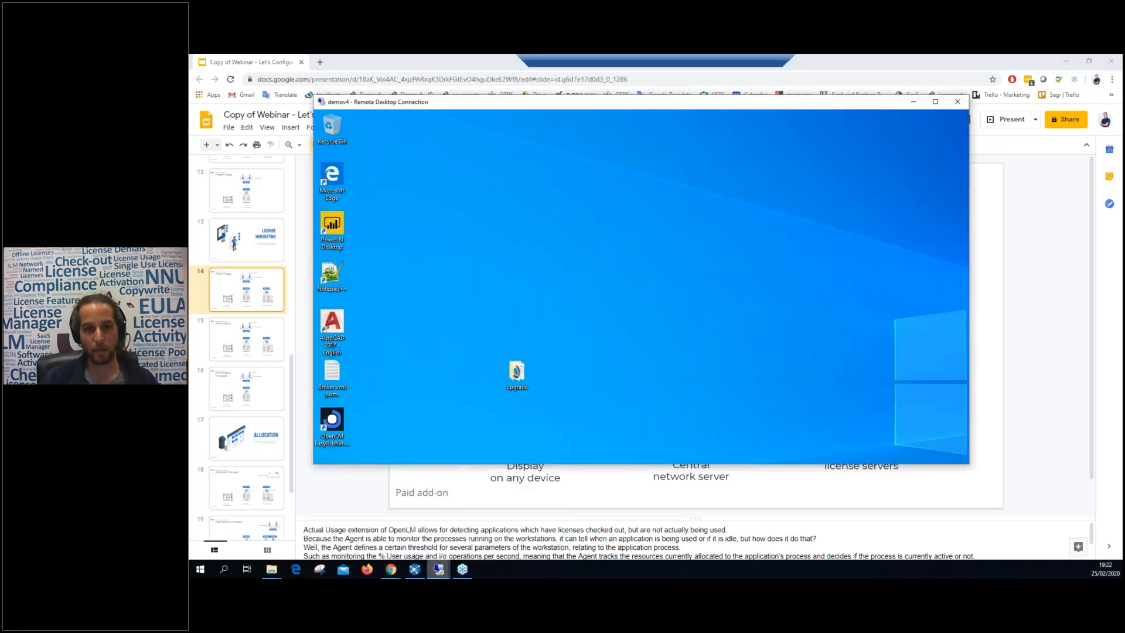
Launch AutoCAD 2017 from its desktop shortcut and minimize it once the start window loads.
double_click(207, 271)
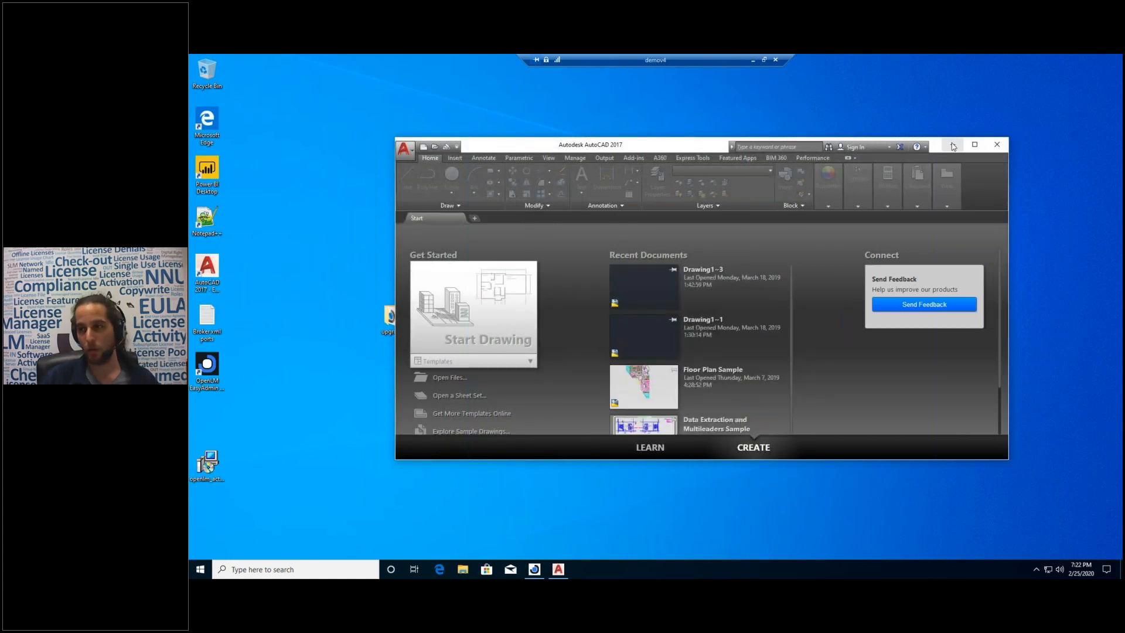
click(953, 145)
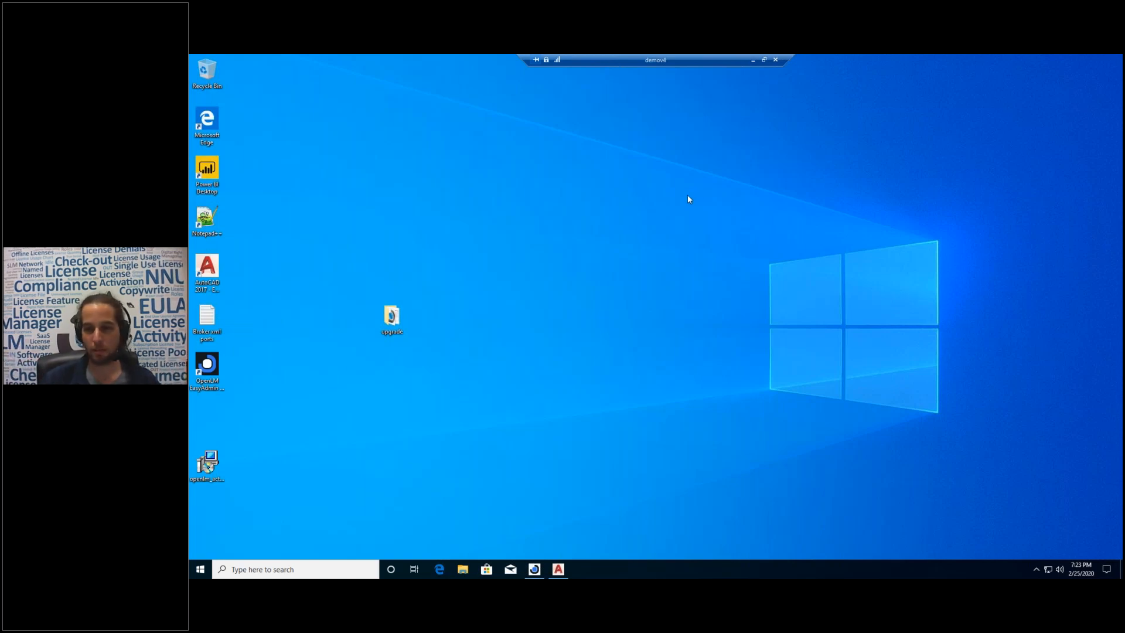
Restore the OpenLM Server Options window from the taskbar, then minimize it again.
click(533, 569)
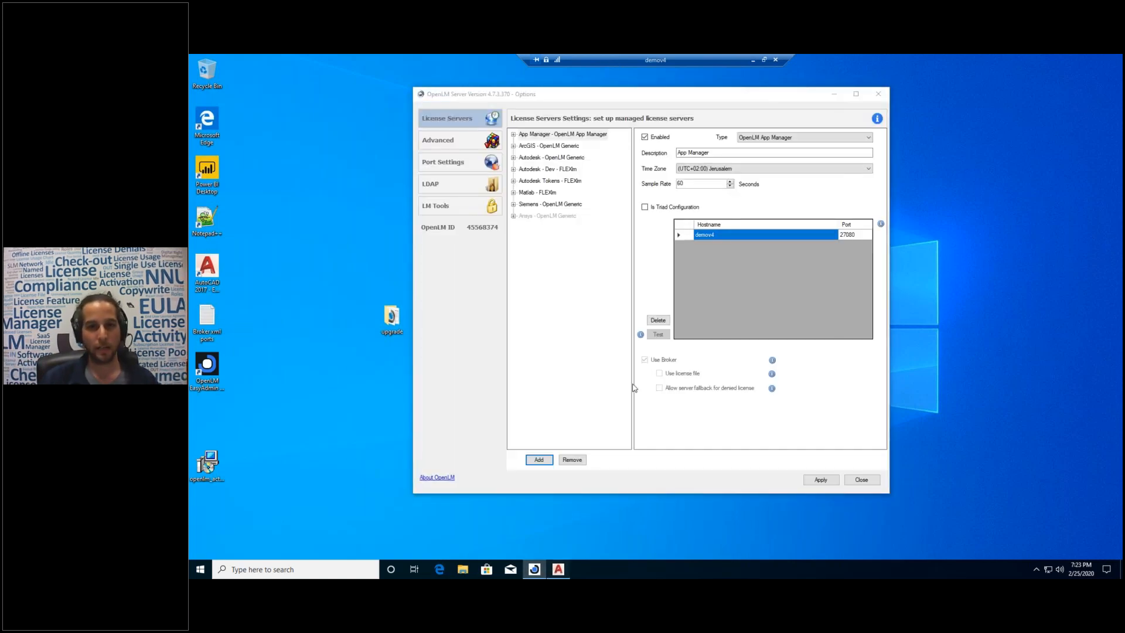
click(833, 94)
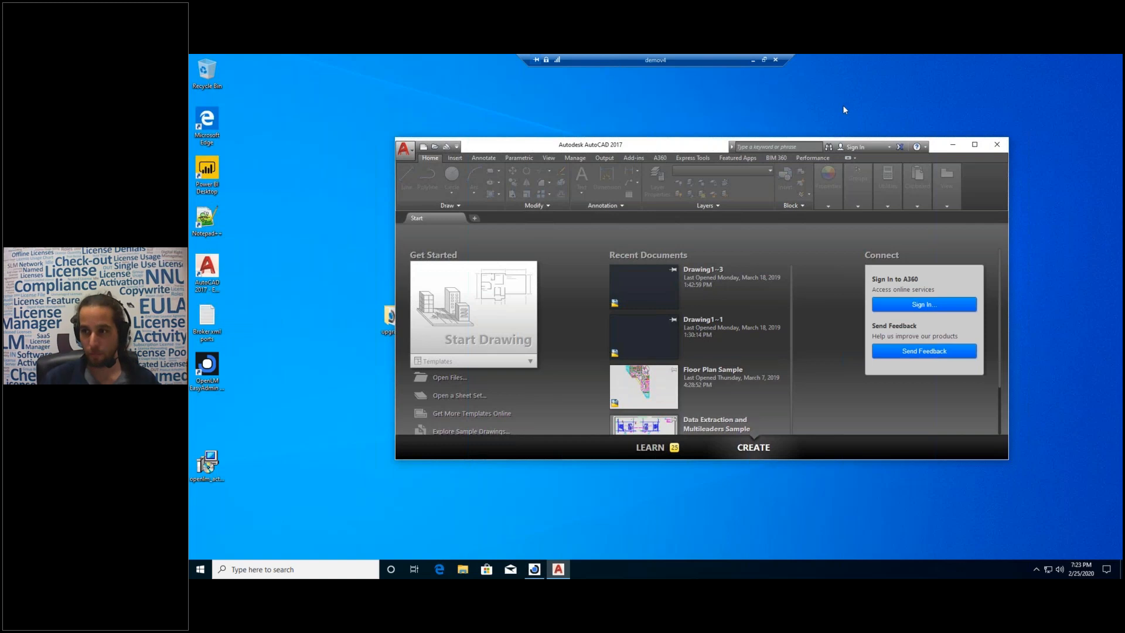
Minimize the remote session and load the EasyAdmin web interface in a new Chrome tab.
click(752, 59)
key(ctrl+t)
click(381, 95)
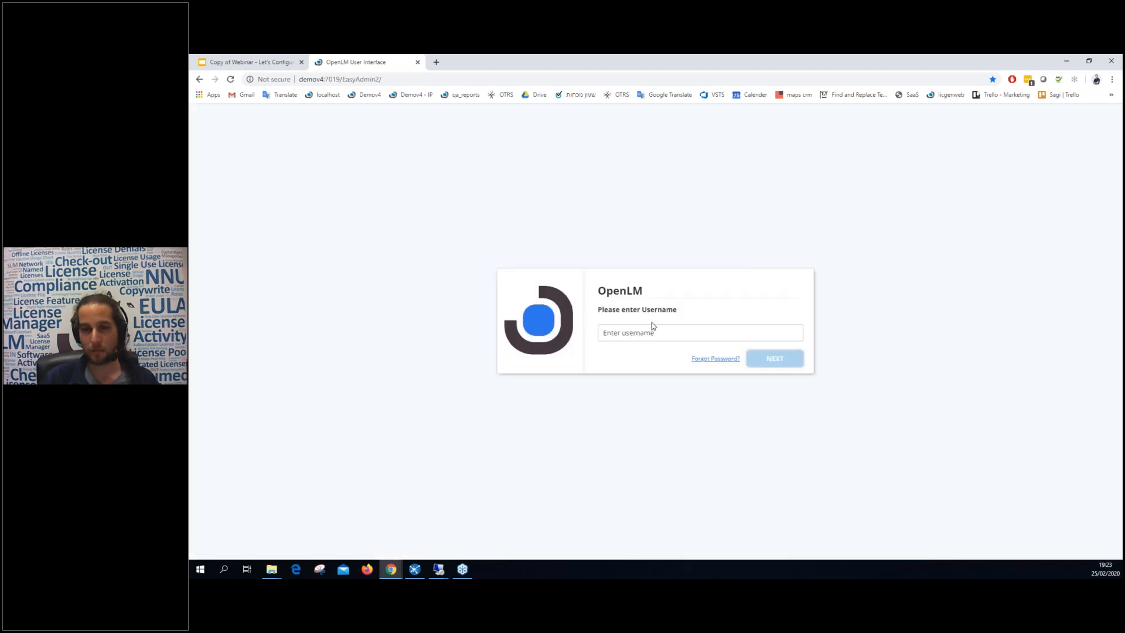
Log in as admin and open the used licenses for the Autodesk - Dev server.
click(649, 332)
text(admin)
key(Return)
text(••••••••••••)
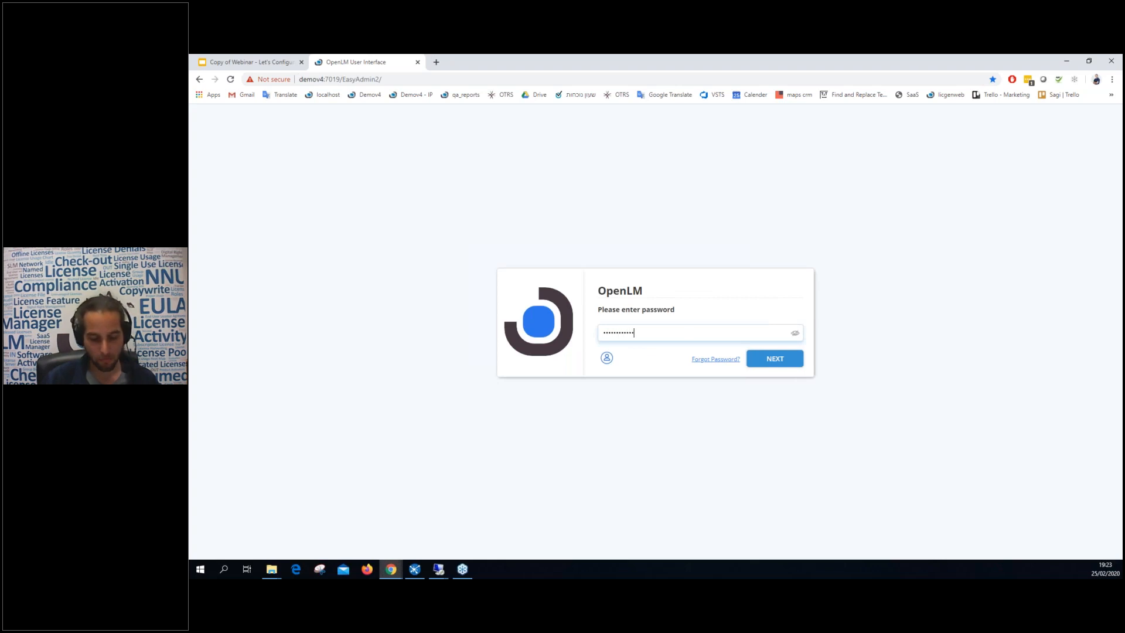
key(Return)
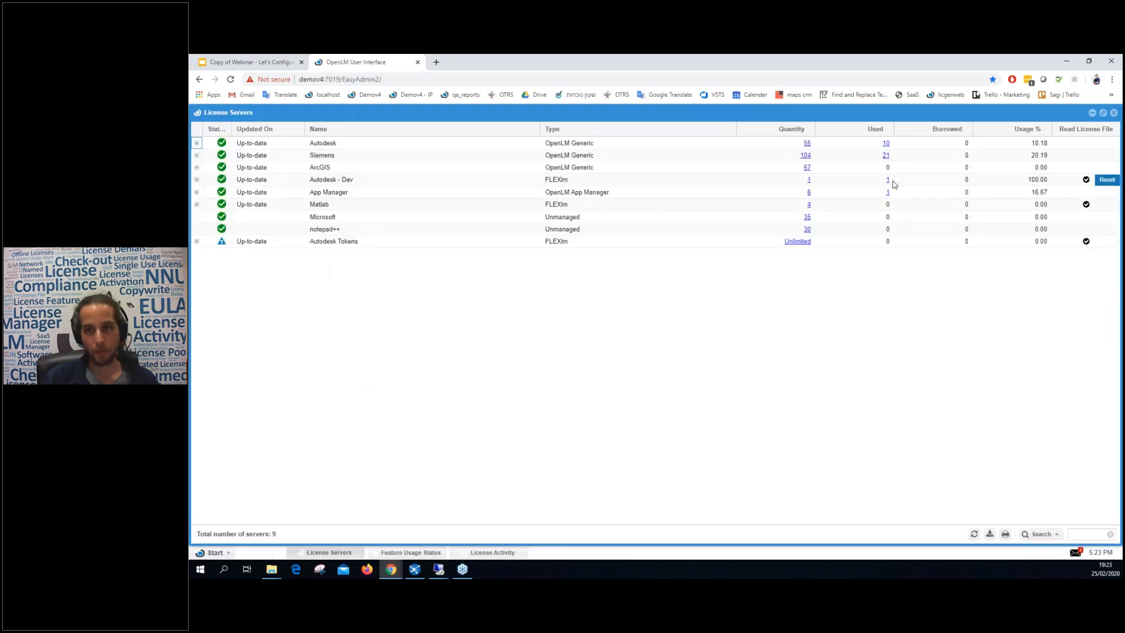
click(365, 182)
click(887, 181)
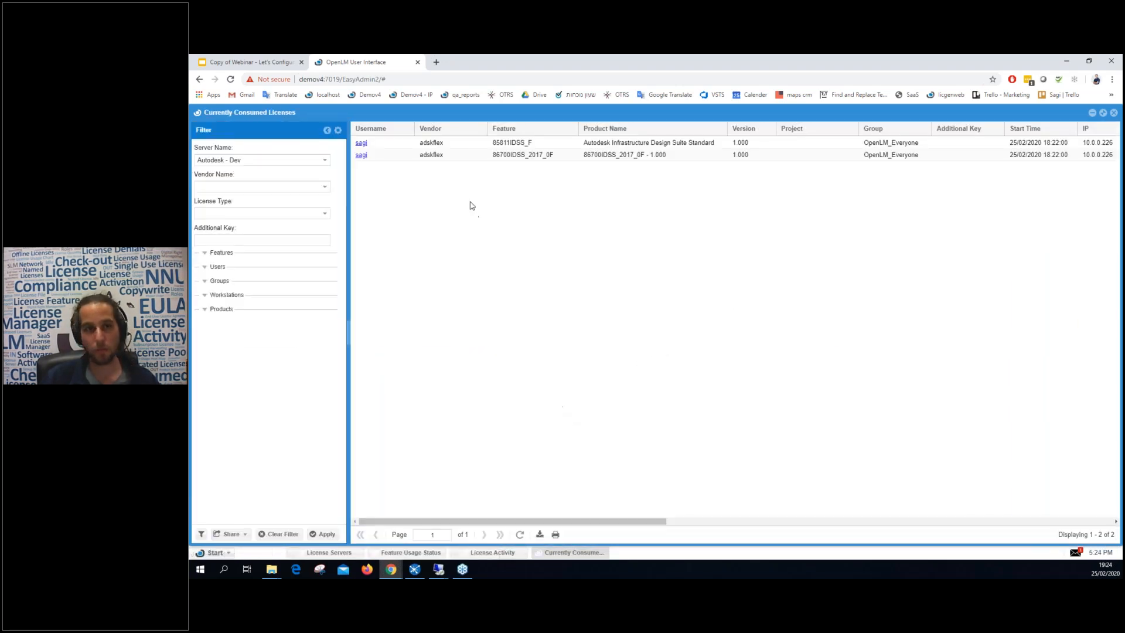
Select the two consumed license rows and scroll the grid across their workstation and IP columns.
click(468, 154)
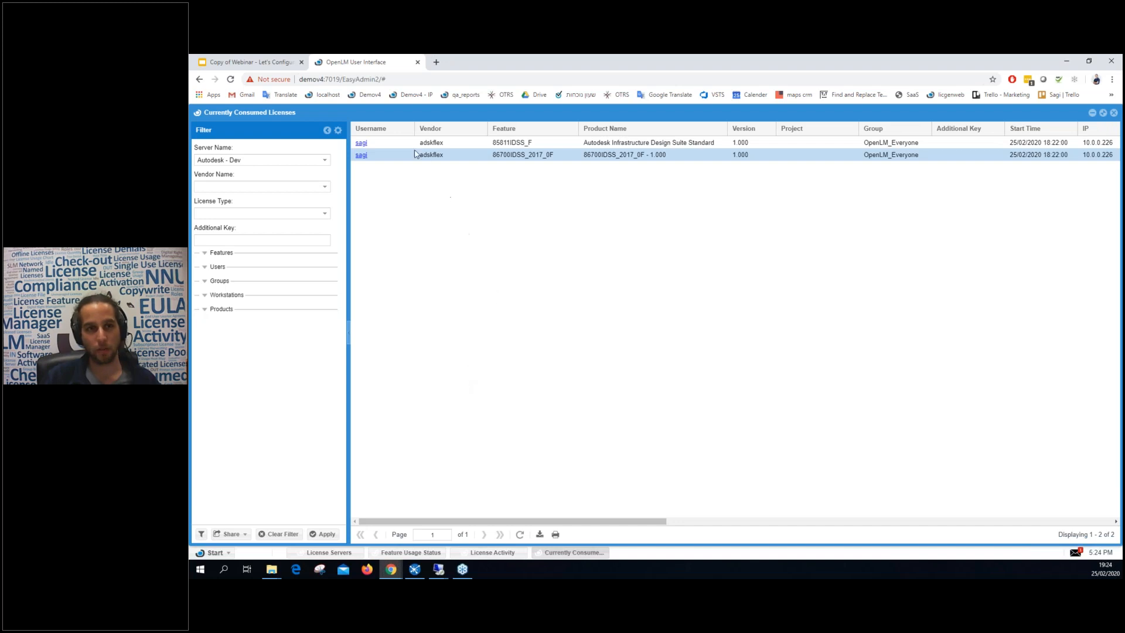
mouse_move(553, 518)
mouse_down()
mouse_move(603, 527)
mouse_move(553, 522)
mouse_up()
click(485, 154)
click(774, 143)
drag(656, 524, 924, 526)
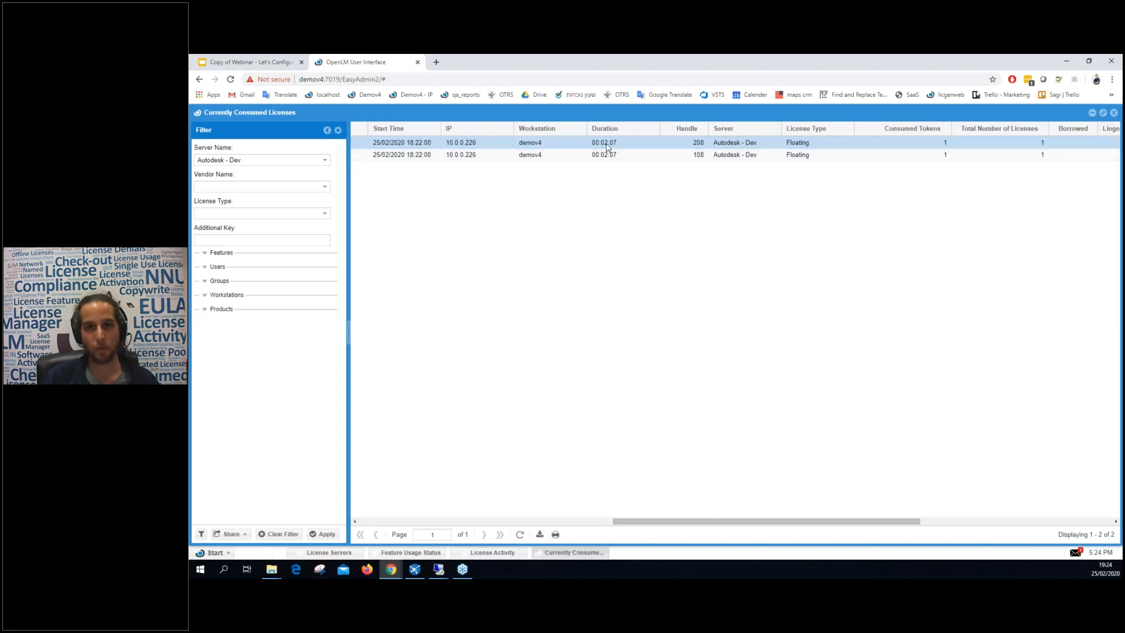
click(546, 154)
mouse_move(671, 525)
mouse_down()
mouse_move(808, 526)
mouse_move(659, 530)
mouse_up()
click(487, 144)
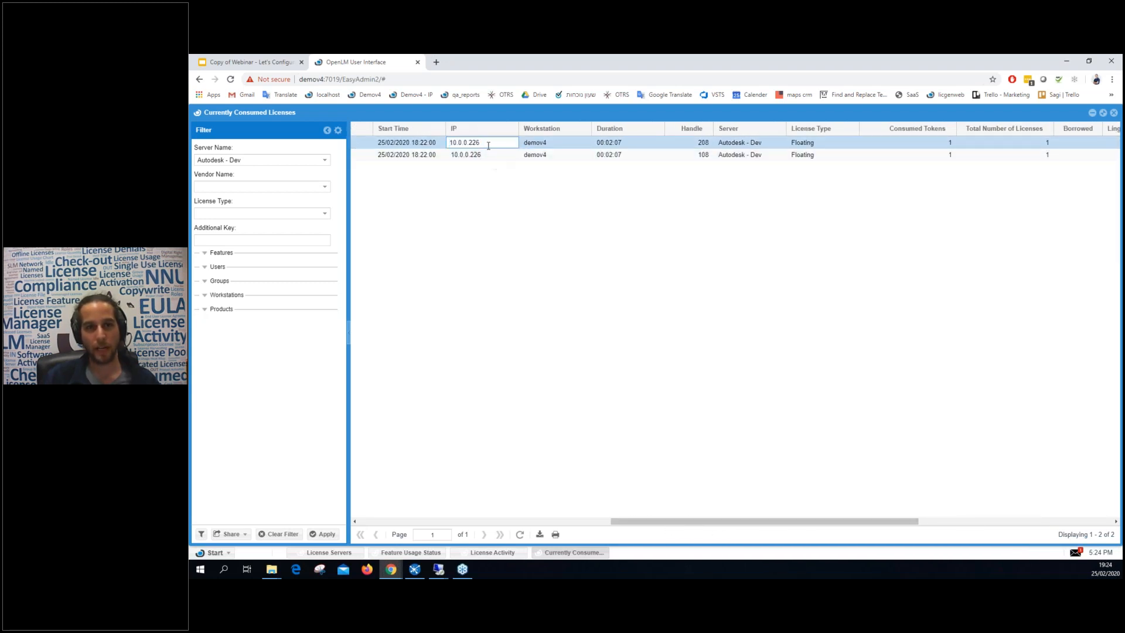
drag(677, 525, 843, 520)
Inspect the recent idle period column and refresh so both sessions show 00:01:02 idle.
double_click(960, 144)
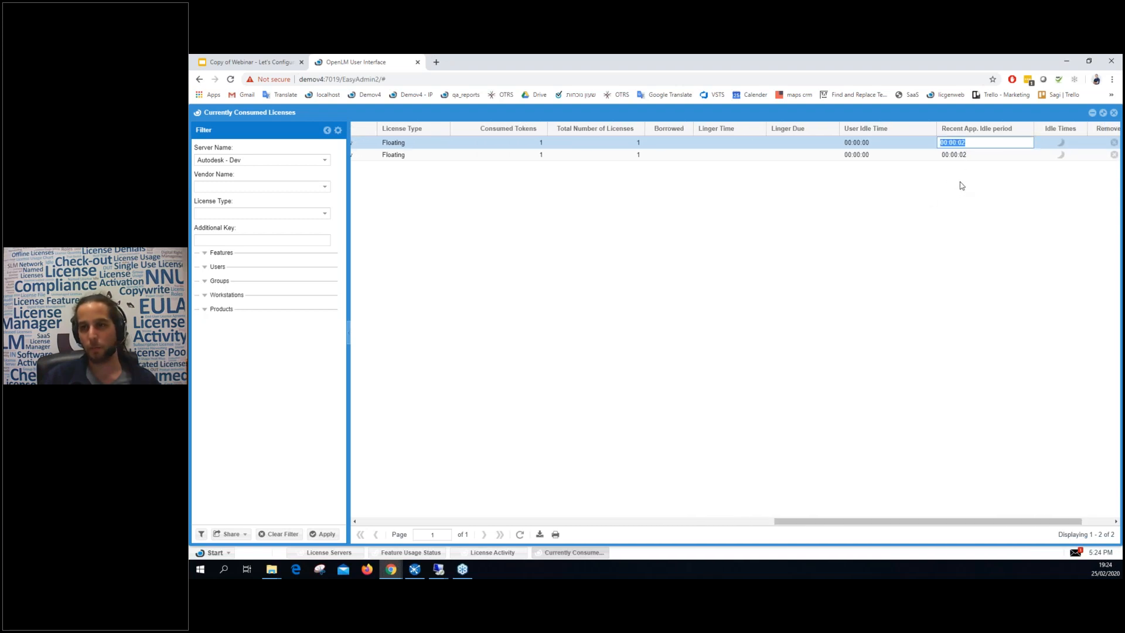
drag(931, 525, 962, 525)
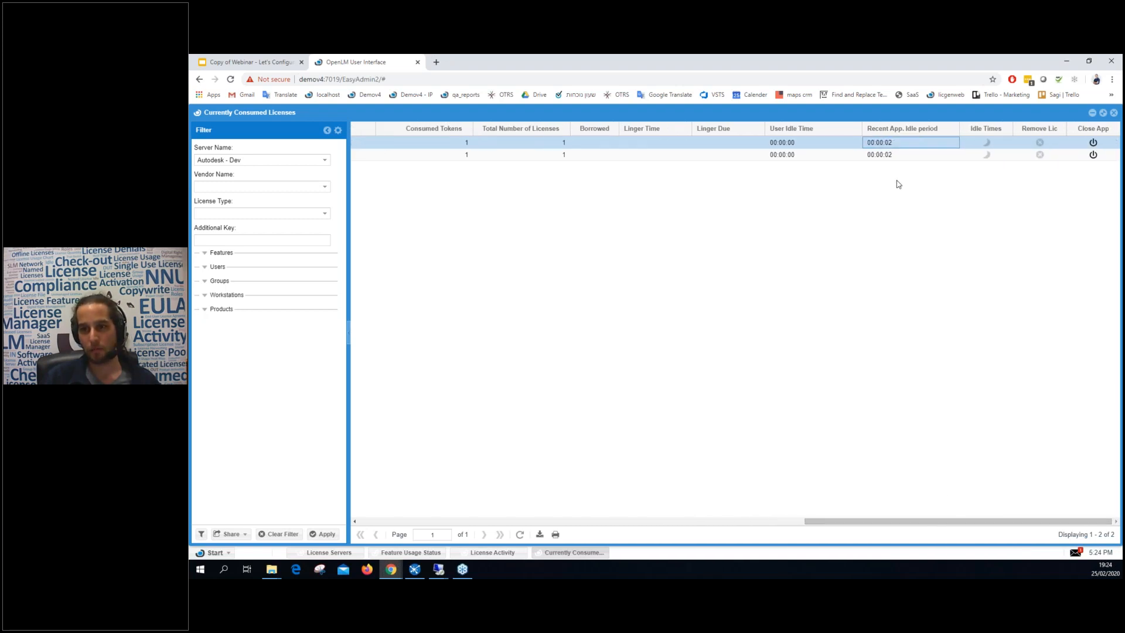
click(523, 533)
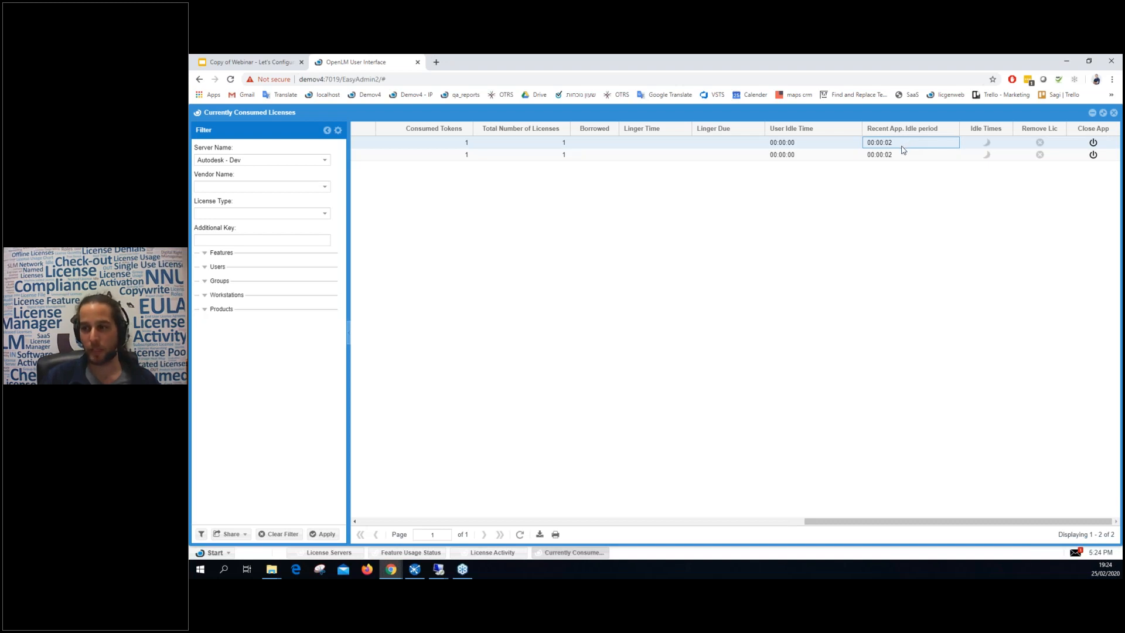
click(519, 534)
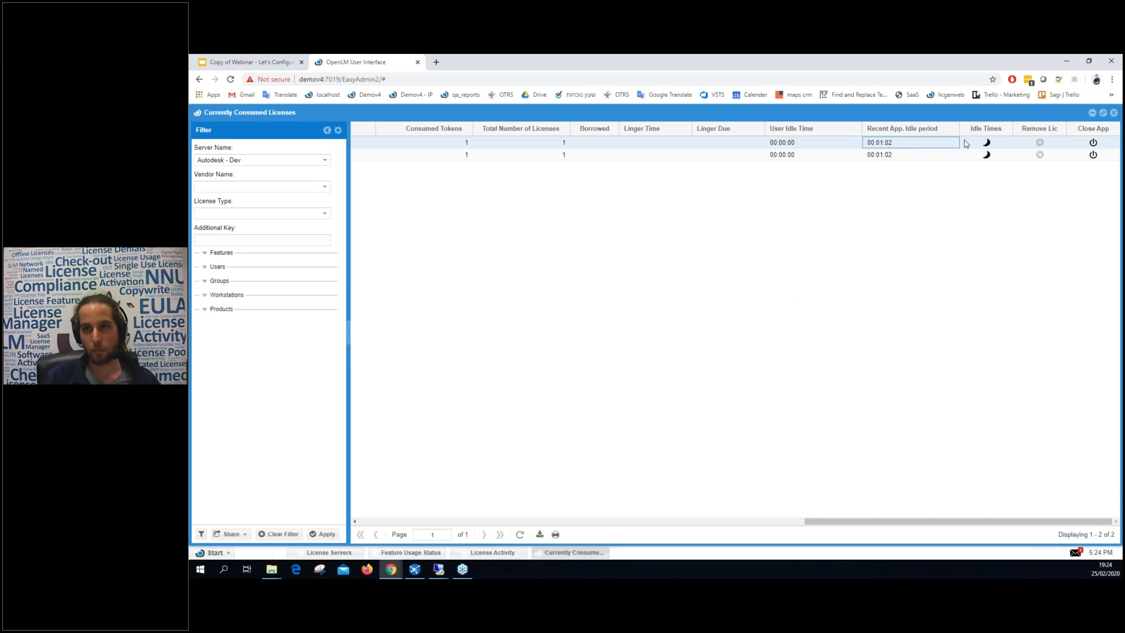
click(986, 143)
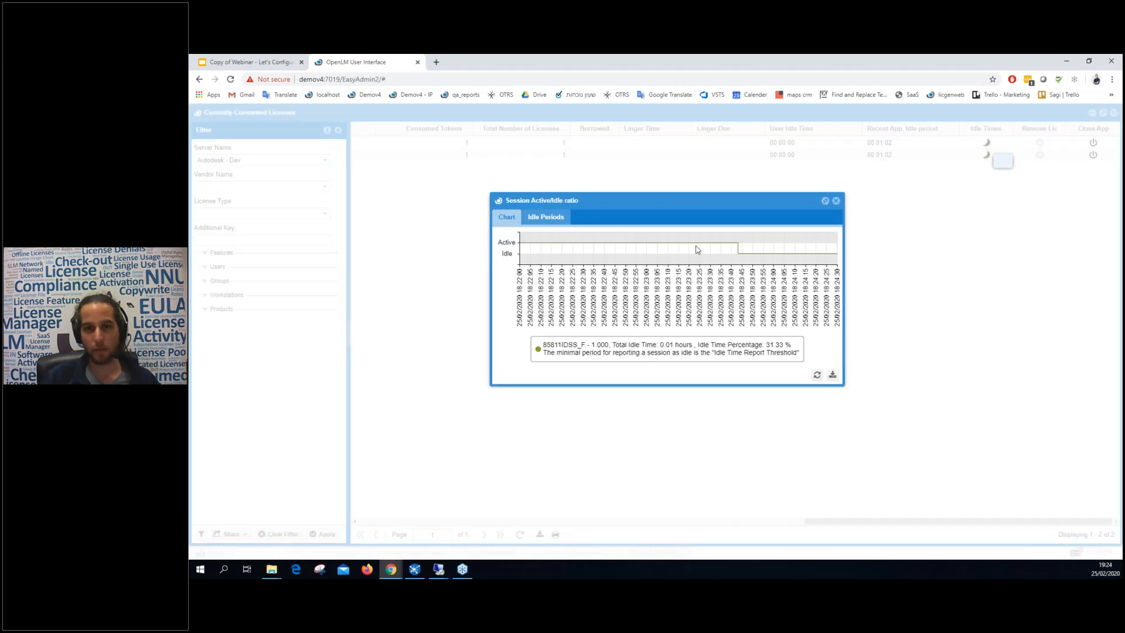
mouse_move(739, 256)
click(545, 218)
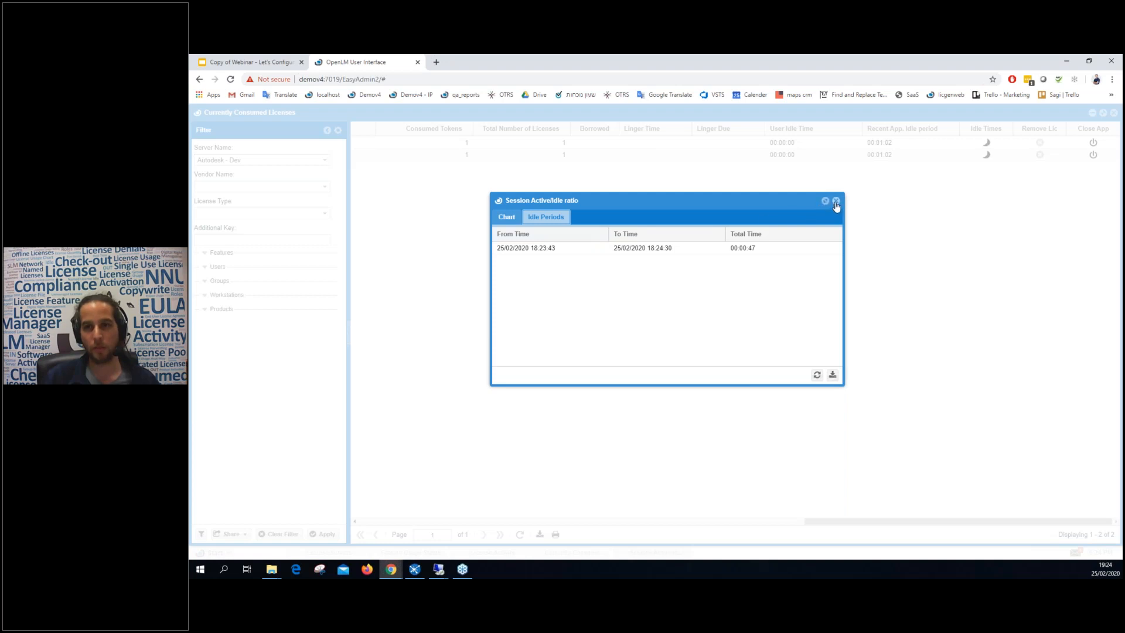
click(836, 200)
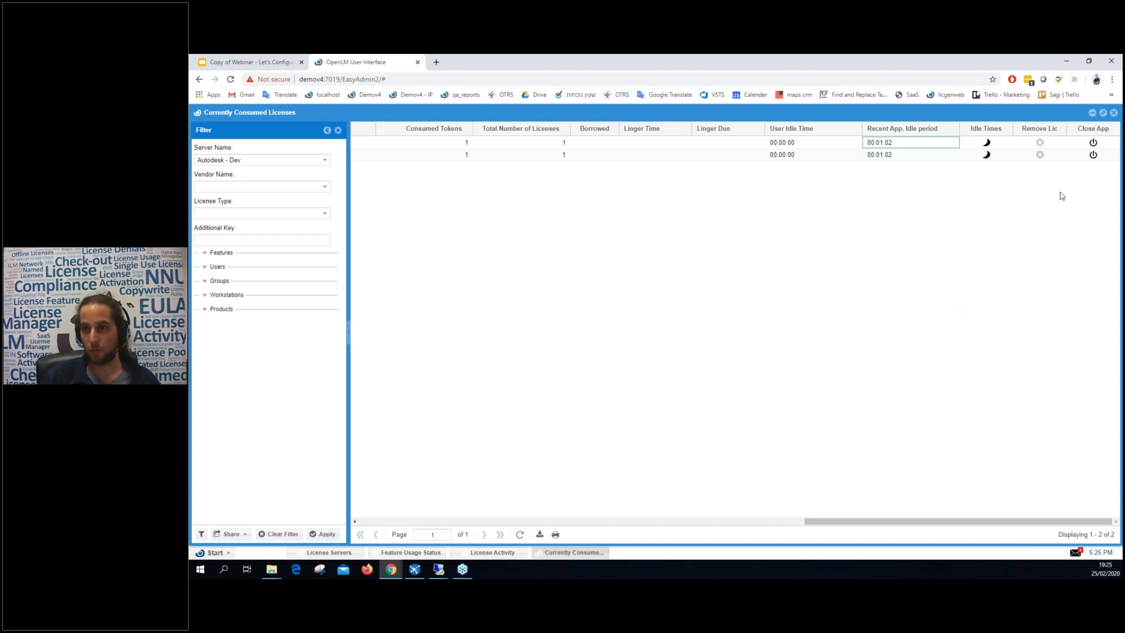
Request Close App for both AutoCAD sessions, confirming each, then bring up the workstation's remote desktop.
click(1092, 142)
click(641, 353)
click(1093, 155)
click(637, 353)
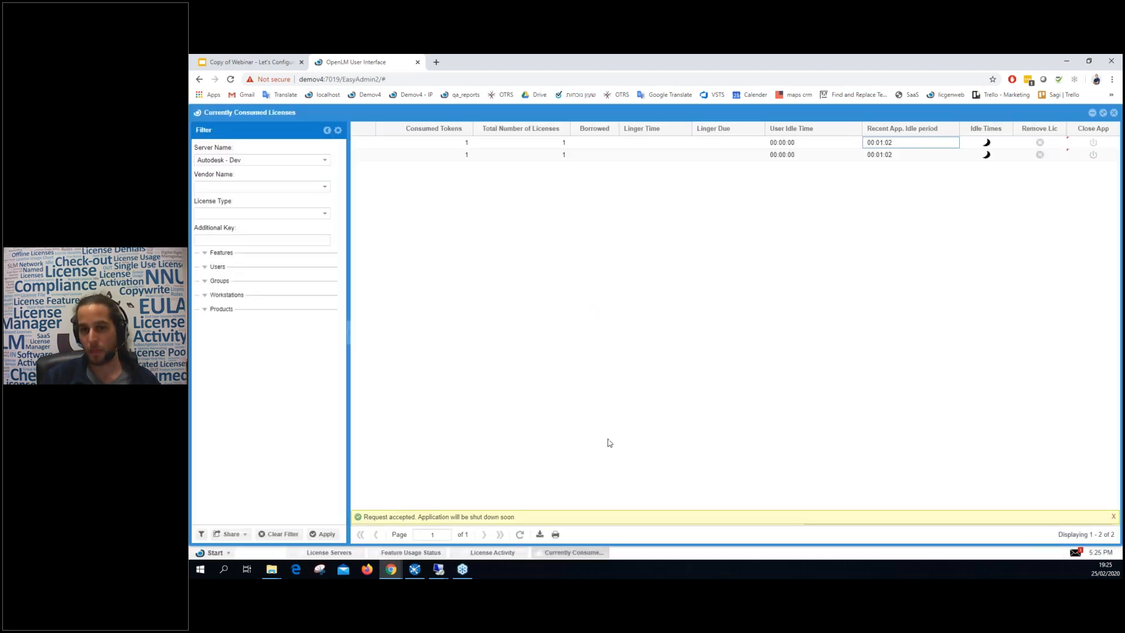
click(440, 572)
click(519, 528)
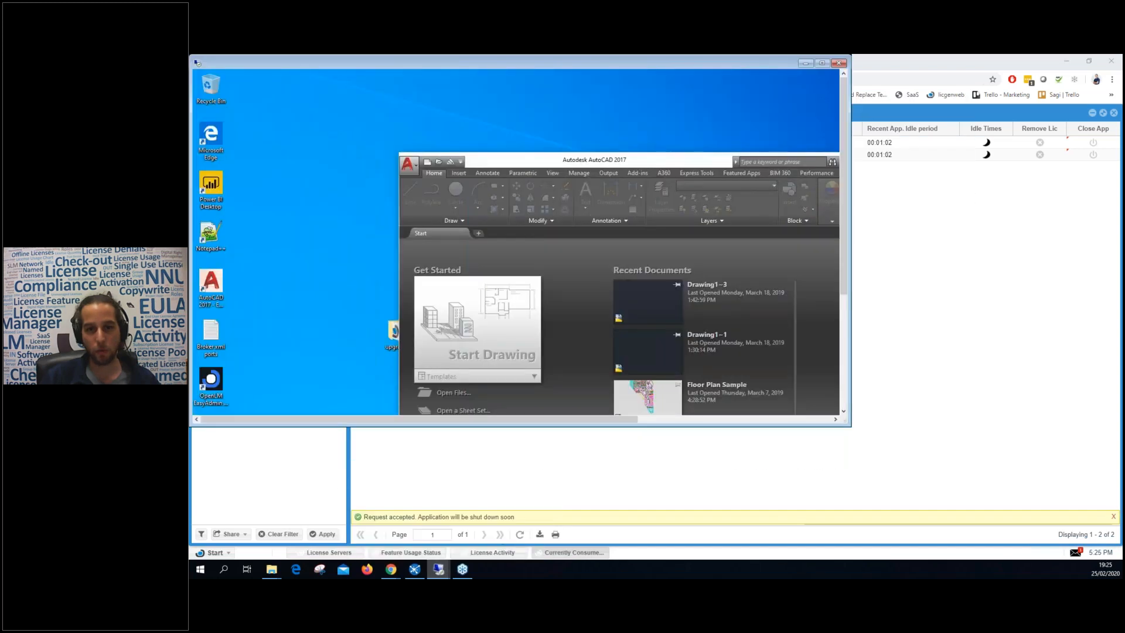
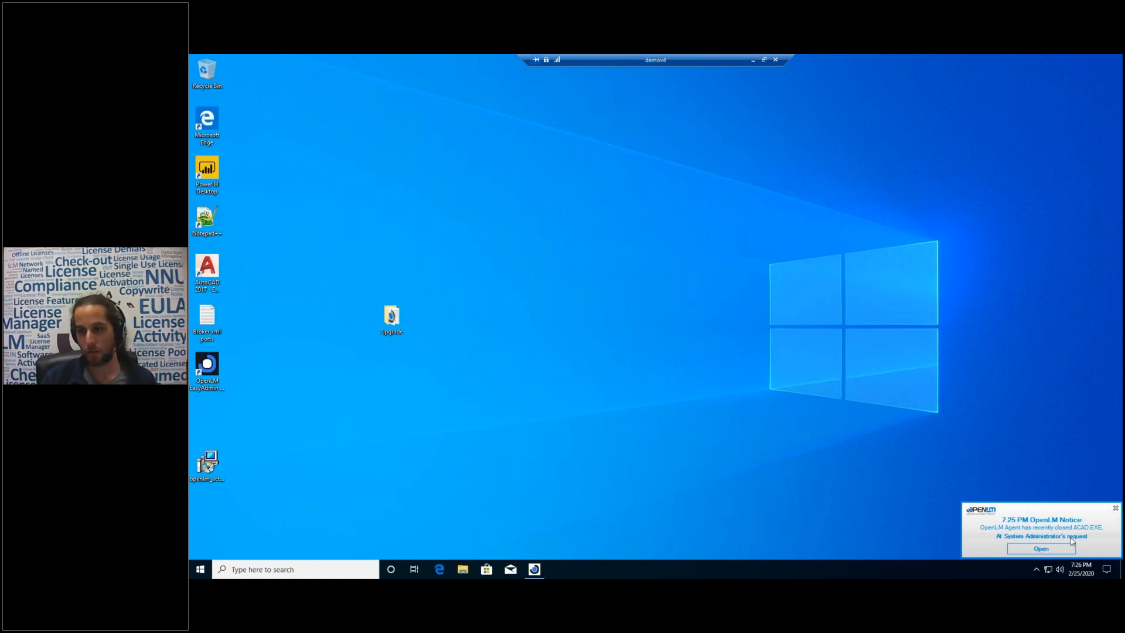
Dismiss the OpenLM Agent notice about closing ACAD.EXE and return to the local EasyAdmin page.
click(1116, 510)
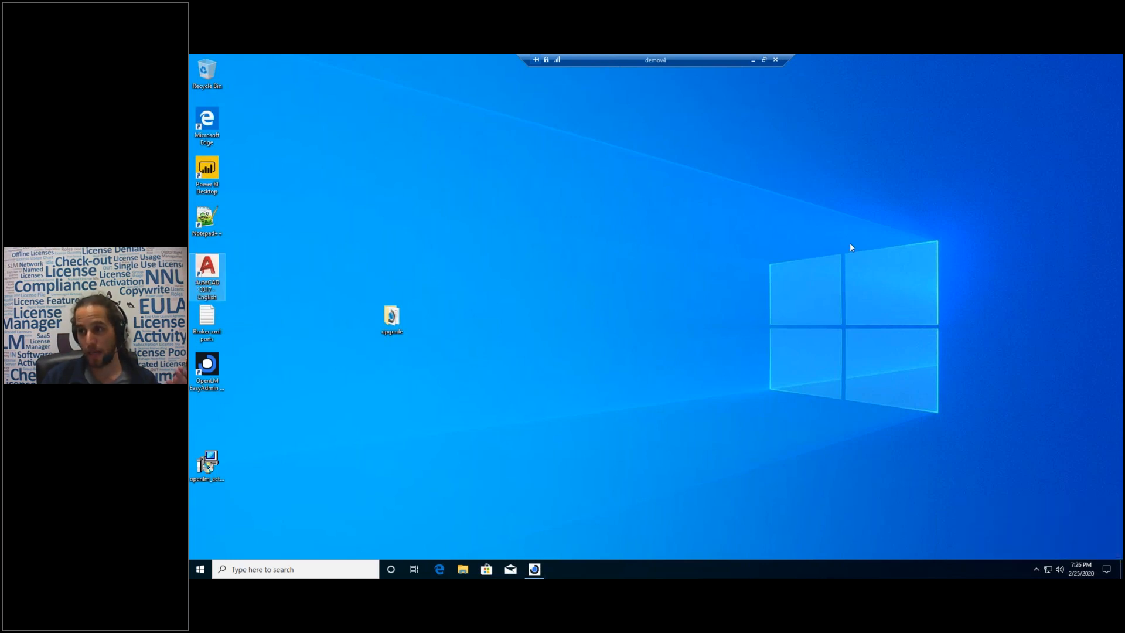
click(752, 59)
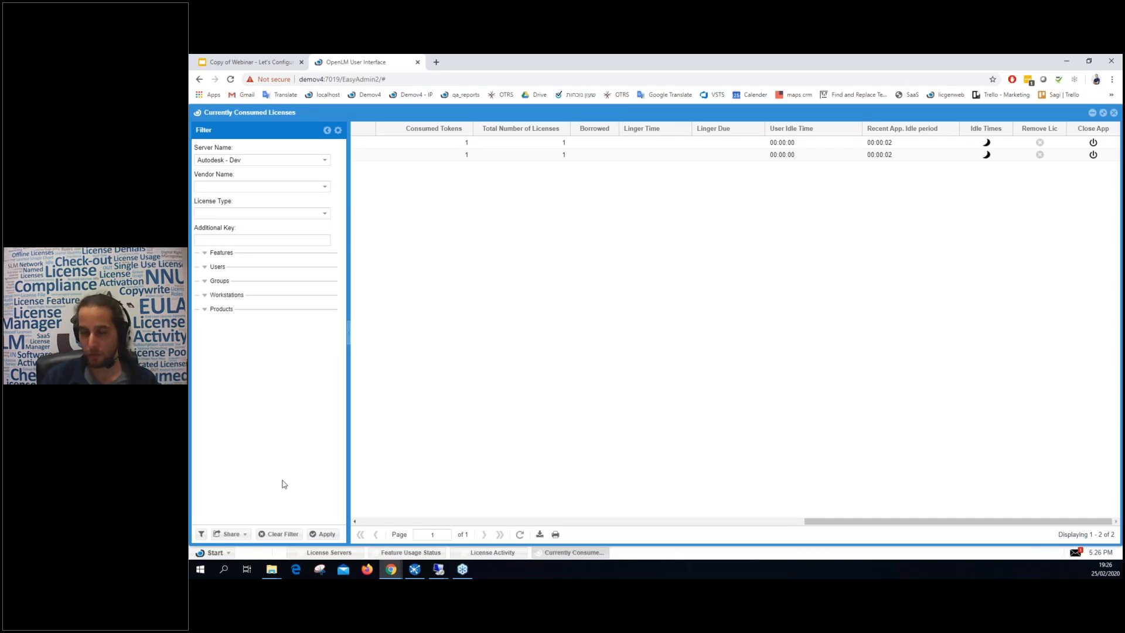
Switch to the License Servers view and open Administration from the EasyAdmin start menu.
click(329, 553)
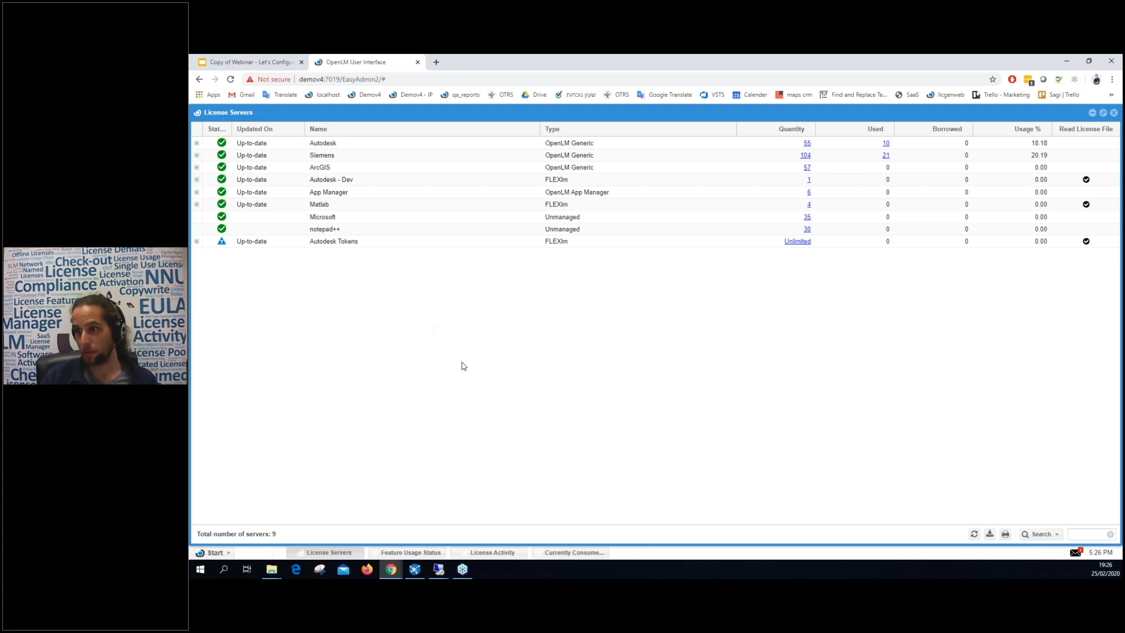
click(212, 553)
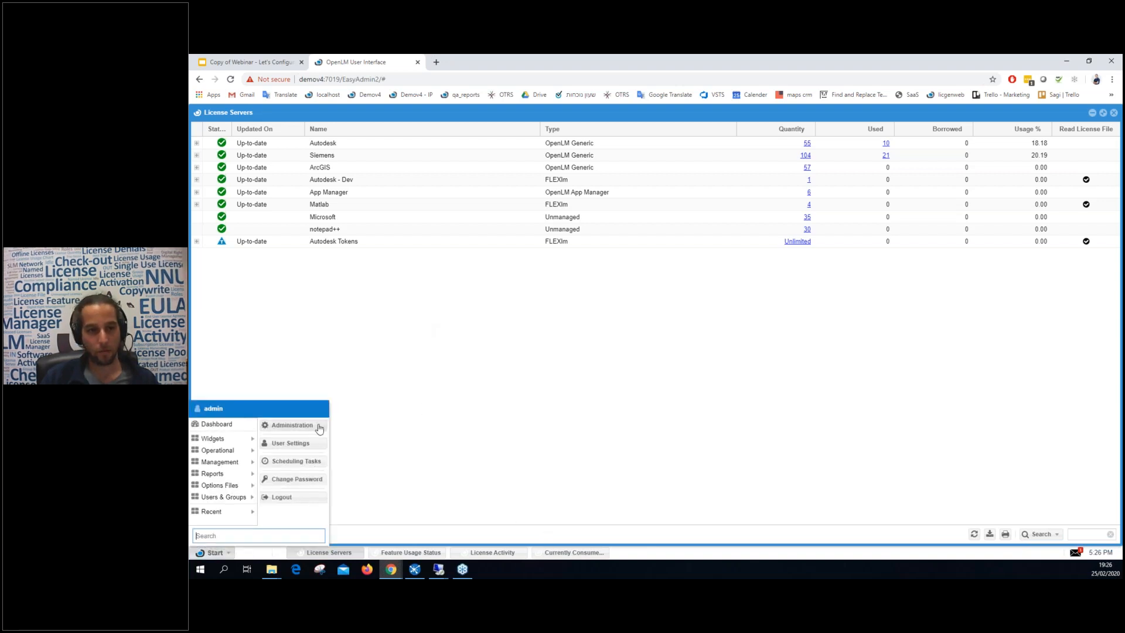
click(293, 428)
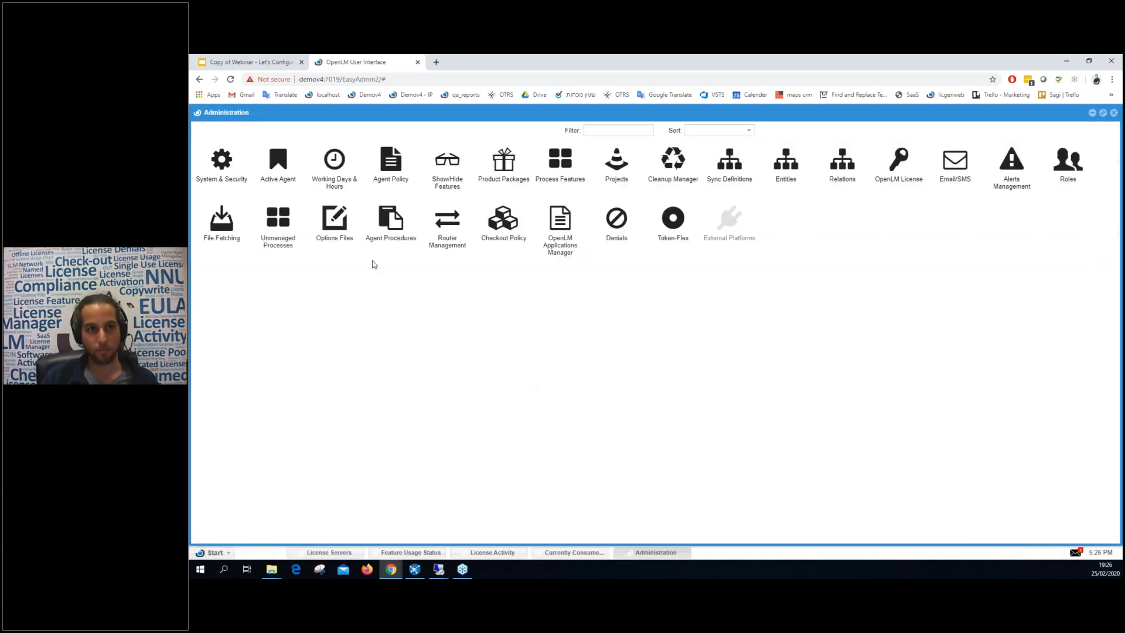
Switch to the win10demo remote session and open Administration there as well.
mouse_move(440, 576)
click(448, 516)
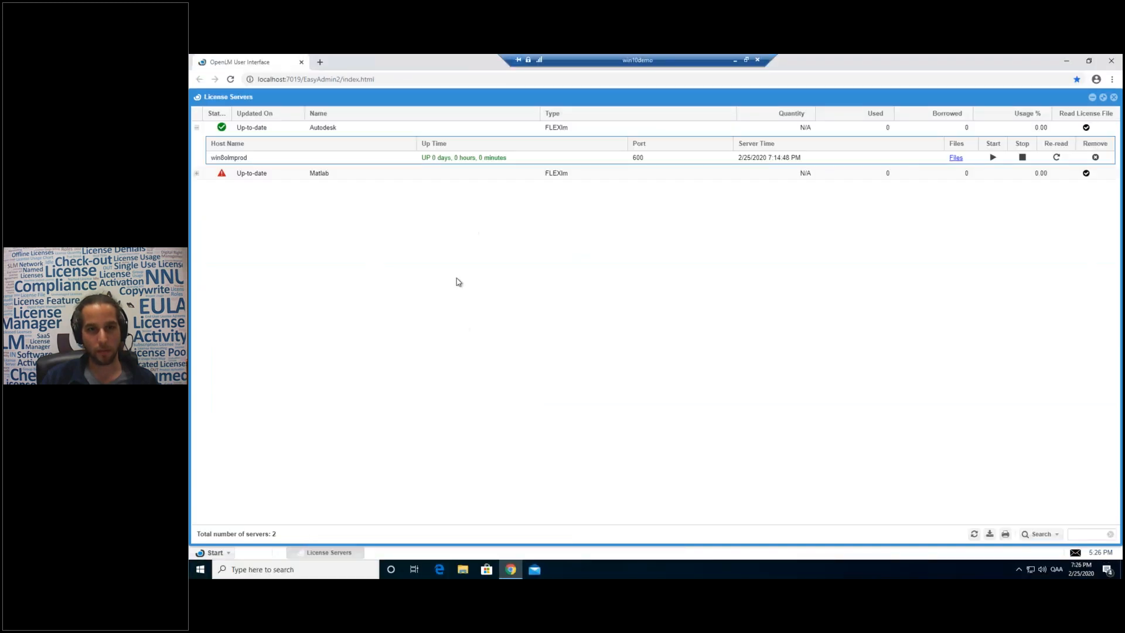
click(223, 553)
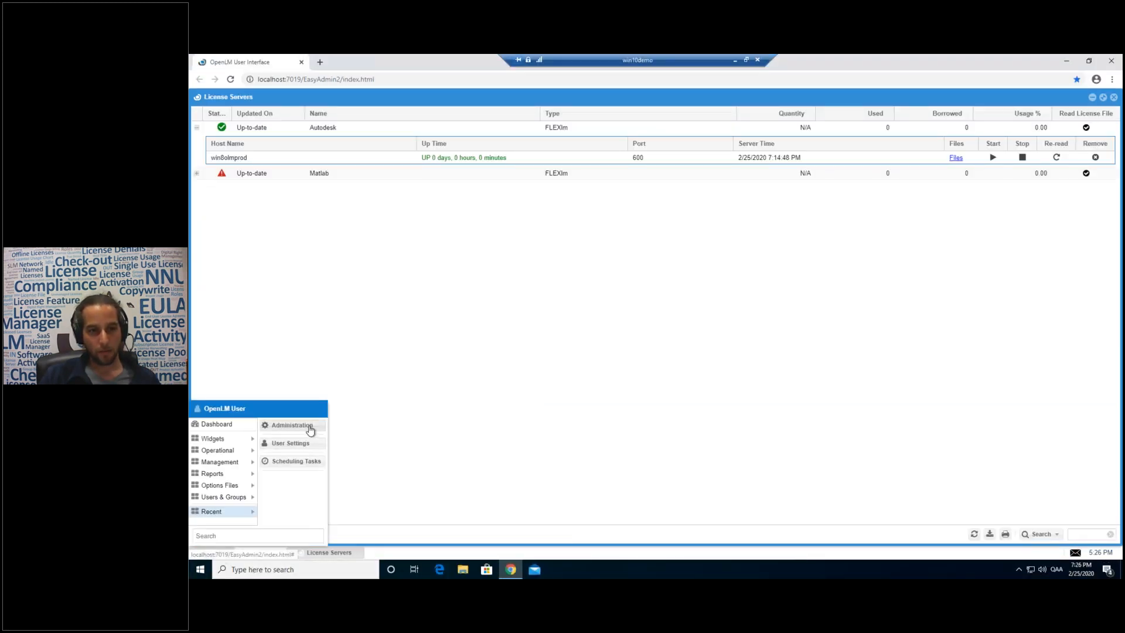
click(306, 429)
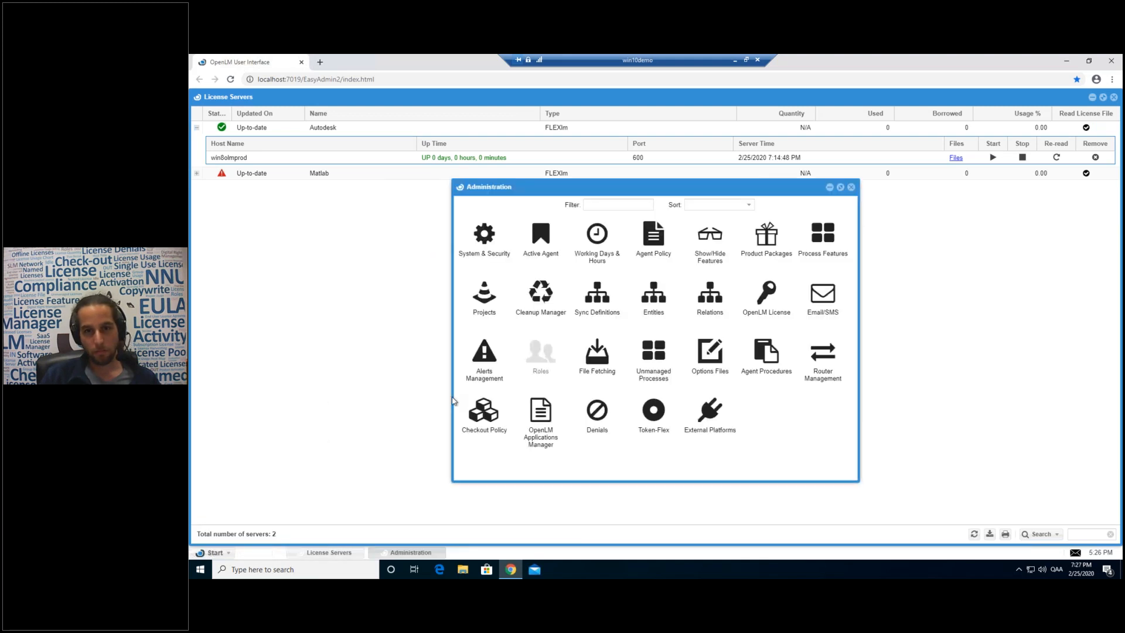
Open the Process features list and browse processes such as ArcCatalog and ArcGISPro.
click(824, 234)
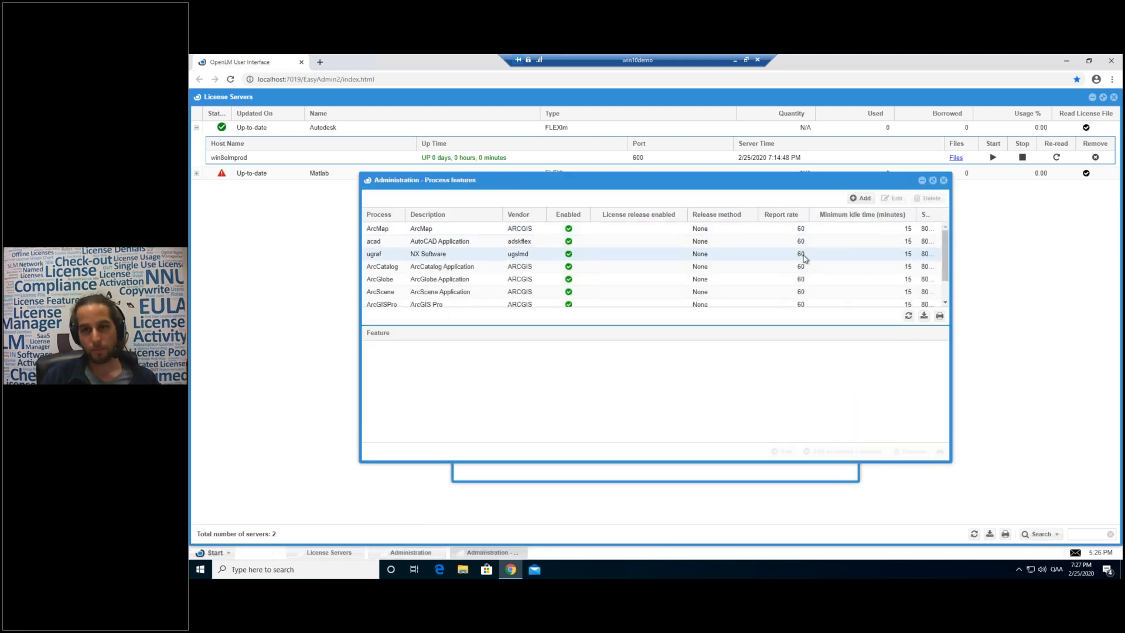
drag(767, 179, 580, 226)
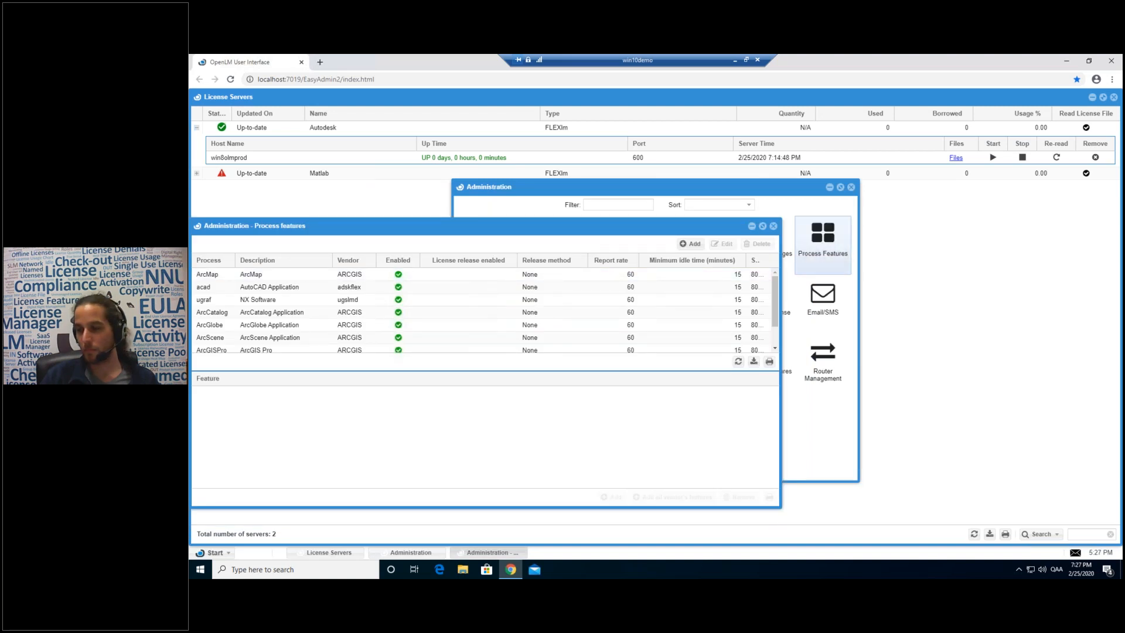
drag(450, 227, 637, 219)
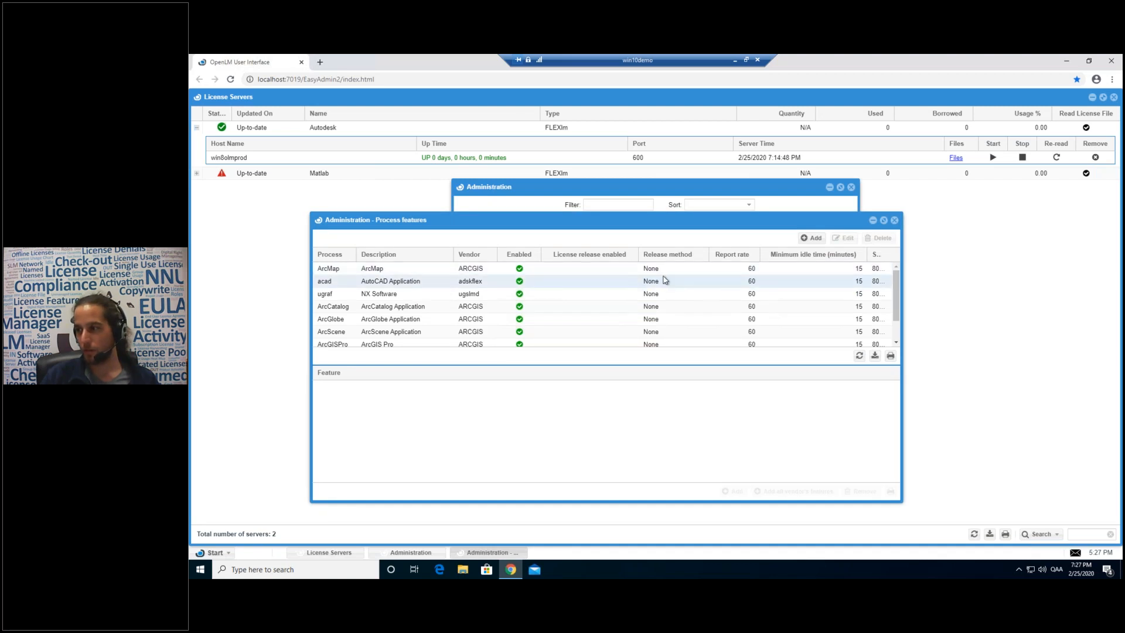
scroll(498, 292, down, 2)
scroll(402, 296, up, 2)
scroll(381, 282, down, 1)
click(410, 277)
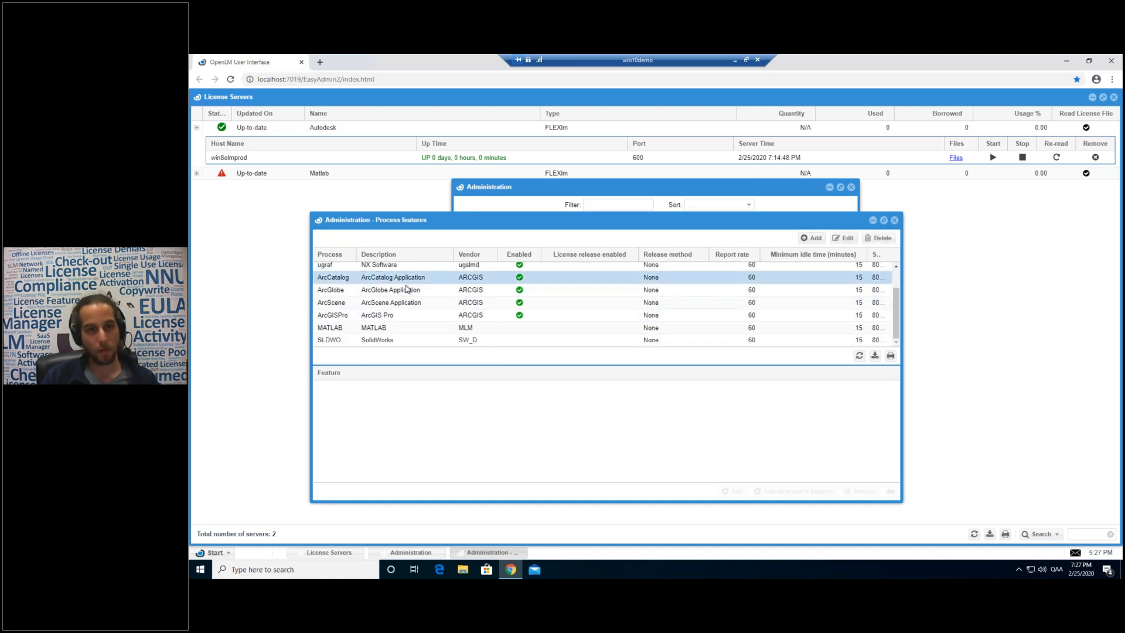
click(386, 315)
scroll(378, 325, up, 1)
Select the acad process, briefly open its edit form, and close it without changes.
click(327, 282)
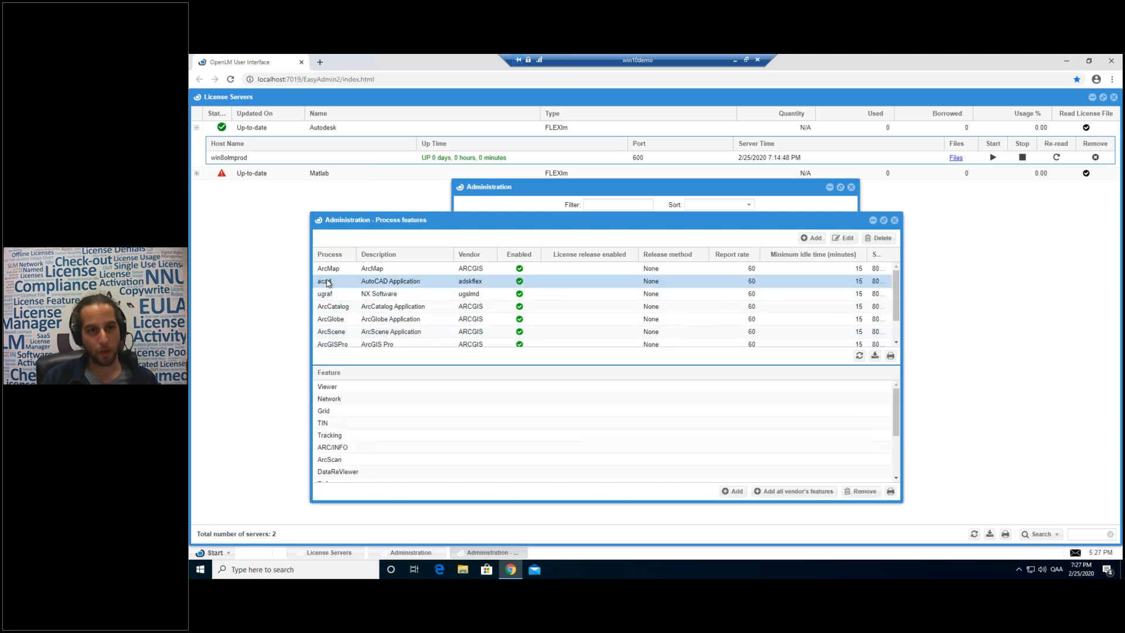
click(390, 283)
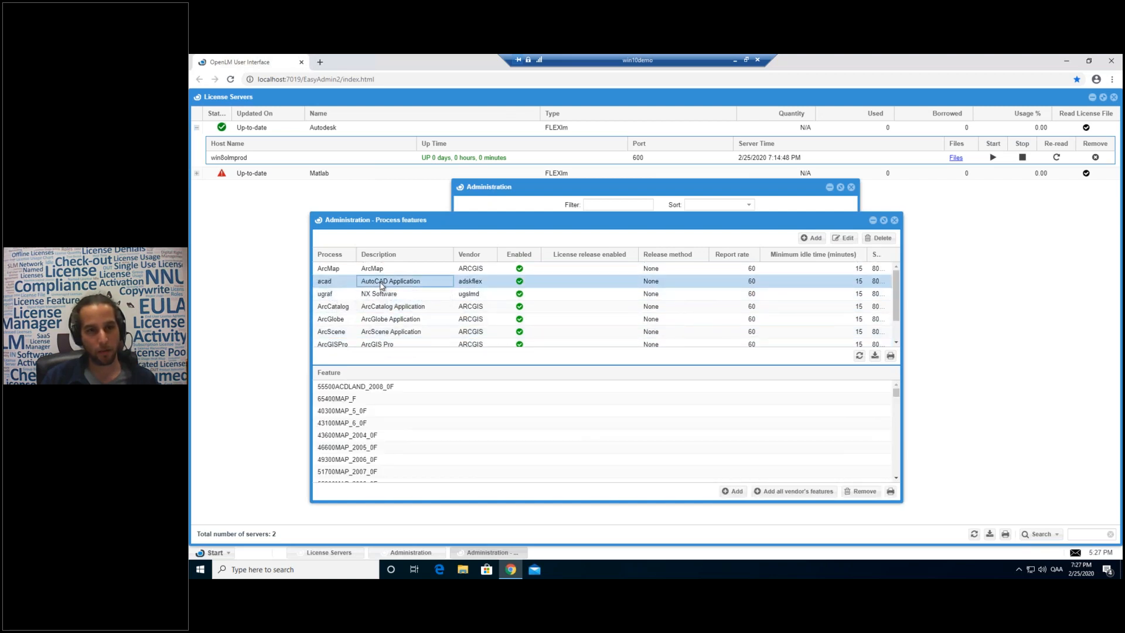
double_click(391, 283)
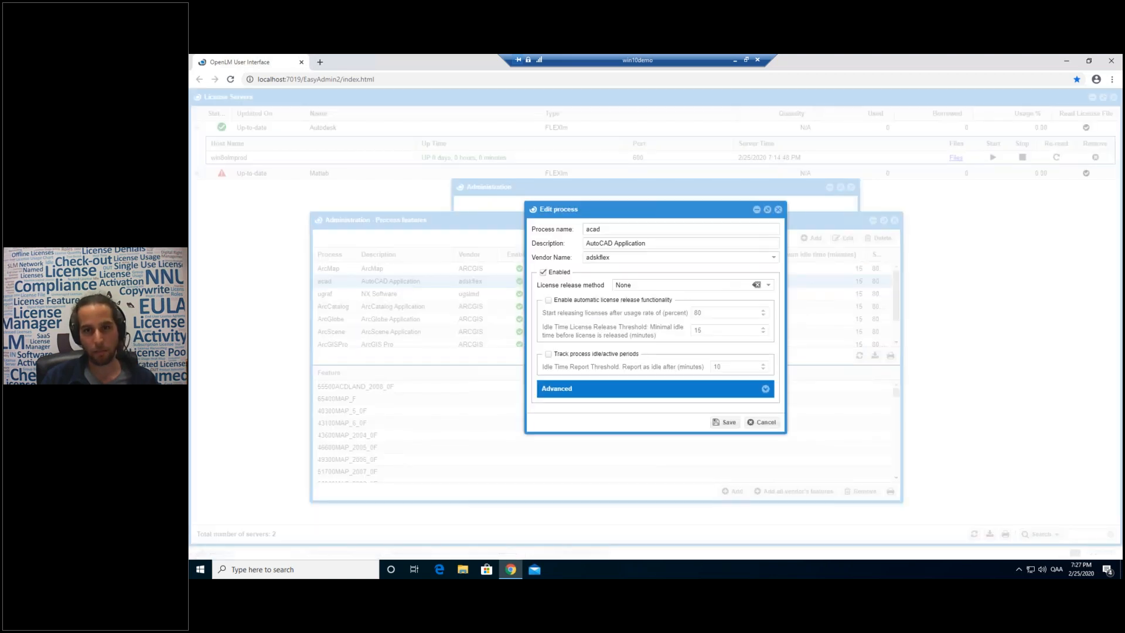
click(778, 210)
scroll(399, 440, down, 5)
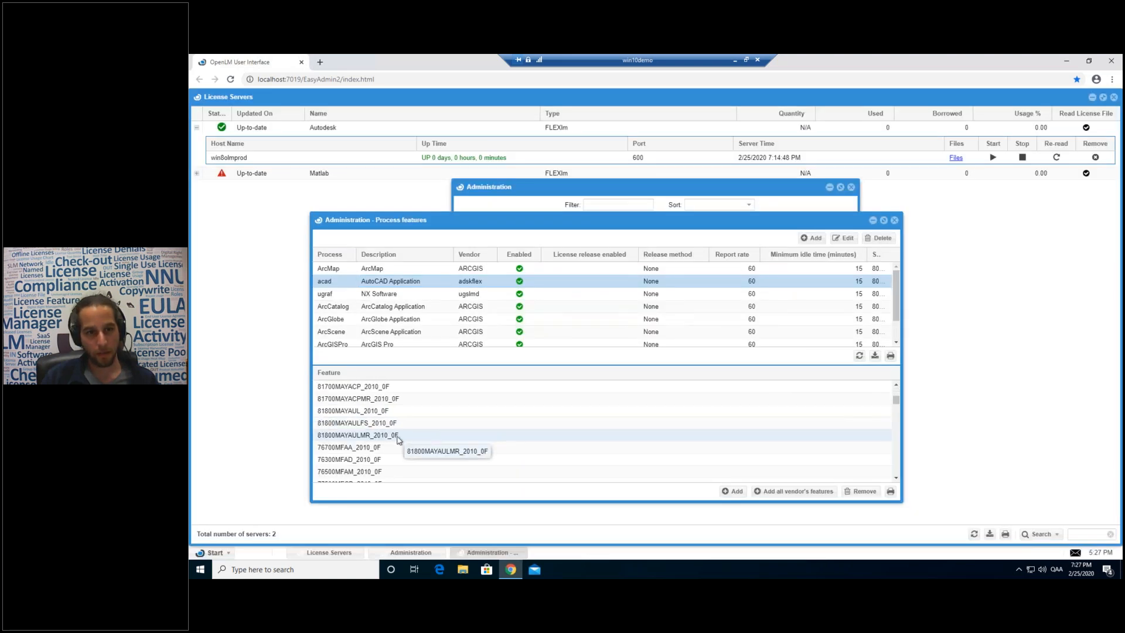
scroll(398, 439, up, 5)
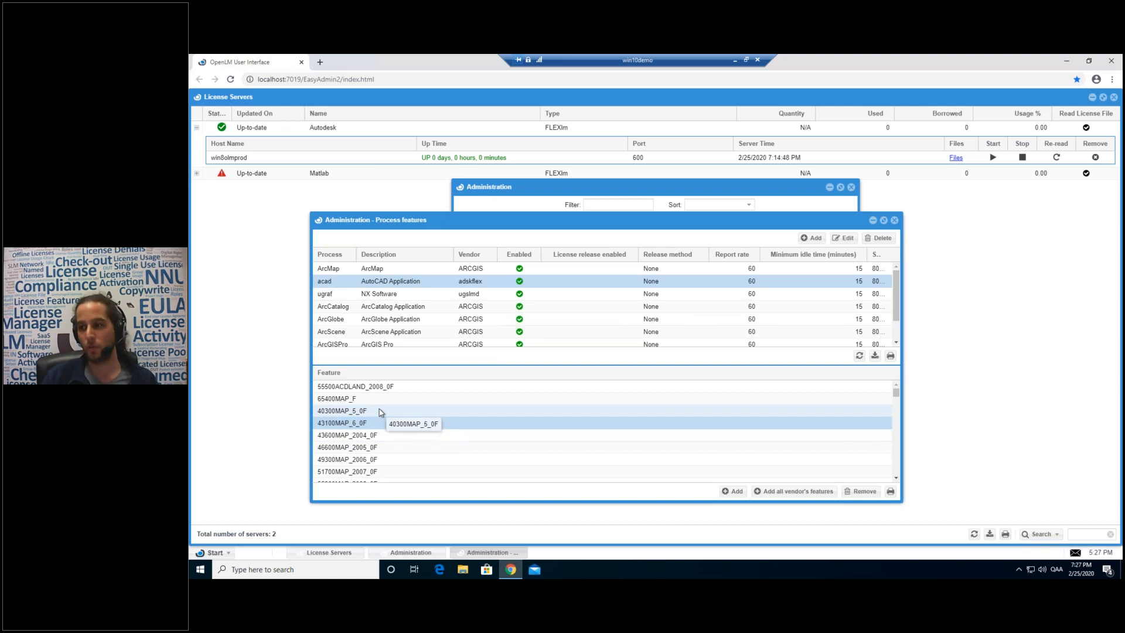
Inspect acad's name, AutoCAD Application description and adskflex vendor, comparing it with ugraf.
double_click(336, 282)
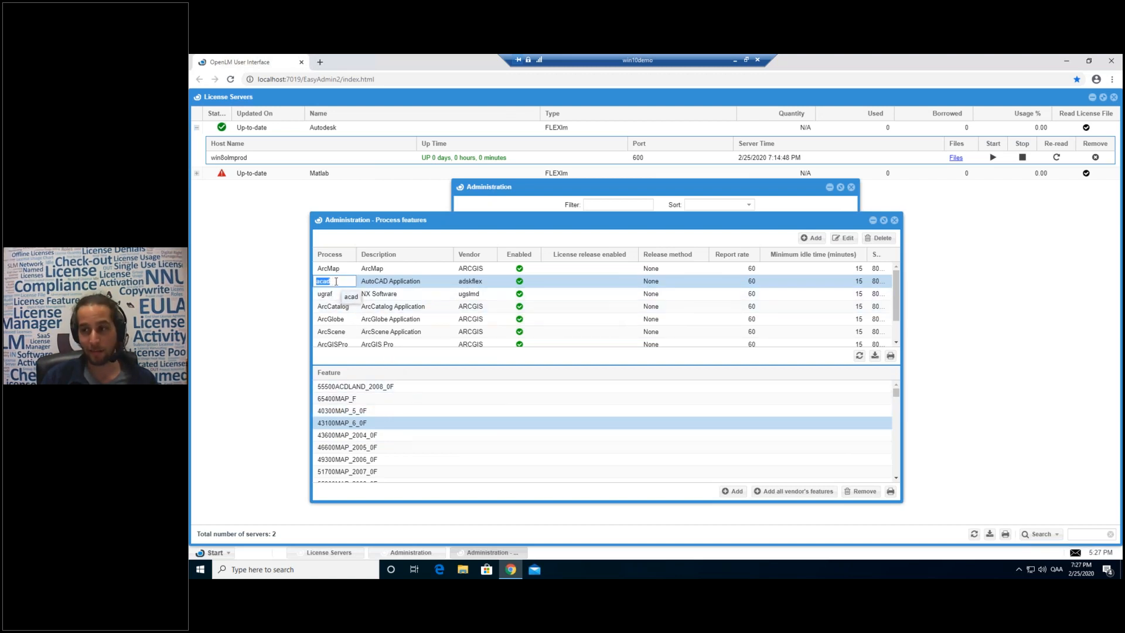
click(338, 282)
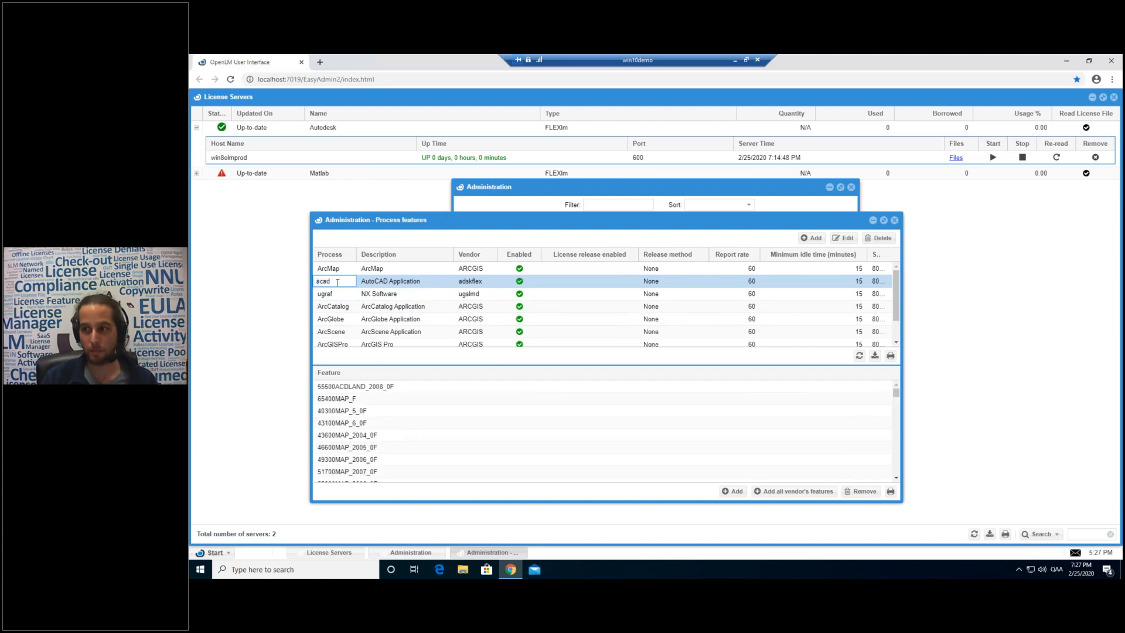
click(342, 294)
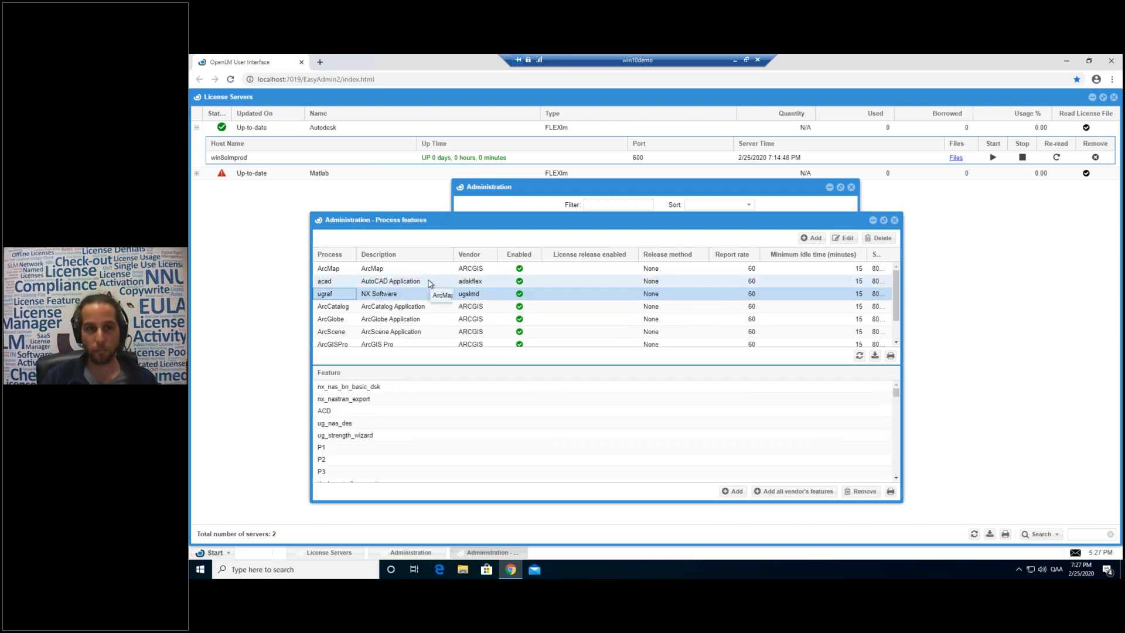
click(339, 284)
click(332, 283)
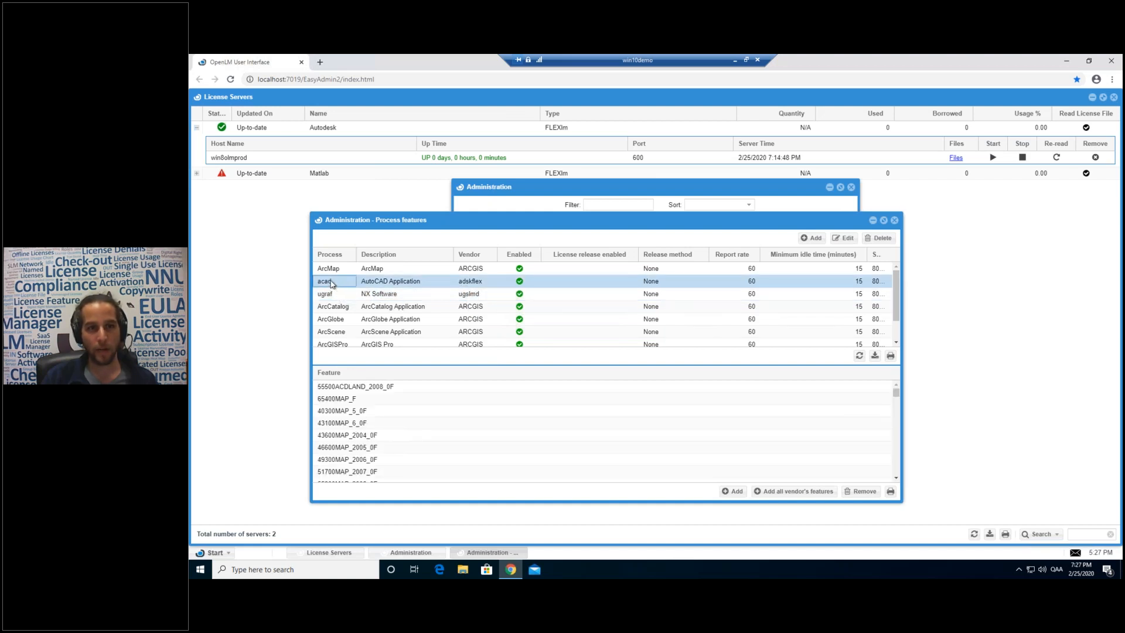
click(331, 283)
click(329, 282)
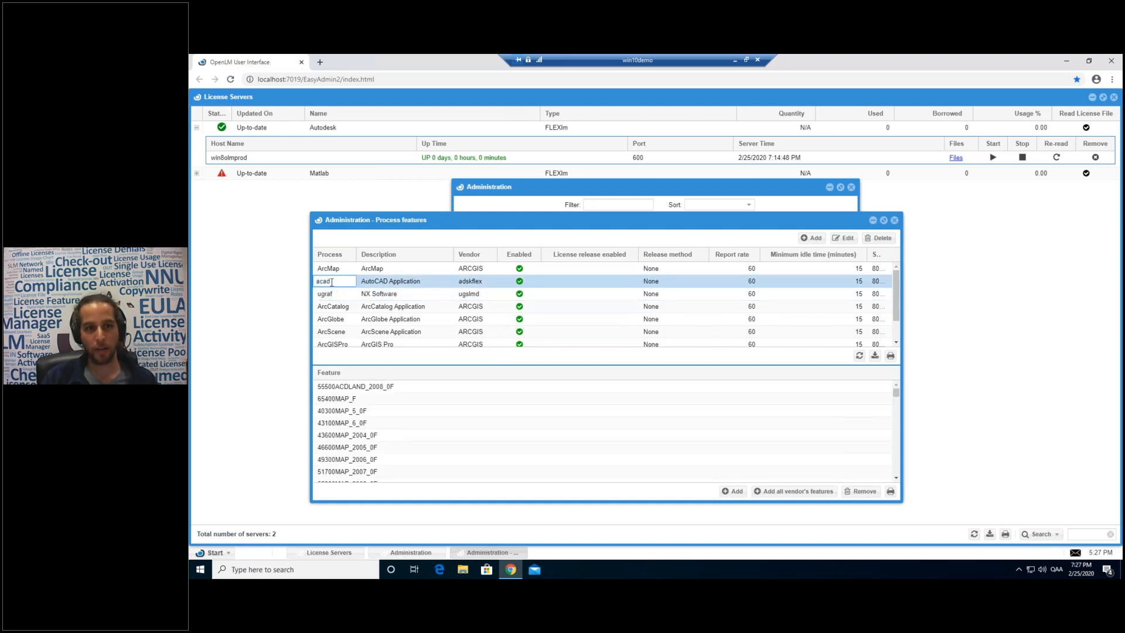
click(386, 284)
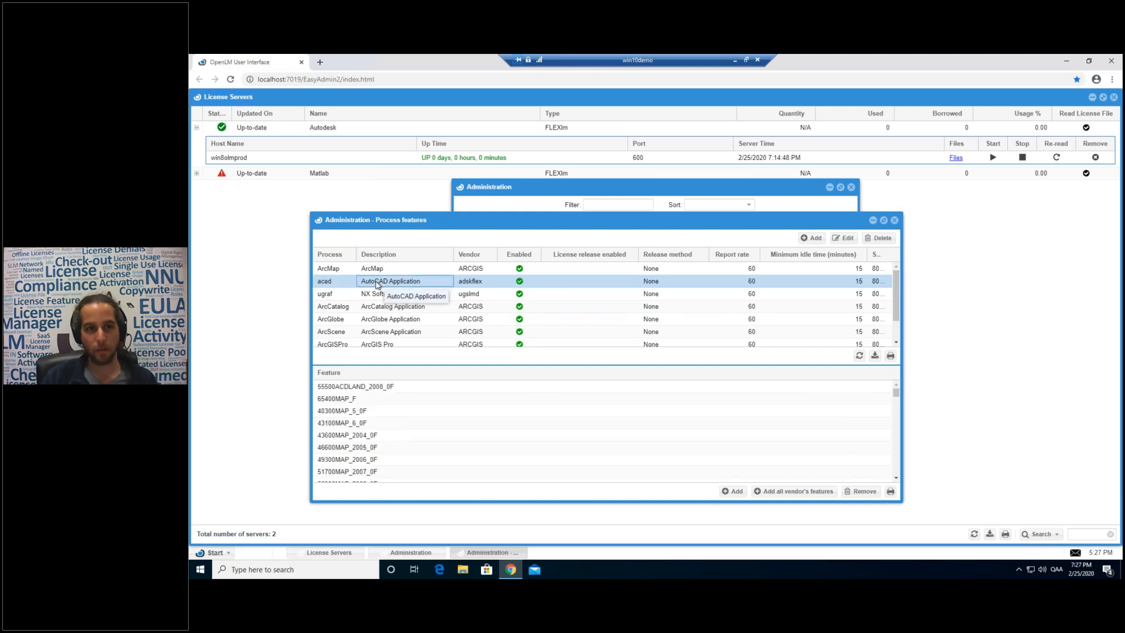
click(472, 283)
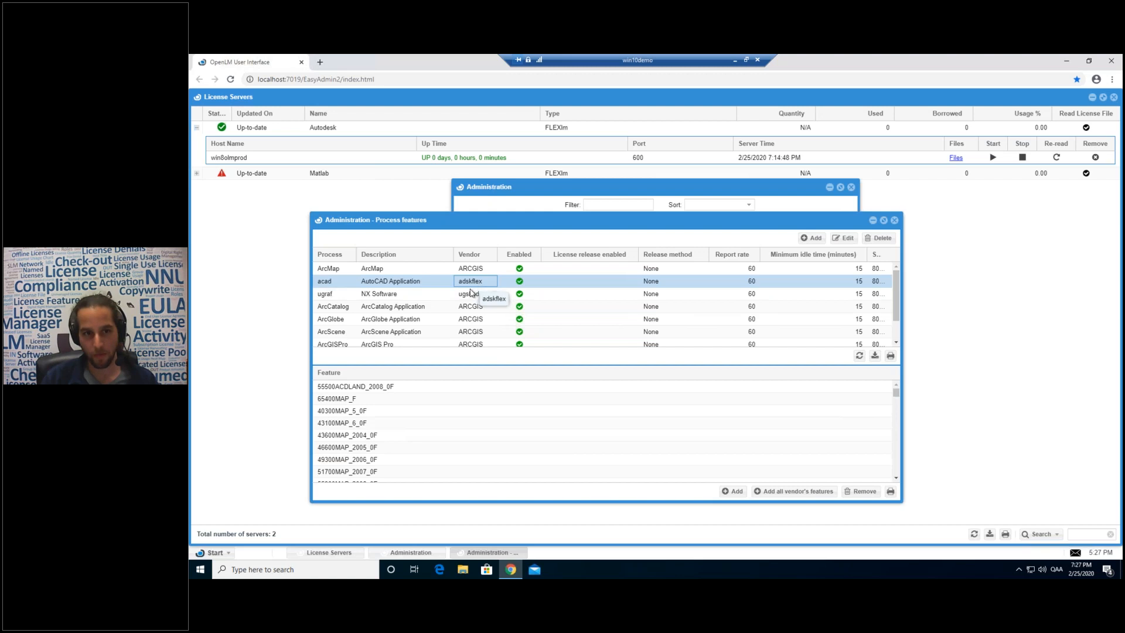
scroll(383, 404, down, 5)
scroll(383, 413, down, 8)
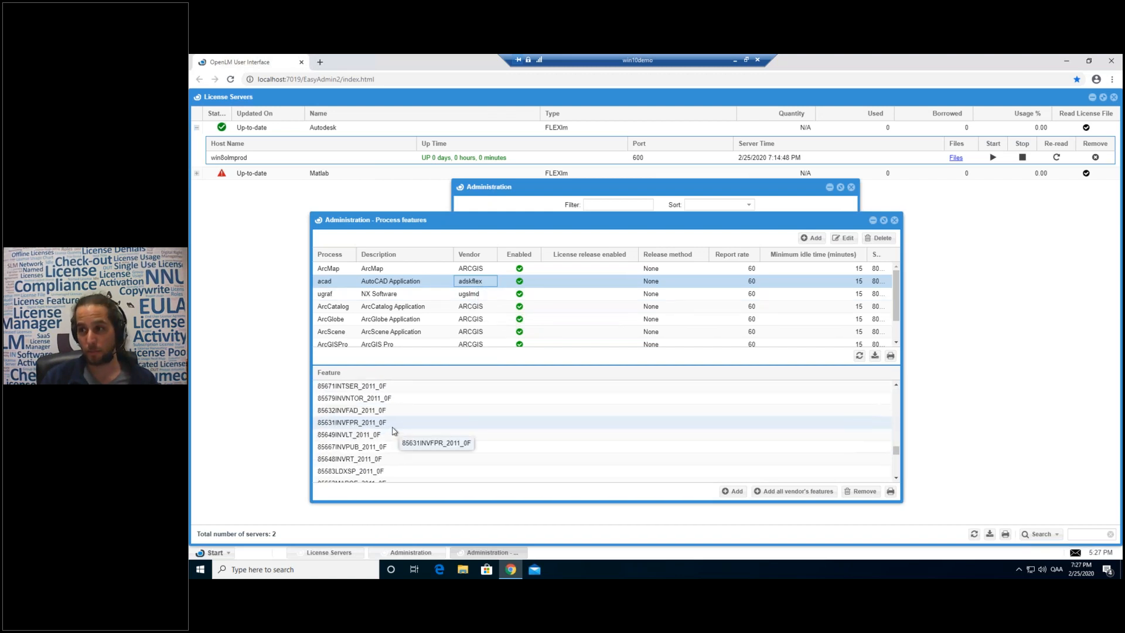
scroll(376, 419, down, 3)
Browse acad's linked features, selecting 85632INVFAD_2011_0F and 85648INVRT_2011_0F.
click(376, 421)
click(377, 410)
click(376, 398)
click(376, 387)
click(376, 411)
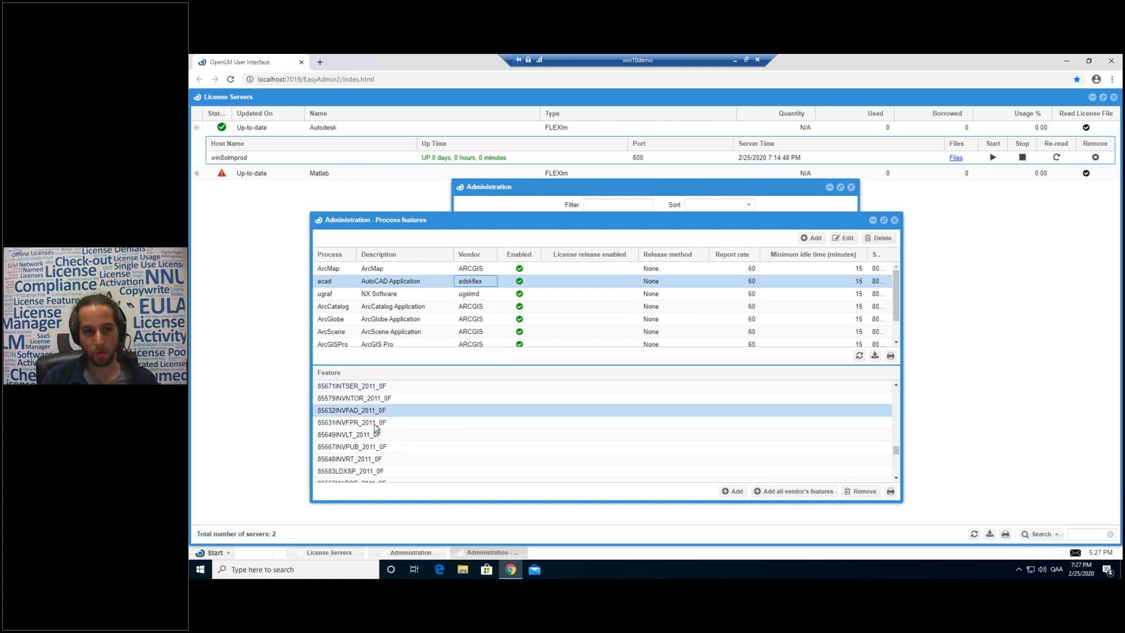
click(377, 458)
Select feature 40300MAP_5_0F, then open the acad process's Edit process form.
click(333, 281)
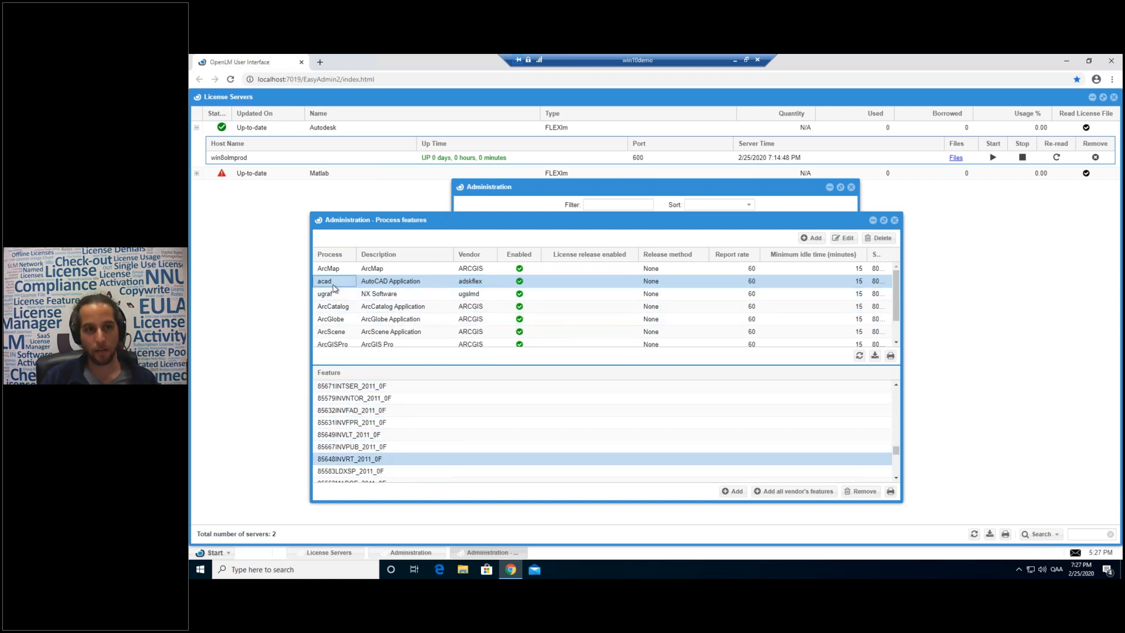
drag(331, 281, 317, 281)
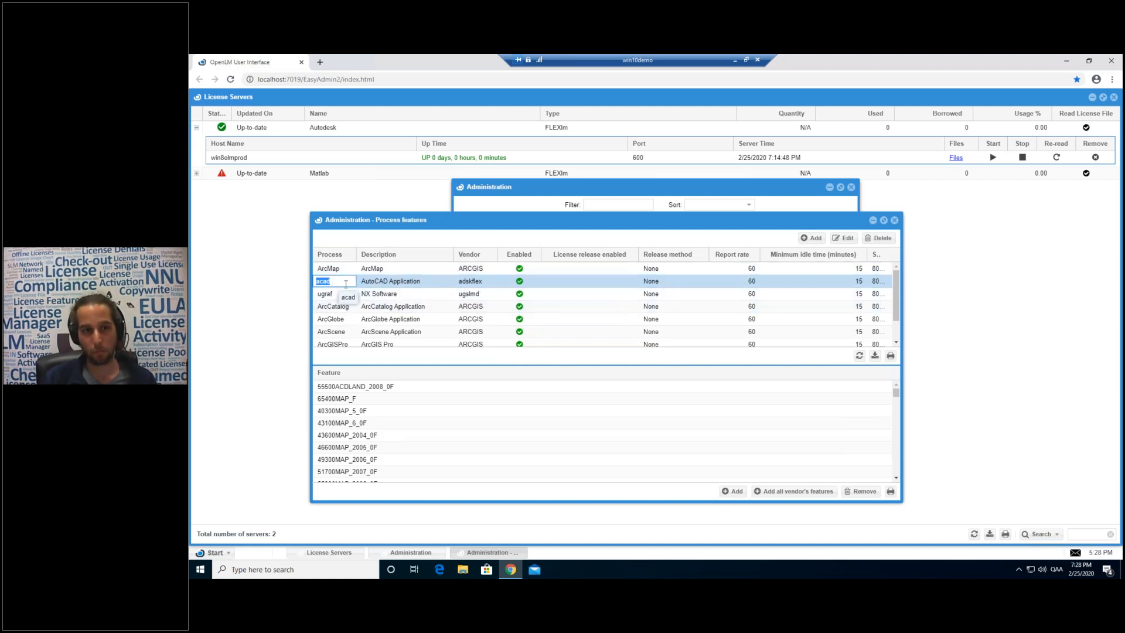
click(359, 410)
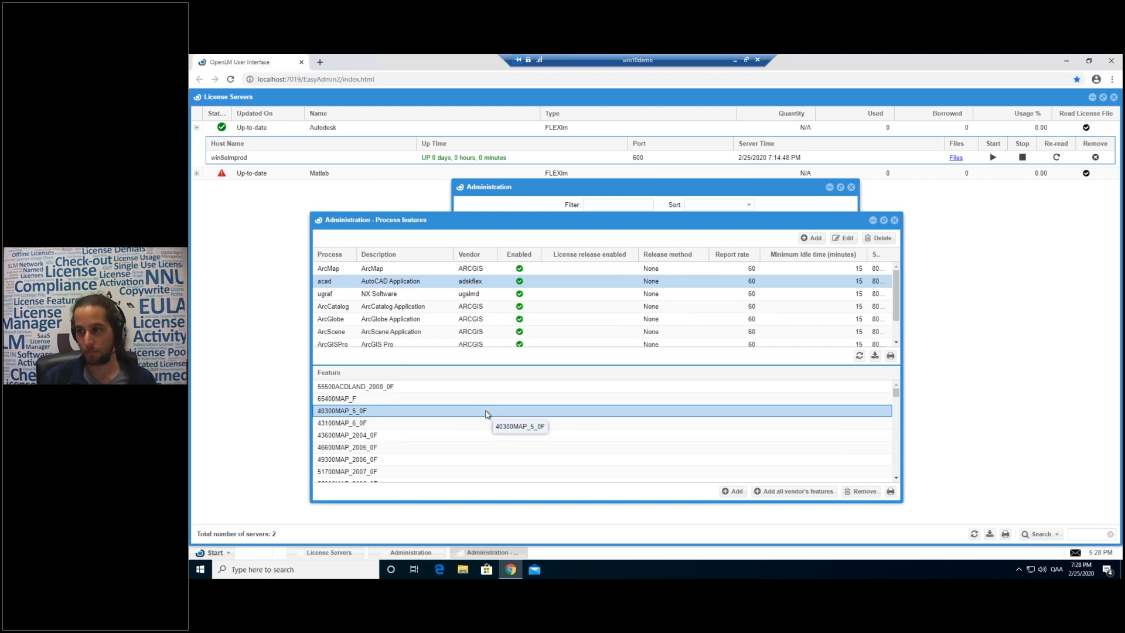
click(474, 282)
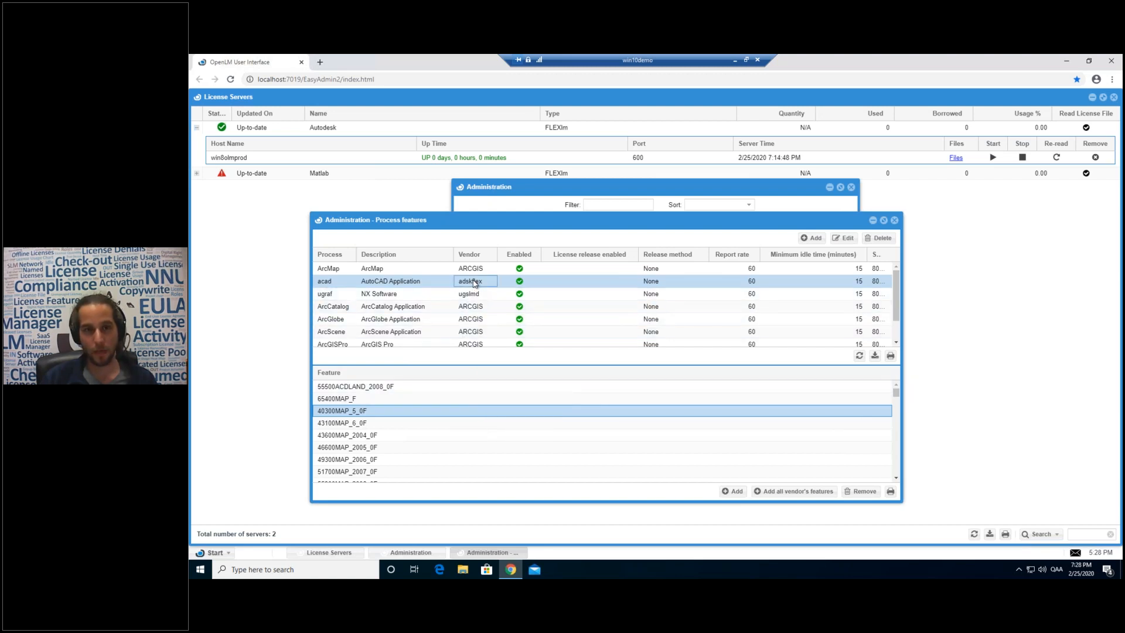
double_click(475, 282)
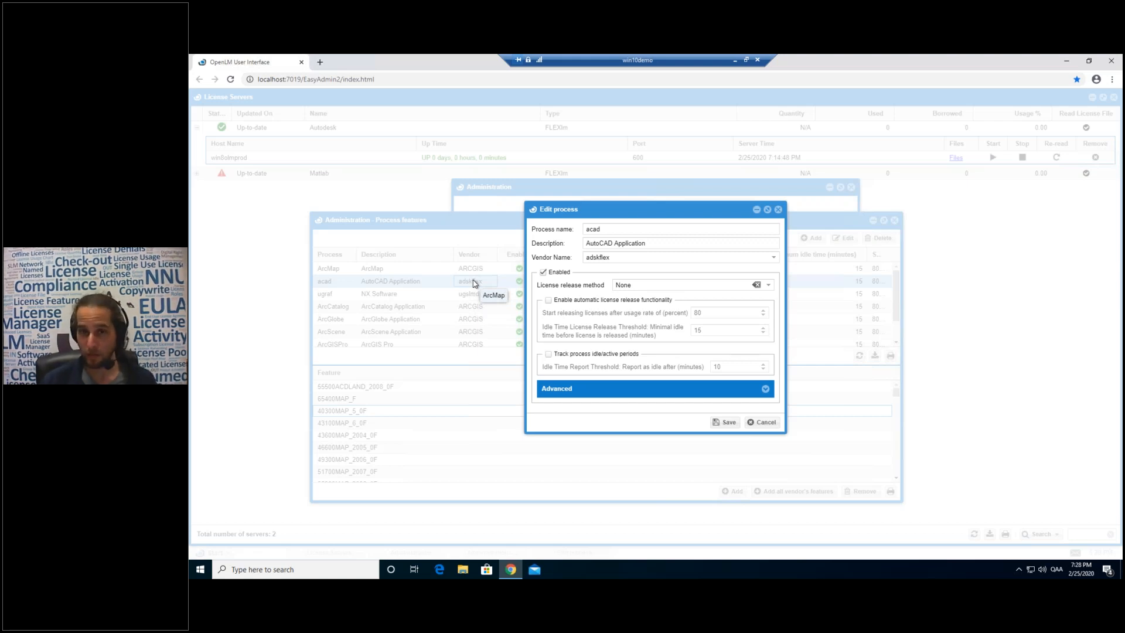
Try the tracking option and advanced thresholds, reopen acad's form and toggle its enabled checkbox.
click(548, 354)
click(765, 389)
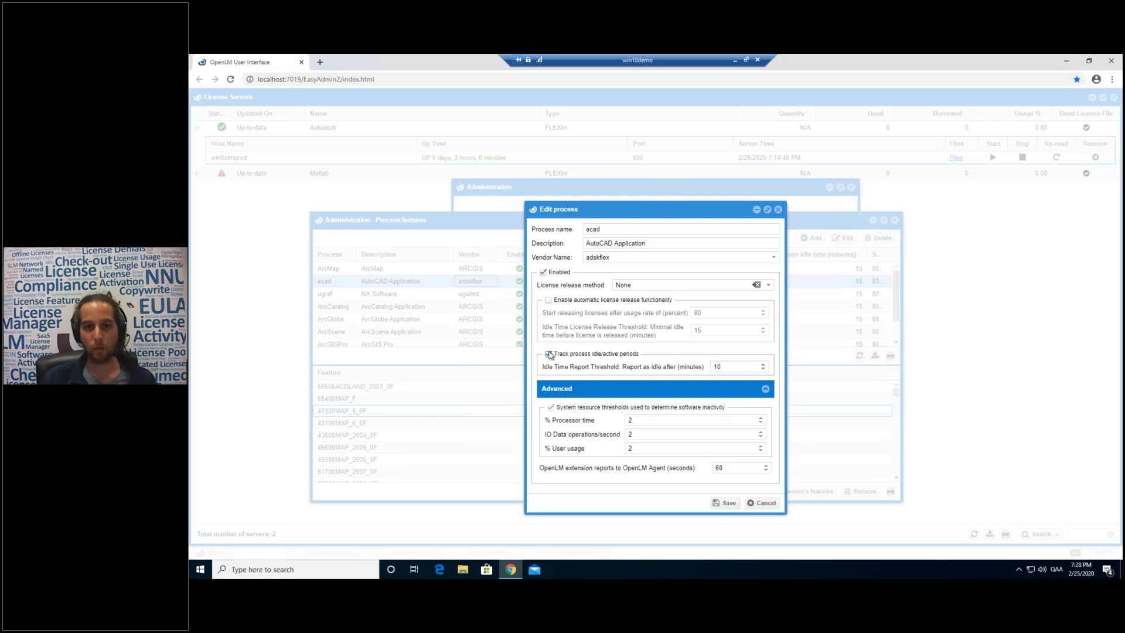
click(777, 209)
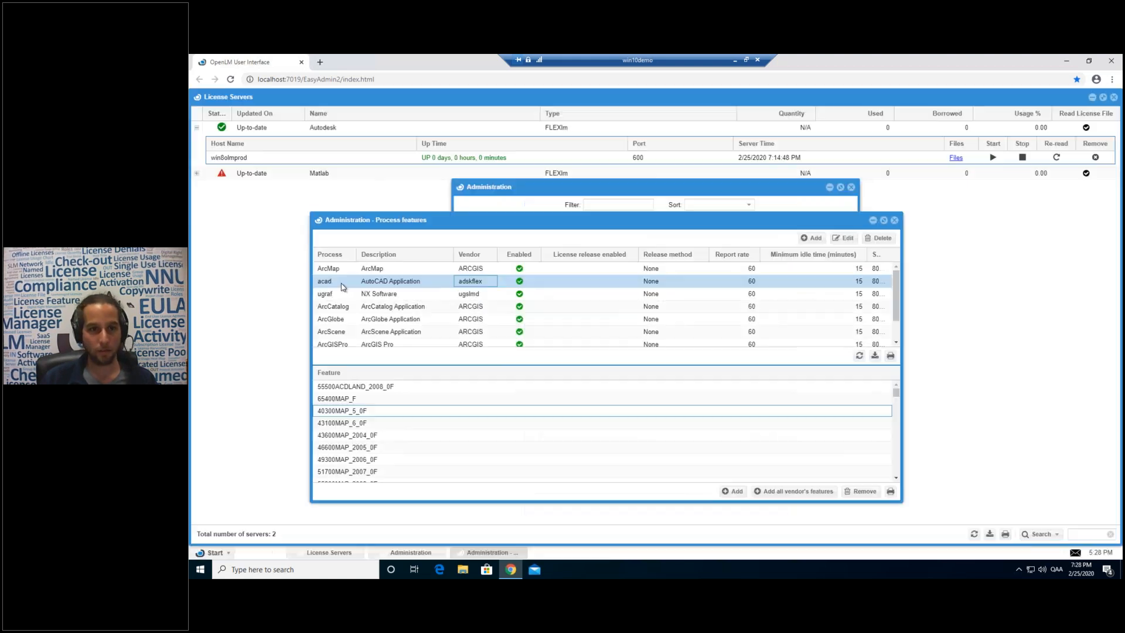
click(342, 284)
double_click(343, 284)
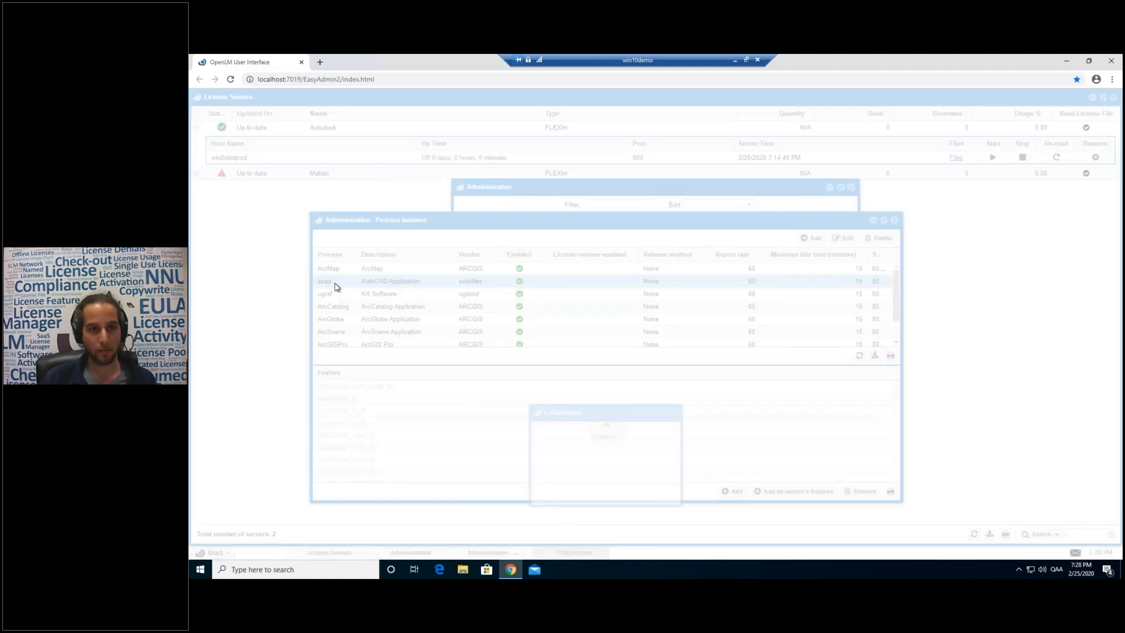
click(765, 388)
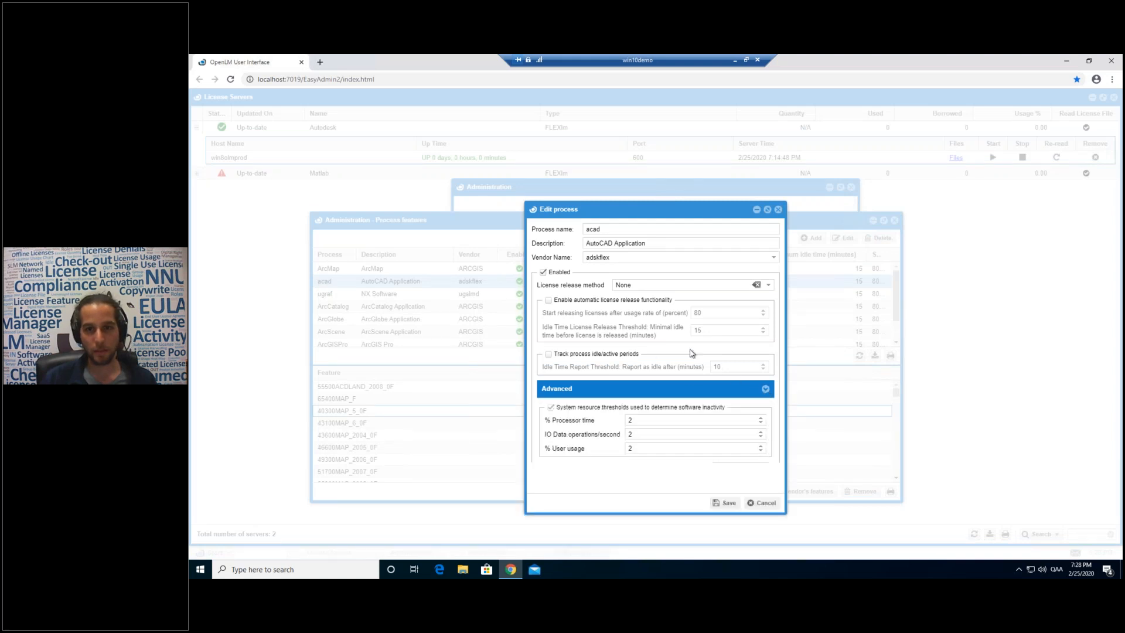
click(543, 273)
click(543, 272)
click(543, 272)
click(543, 273)
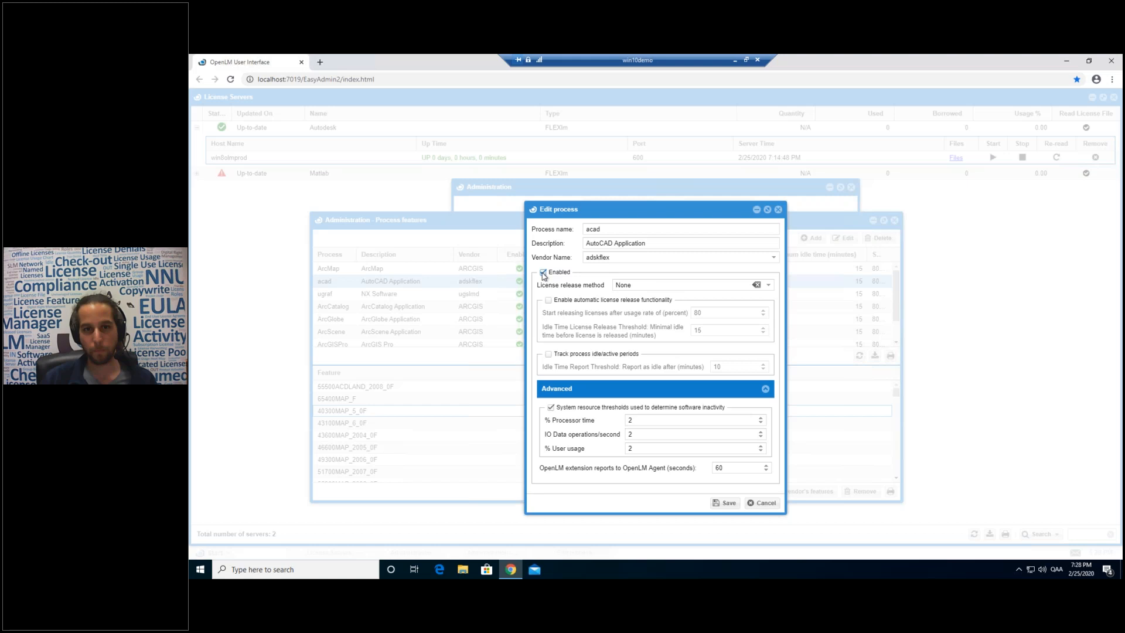
Turn on idle/active period tracking for acad with an idle report threshold of 1 instead of 10.
click(549, 354)
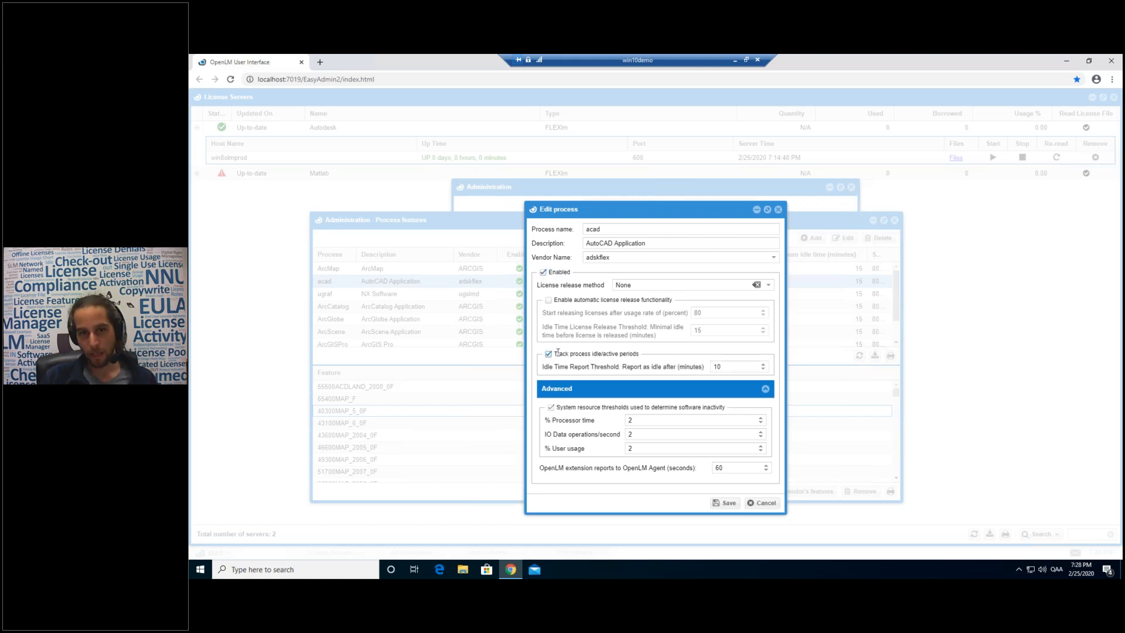
double_click(716, 367)
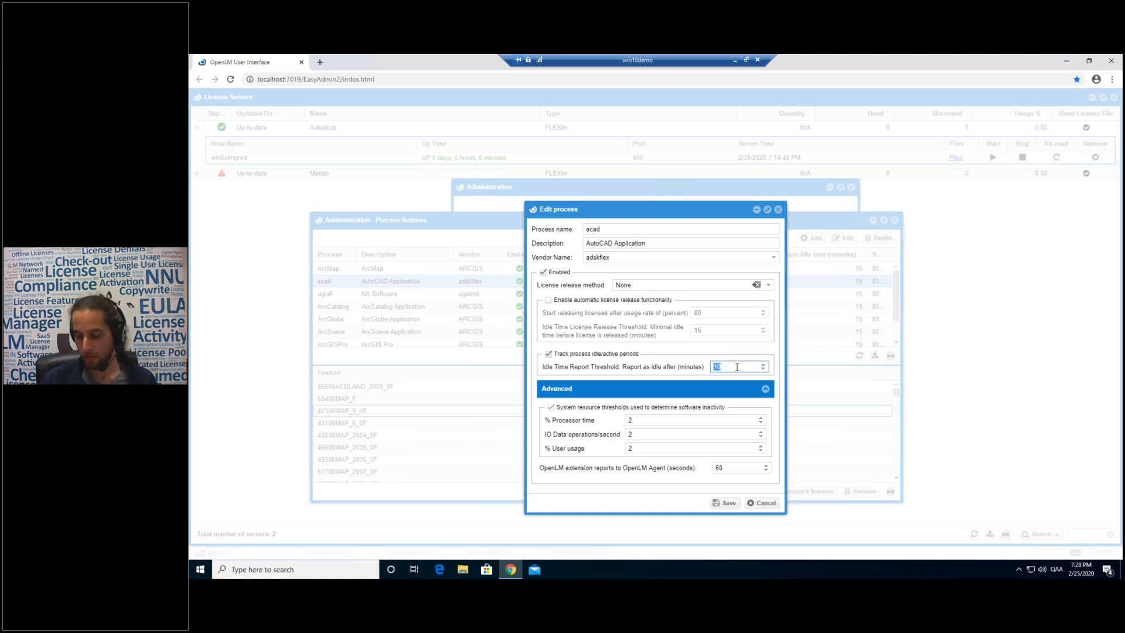
text(1)
click(717, 334)
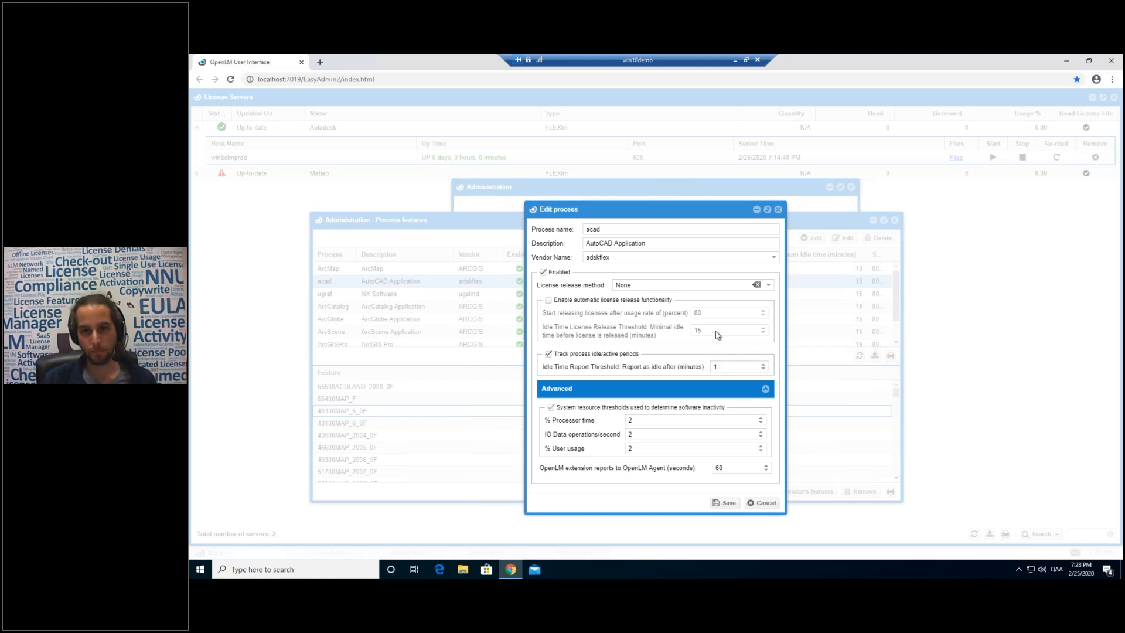
Enable automatic license release for acad with an idle release threshold of 60 minutes.
click(549, 301)
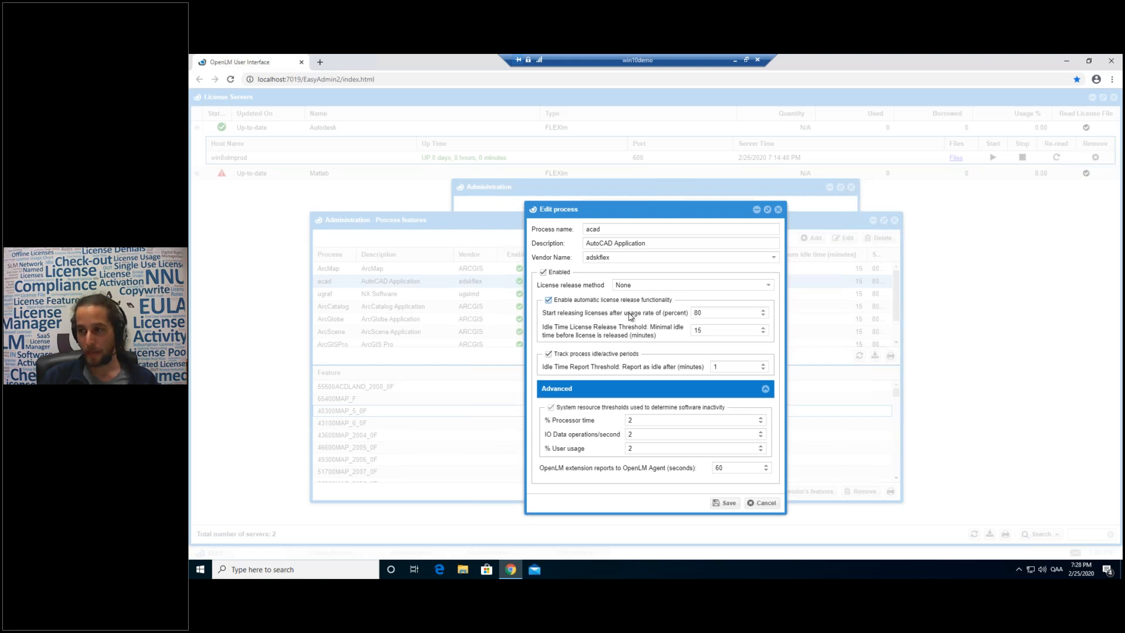
click(713, 331)
drag(692, 330, 701, 327)
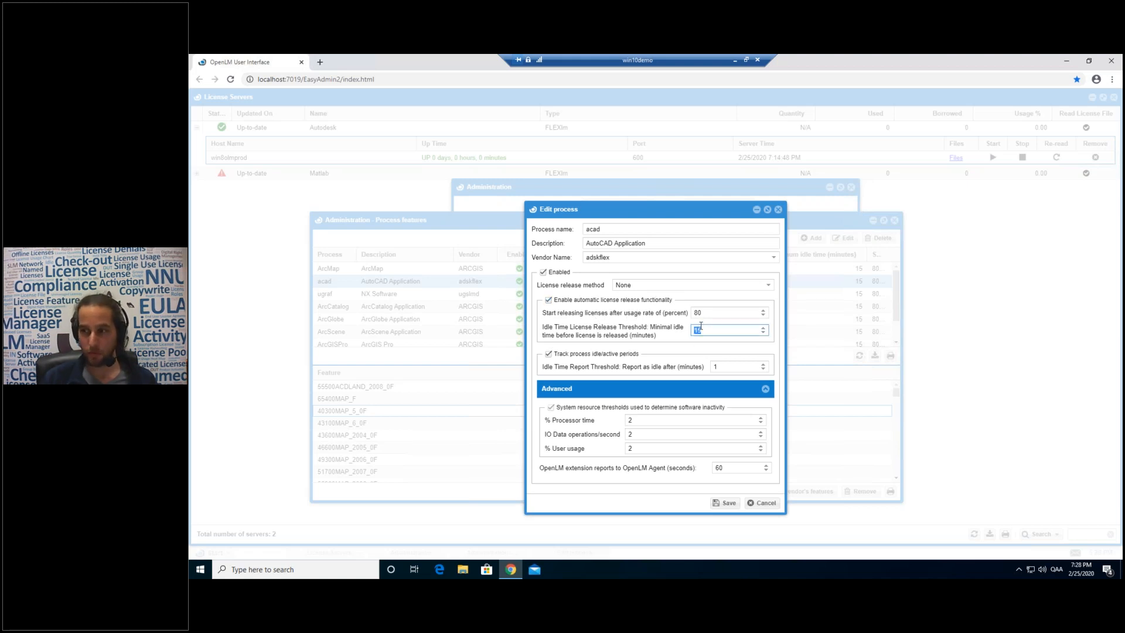
double_click(697, 315)
text(0)
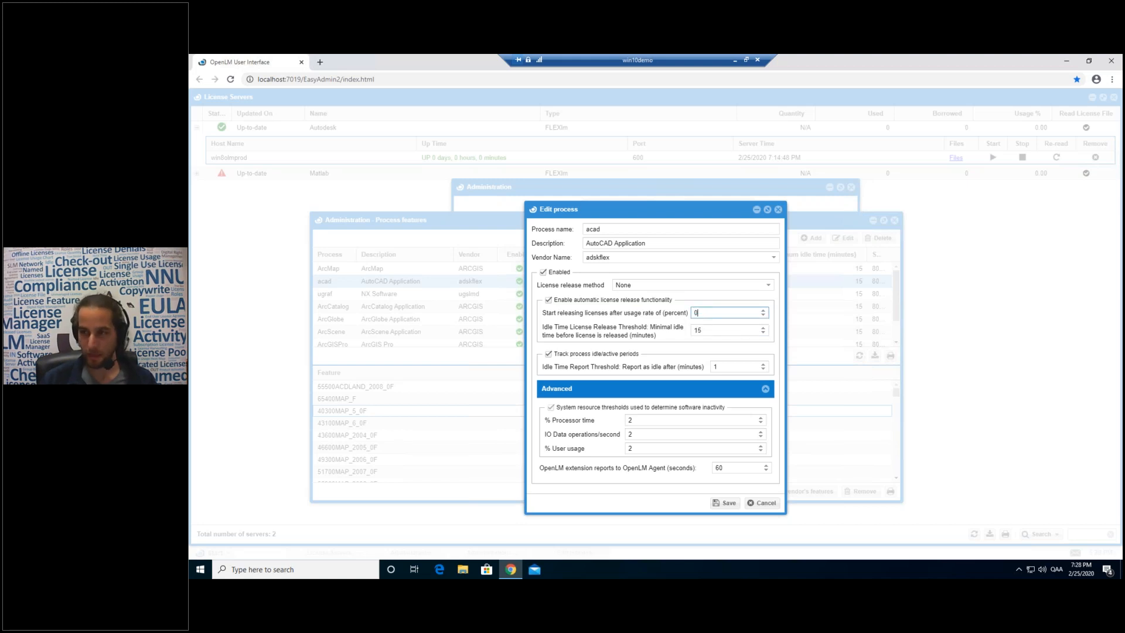
drag(702, 330, 689, 331)
text(60)
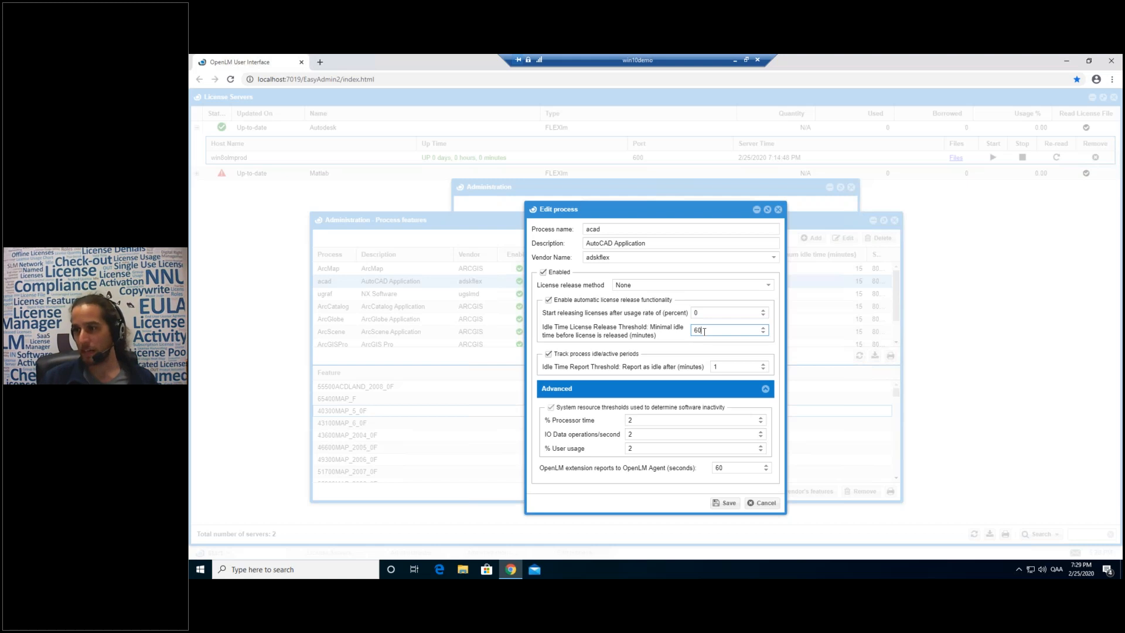
double_click(704, 331)
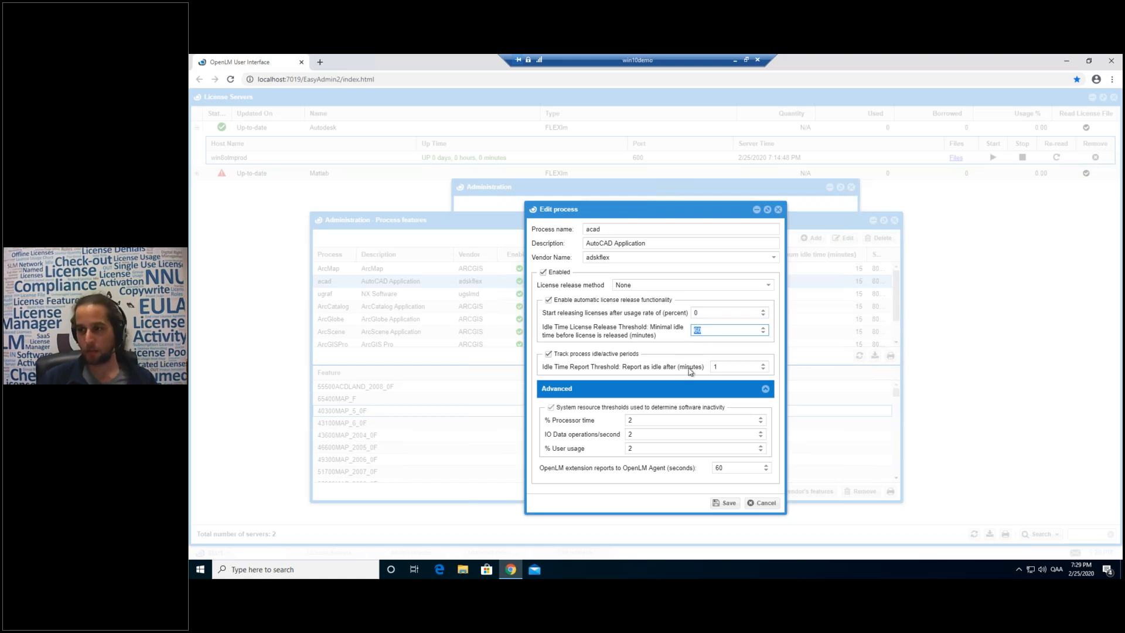
click(708, 332)
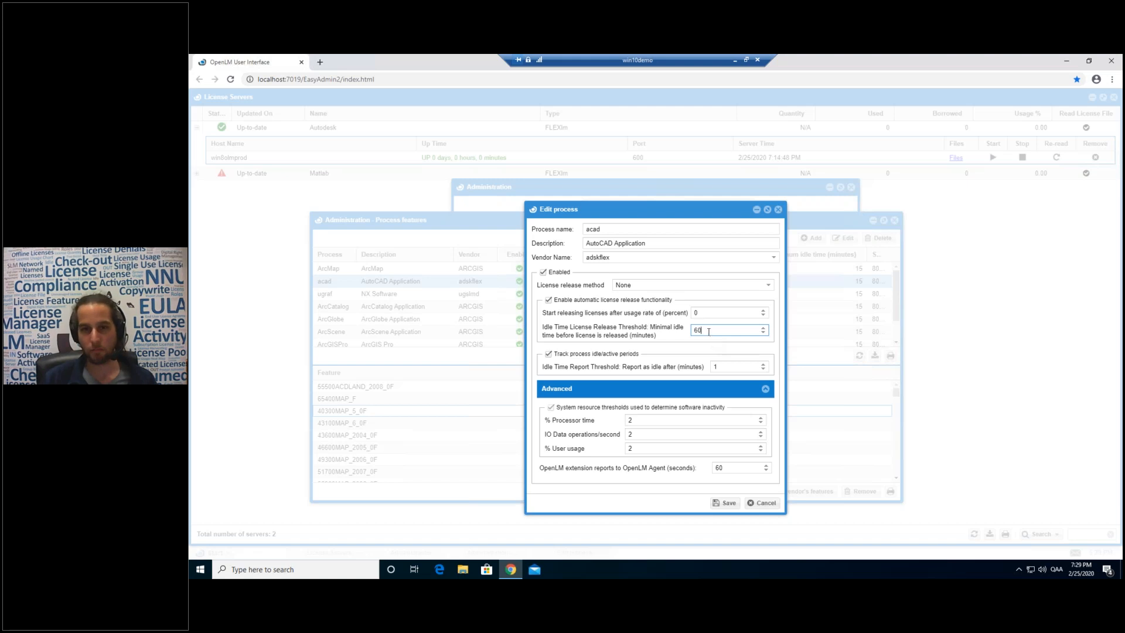
Set the license release usage rate to 99% and open the License release method choices.
double_click(696, 313)
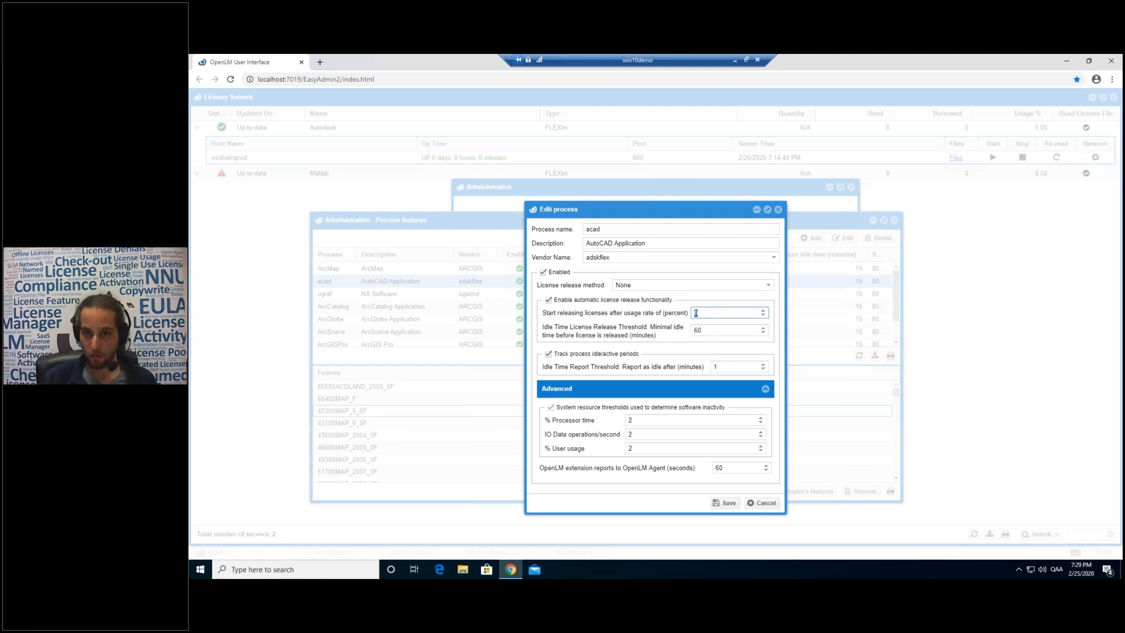
text(95)
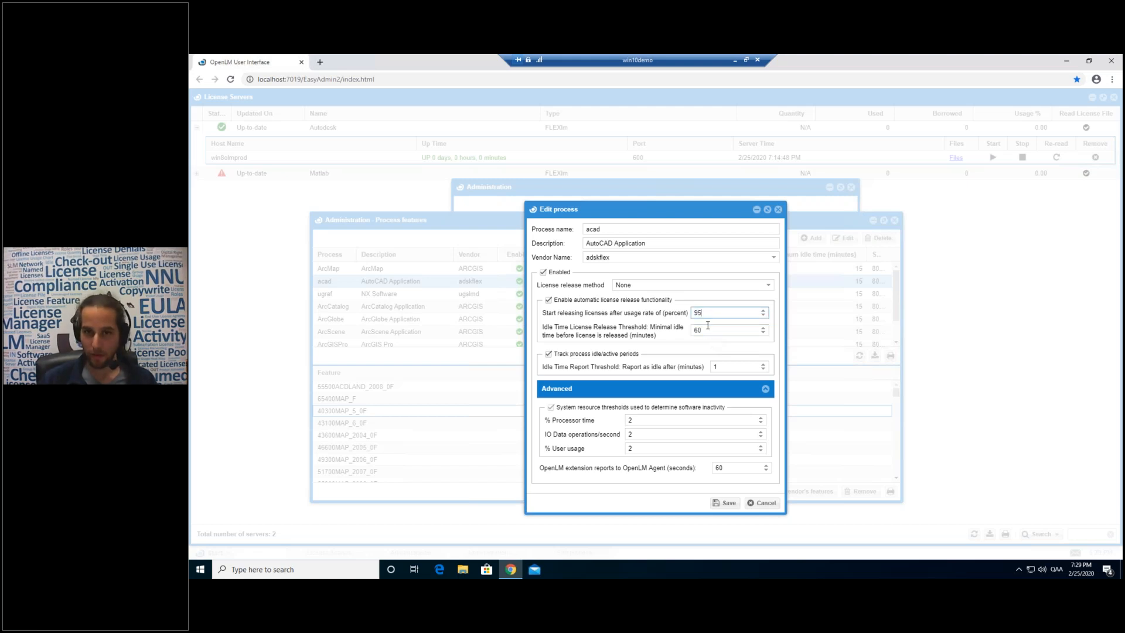
double_click(696, 312)
click(706, 313)
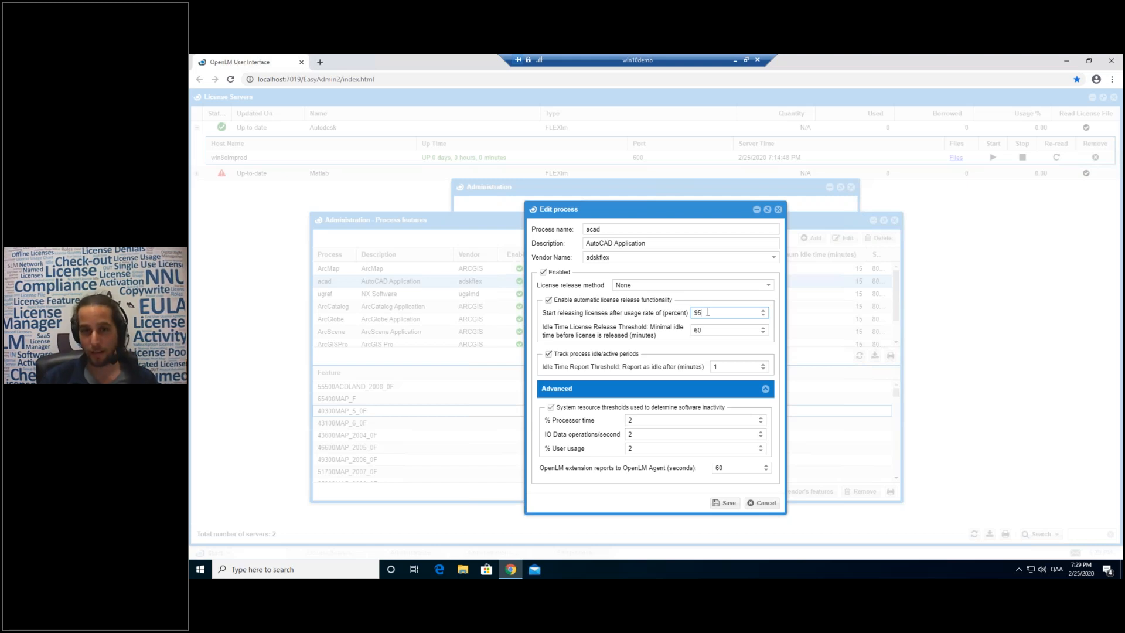
drag(707, 311, 693, 311)
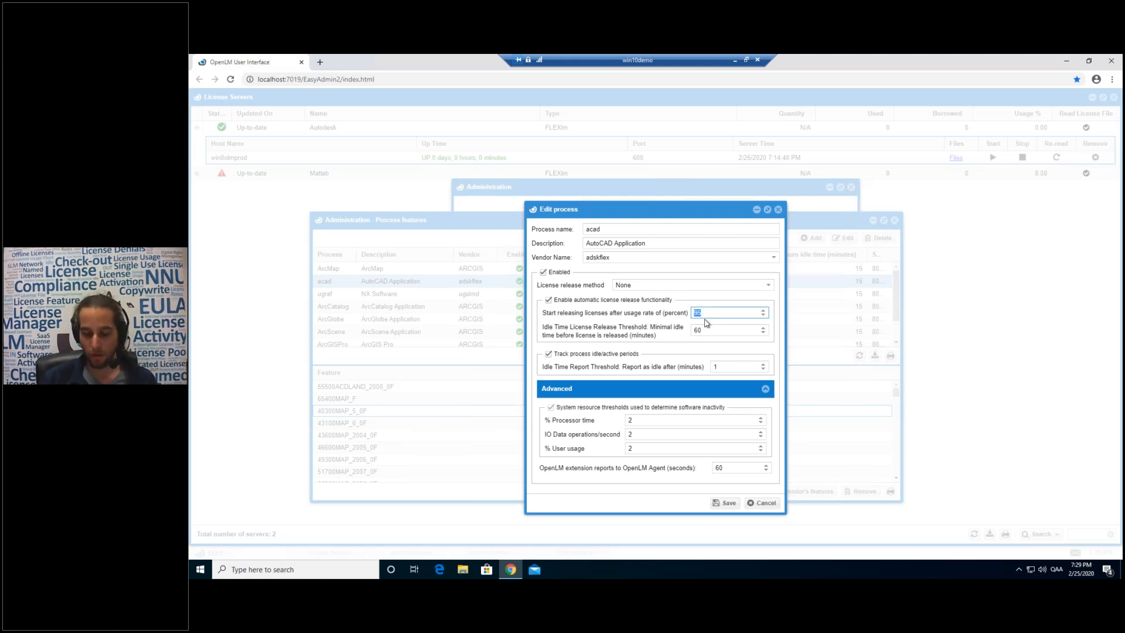
text(99)
key(Tab)
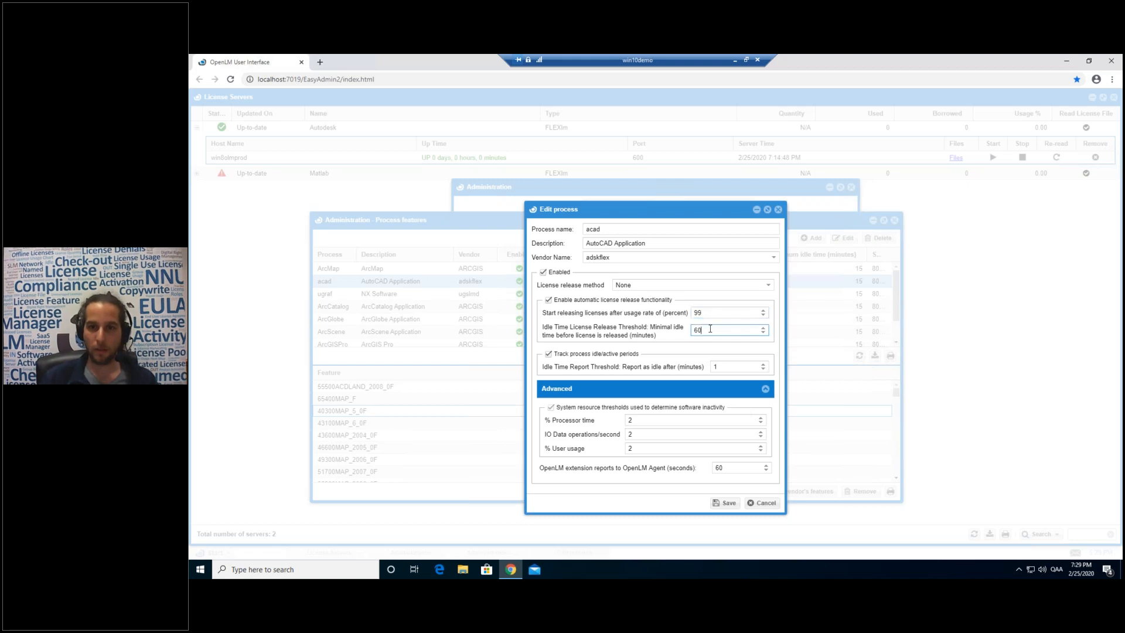
key(shift+Tab)
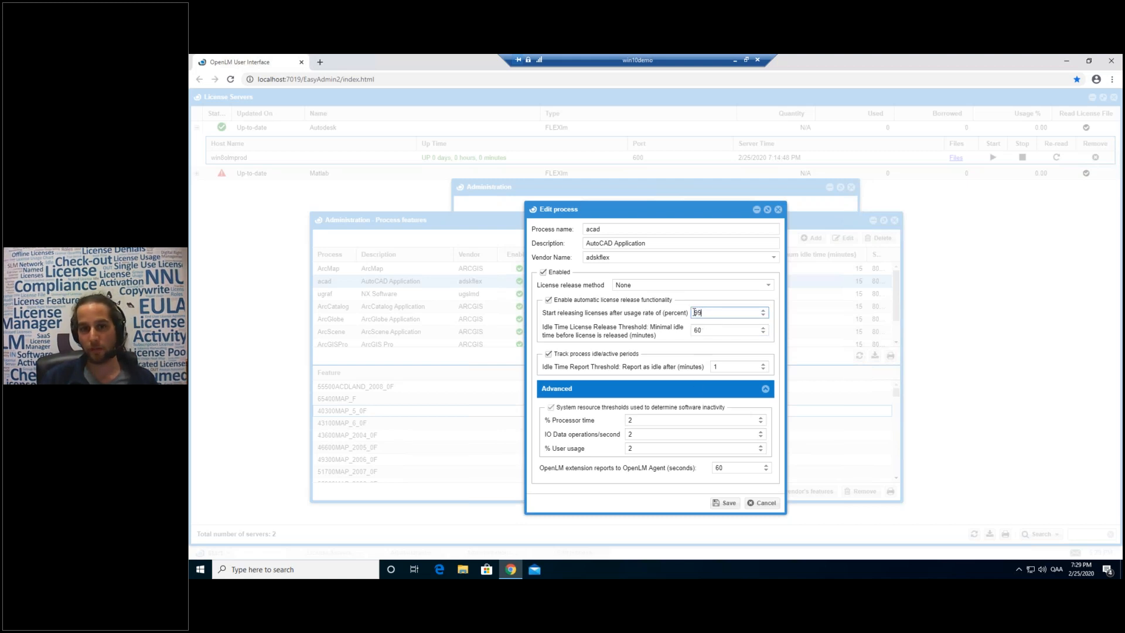
click(707, 314)
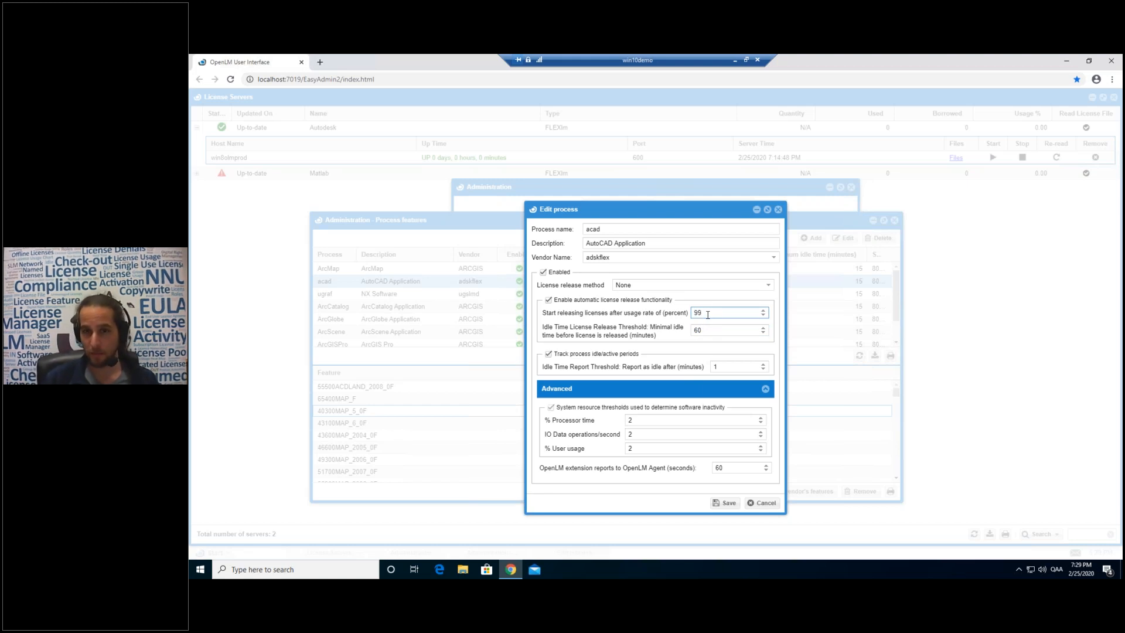
double_click(702, 329)
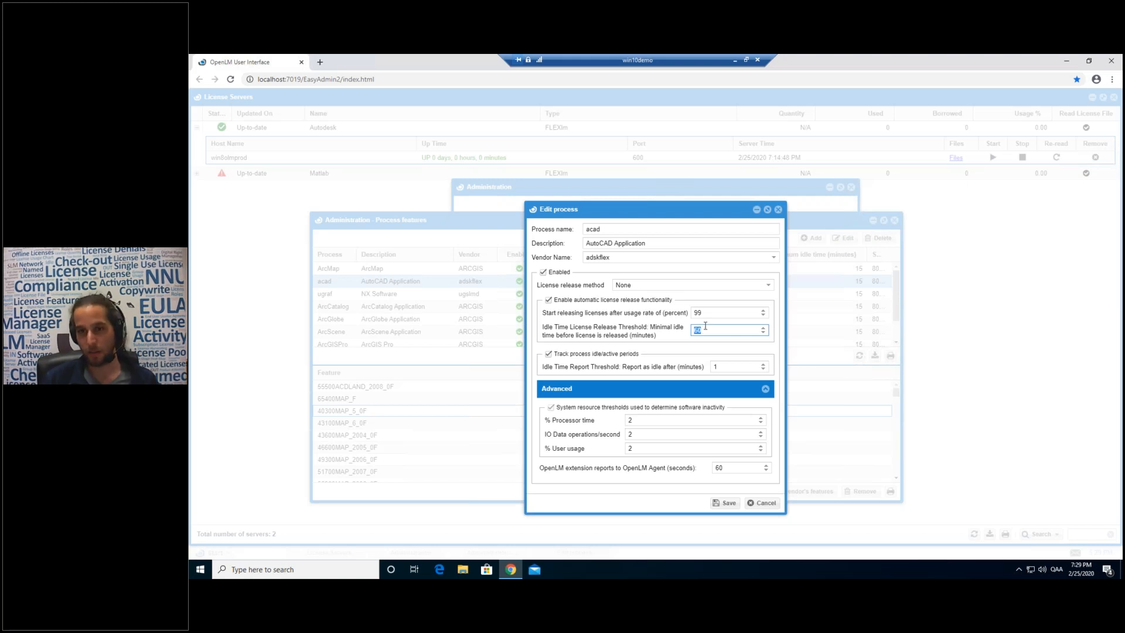
double_click(704, 313)
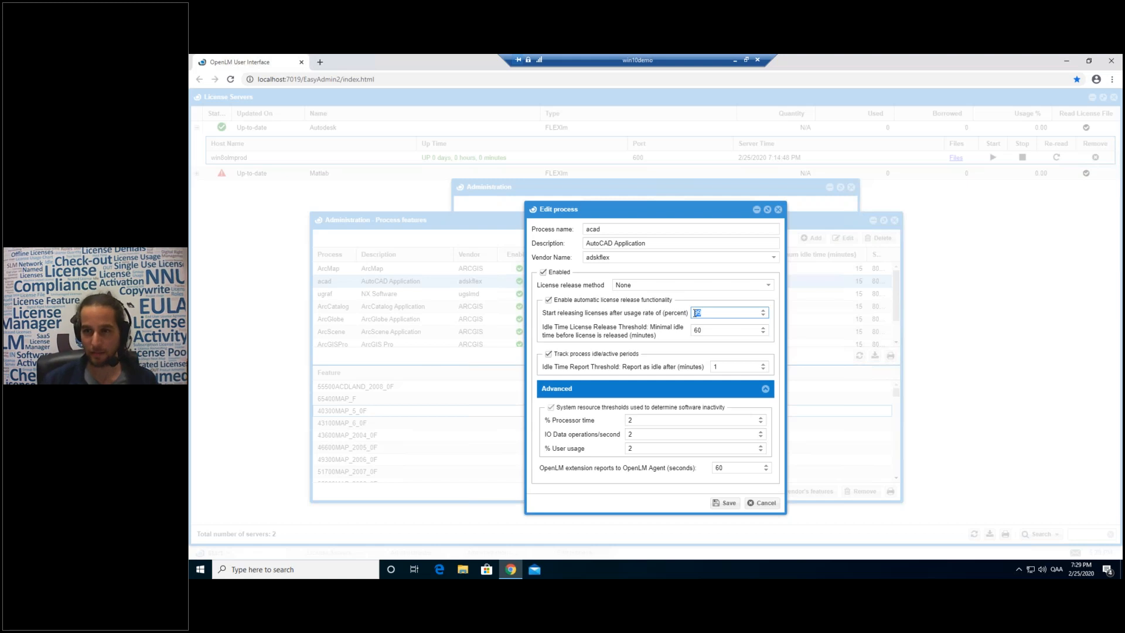
double_click(706, 329)
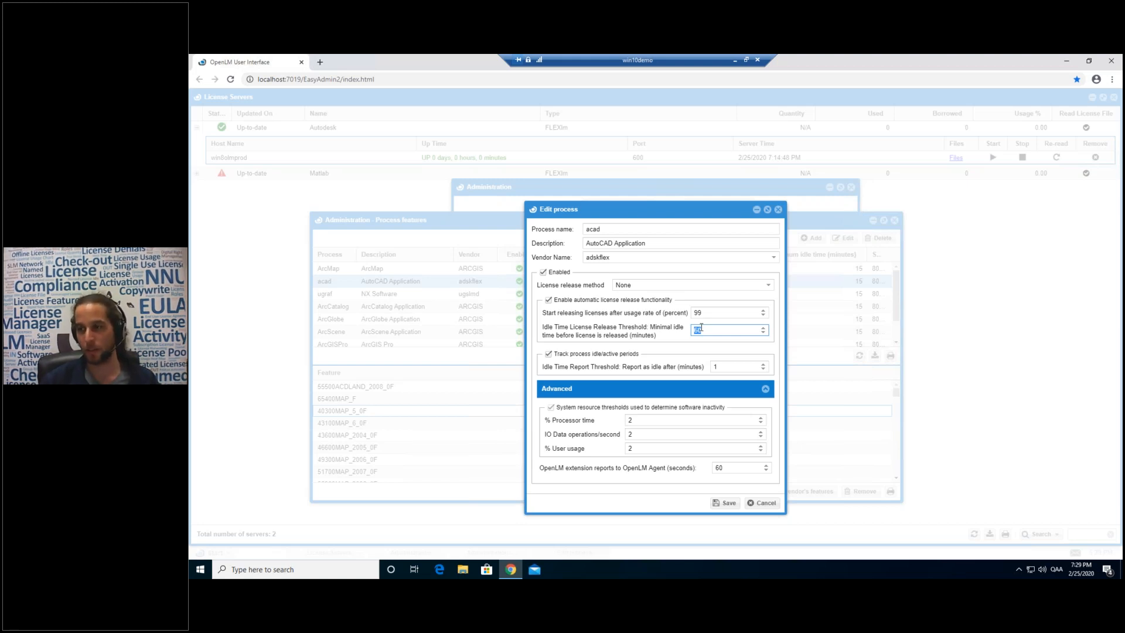
double_click(705, 313)
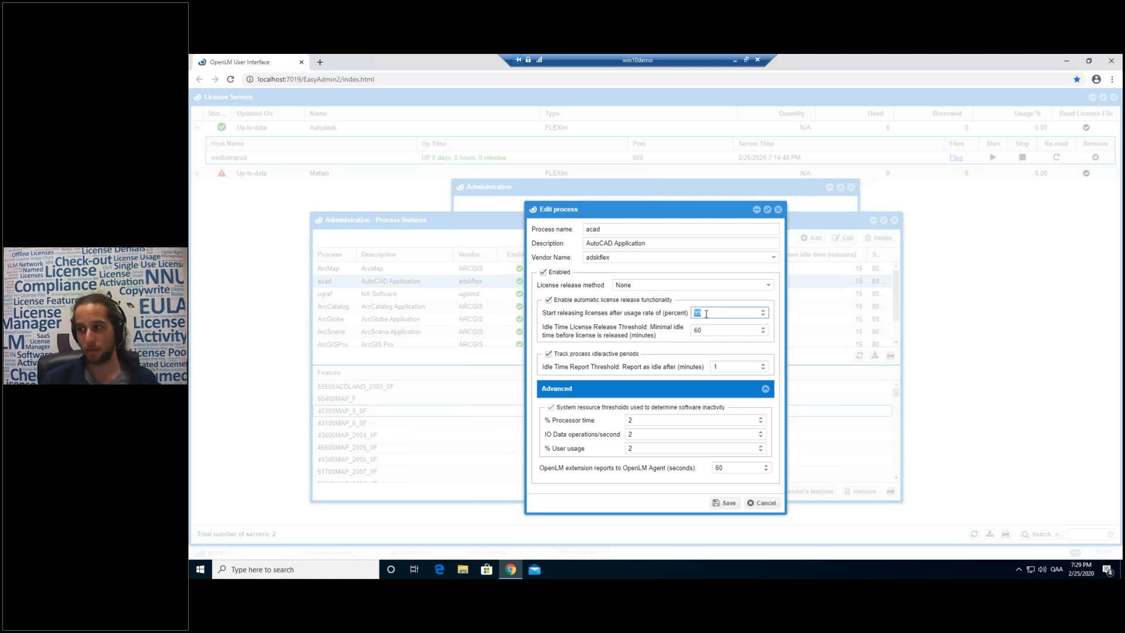
click(761, 286)
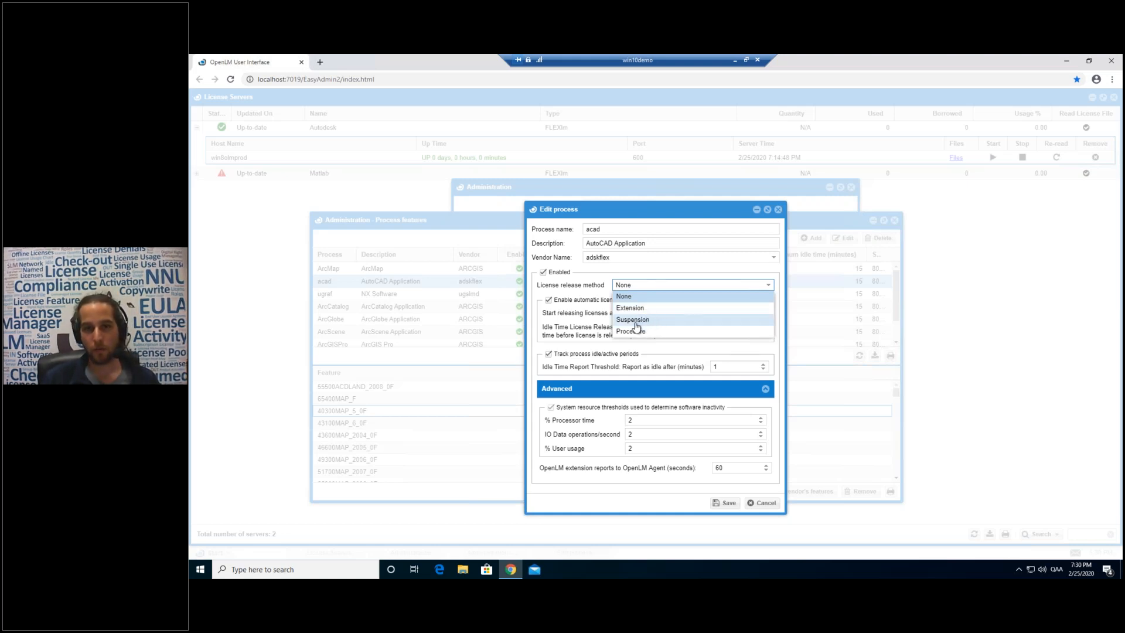
Pick Suspension as the release method, then cancel acad's edit form without saving.
click(636, 324)
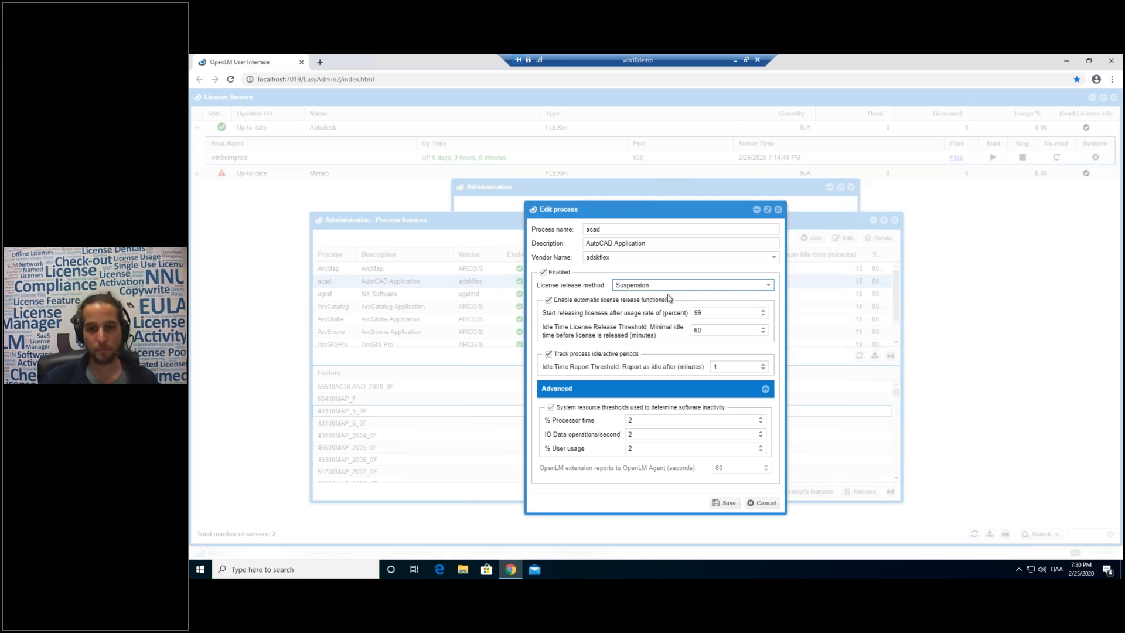
click(760, 502)
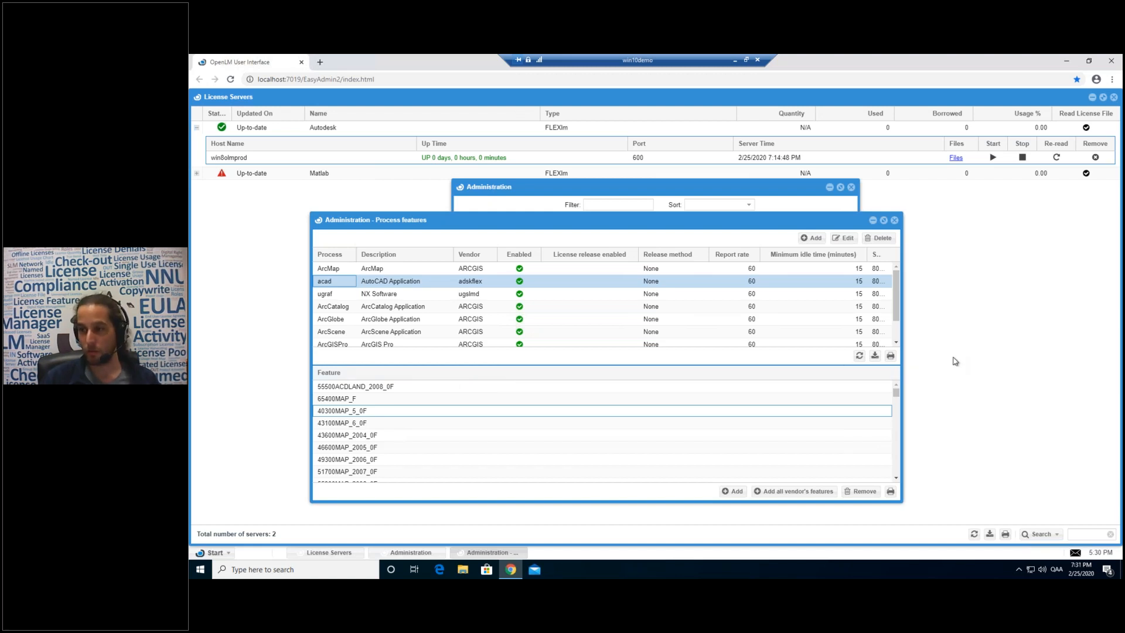
Review acad's linked features, close Process features, and nudge the Administration panel left.
click(344, 284)
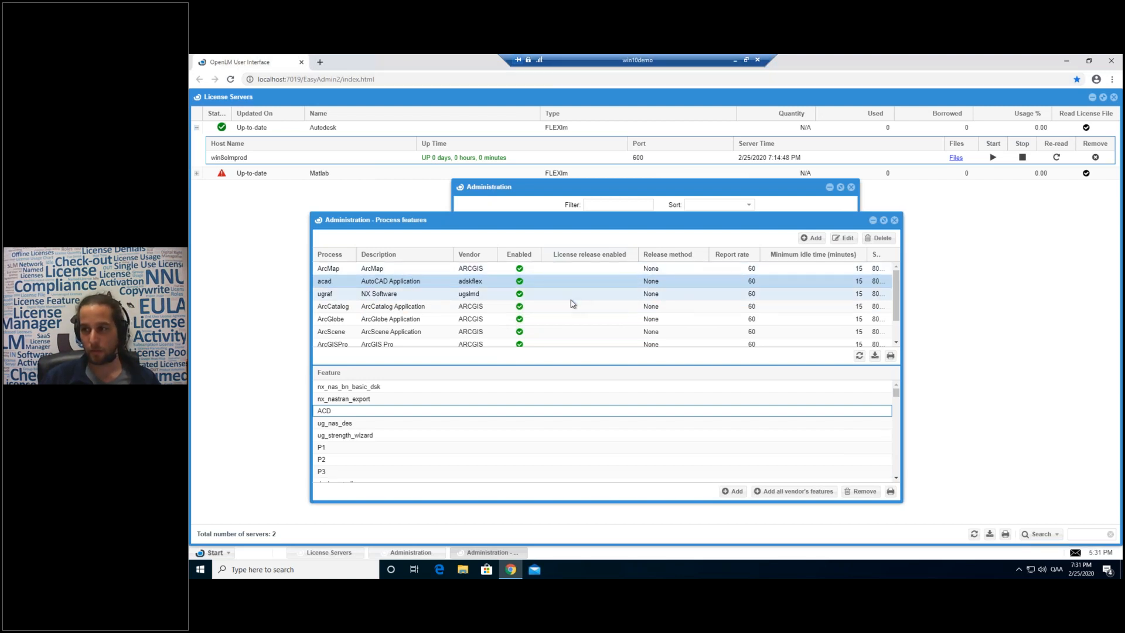
click(381, 283)
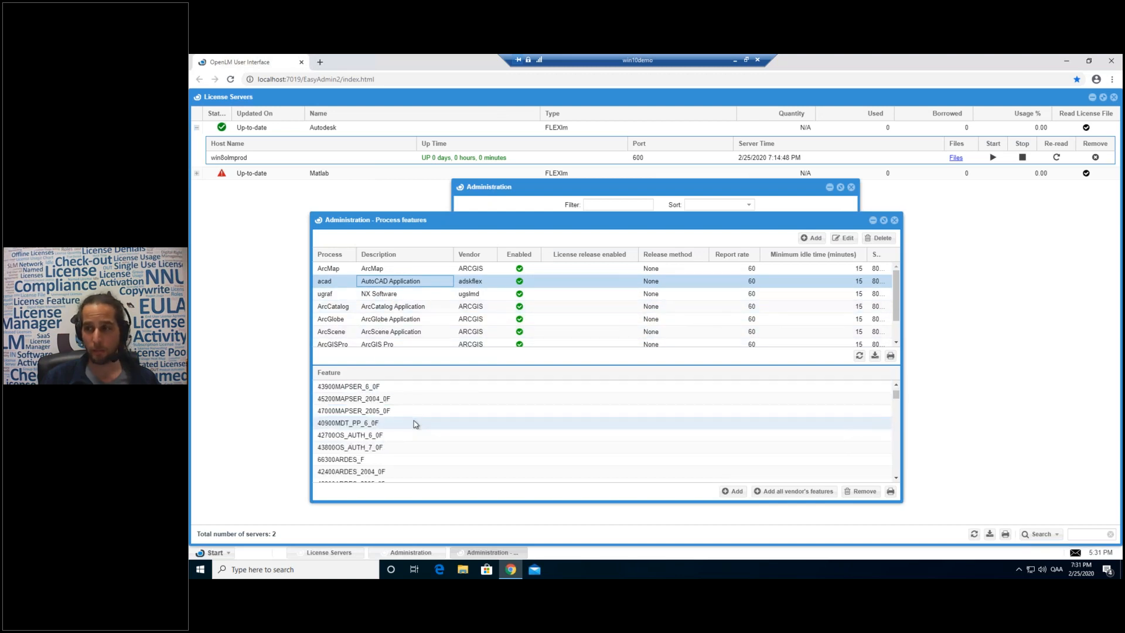
scroll(414, 423, down, 3)
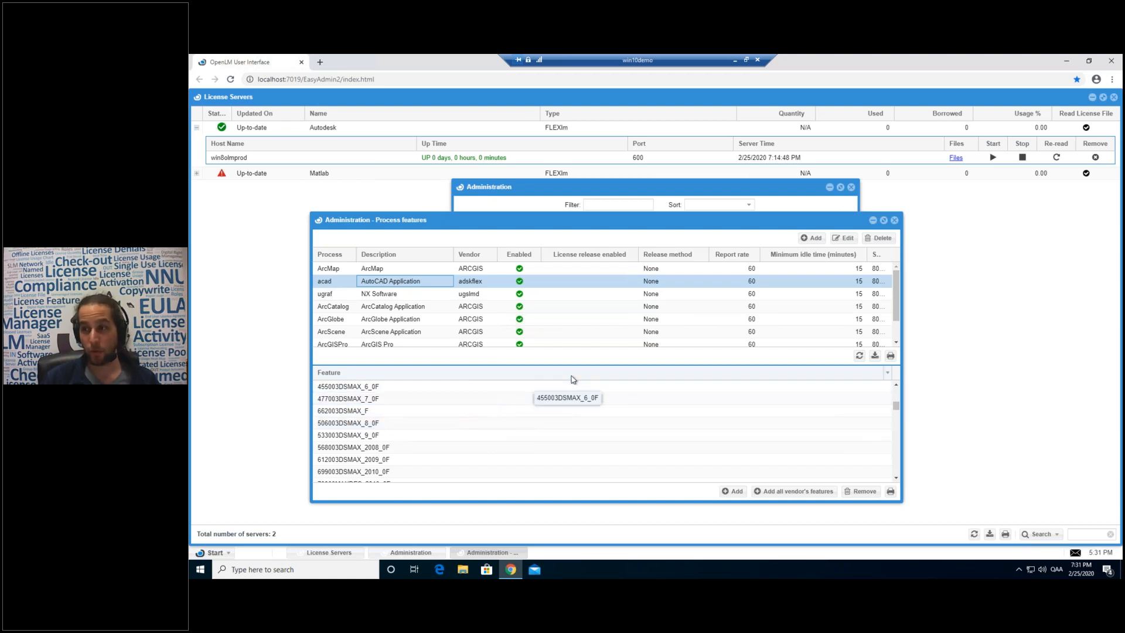
click(894, 220)
drag(736, 193, 725, 194)
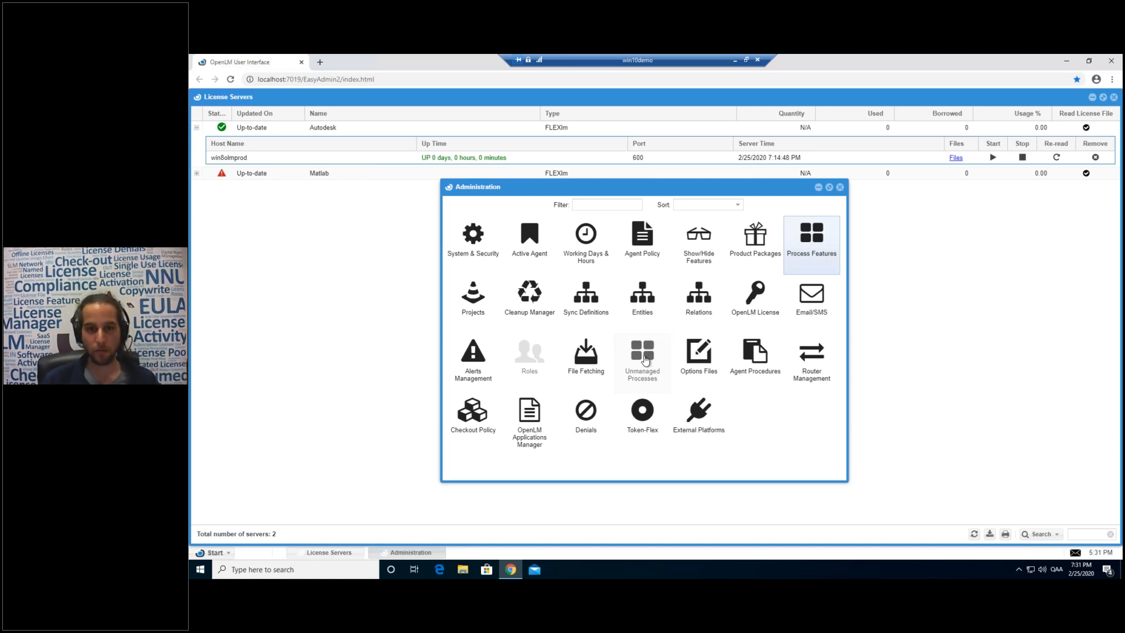
Open Unmanaged Processes administration and restore the remote desktop to a window.
click(645, 357)
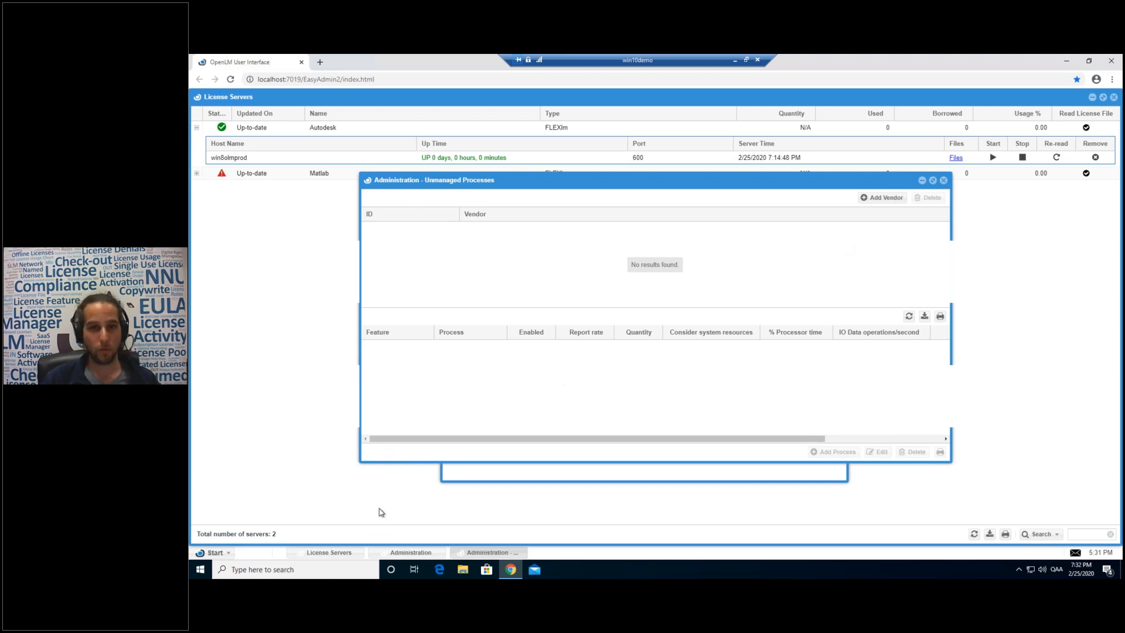
click(746, 59)
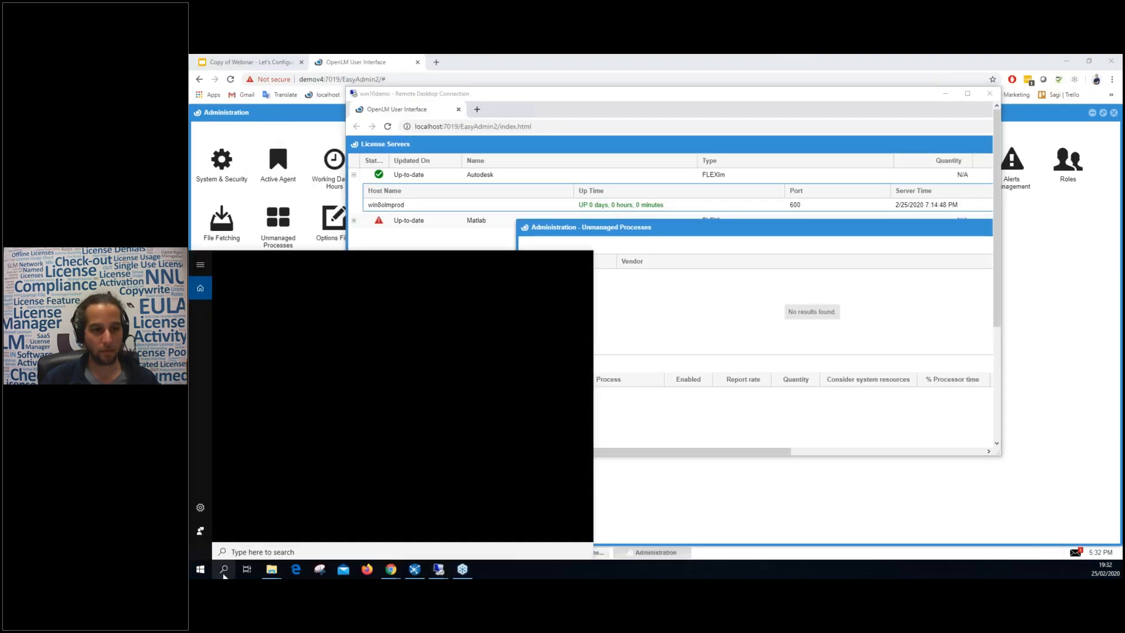
Launch Notepad++ via a 'note' search, maximize it, and bring up Task Manager from the taskbar.
click(224, 570)
text(note)
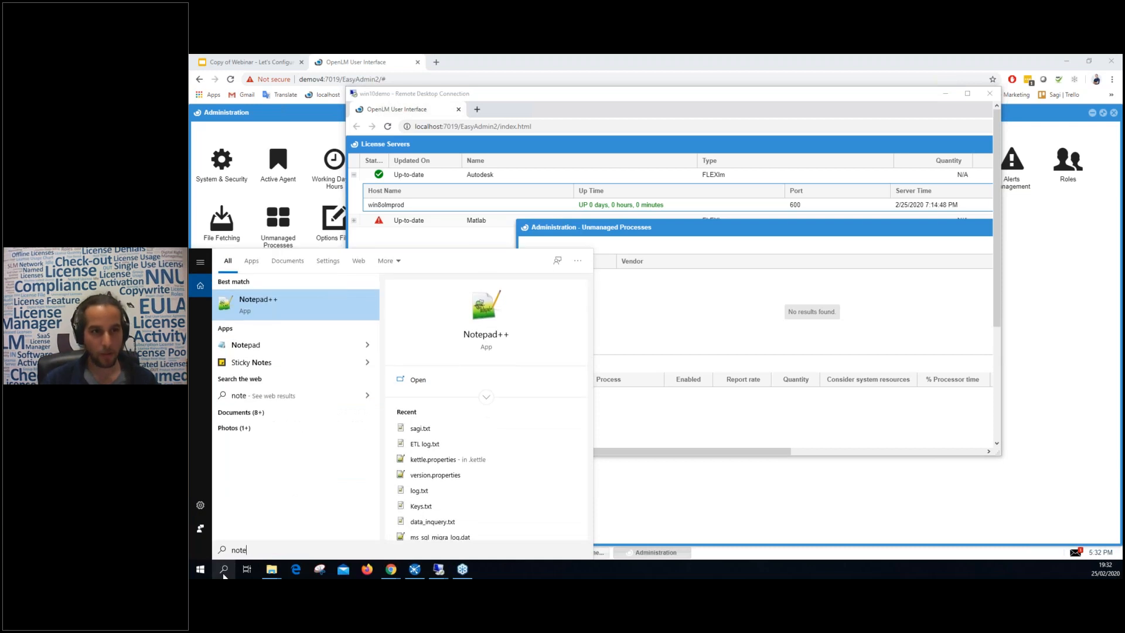
click(267, 302)
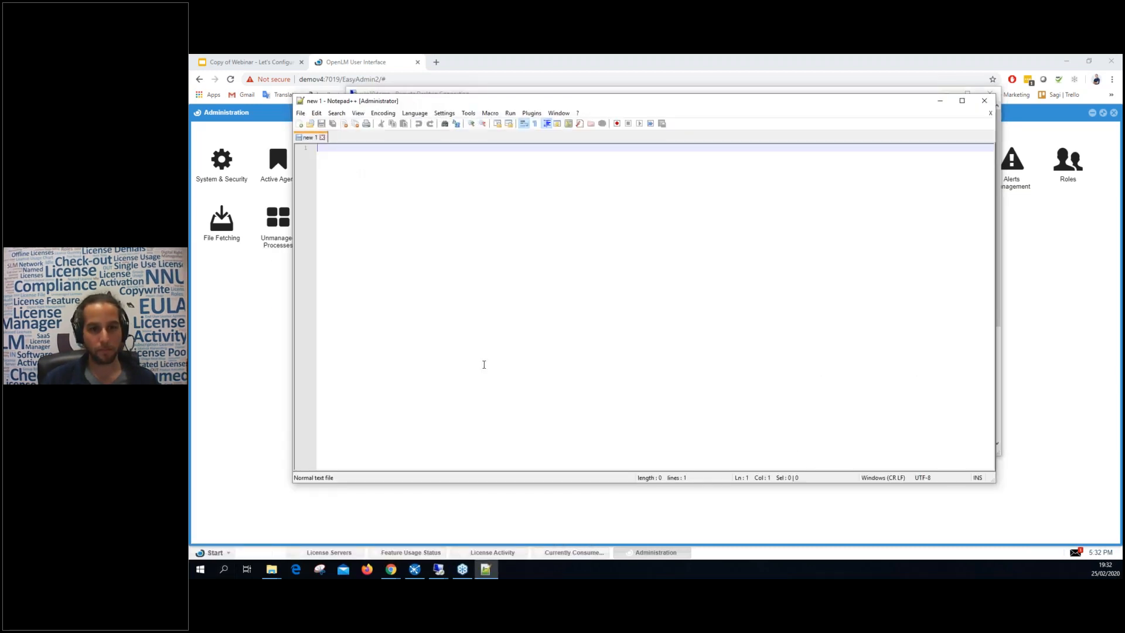
key(super+Up)
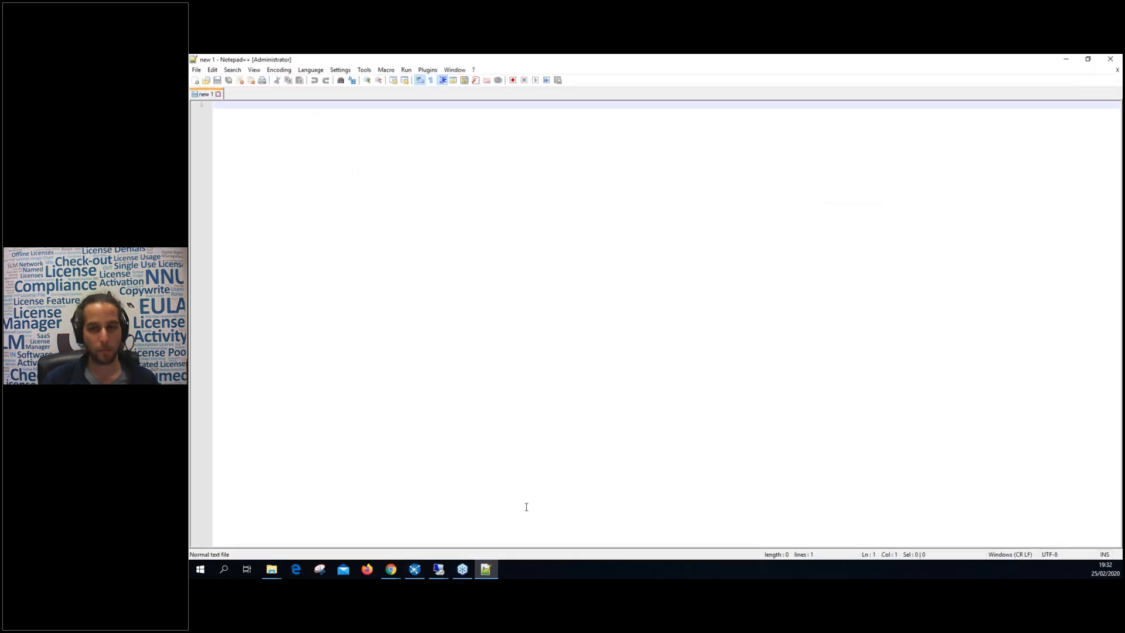
right_click(542, 568)
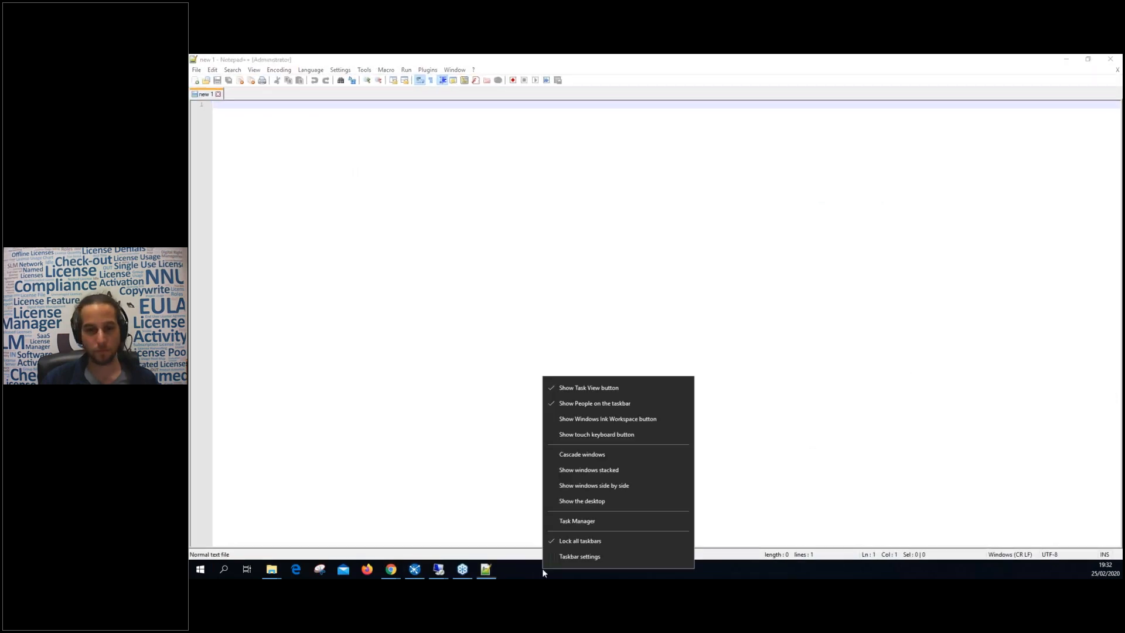
click(562, 521)
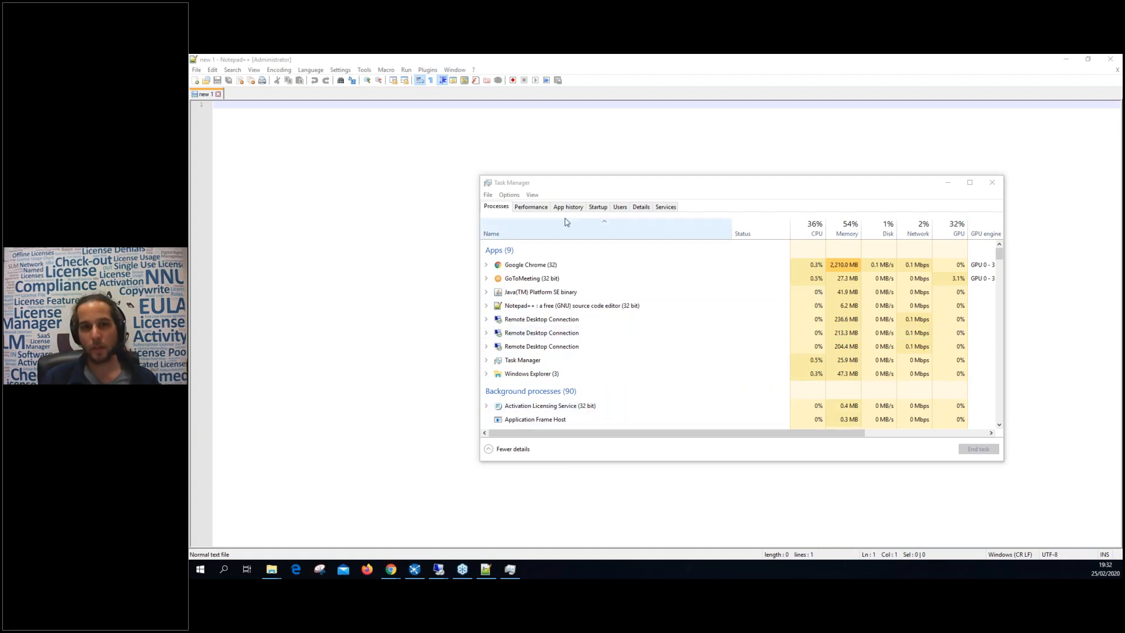
Move Task Manager aside and scroll through its Processes list.
drag(579, 188, 514, 178)
click(544, 324)
scroll(558, 374, down, 1)
scroll(557, 387, up, 1)
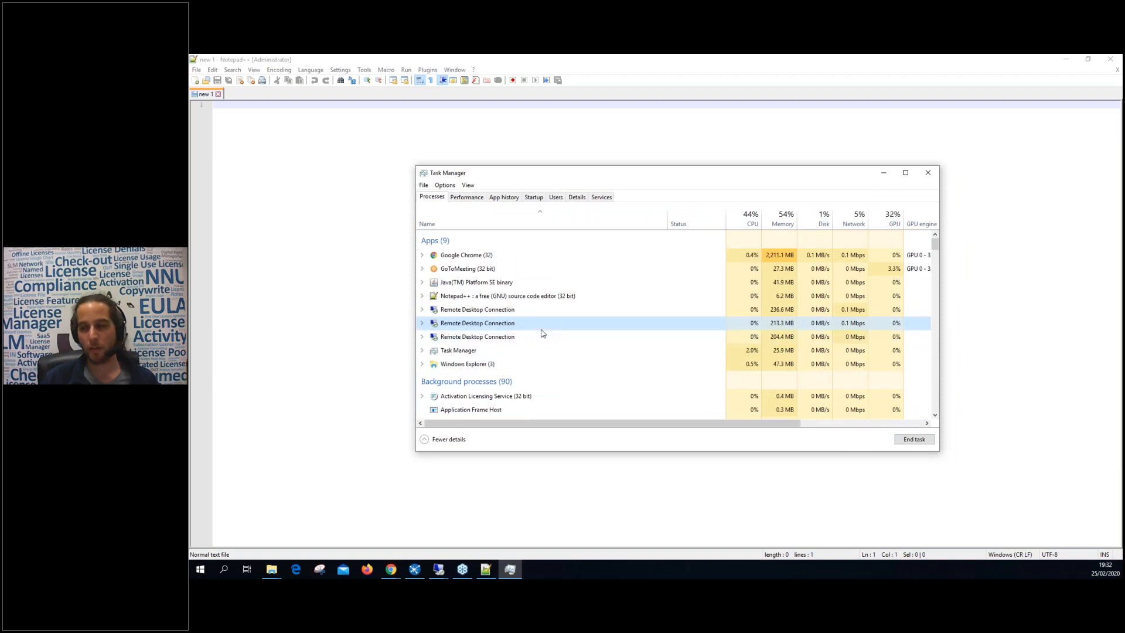
scroll(511, 298, down, 2)
scroll(512, 296, up, 2)
Select notepad++.exe in the Details list sorted by name, then return to the OpenLM Administration page.
click(571, 197)
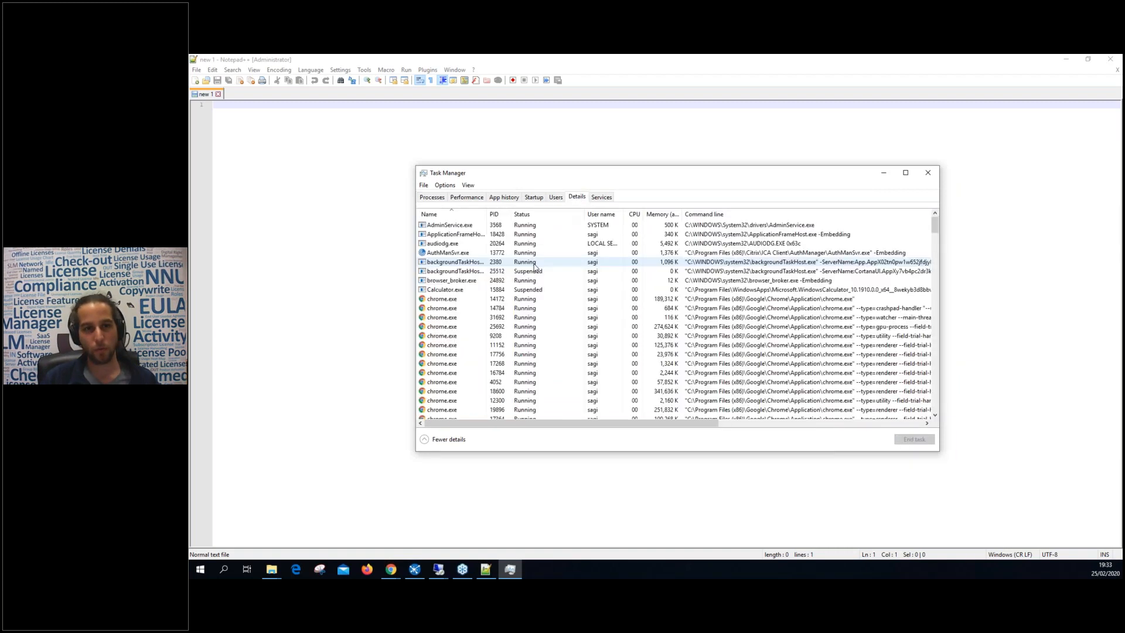
scroll(457, 281, down, 10)
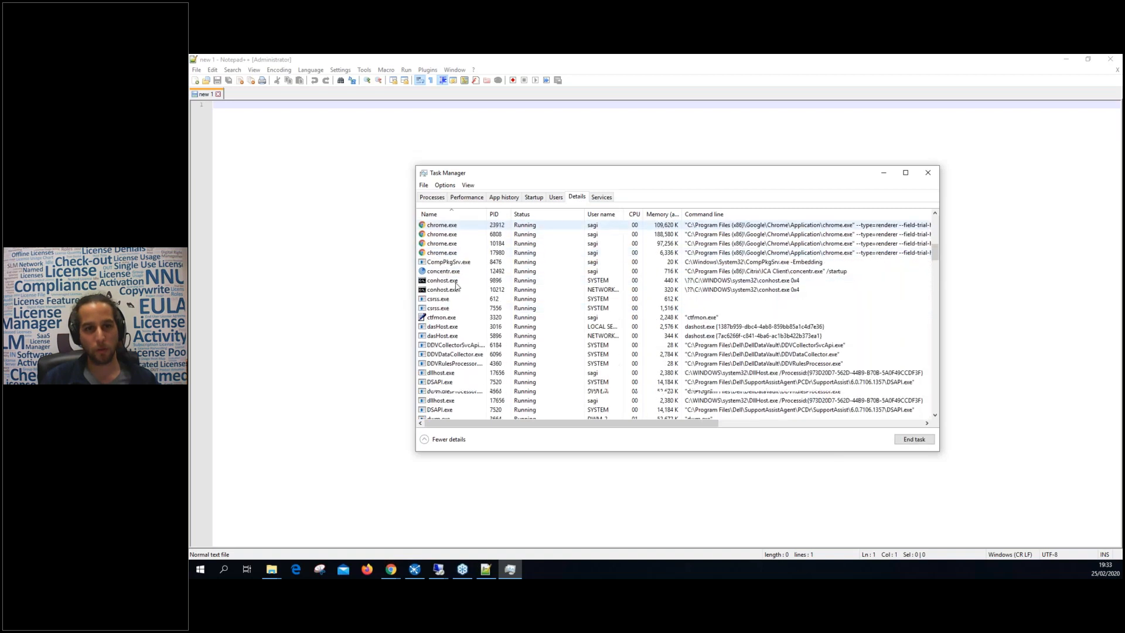
click(444, 212)
scroll(460, 304, up, 6)
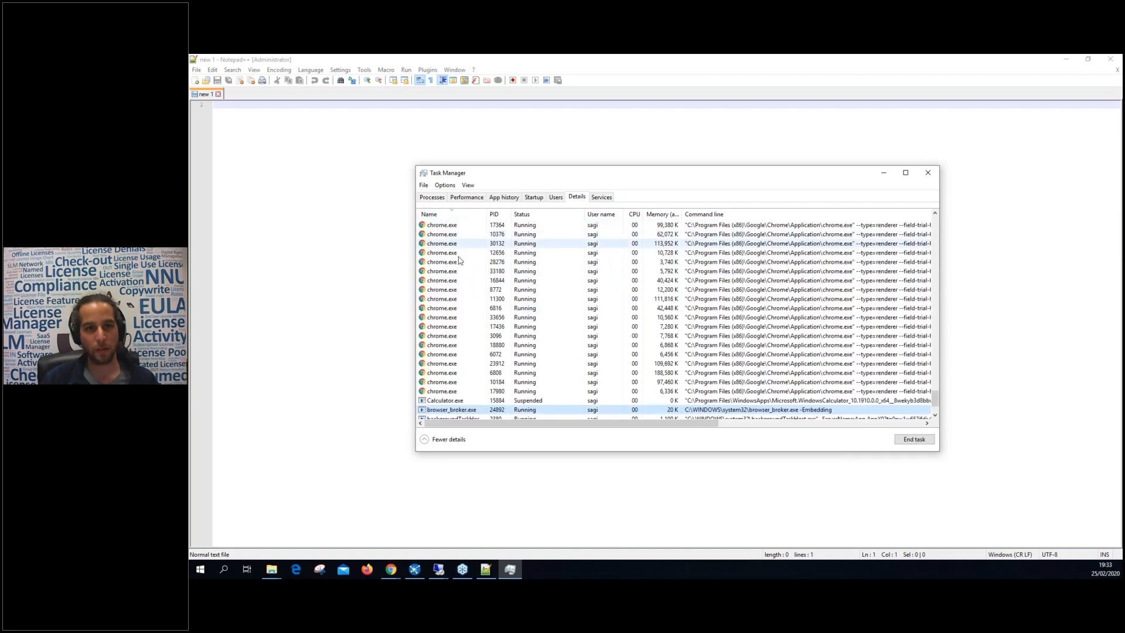
scroll(467, 316, up, 15)
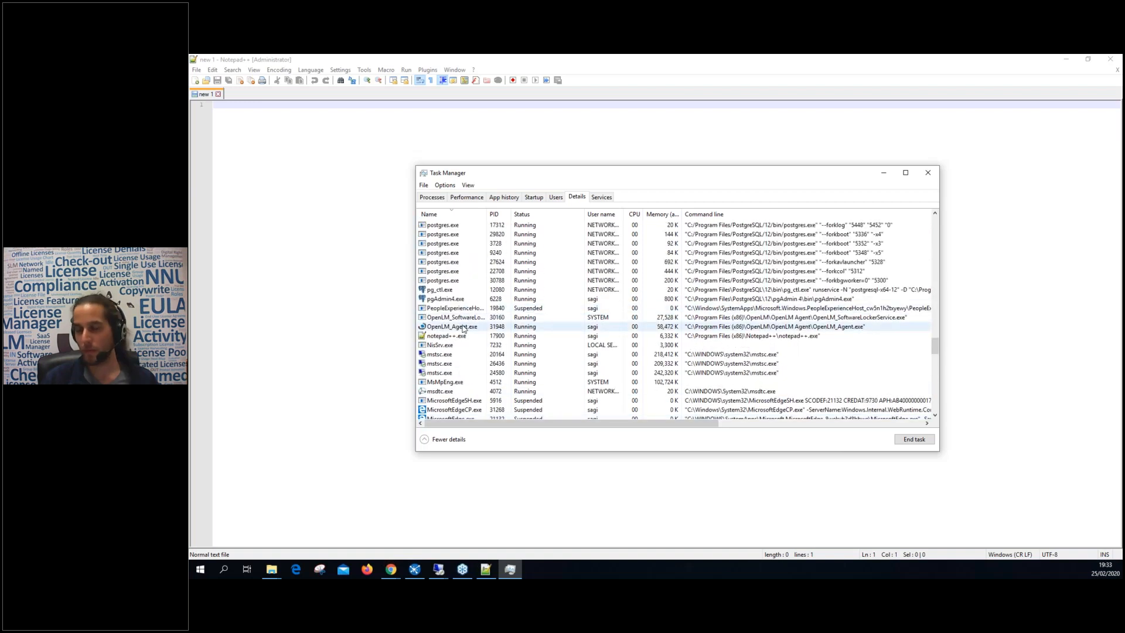
click(446, 337)
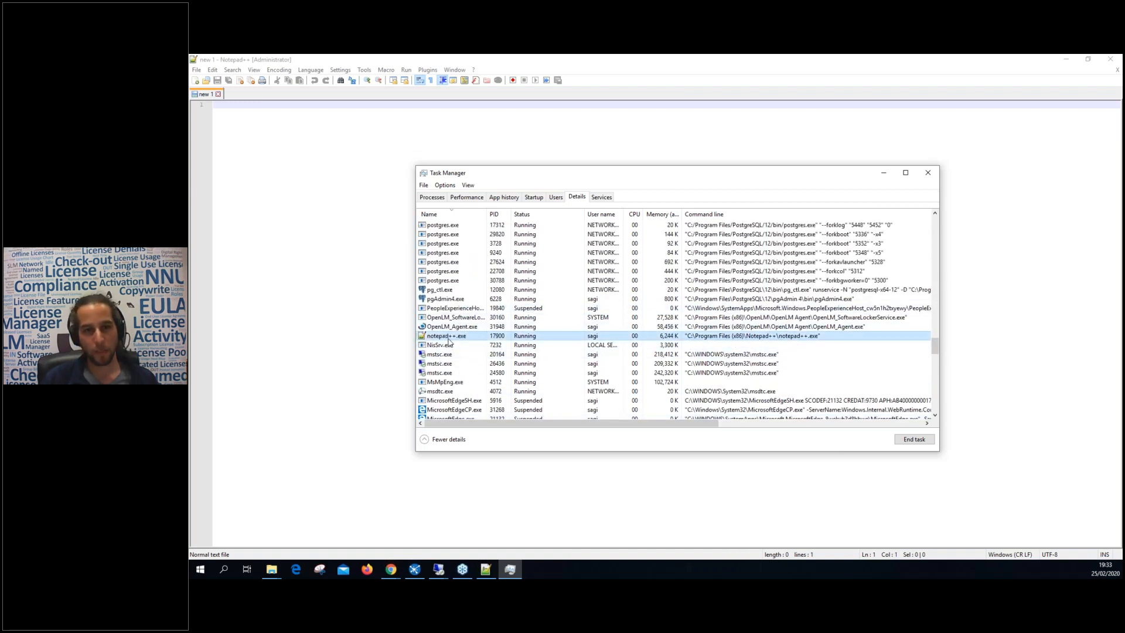
click(391, 569)
click(462, 542)
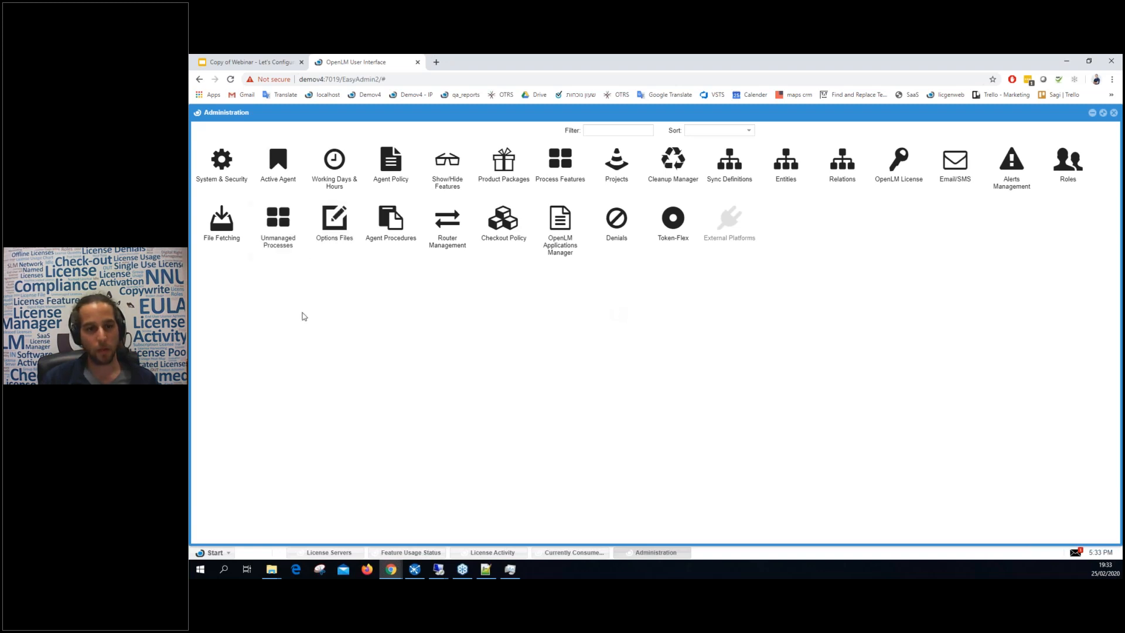
In the full-screen remote session, add a new unmanaged vendor named 'Notepad supplier'.
mouse_move(439, 569)
click(385, 519)
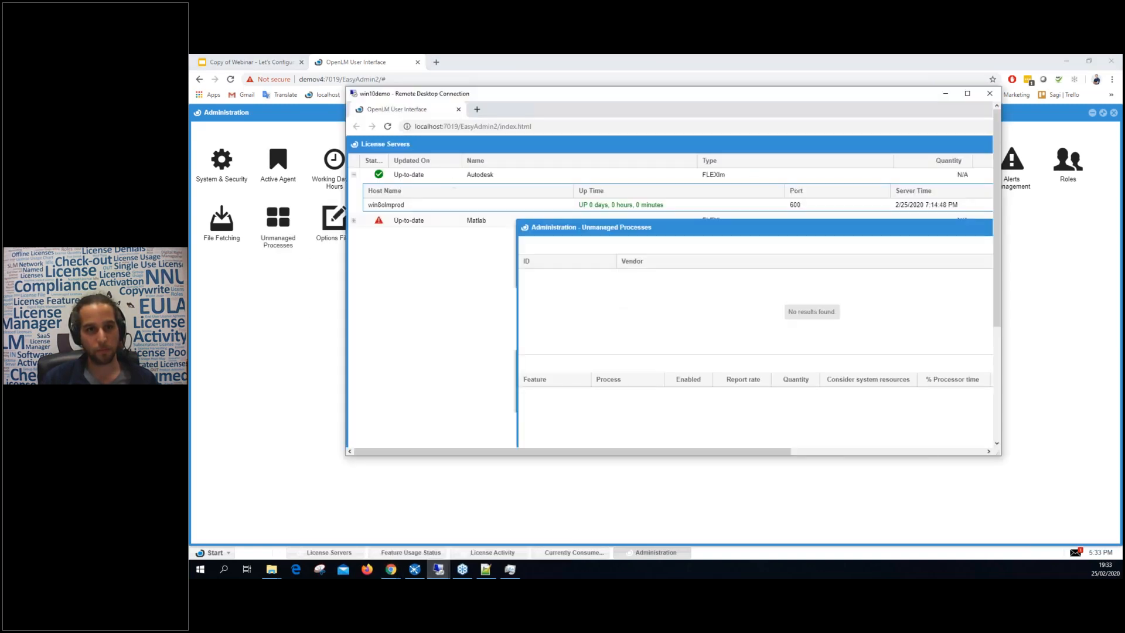
double_click(483, 95)
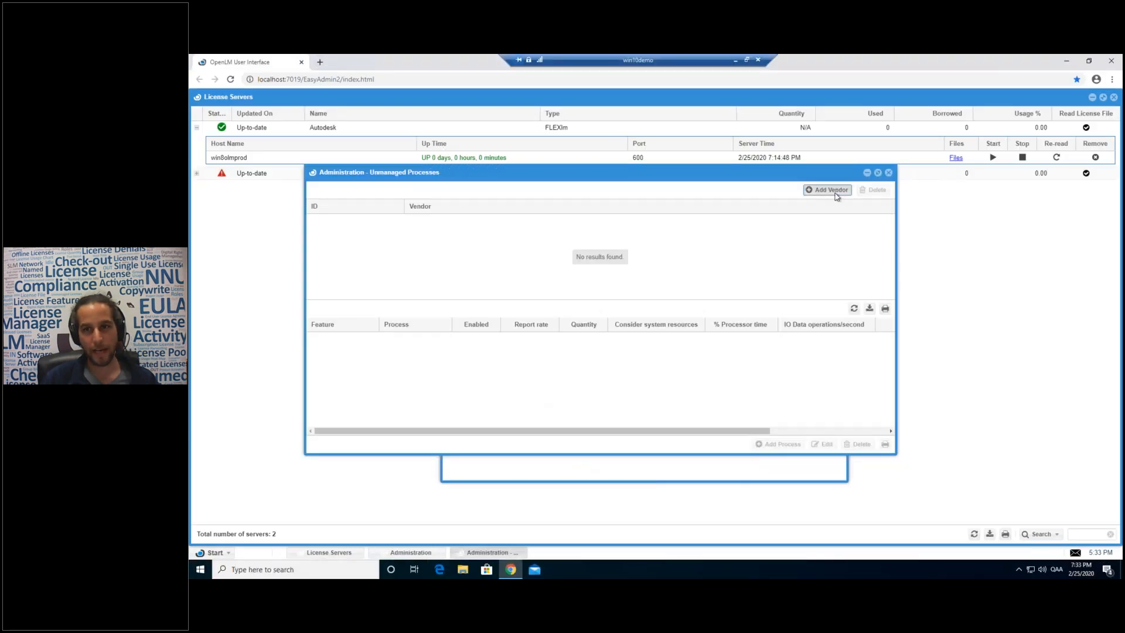
click(826, 190)
click(687, 246)
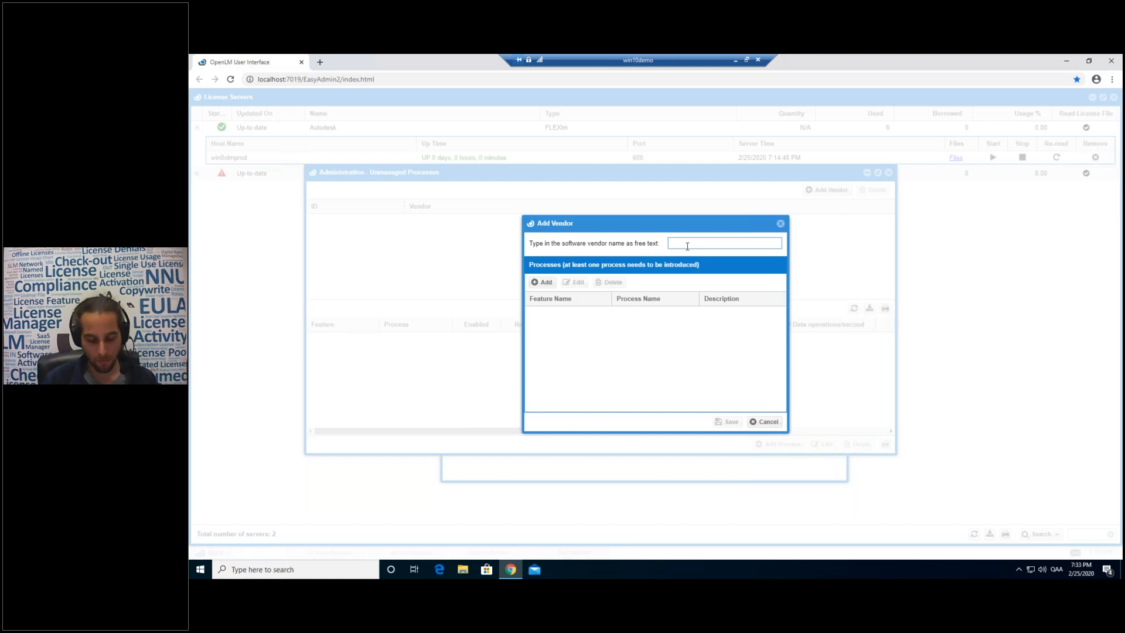
text(Notepad supplier)
Give the vendor a notepad++ feature and notepad++ process, save it, and select the entry.
click(542, 282)
text(notepad++)
key(ctrl+a)
key(ctrl+c)
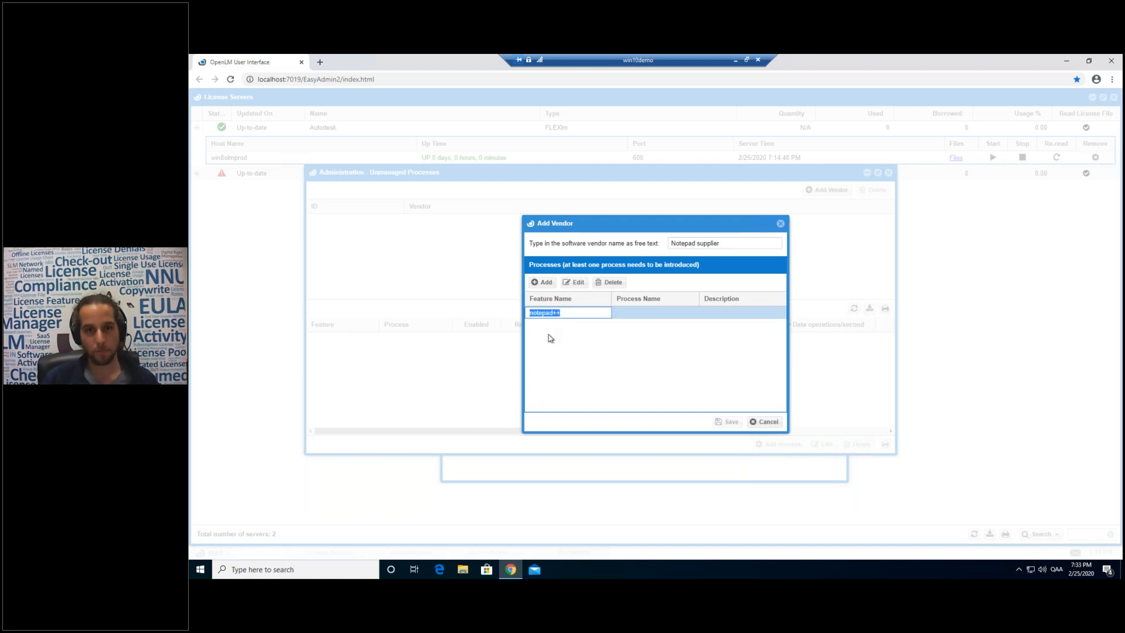
click(638, 315)
key(ctrl+v)
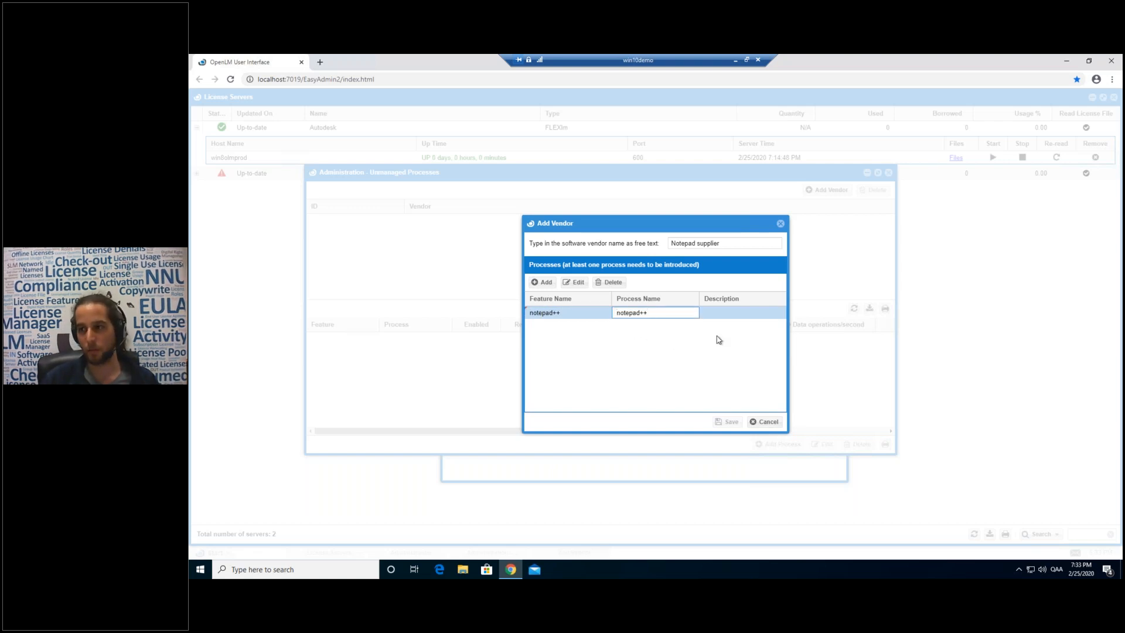
key(Tab)
click(722, 421)
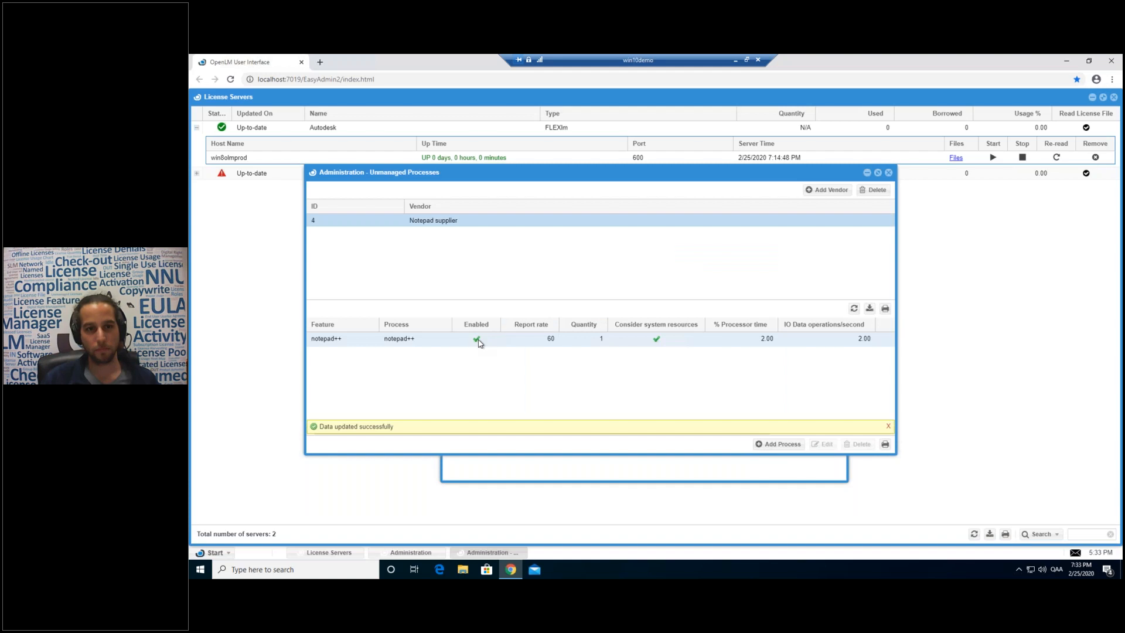
click(419, 343)
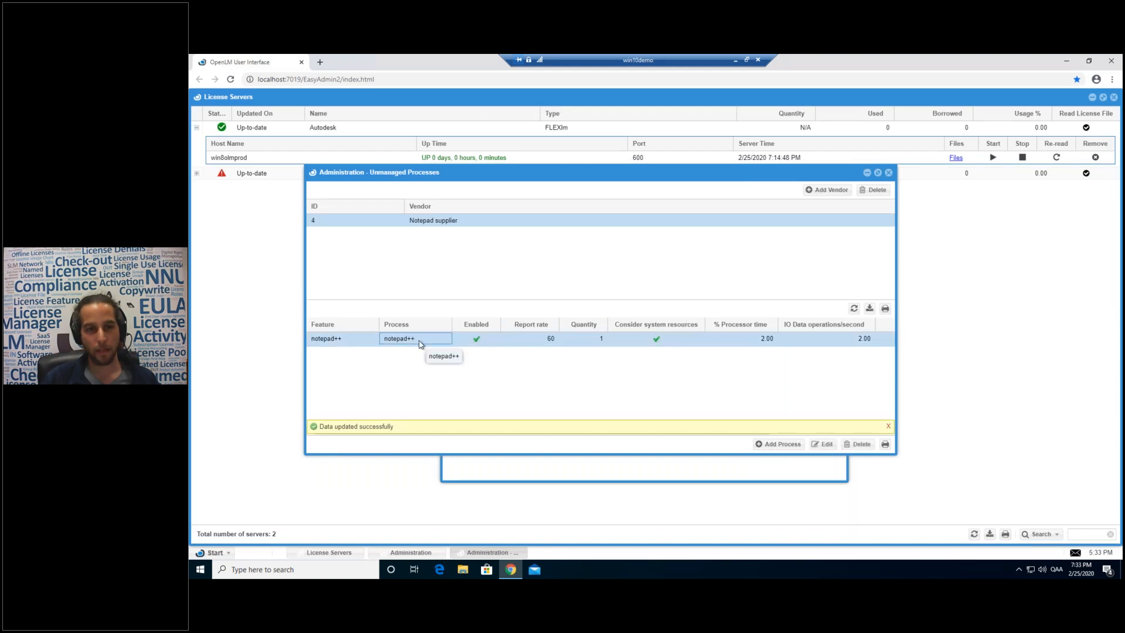
Open the notepad++ process settings and select its Quantity value to replace it with 10.
double_click(420, 343)
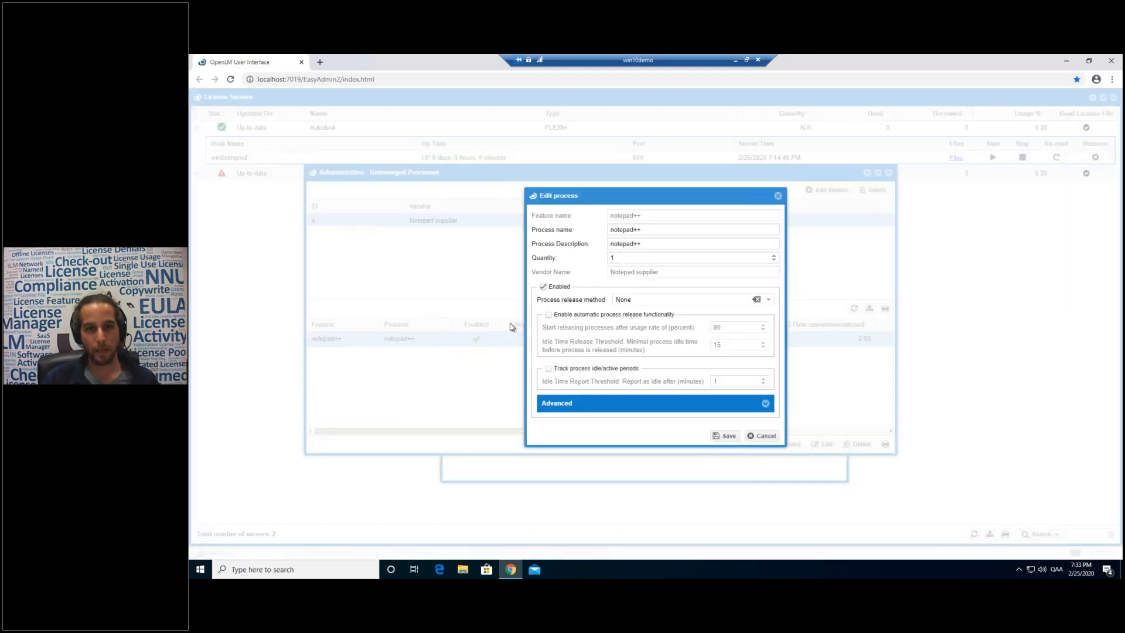
drag(628, 194, 629, 179)
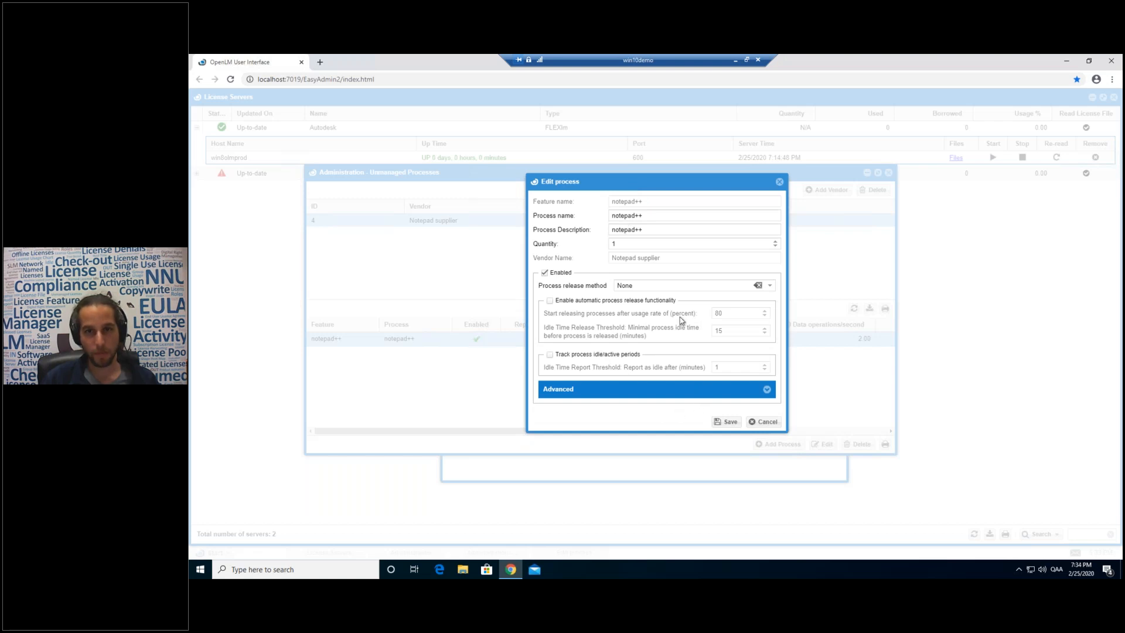
click(624, 245)
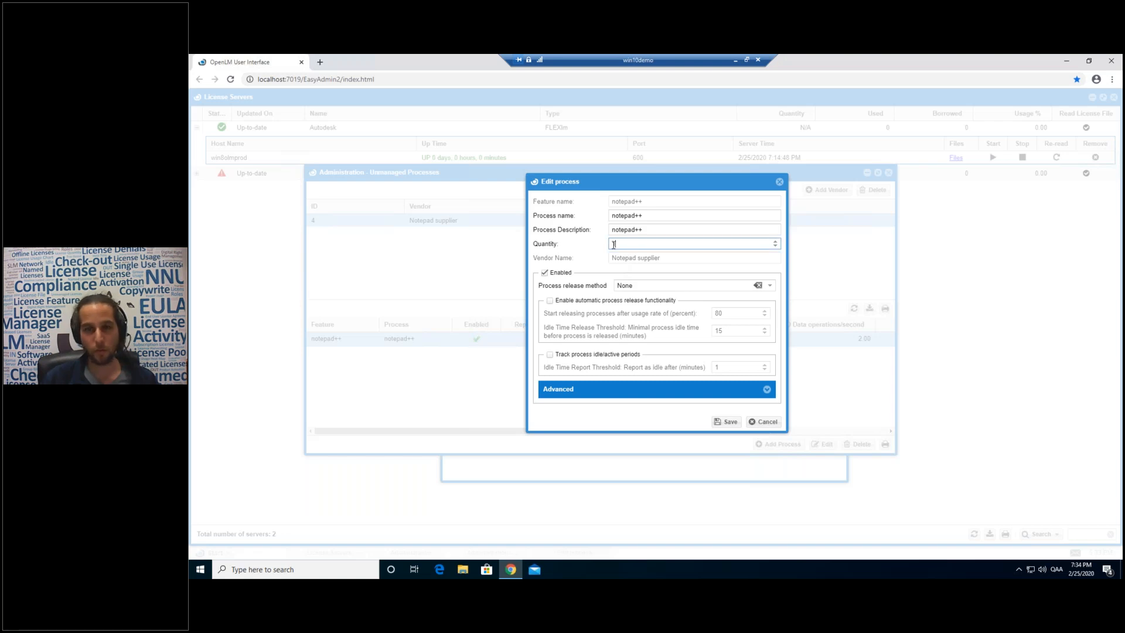
drag(635, 245, 610, 246)
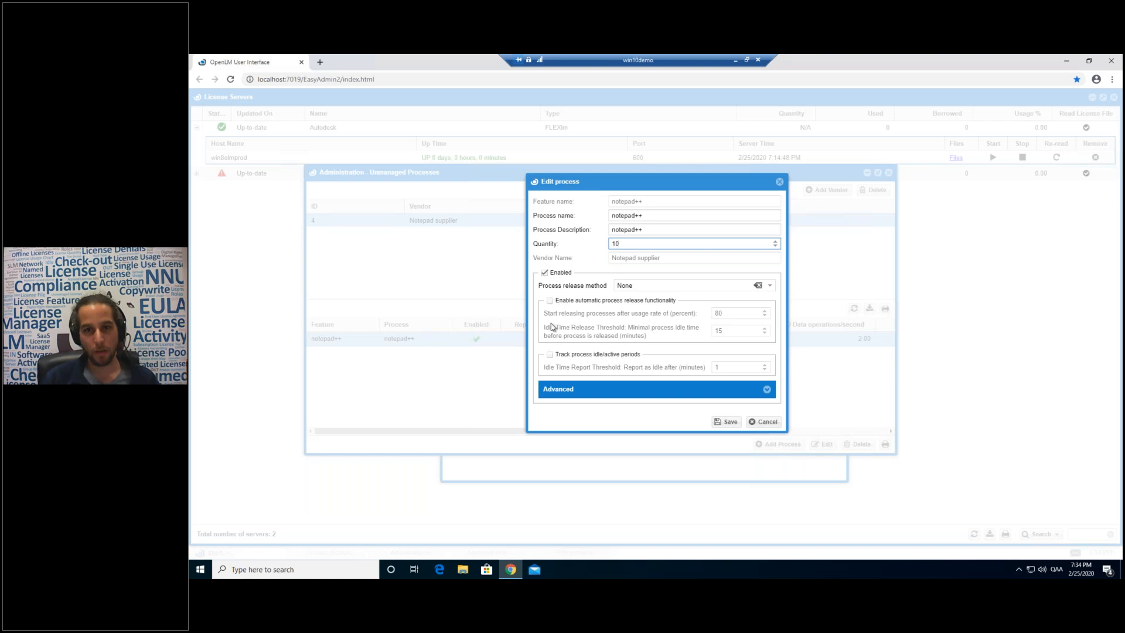
Enable idle tracking and automatic release at 99% usage after 60 idle minutes.
click(550, 355)
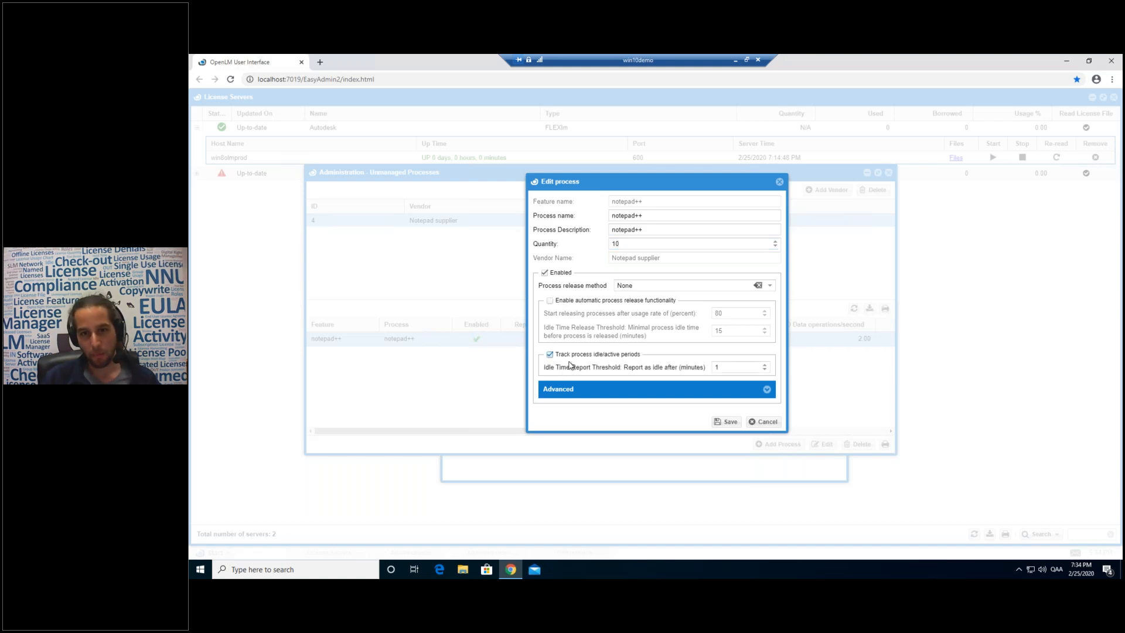
click(724, 366)
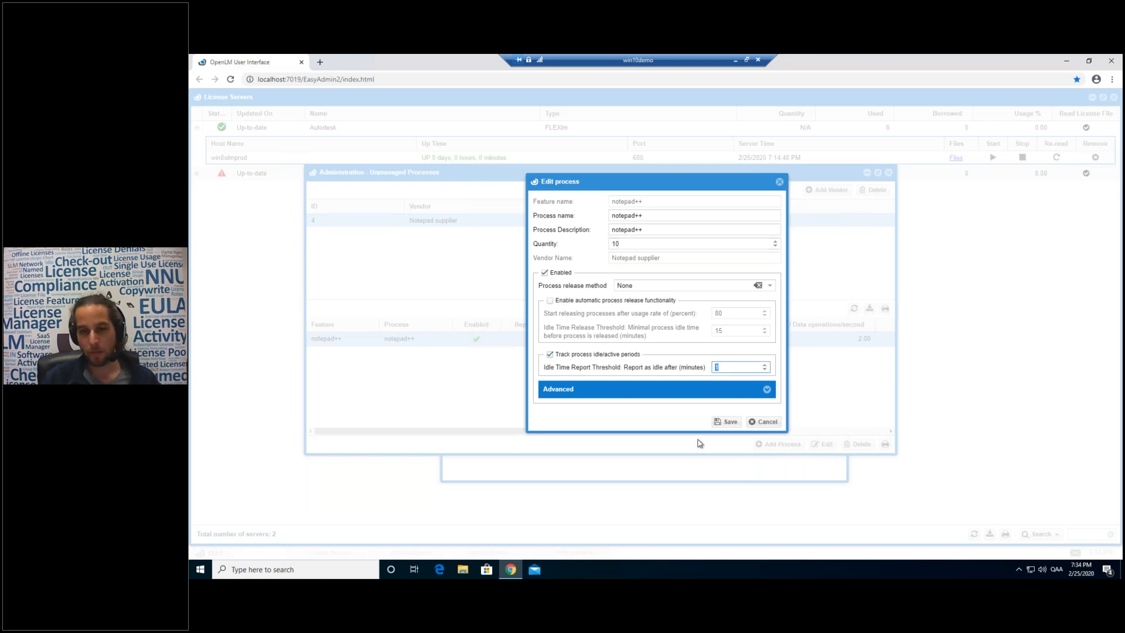
click(724, 367)
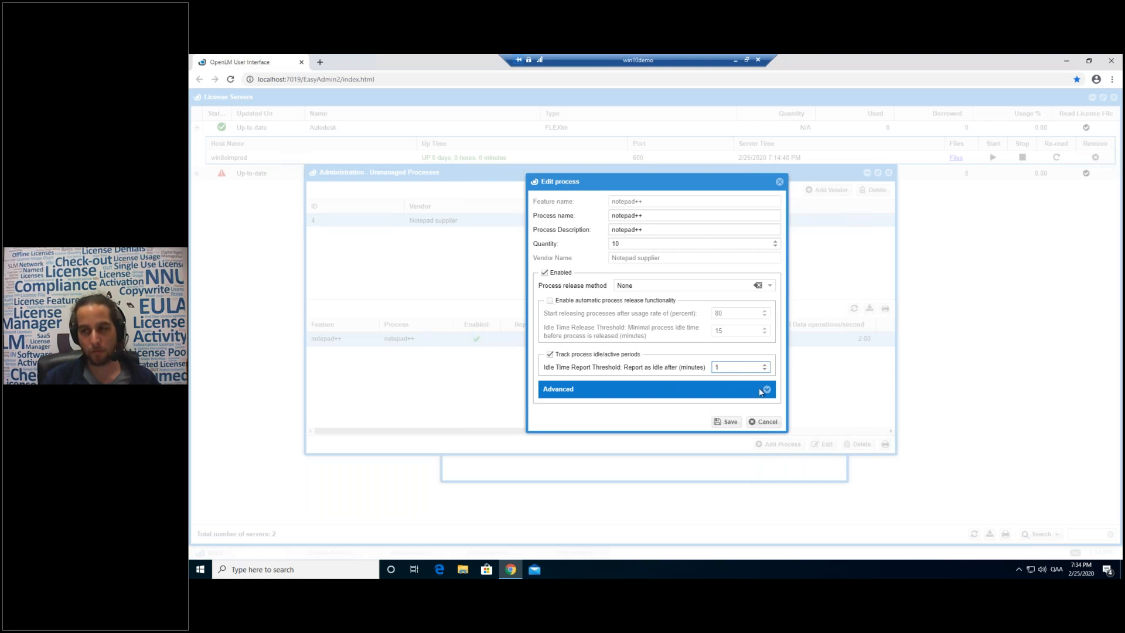
click(551, 302)
double_click(717, 313)
text(99)
double_click(719, 331)
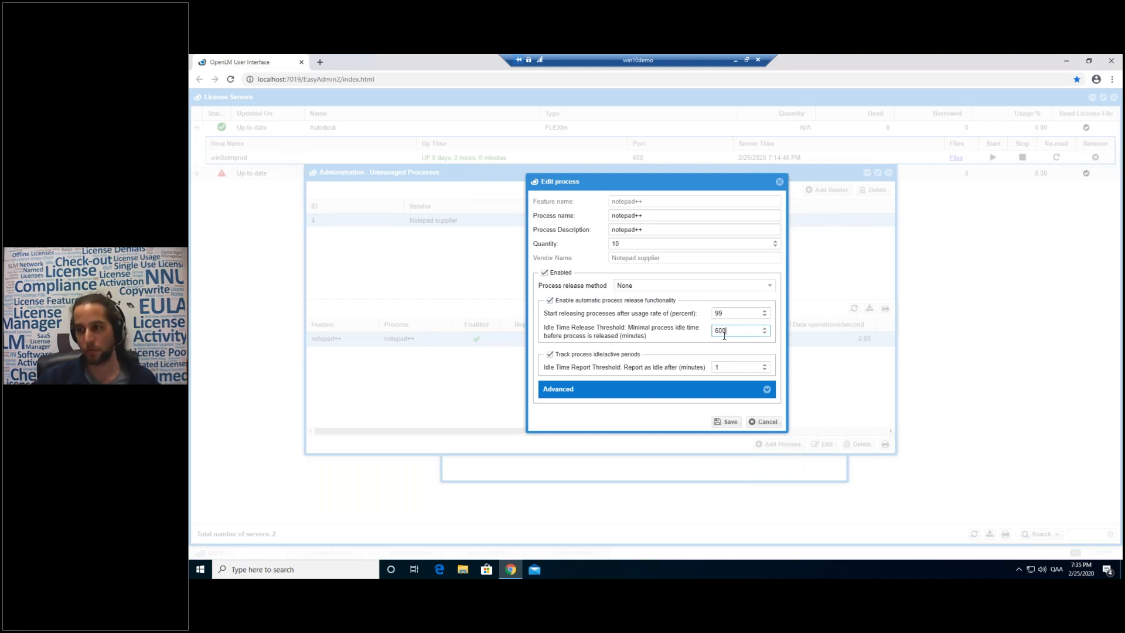
key(BackSpace)
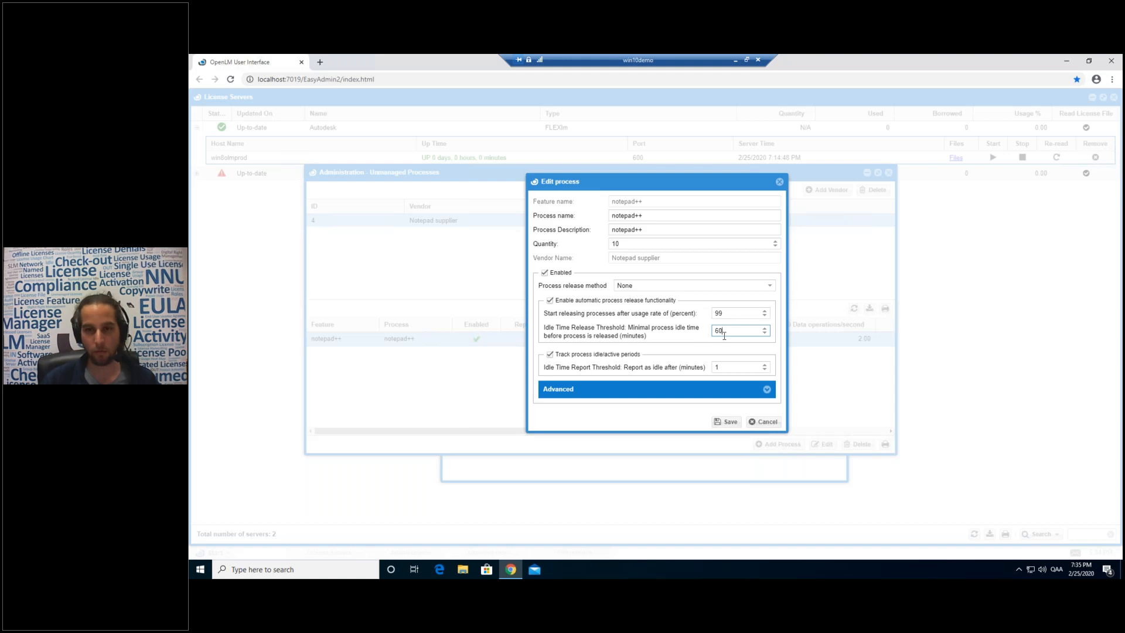
Try the Procedure release method, find no procedures, revert to None, and save.
click(767, 287)
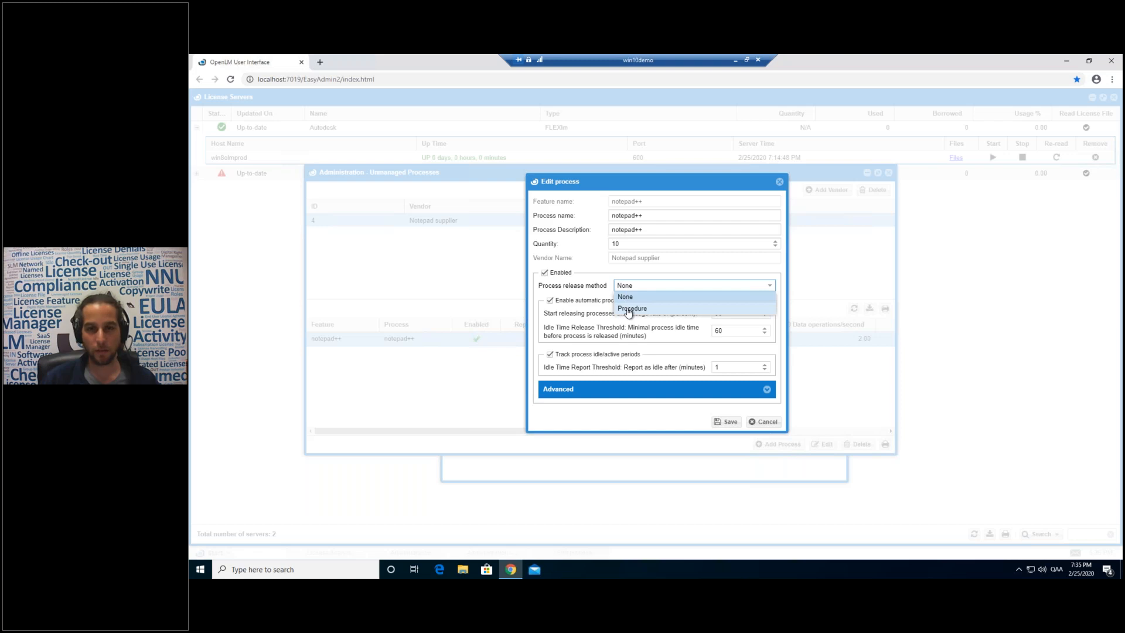
click(629, 309)
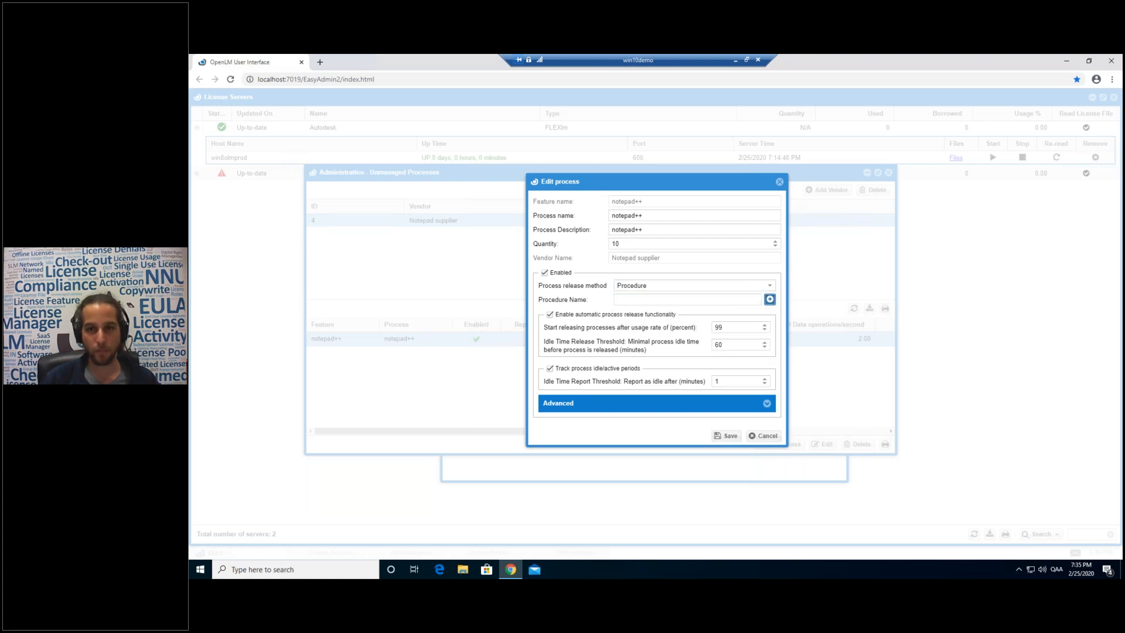
click(769, 299)
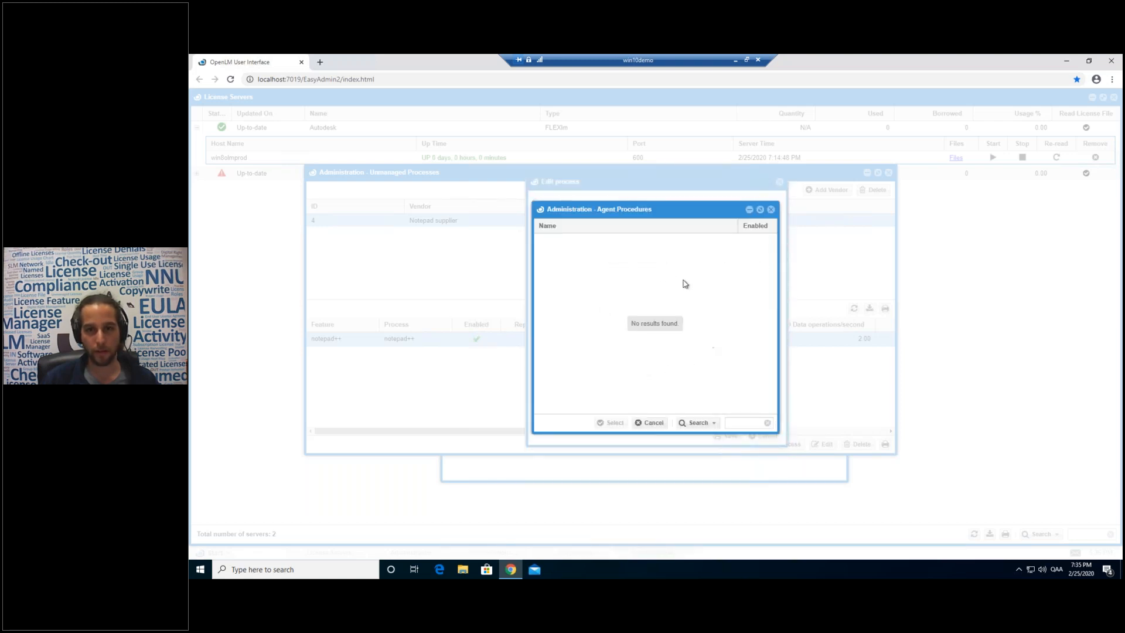
click(649, 423)
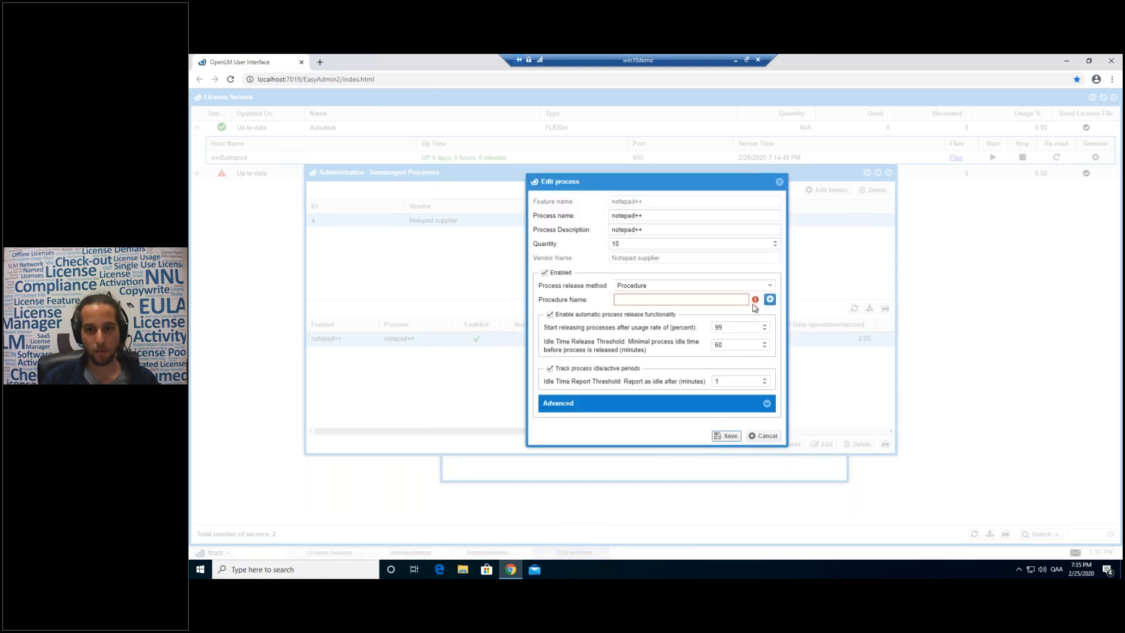
click(764, 286)
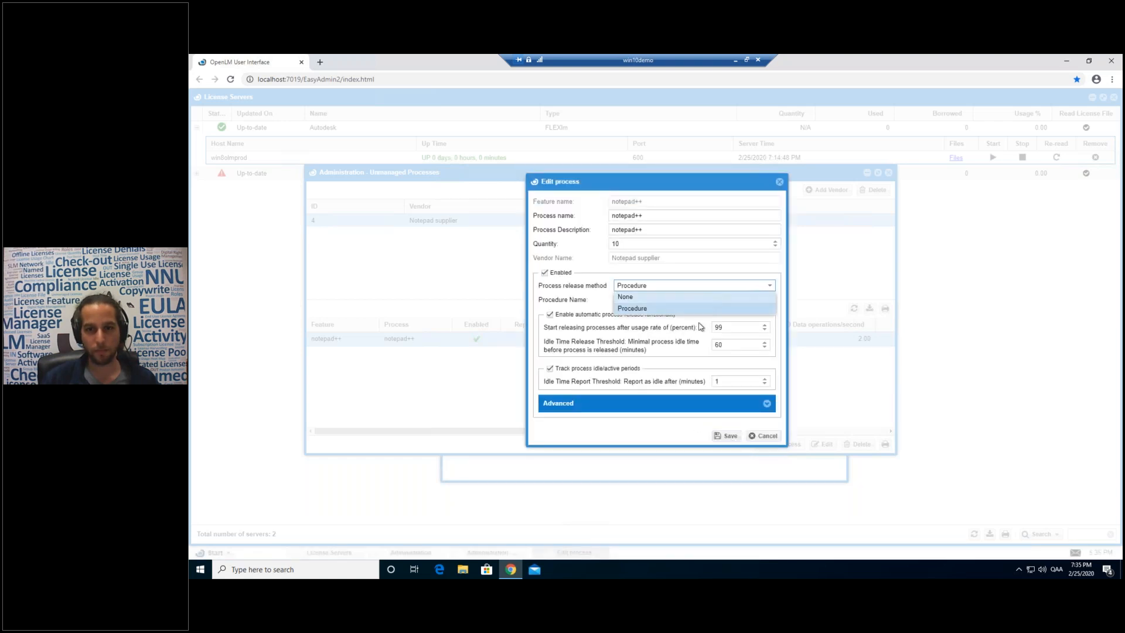
click(673, 295)
click(730, 422)
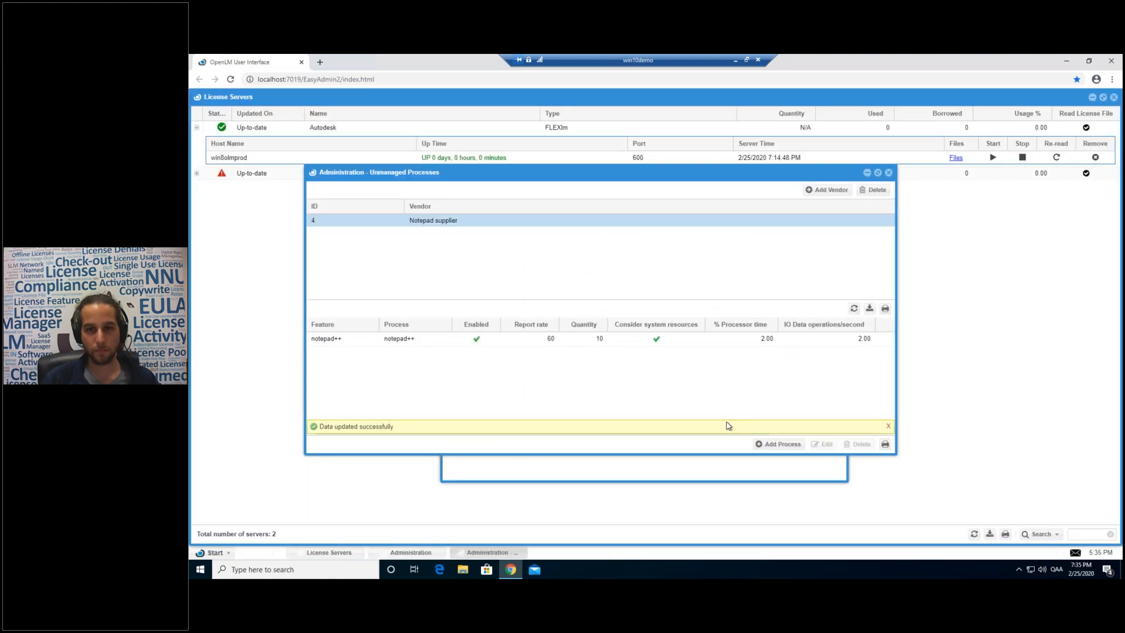
From Administration > Agent Procedures, create a new procedure named 'Agent kill'.
click(212, 552)
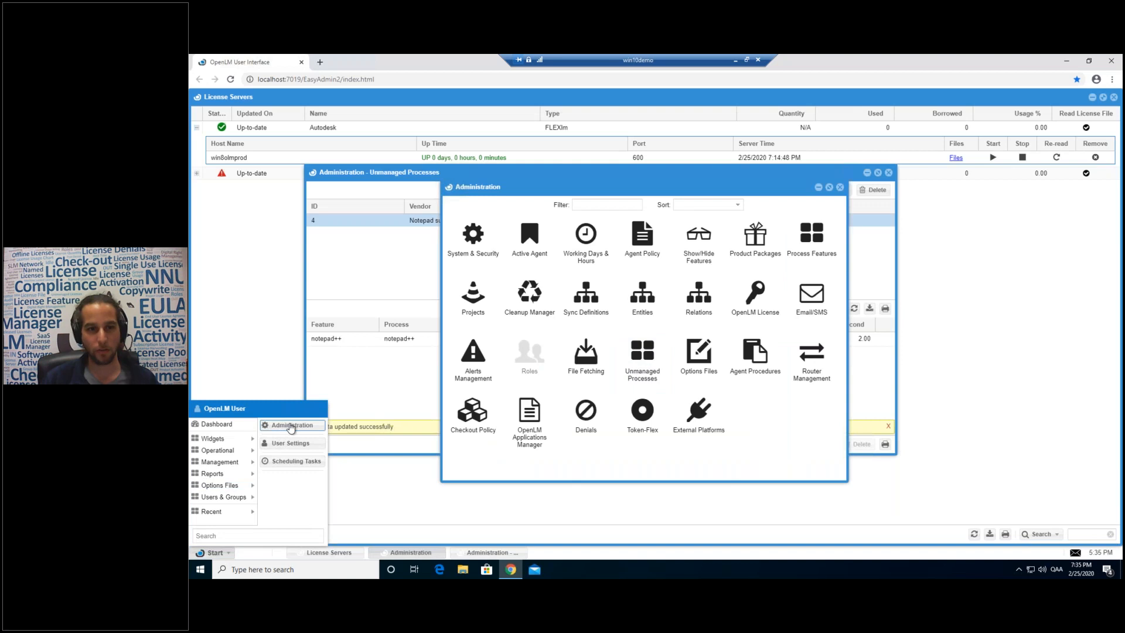
click(622, 467)
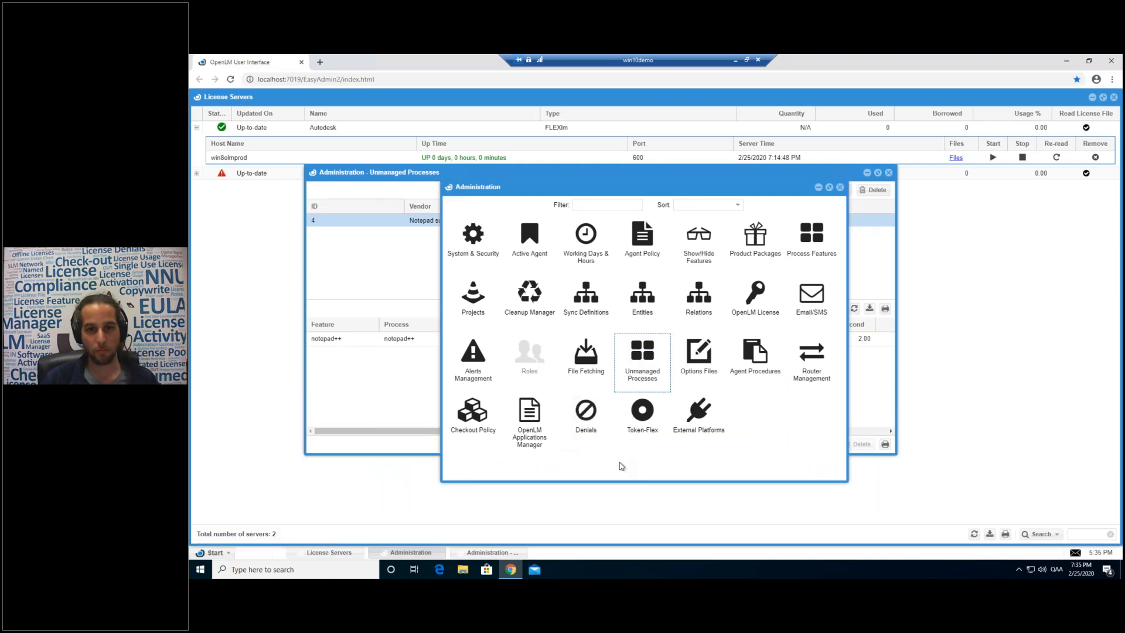
click(757, 353)
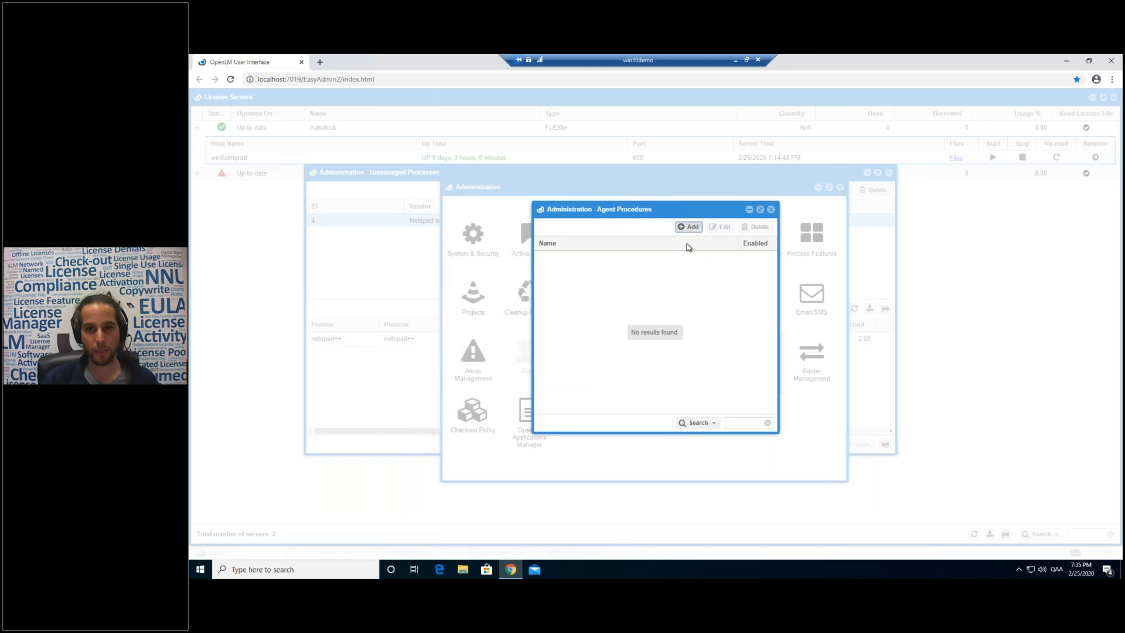
click(689, 228)
click(654, 288)
text(S)
key(BackSpace)
text(Age)
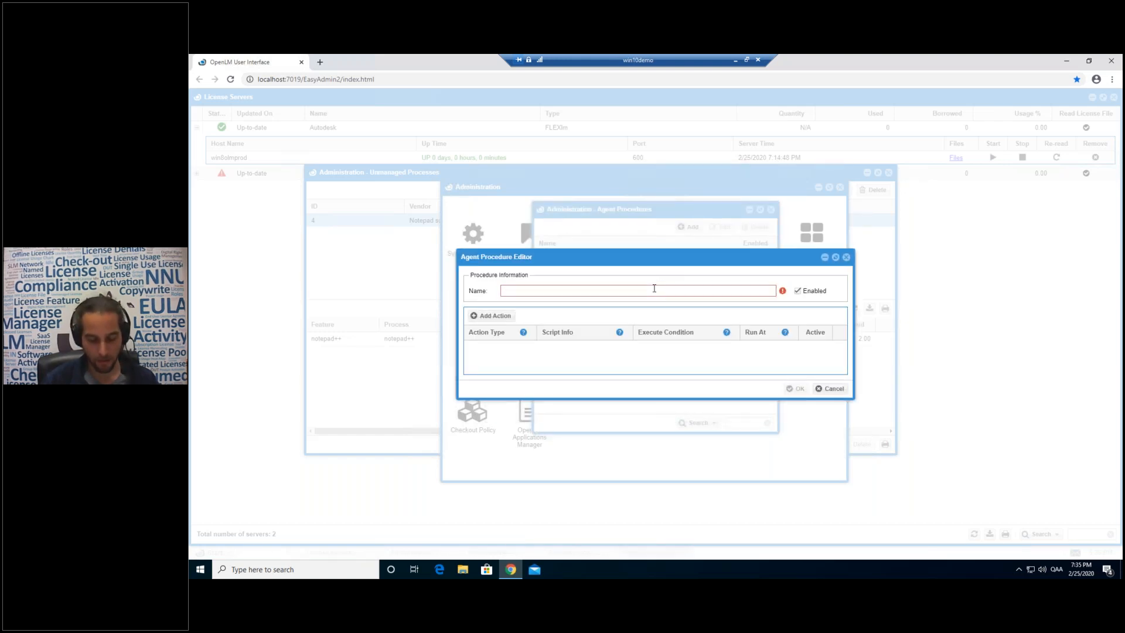
text(nt kill)
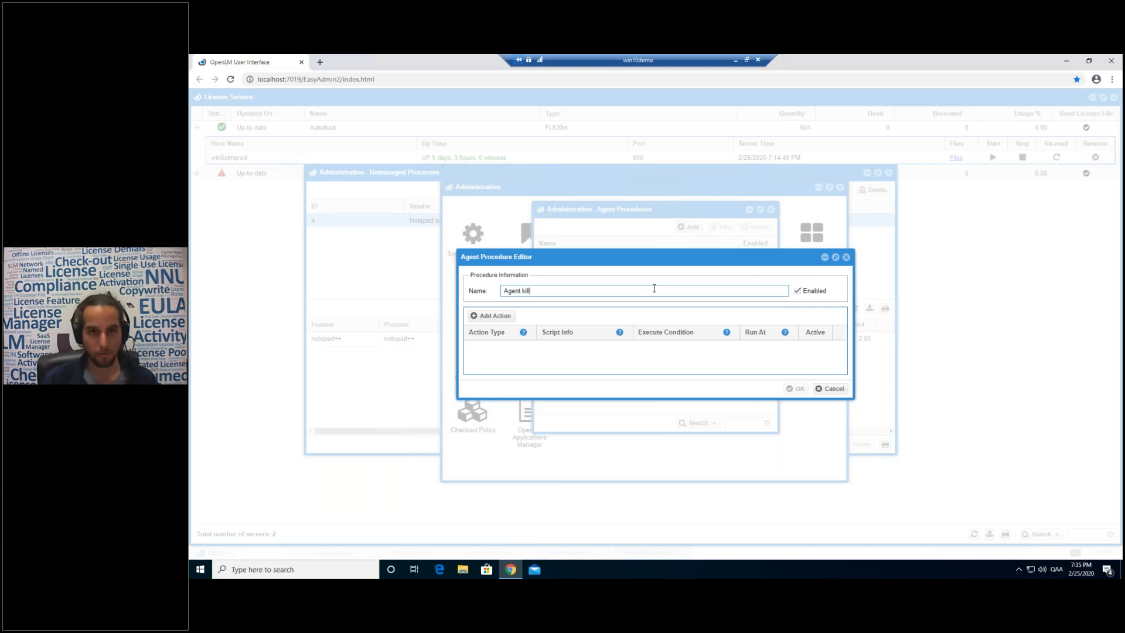
Add an AgentKill action to the procedure, save it, and close the procedures list.
click(508, 320)
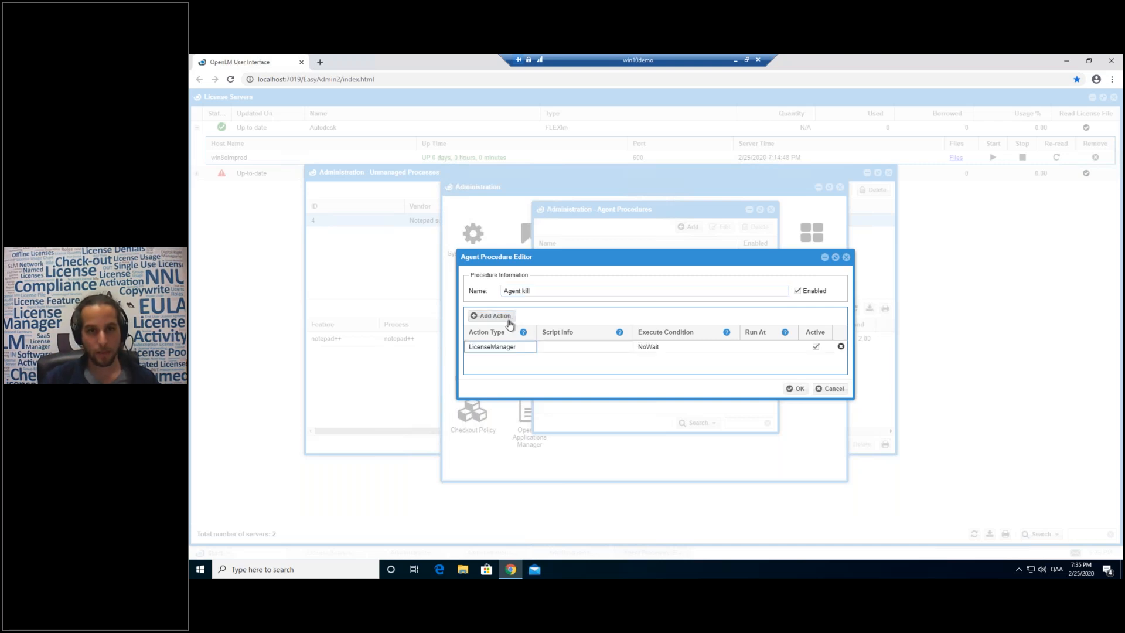
click(529, 350)
click(531, 348)
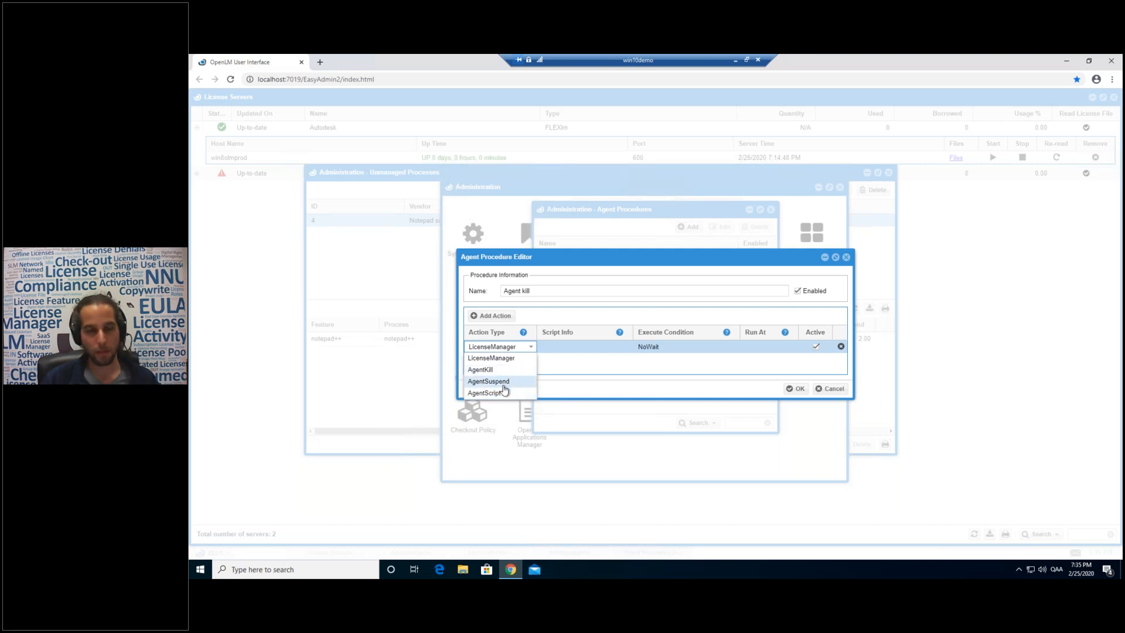
click(484, 370)
key(Tab)
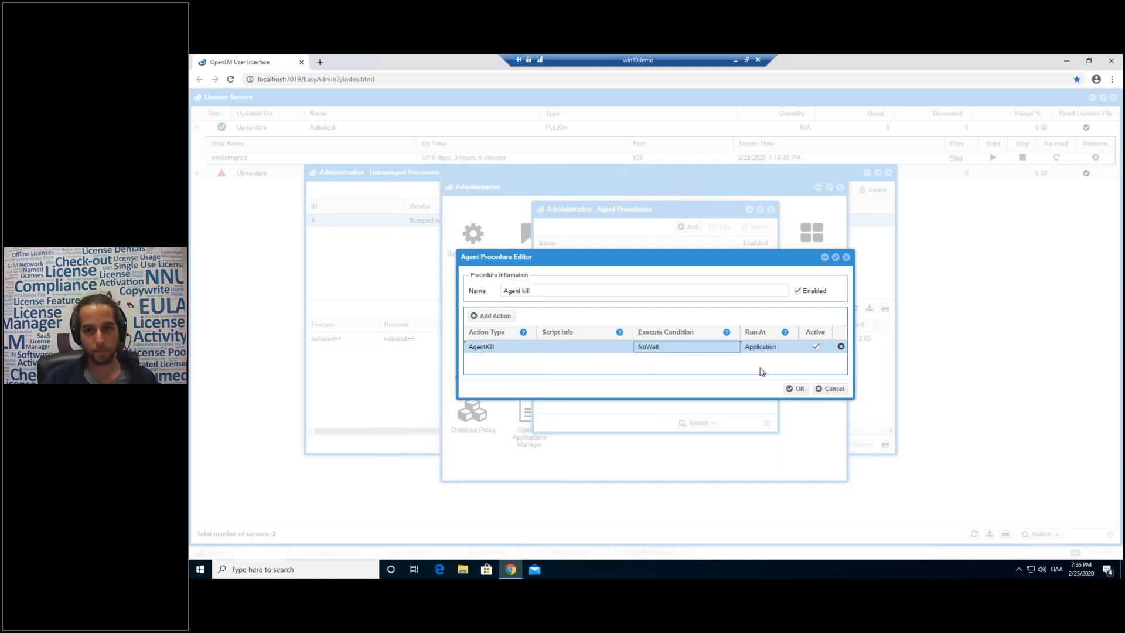
click(795, 389)
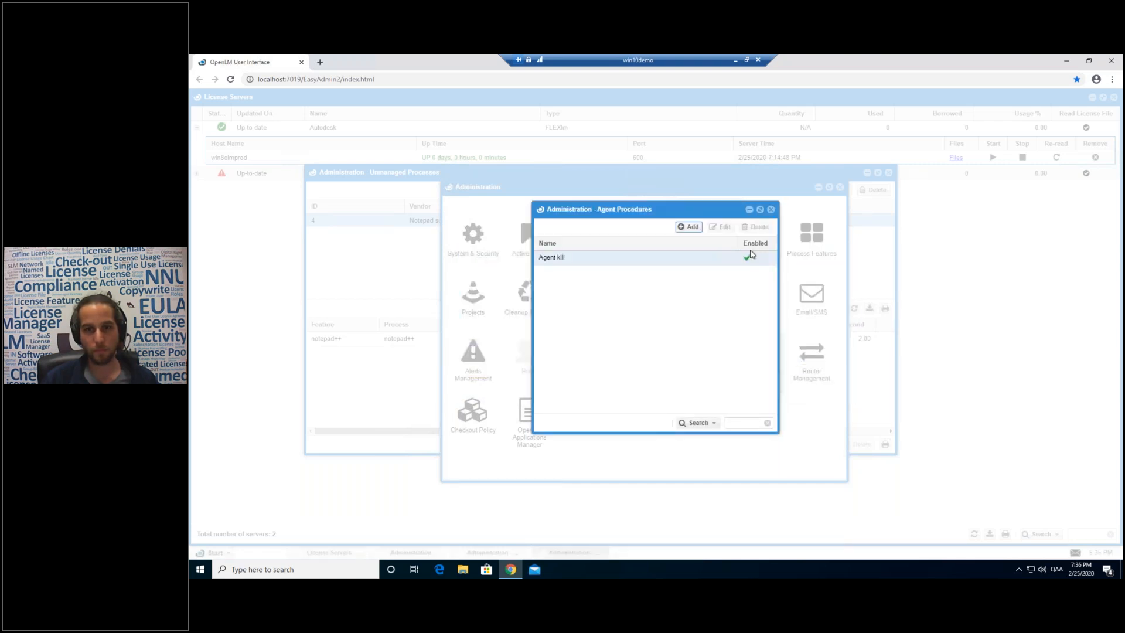
click(771, 209)
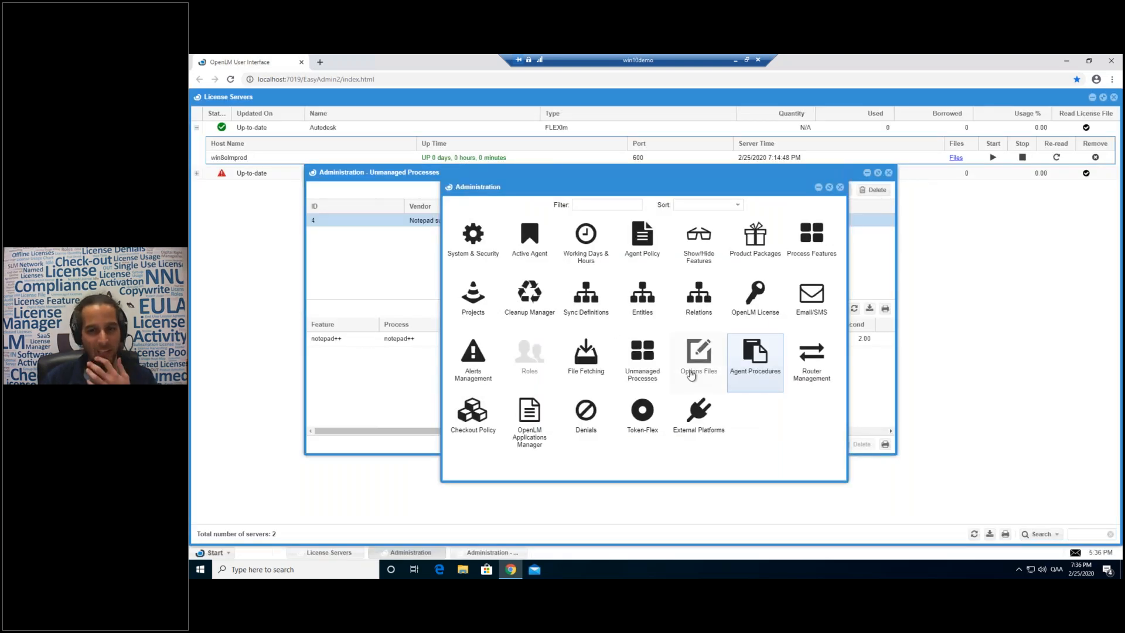
Set the notepad++ process release method to Procedure using Agent kill.
click(642, 355)
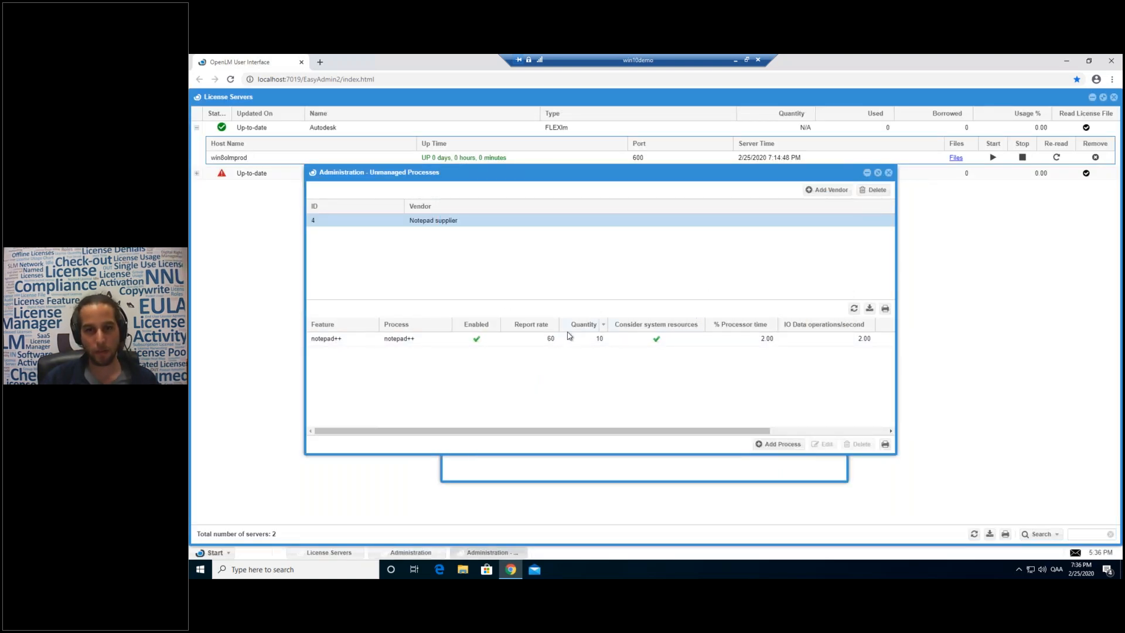
double_click(548, 338)
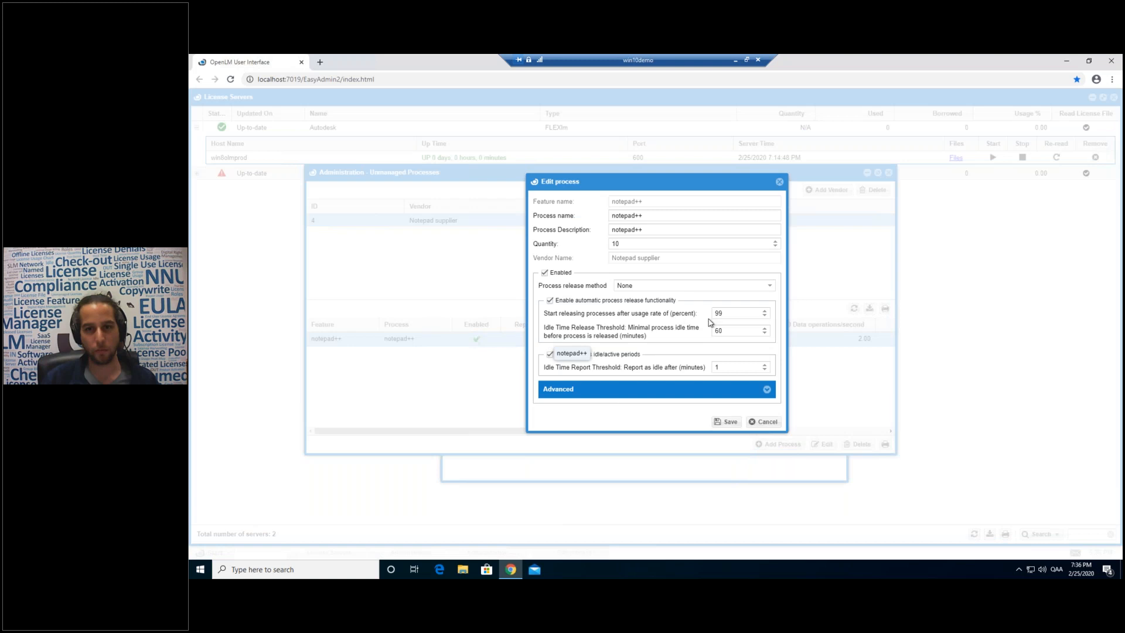
click(769, 286)
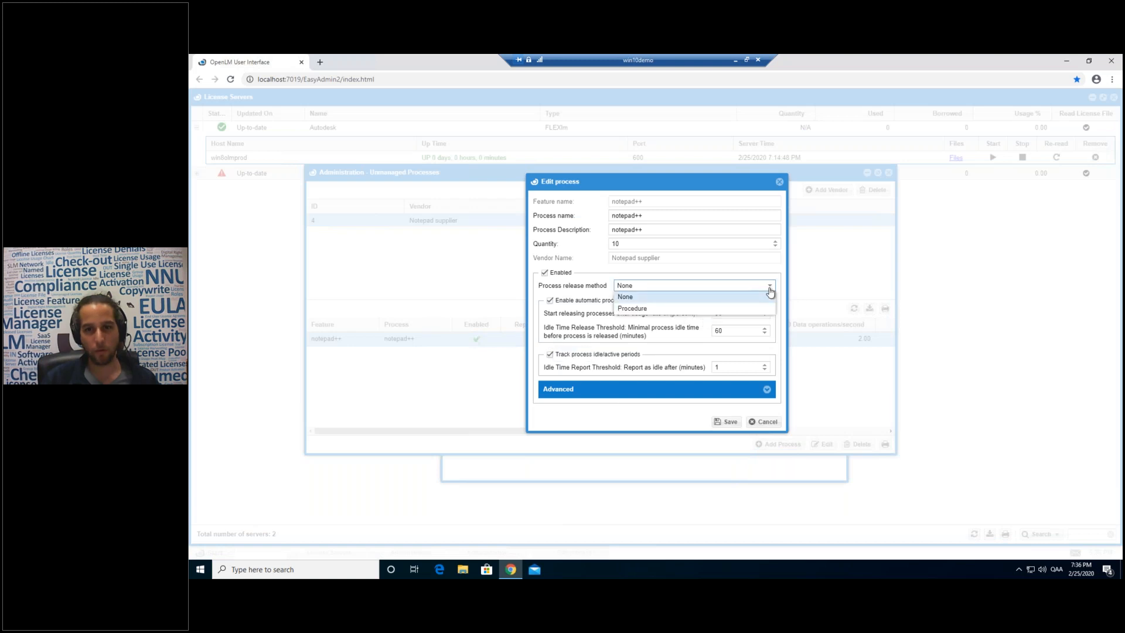
click(634, 306)
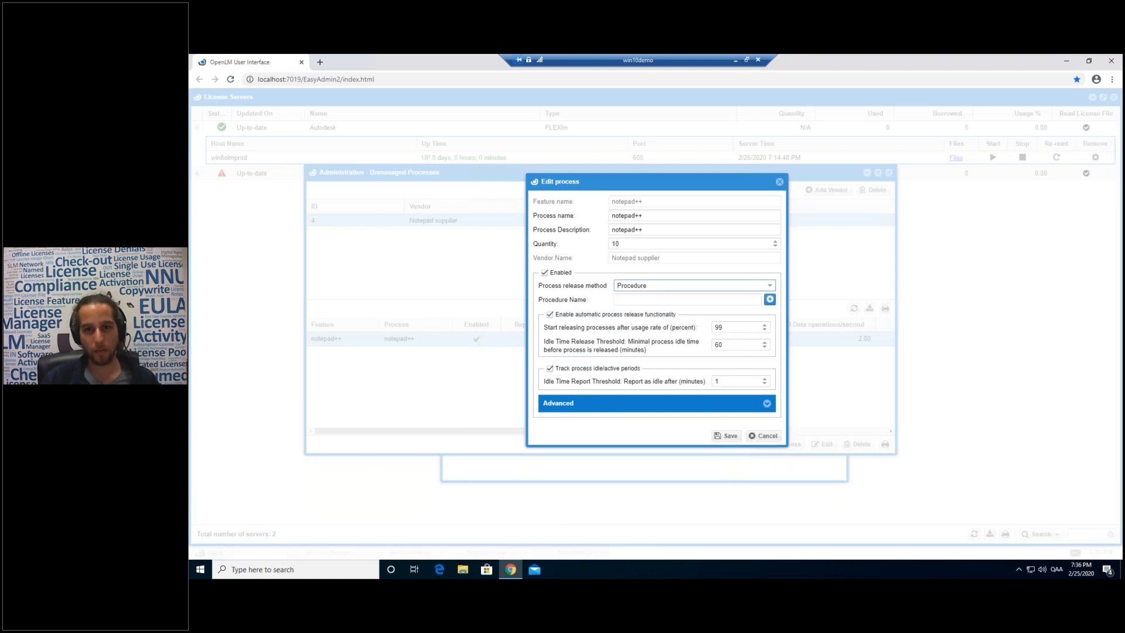
click(771, 301)
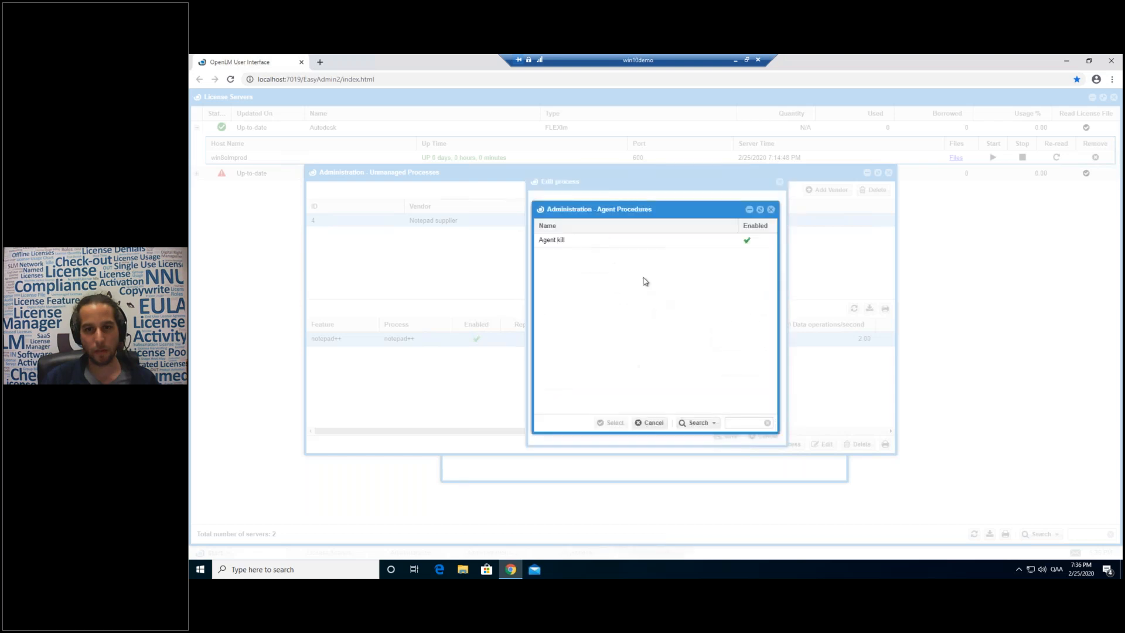
click(552, 243)
click(612, 423)
Lower the usage-rate release threshold to 0% and save the notepad++ process.
double_click(725, 330)
text(0)
double_click(730, 344)
click(722, 328)
click(716, 436)
click(479, 338)
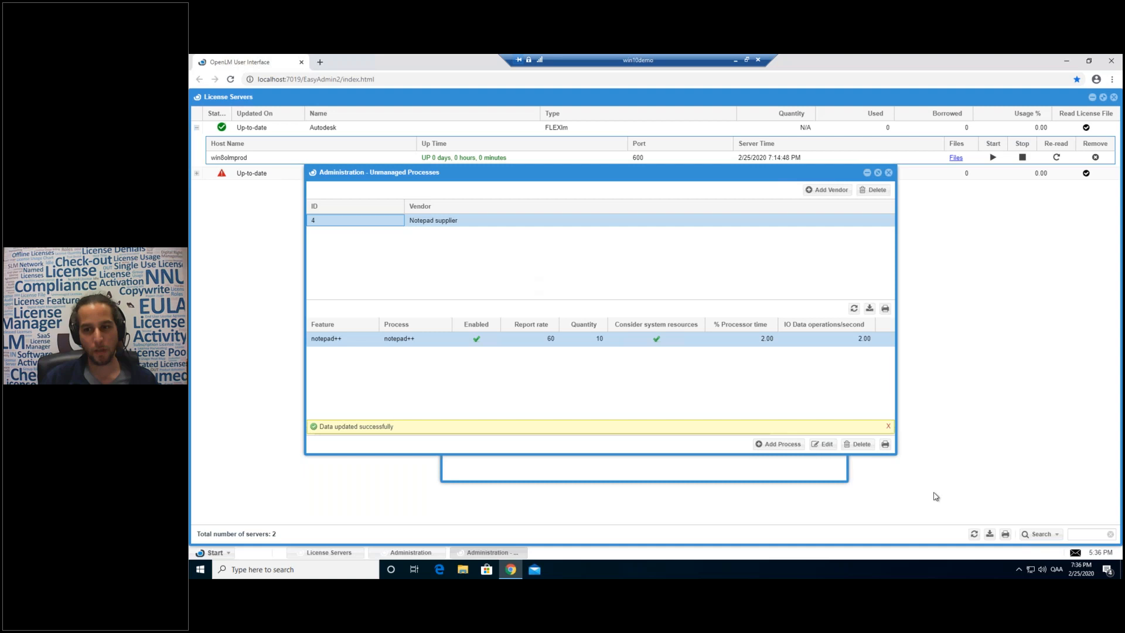
Refresh License Servers, select Notepad supplier, and open its in-use licenses list.
click(928, 461)
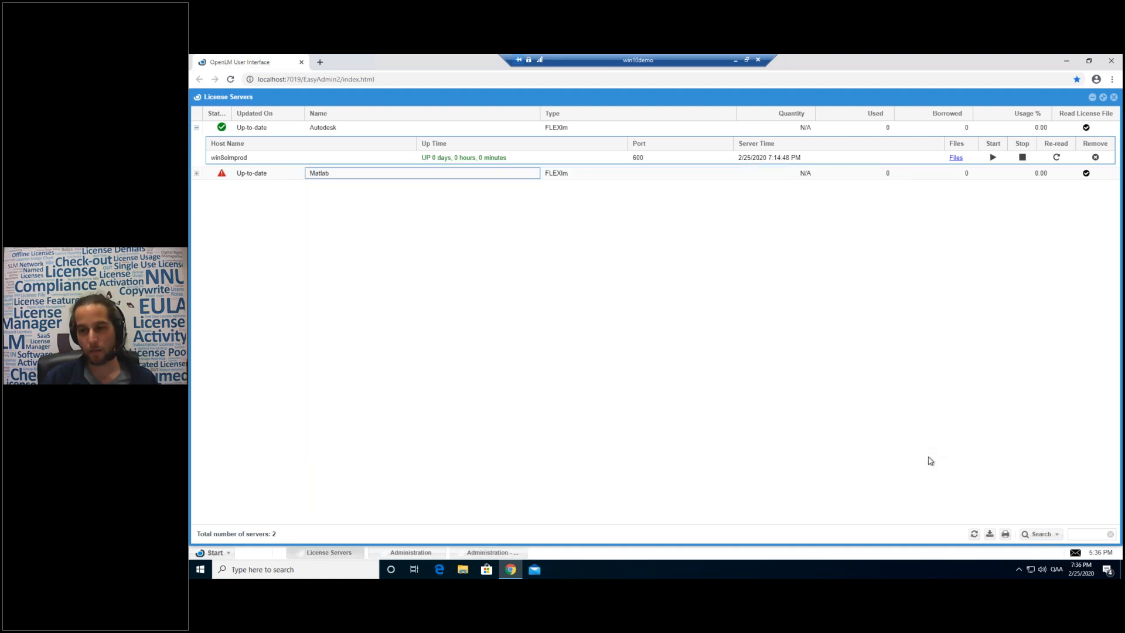
click(974, 534)
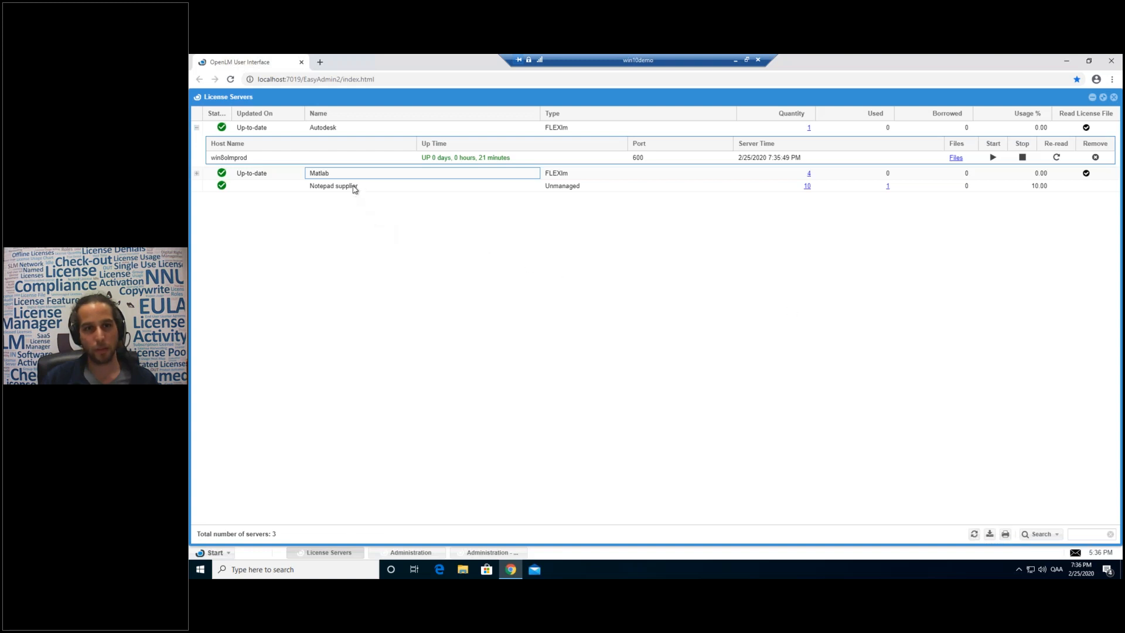
click(326, 187)
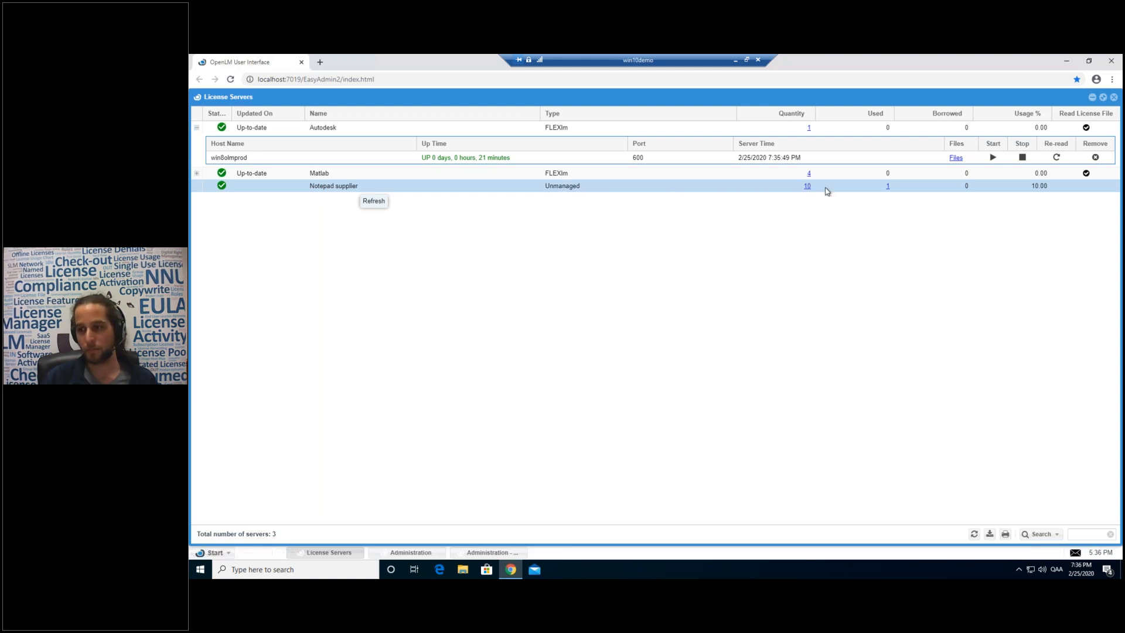
click(888, 187)
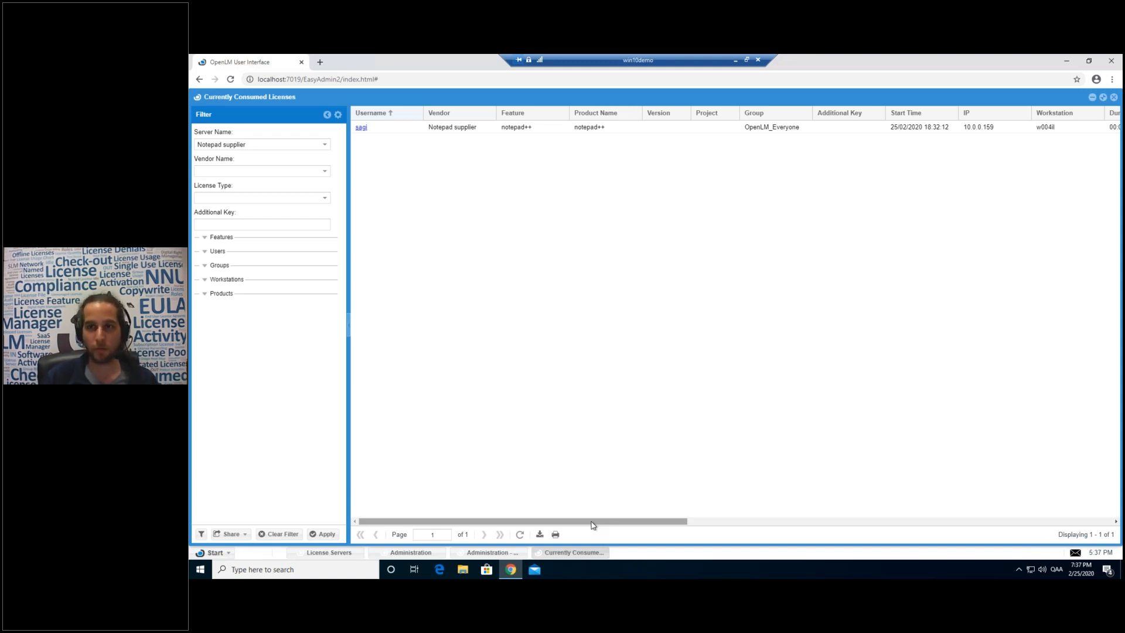
Refresh the consumed licenses and remotely close the notepad++ application, confirming with Yes.
drag(592, 525, 1026, 520)
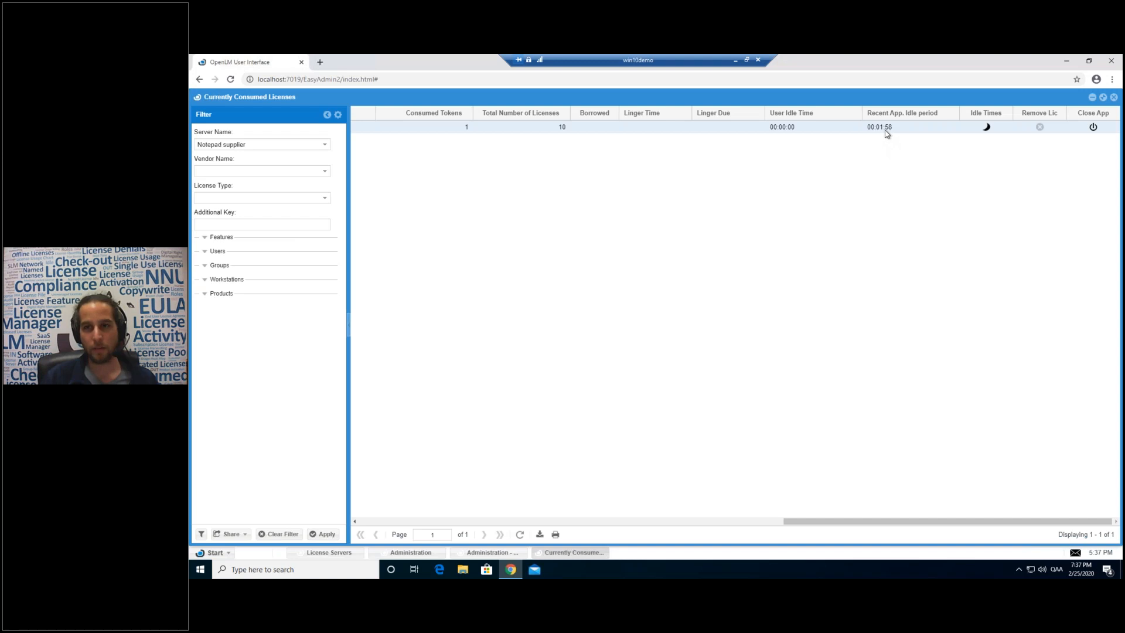
click(520, 535)
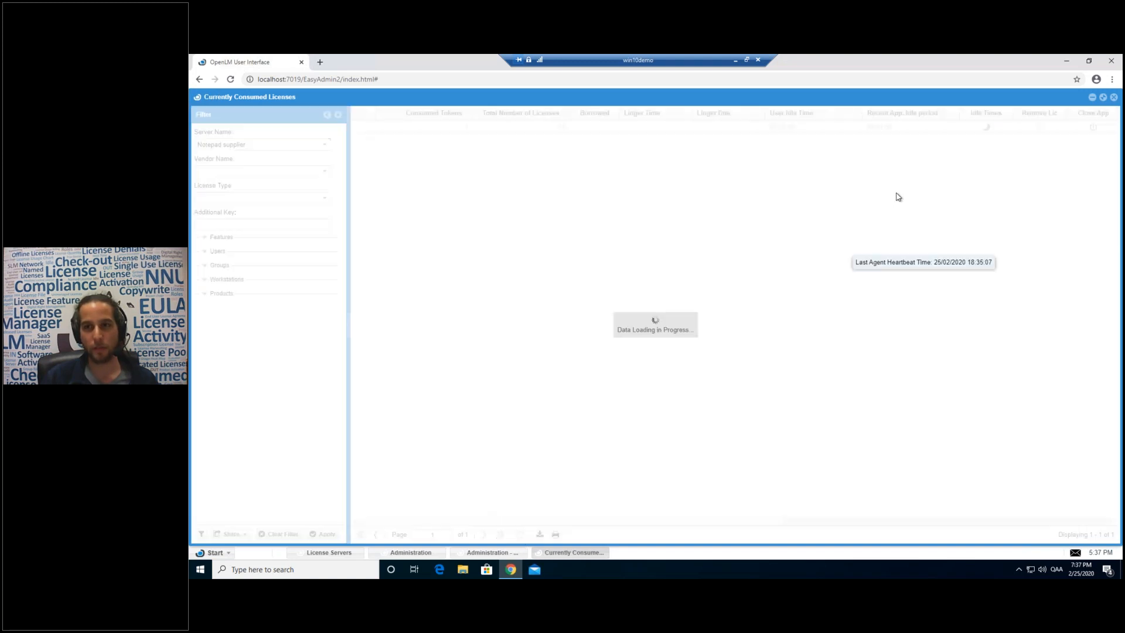
mouse_move(689, 60)
mouse_down()
mouse_move(690, 142)
mouse_move(686, 56)
mouse_up()
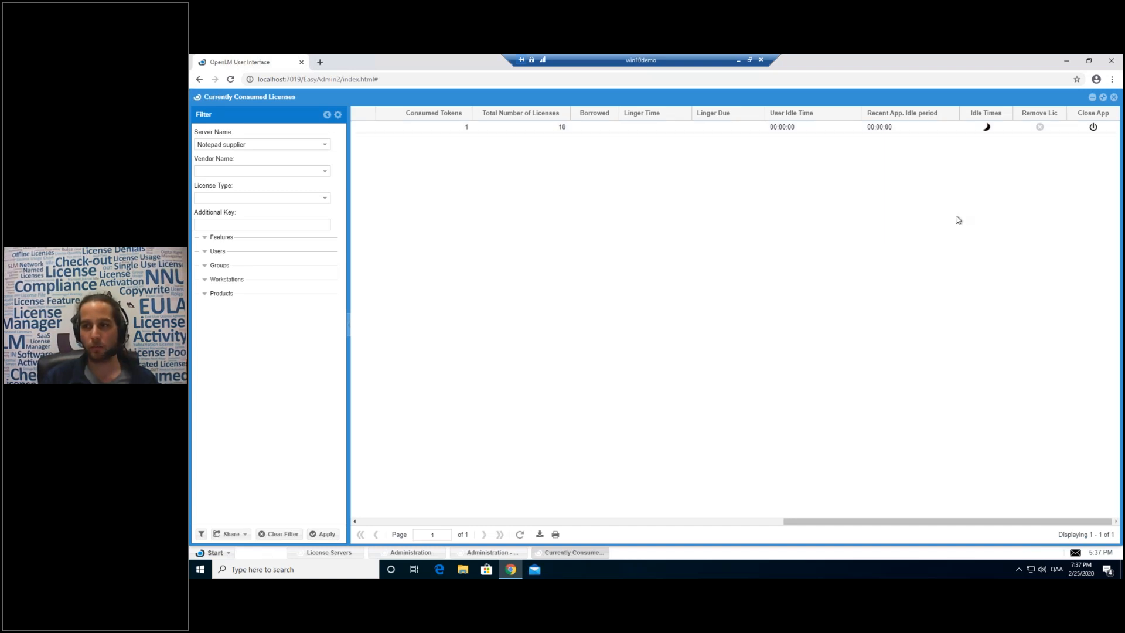
click(1093, 127)
click(637, 343)
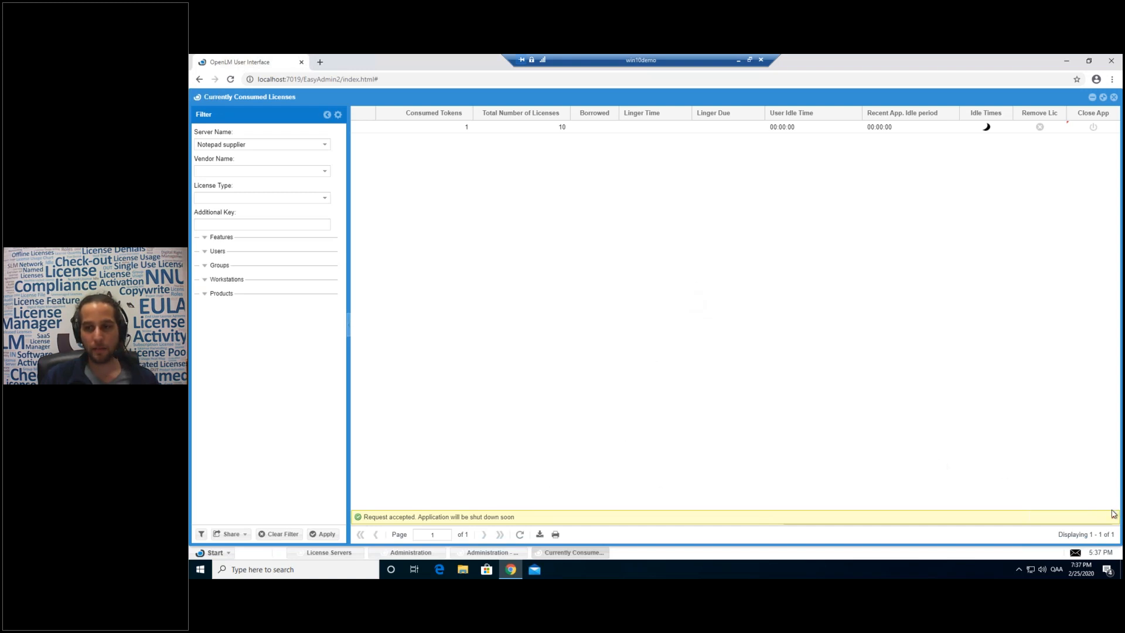
Scroll the grid back left and open the main navigation menu.
drag(858, 525, 359, 518)
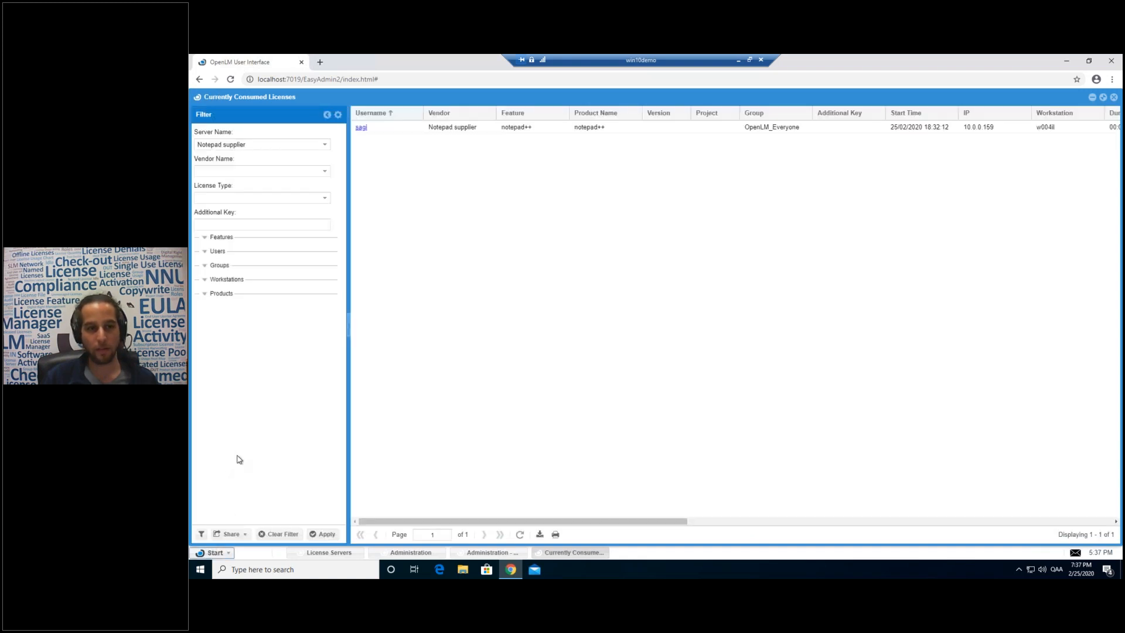
click(217, 551)
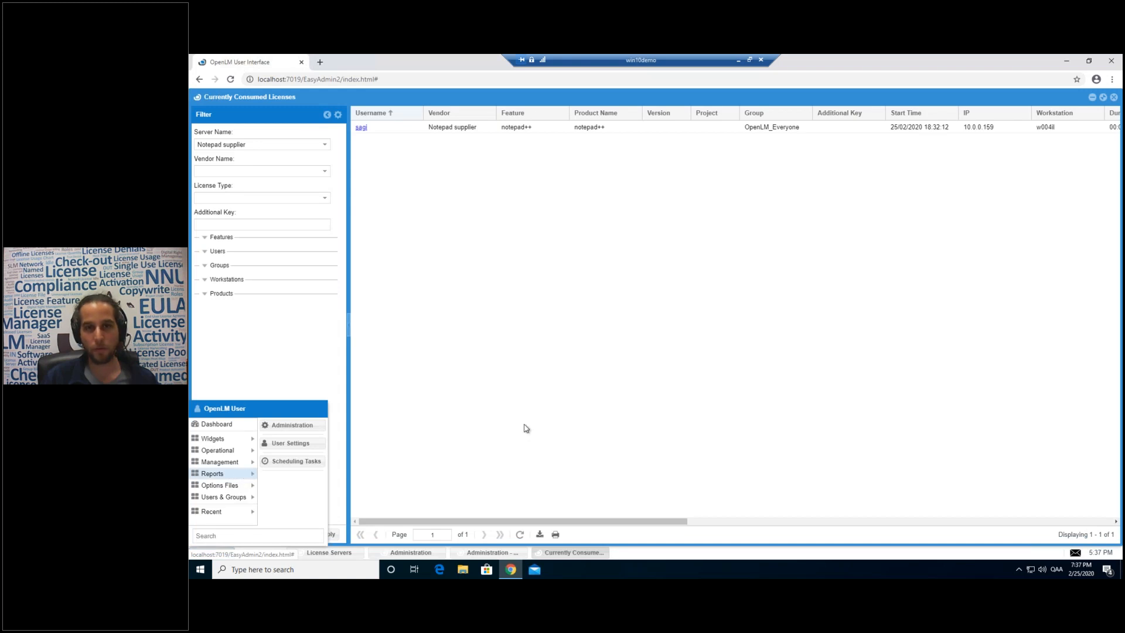
click(459, 133)
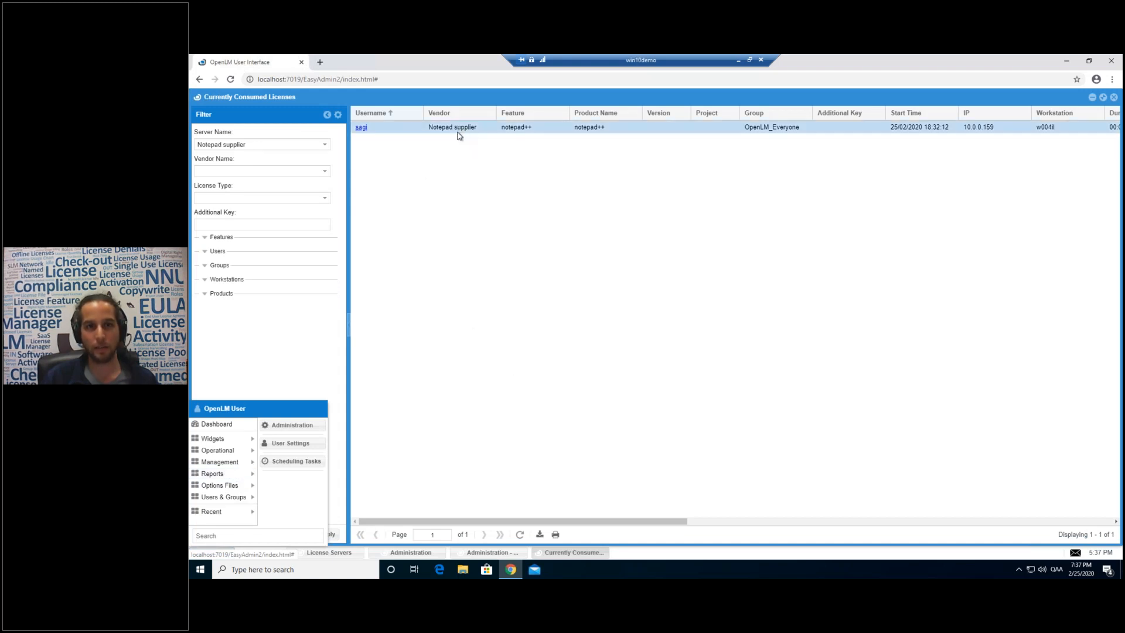
Return to the local admin page and open the License Activity report.
click(738, 59)
click(214, 553)
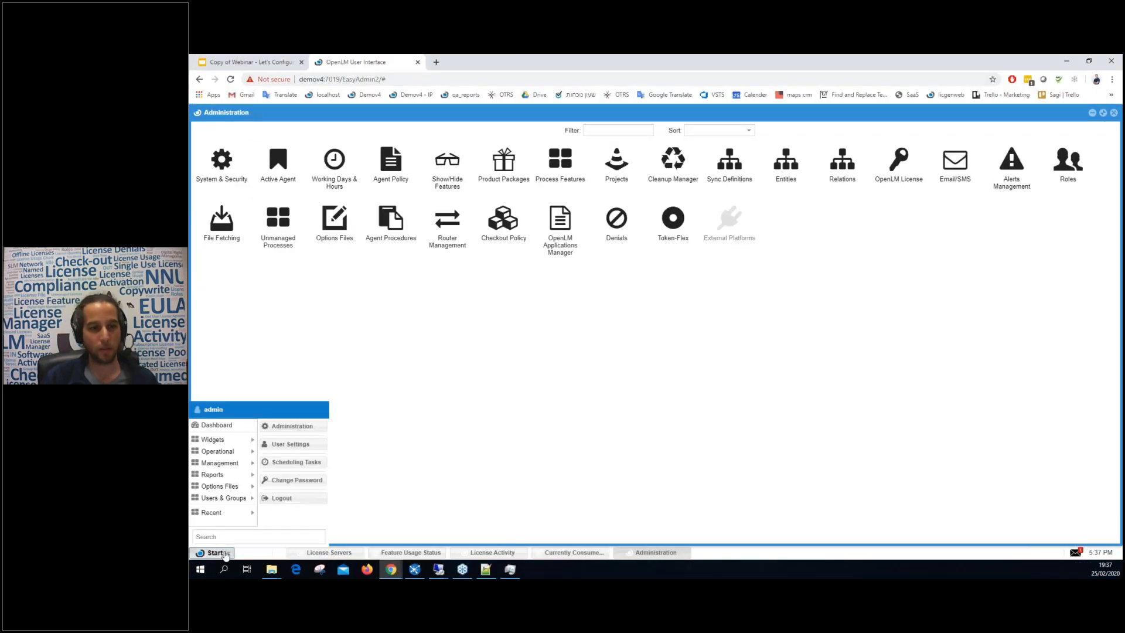
mouse_move(232, 473)
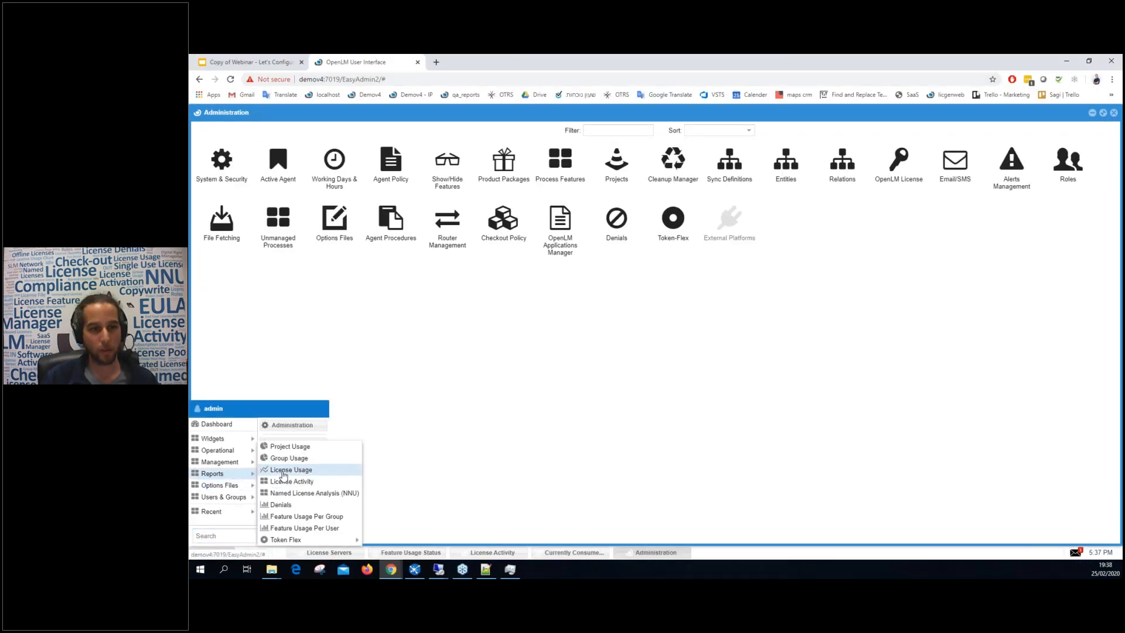
click(283, 472)
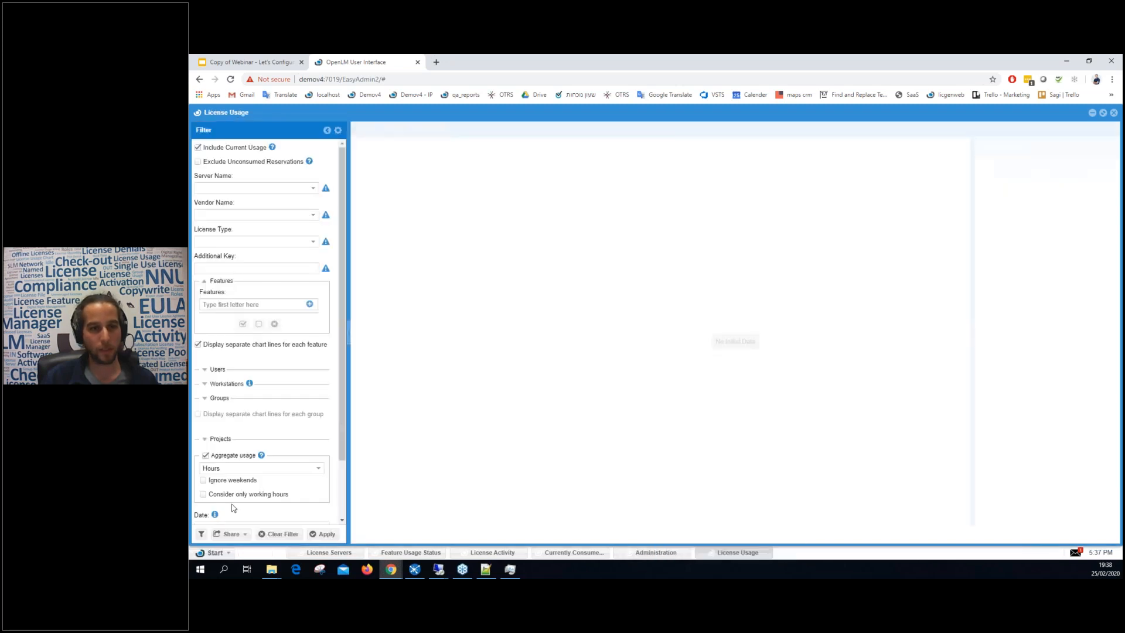
click(214, 552)
mouse_move(226, 481)
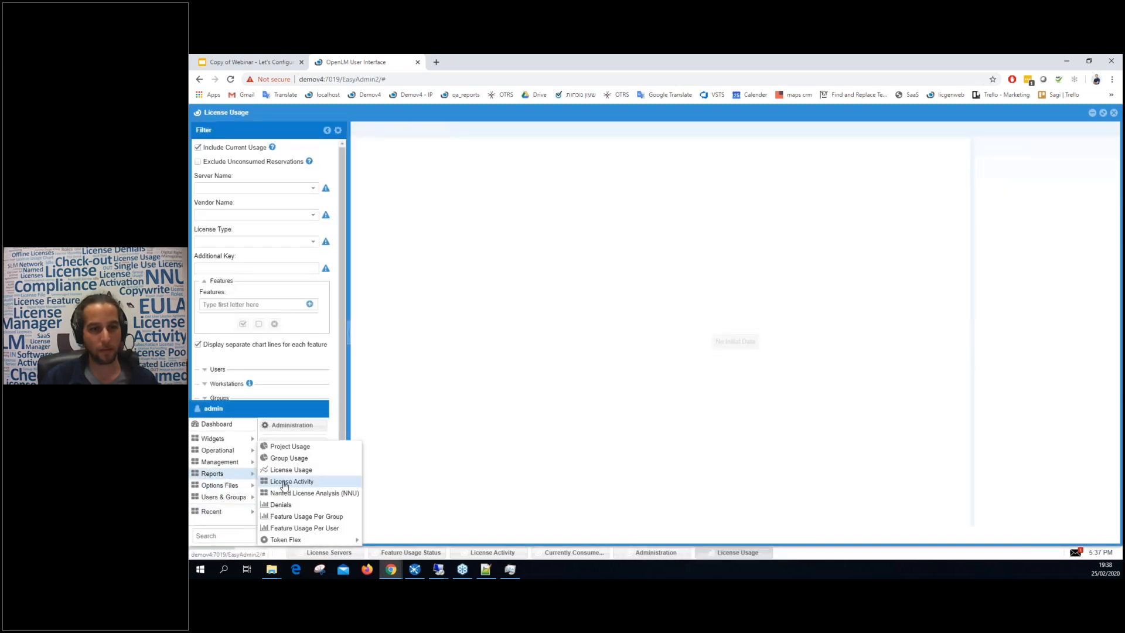
click(285, 483)
Filter License Activity to the notepad++ server over the last 180 days and apply.
click(325, 175)
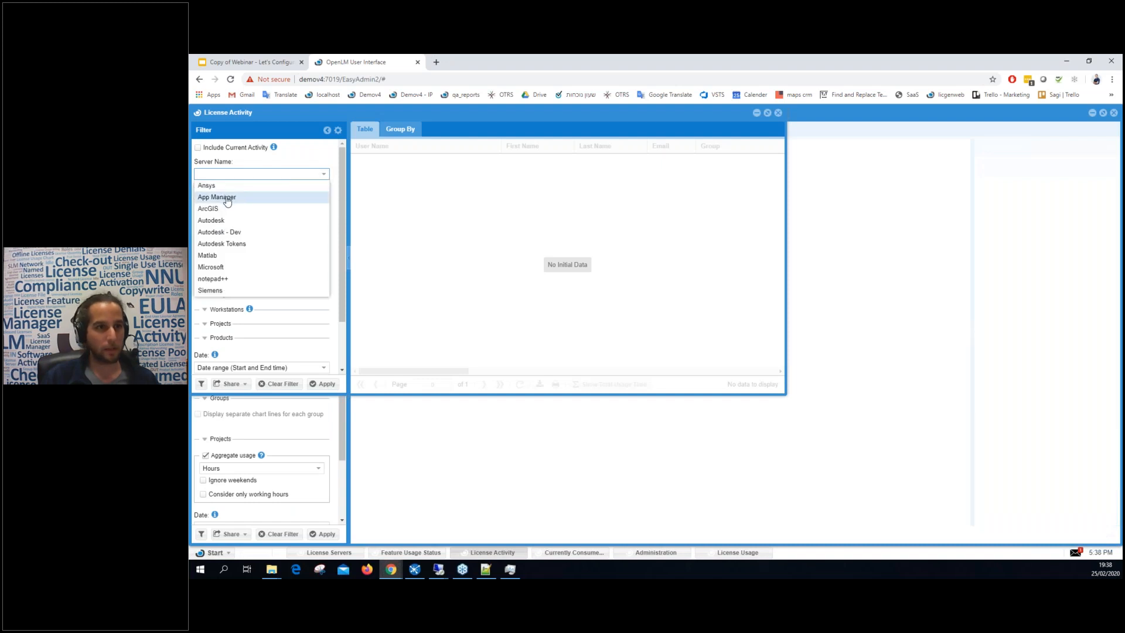
click(228, 278)
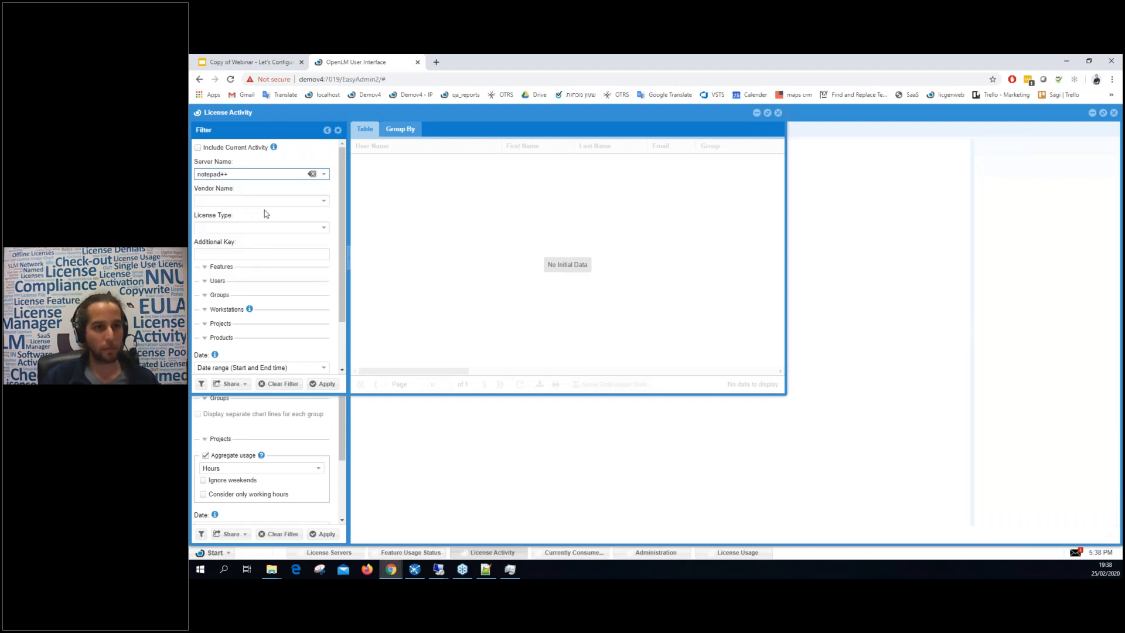
scroll(301, 347, down, 2)
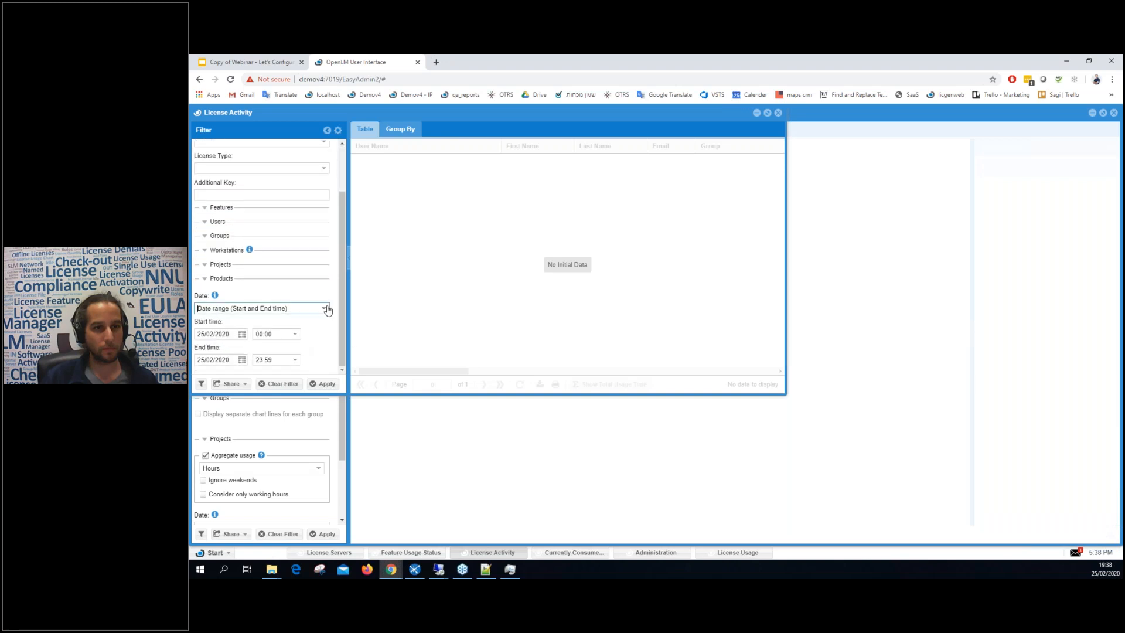
click(325, 307)
click(257, 339)
click(325, 384)
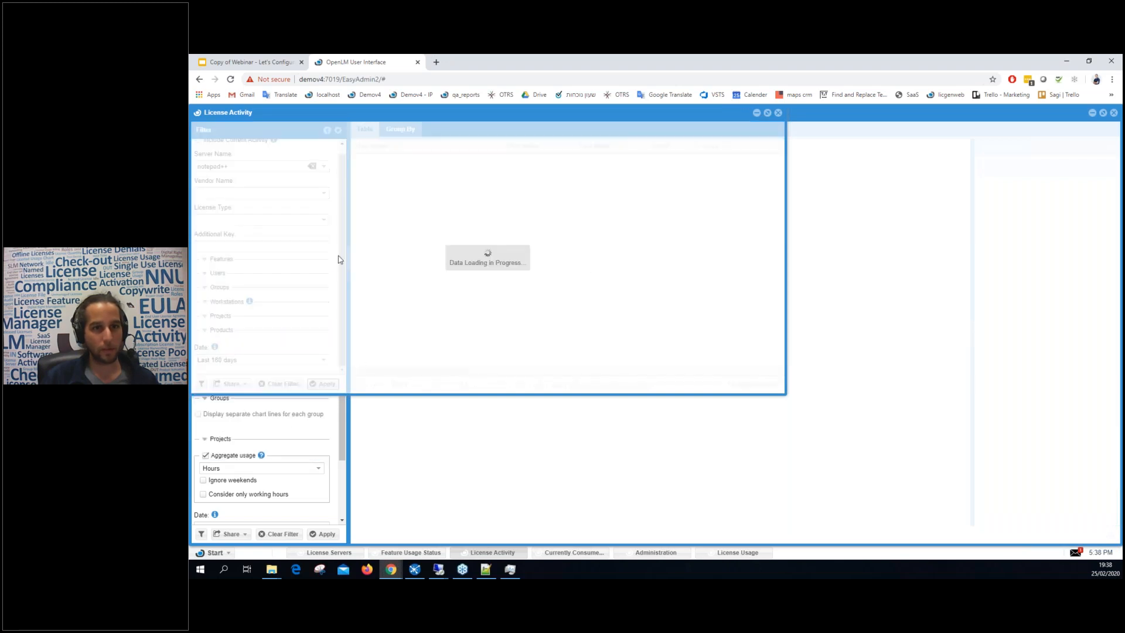
Inspect the sessions' Unmanaged license types and idle periods, then close the report.
scroll(410, 263, down, 5)
drag(434, 371, 575, 371)
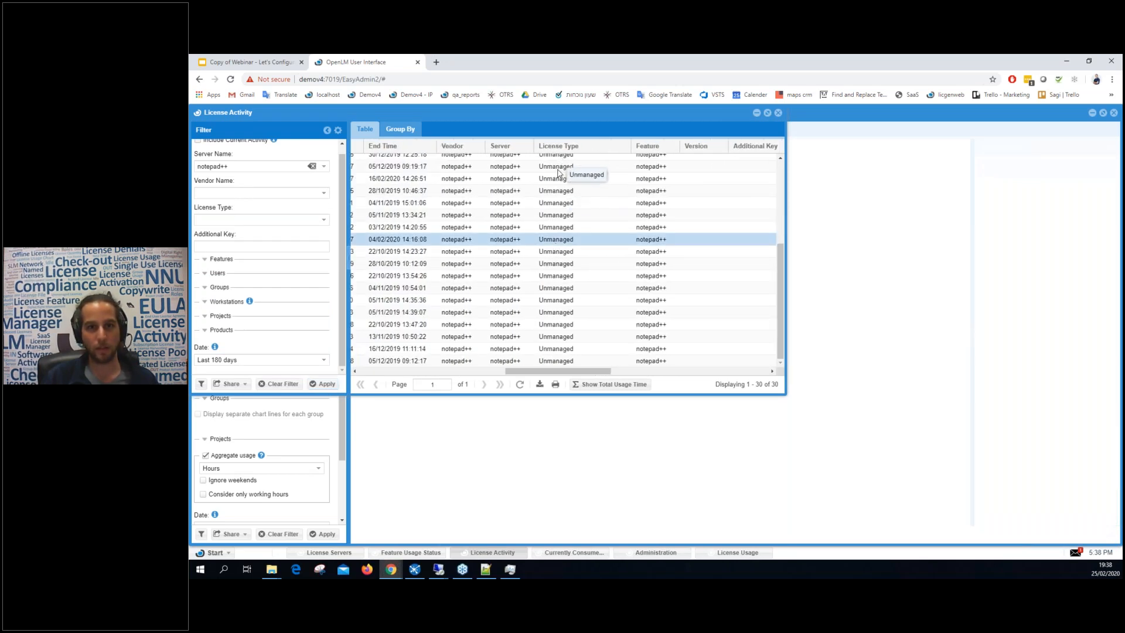
double_click(561, 226)
double_click(561, 215)
double_click(560, 191)
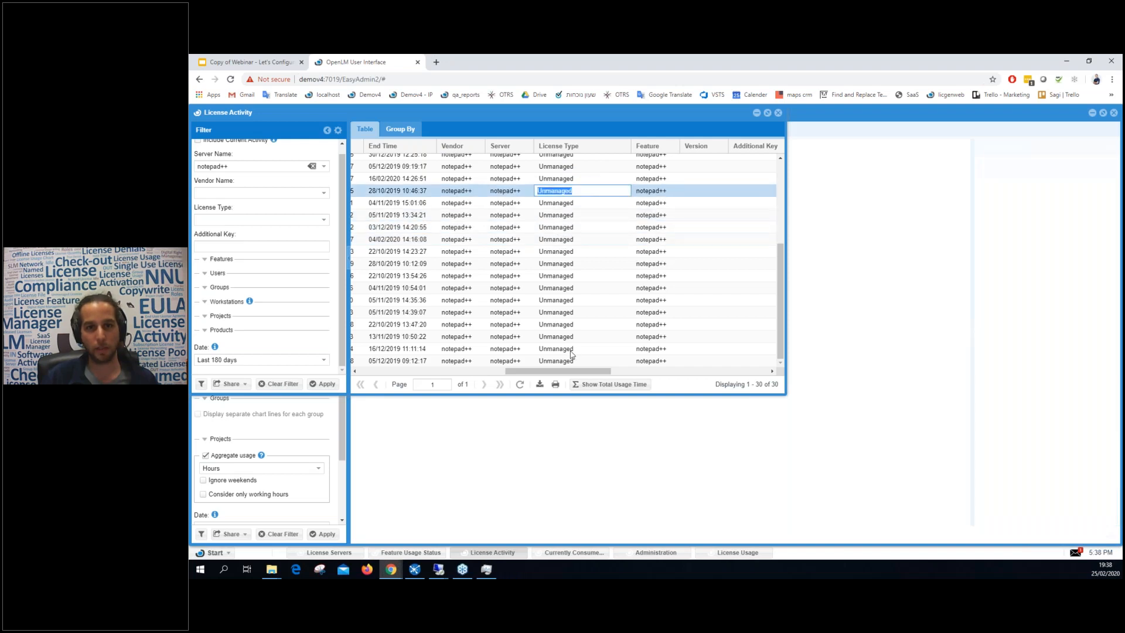
drag(575, 371, 732, 377)
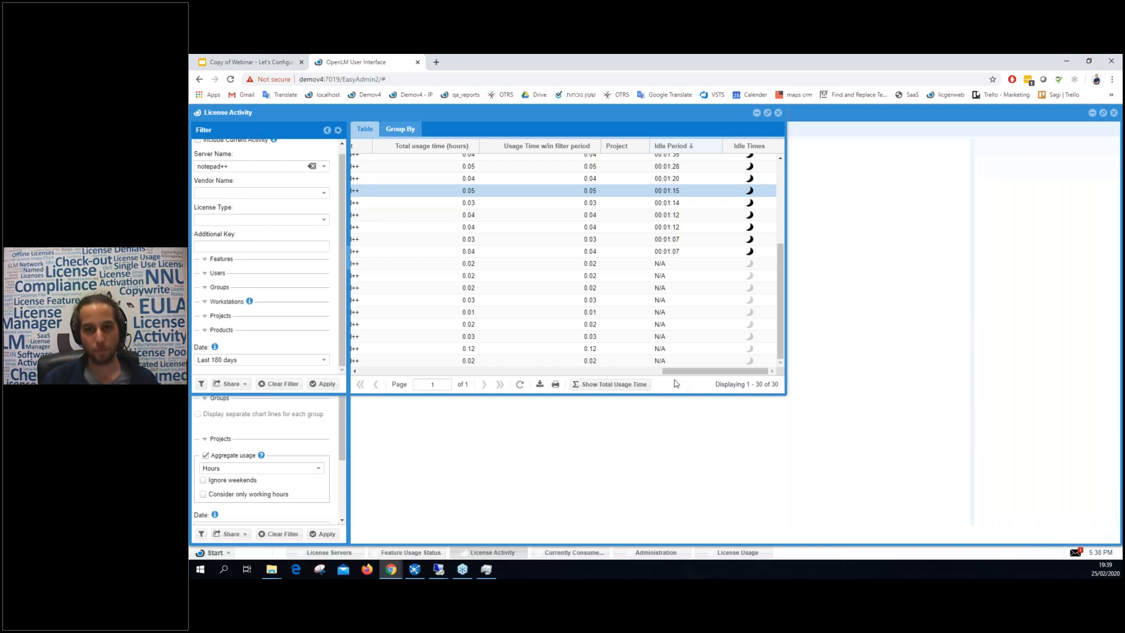
click(778, 113)
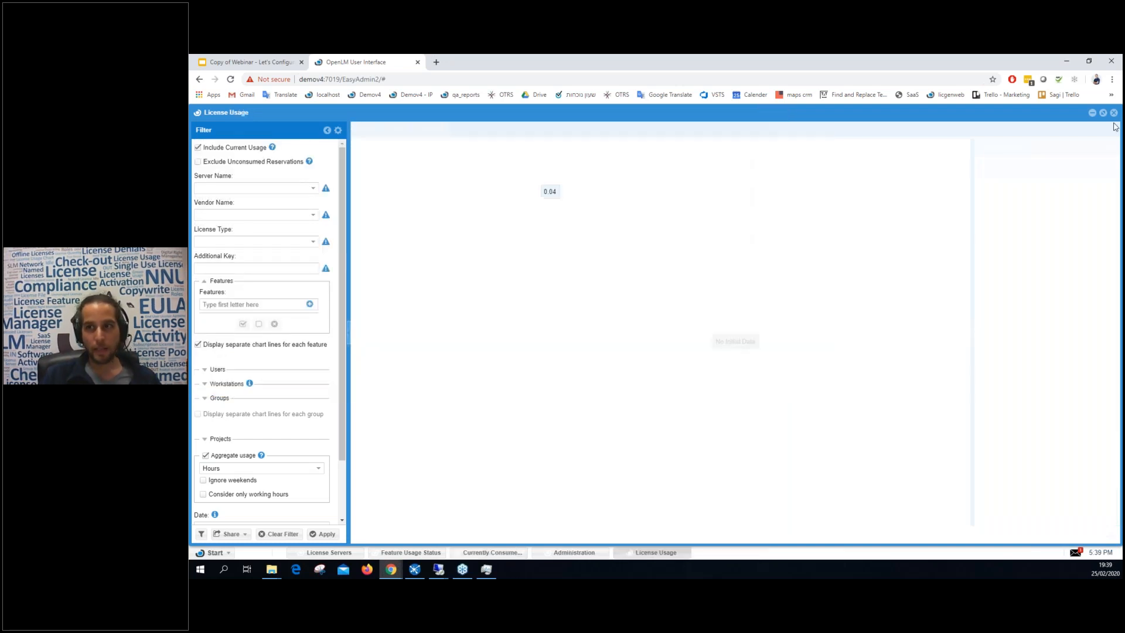
Close License Usage and present the webinar deck from Basic OpenLM to Remote Sampling.
click(1113, 112)
click(252, 62)
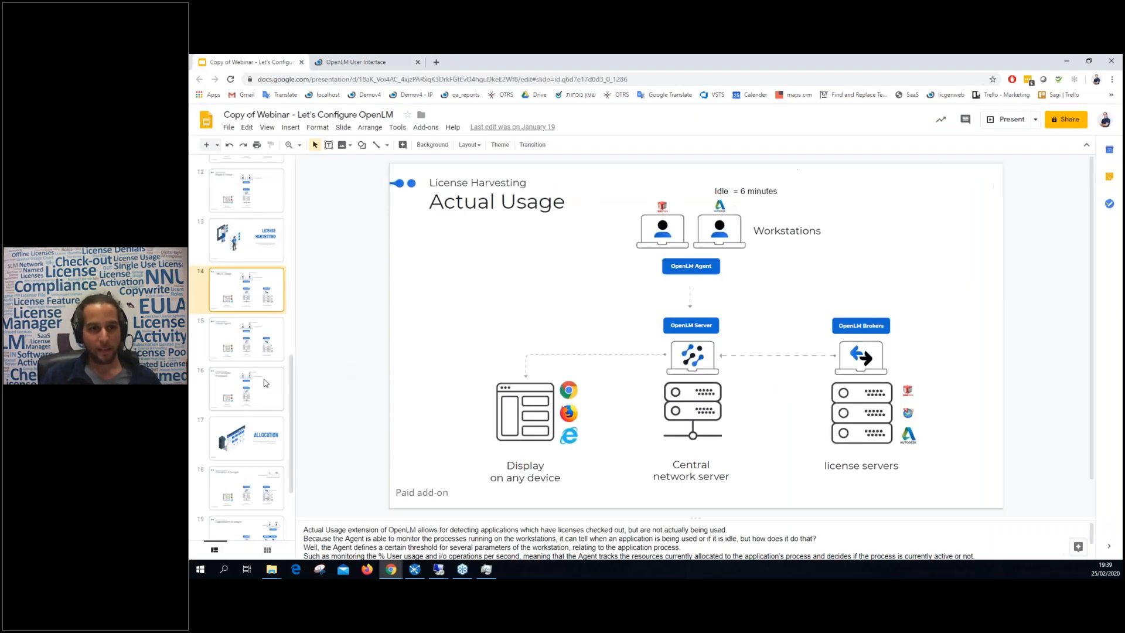
click(253, 349)
scroll(253, 328, up, 10)
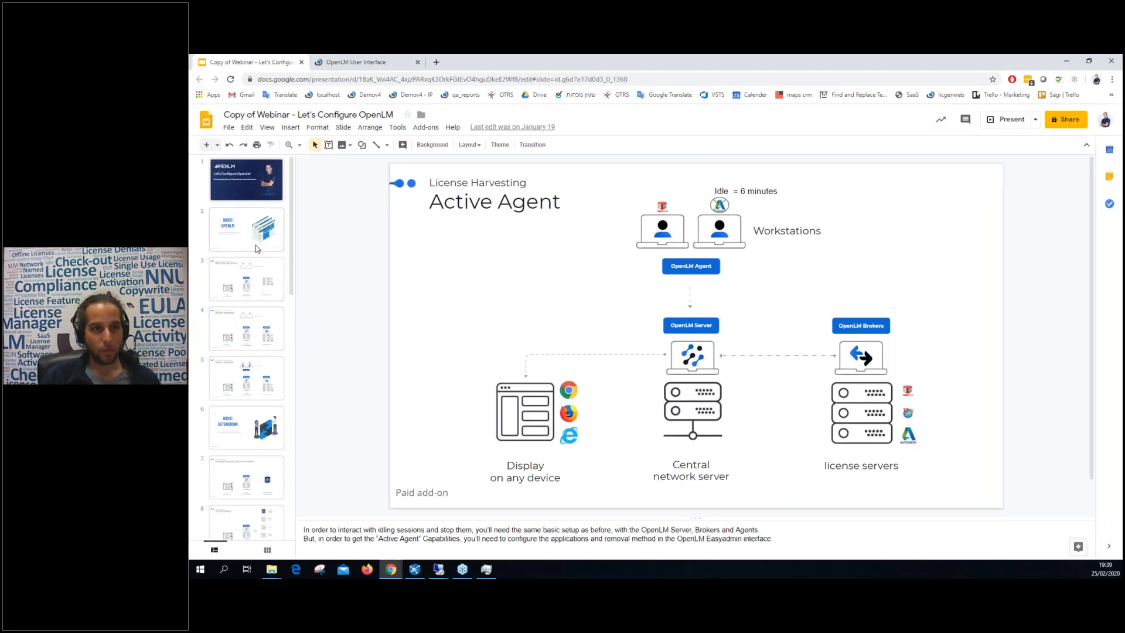
click(258, 246)
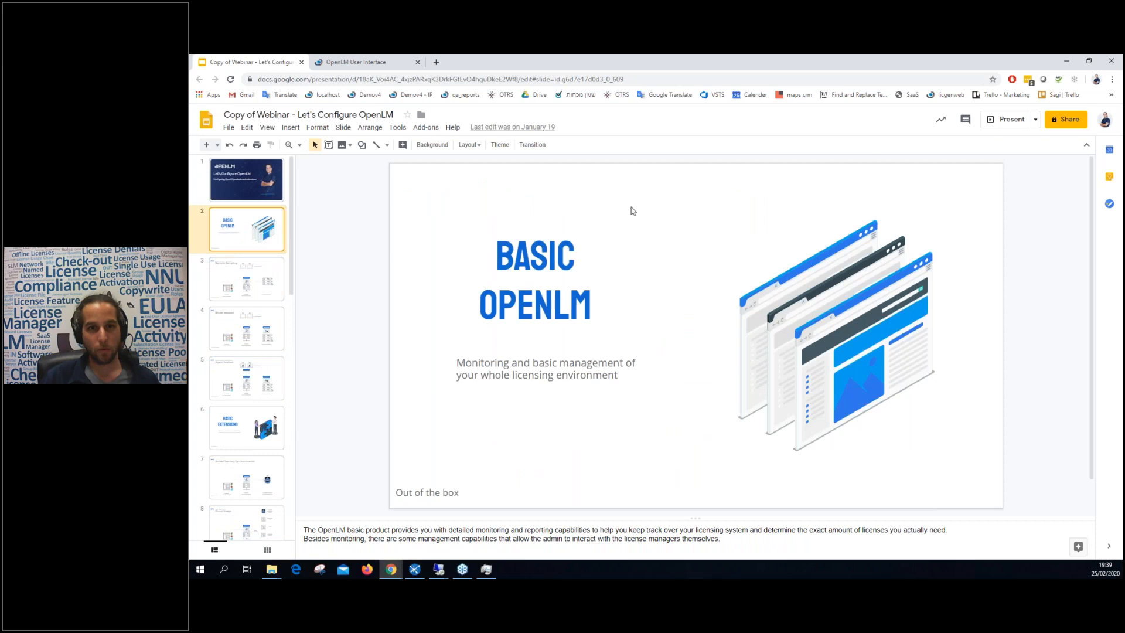
click(1002, 119)
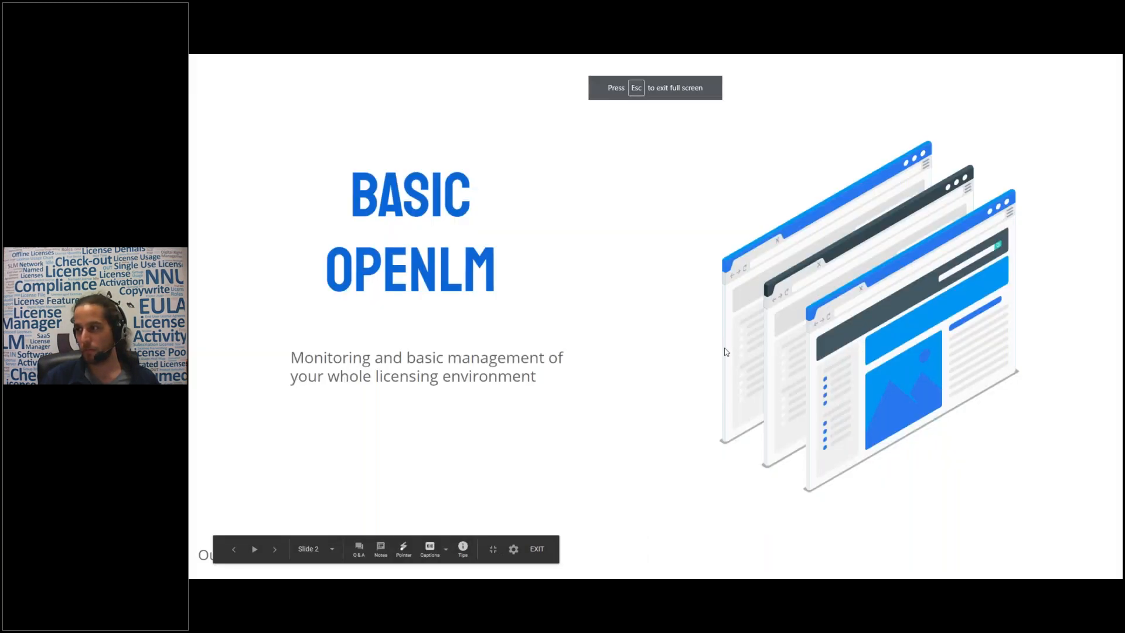
key(Right)
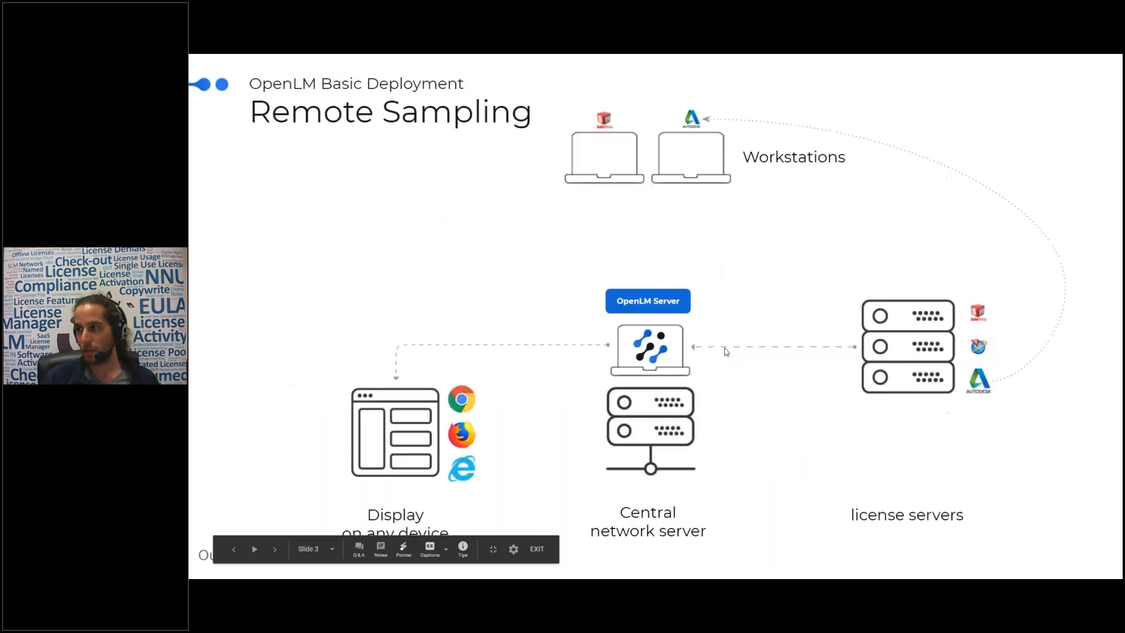